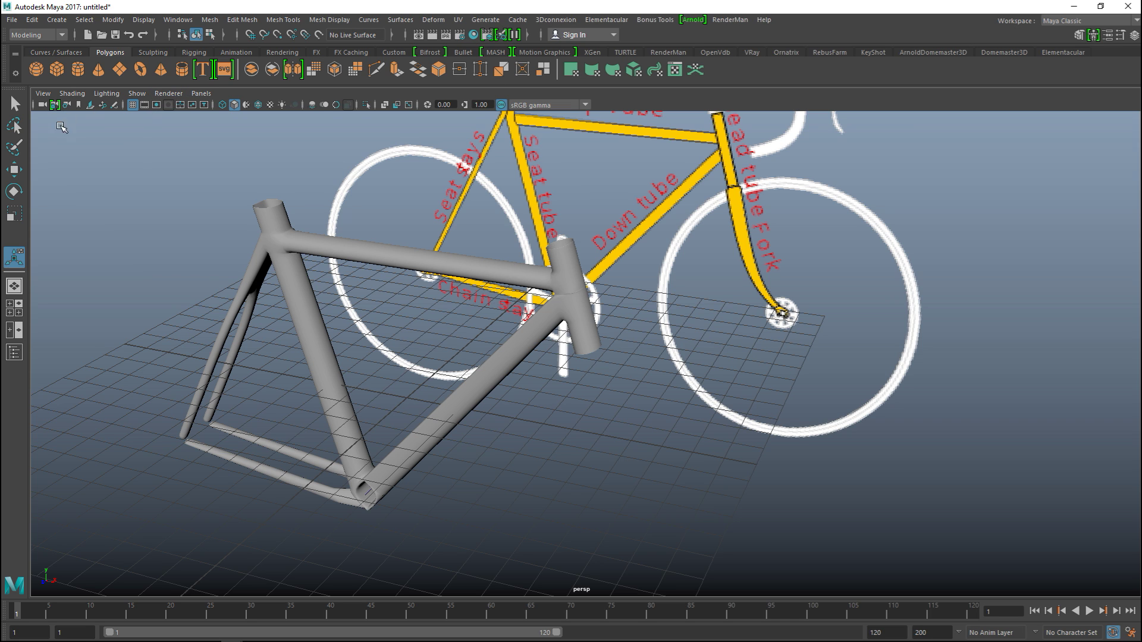
- Create a polygon cube and move it out in front of the frame, raised to near the head tube's lower end
left_click(58, 70)
key("w")
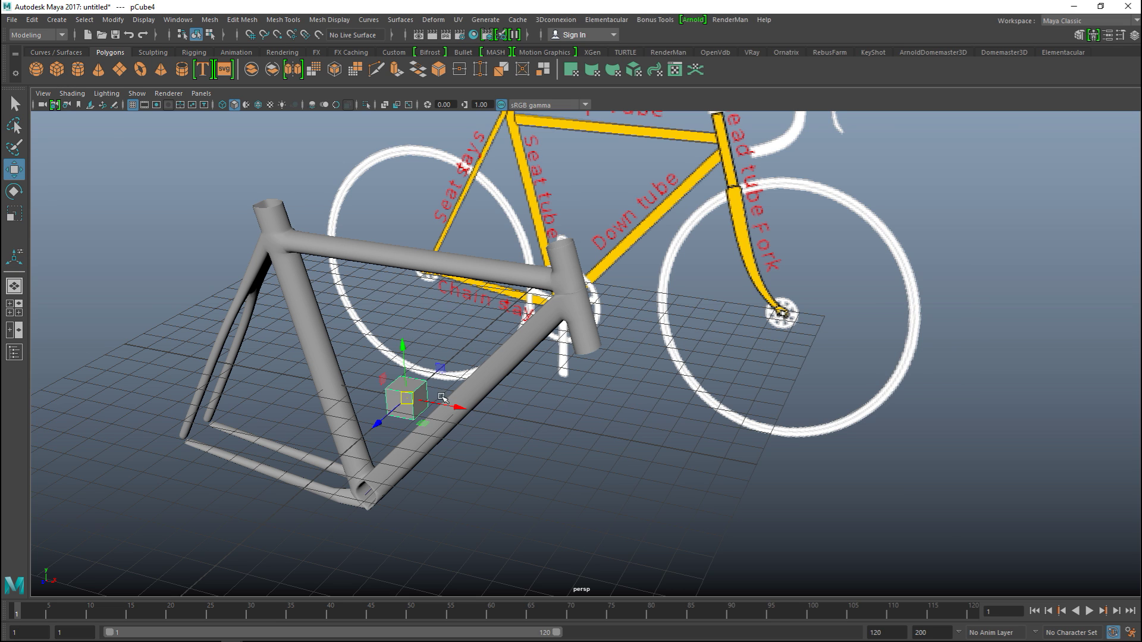
left_click_drag(463, 405, 694, 482)
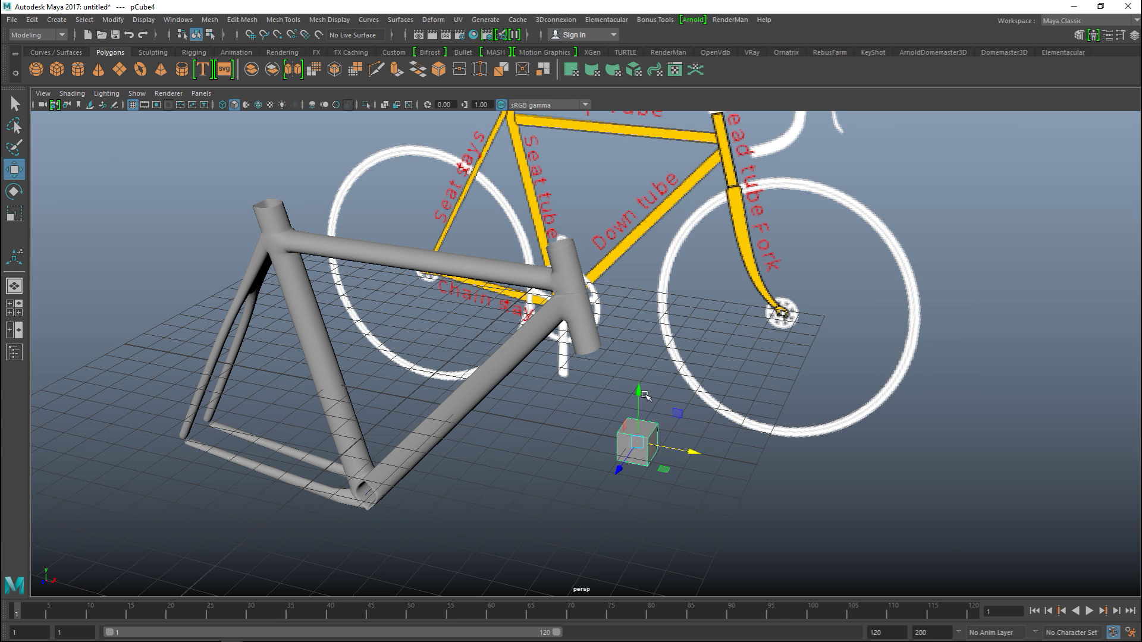
left_click_drag(634, 394, 635, 308)
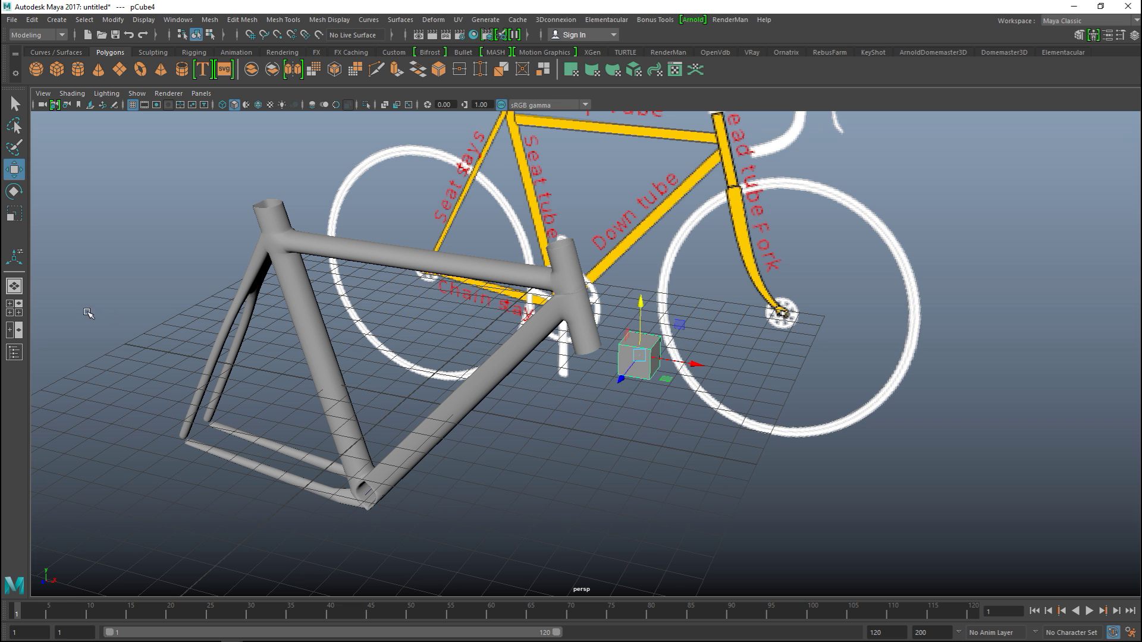
- In the front view, place the cube over the top of the reference fork, just below the head tube
left_click(10, 309)
key("space")
key("f")
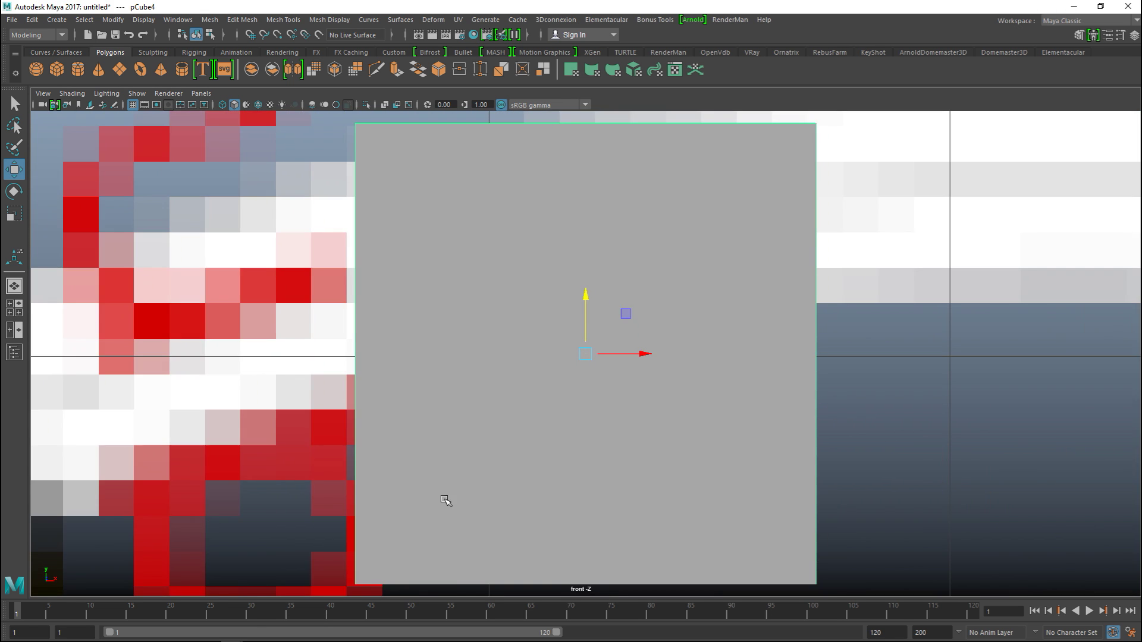
scroll(467, 475, "down", 3)
scroll(468, 476, "up", 1)
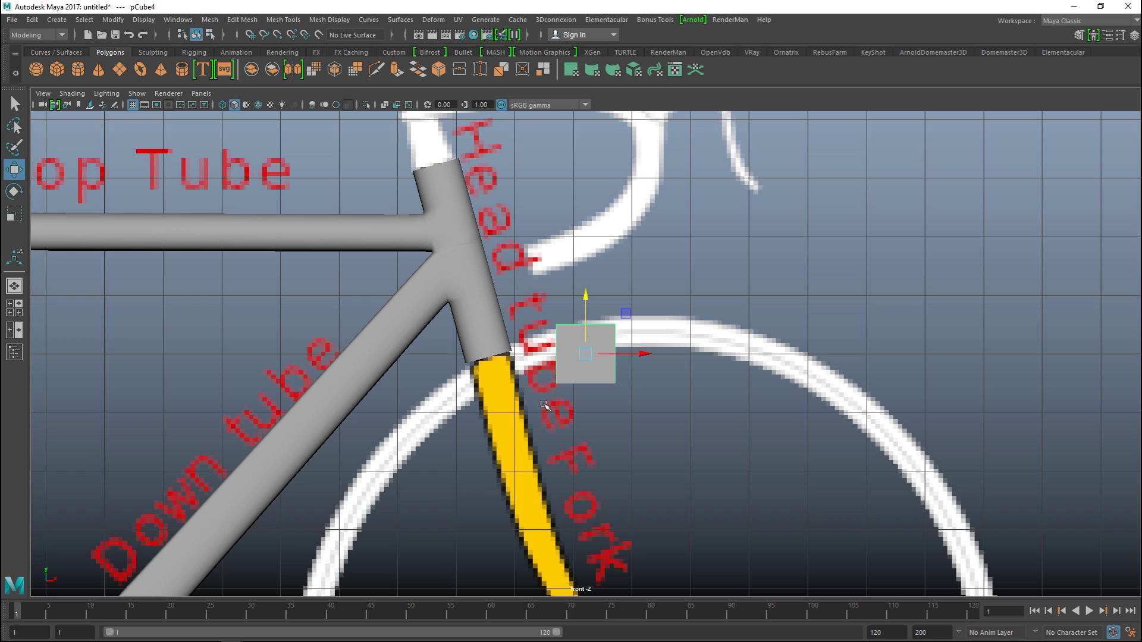
left_click_drag(586, 354, 496, 401)
key("f")
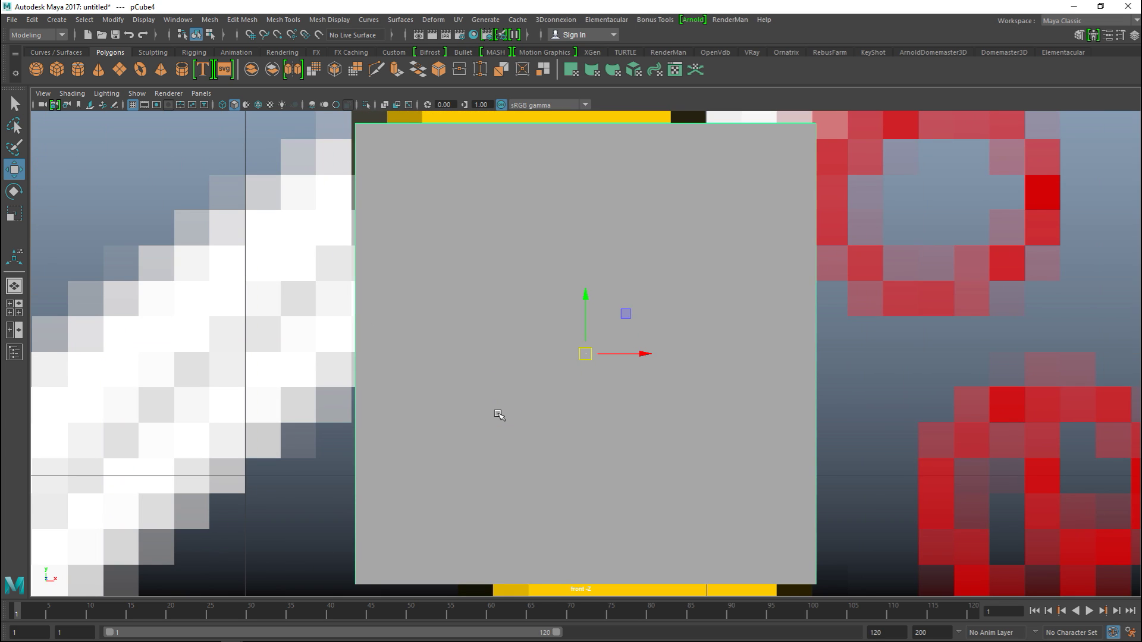
- Rotate the cube to match the fork's tilt and move it up against the head tube's lower end
key("e")
scroll(586, 357, "down", 5)
scroll(595, 356, "up", 1)
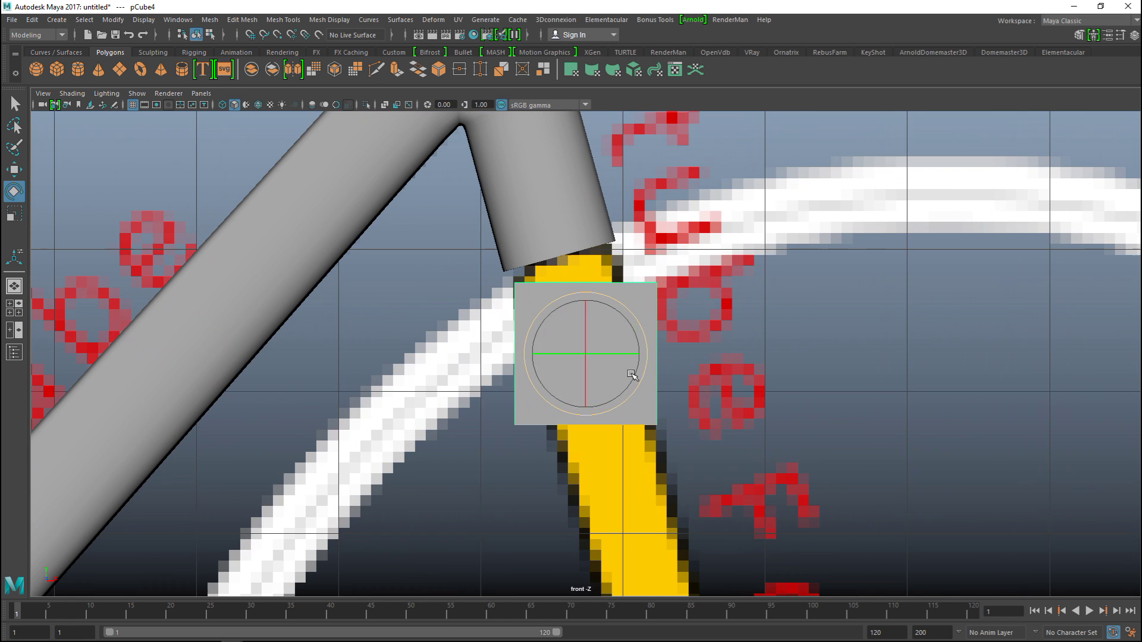
left_click_drag(649, 352, 651, 335)
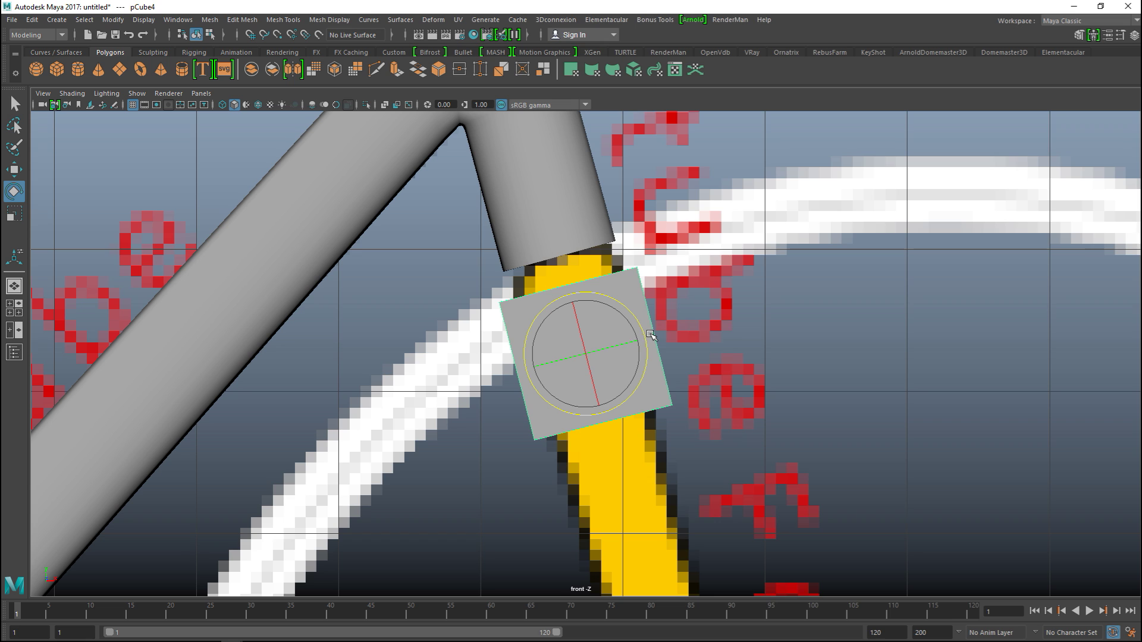
key("w")
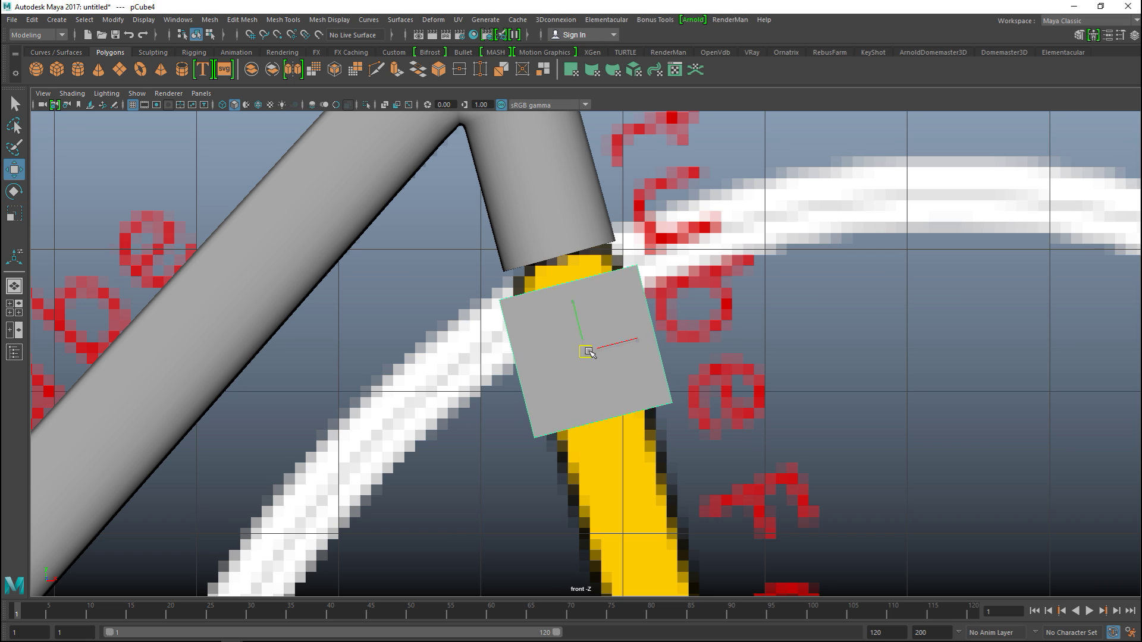
left_click_drag(589, 355, 583, 331)
- Fine-tune the cube's rotation and position so its upper face sits flush with the end of the head tube
key("e")
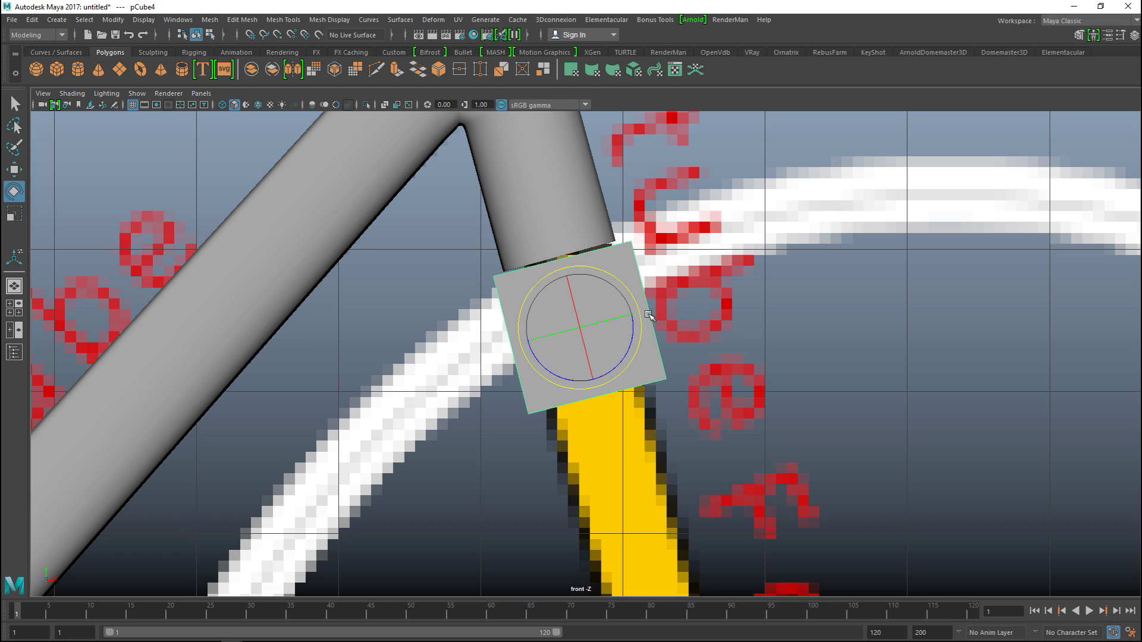
left_click_drag(640, 324, 639, 325)
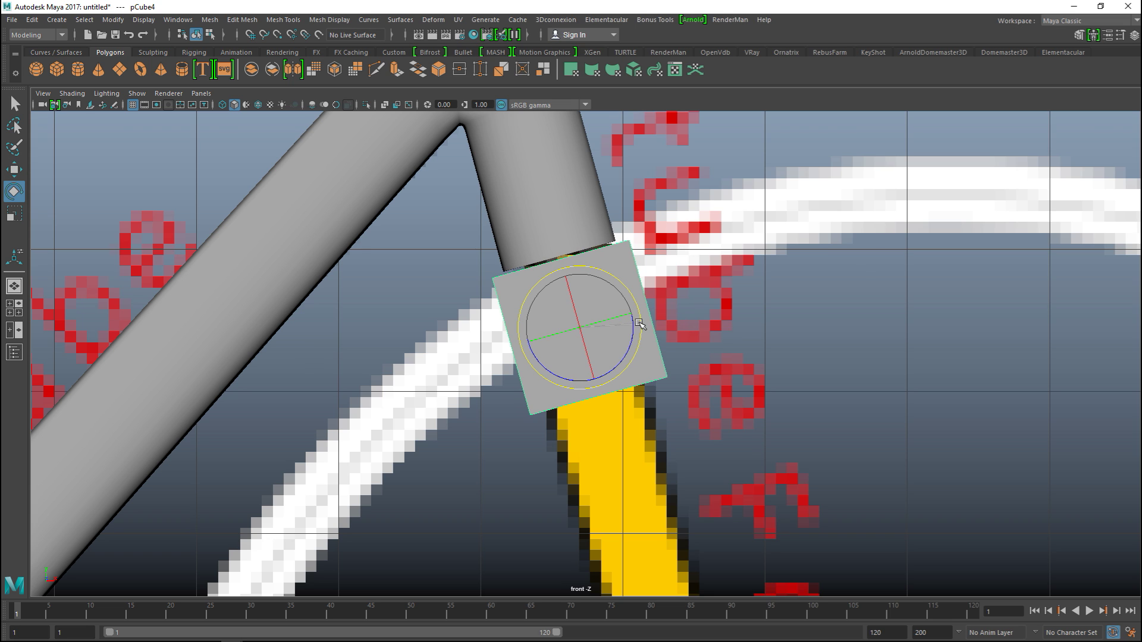
key("w")
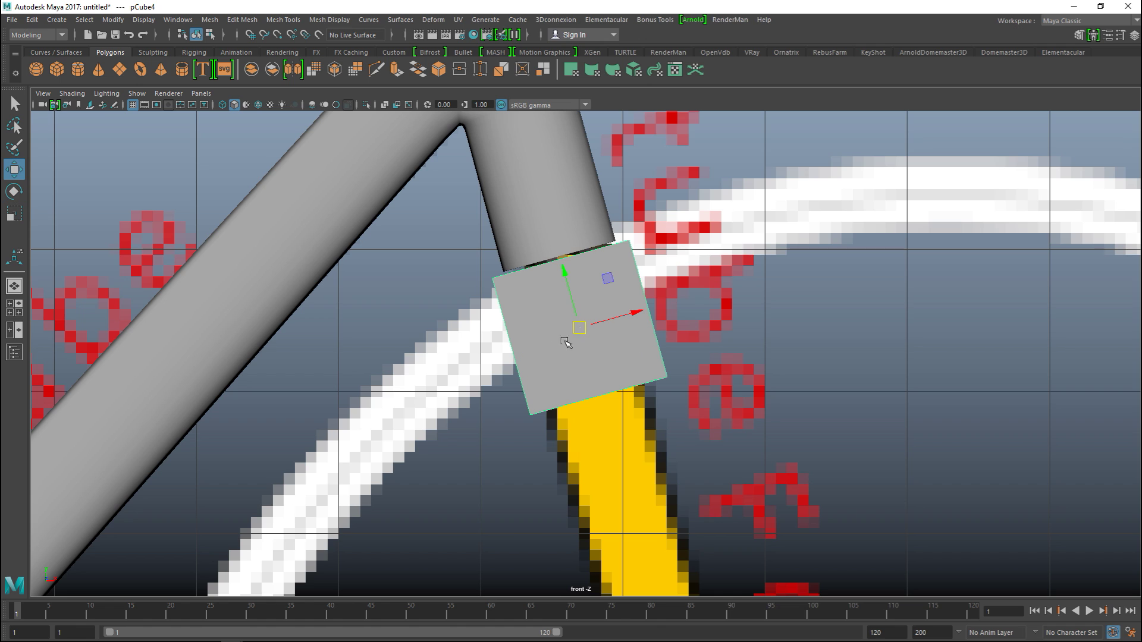
left_click_drag(582, 327, 582, 326)
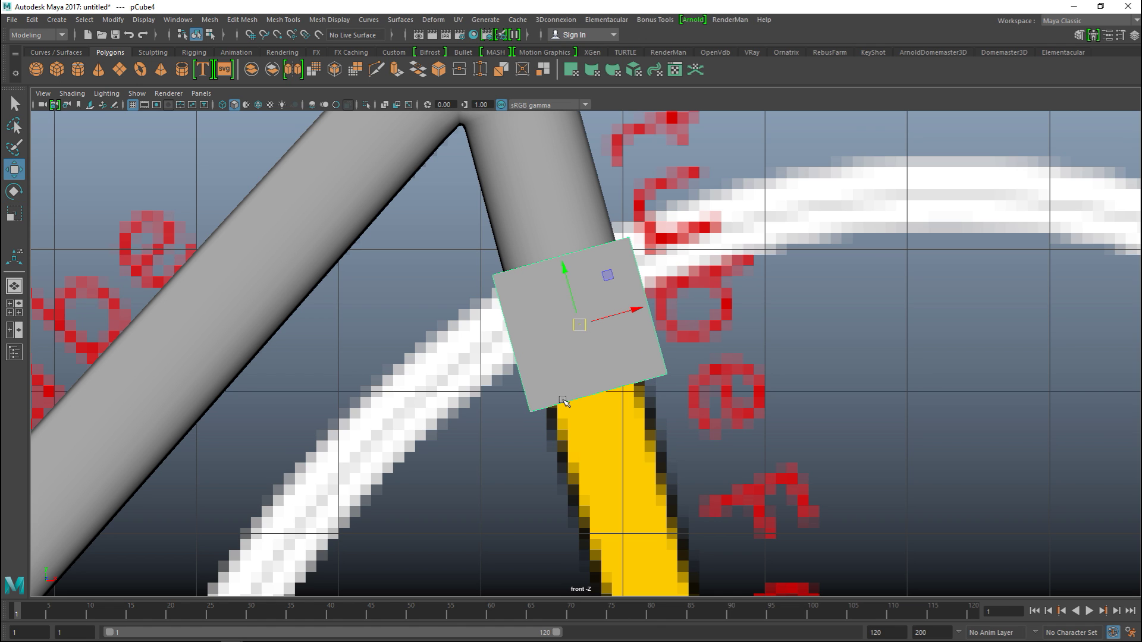
- Move the cube's lower vertices up along its tilted axis to flatten it into a thin block
right_click_drag(564, 401, 485, 360)
left_click_drag(480, 359, 737, 466)
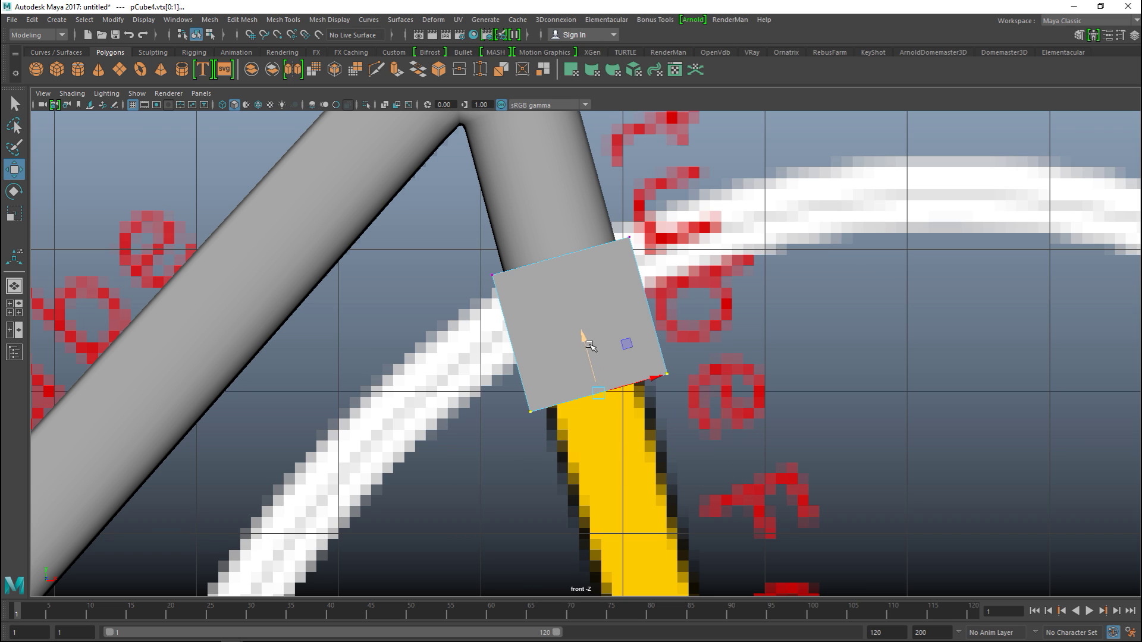
left_click_drag(584, 337, 555, 243)
scroll(555, 243, "down", 3)
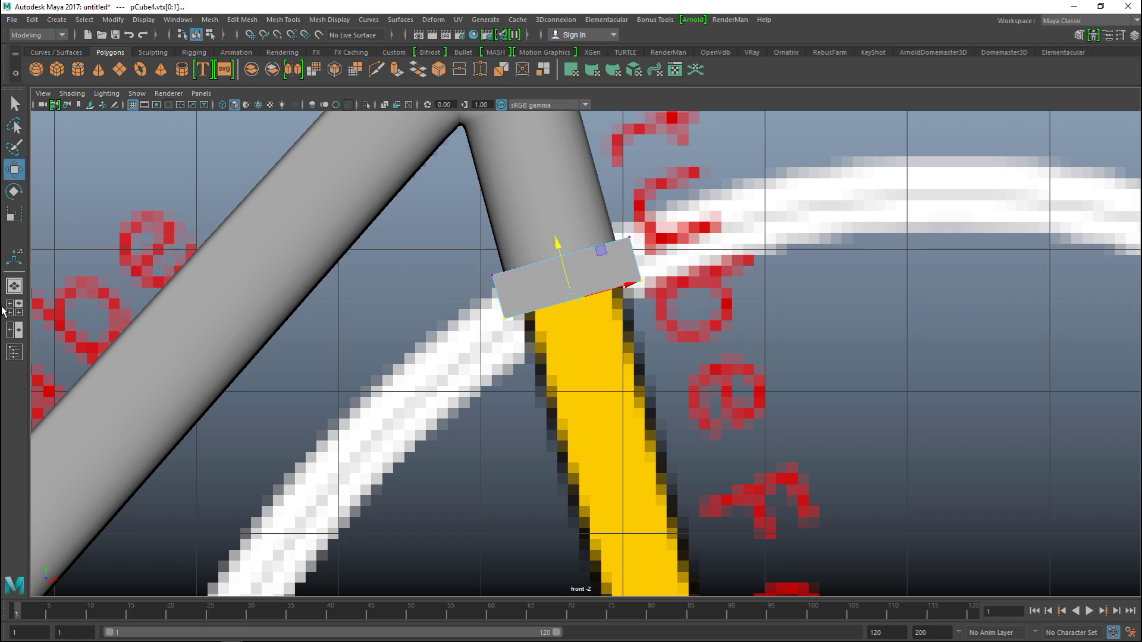
- Return to object mode in the perspective view and scale the block sideways so it extends past both sides of the head tube
key("space")
key("space")
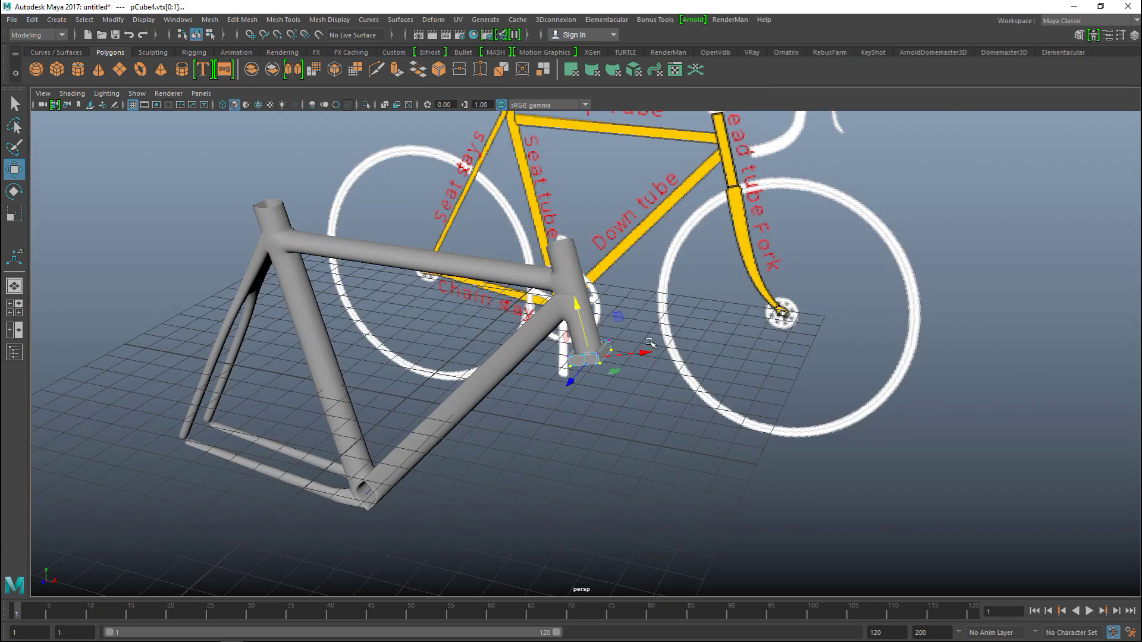
scroll(648, 357, "up", 5)
left_click_drag(699, 409, 466, 420, "alt")
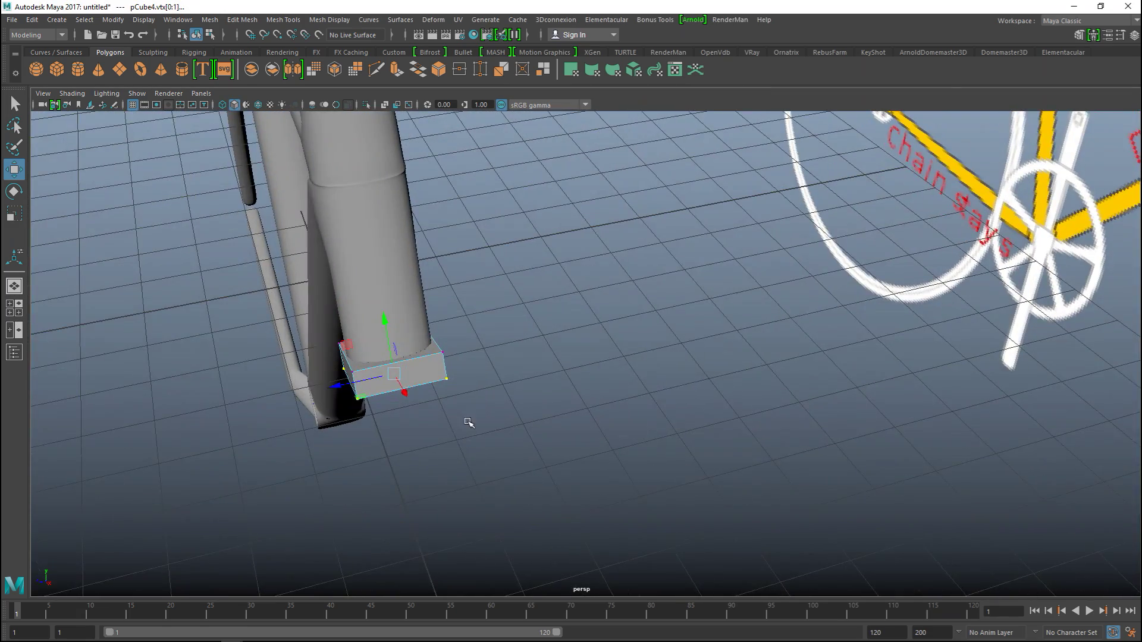
right_click_drag(454, 285, 449, 277)
key("F8")
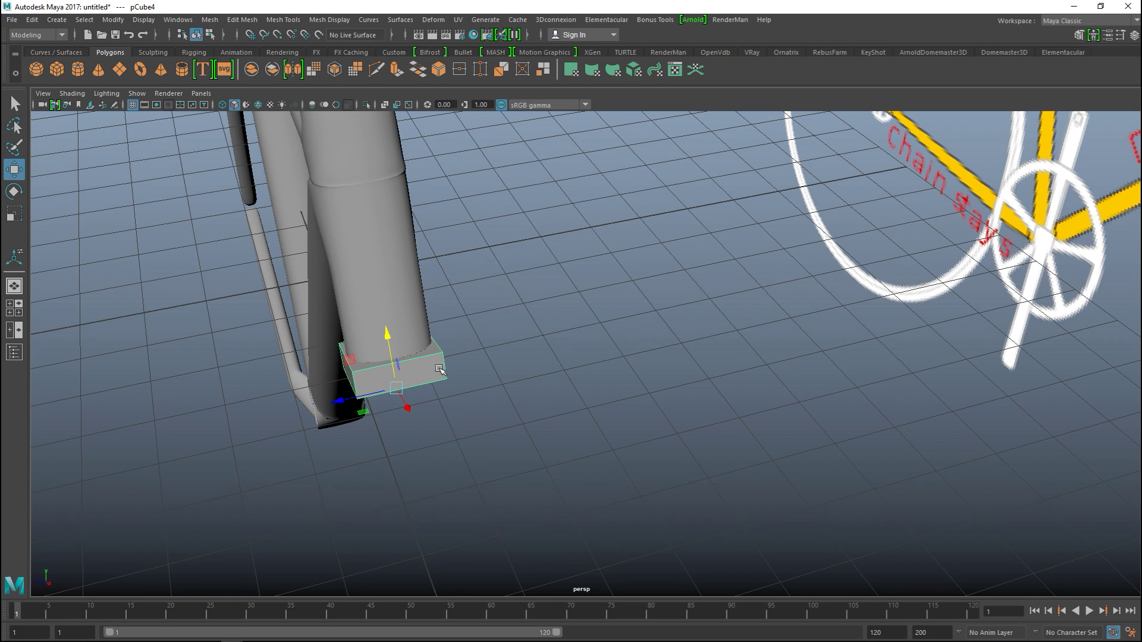
key("r")
left_click_drag(344, 400, 266, 435)
left_click_drag(444, 462, 453, 430, "alt")
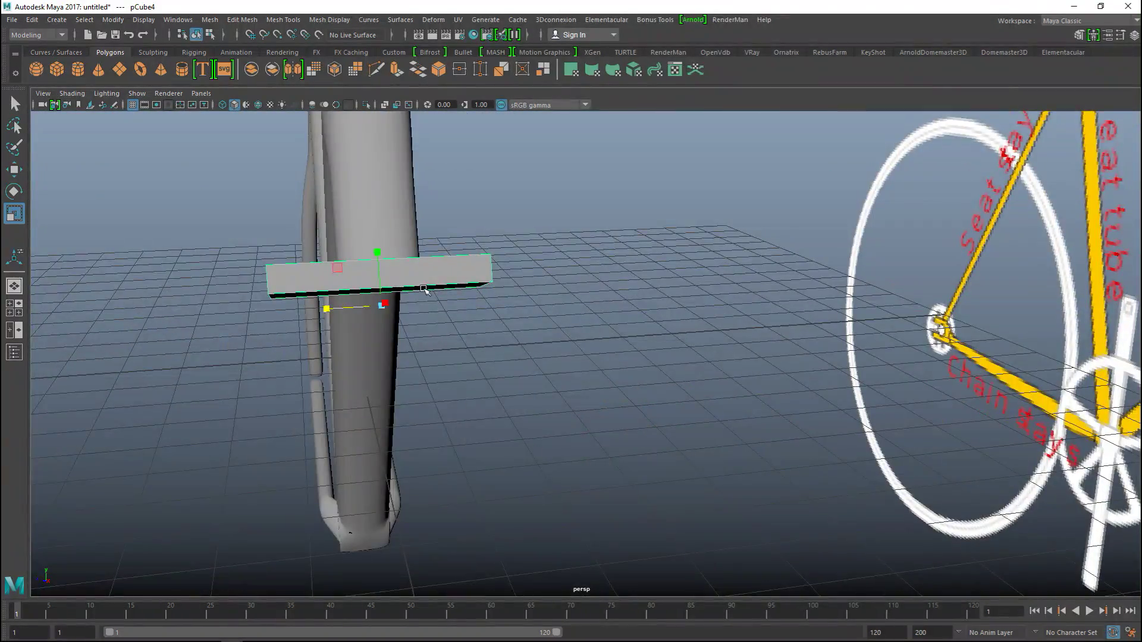
- Set Insert Edge Loop to 2 multiple edge loops and add them across the block's width
left_click(331, 20)
mouse_move(283, 20)
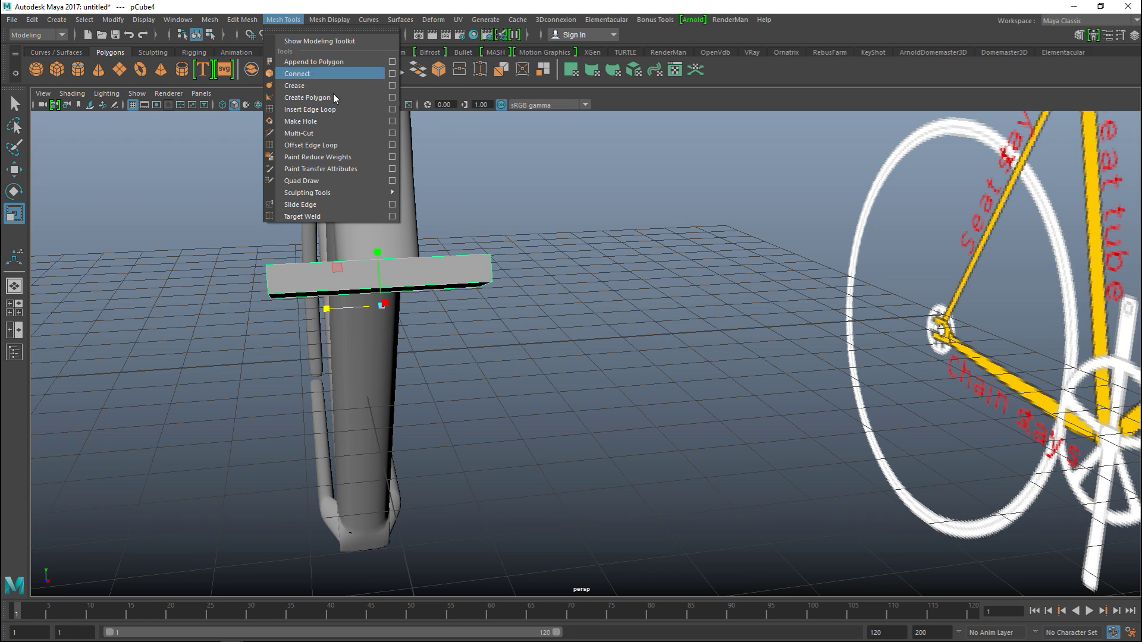
left_click(361, 109)
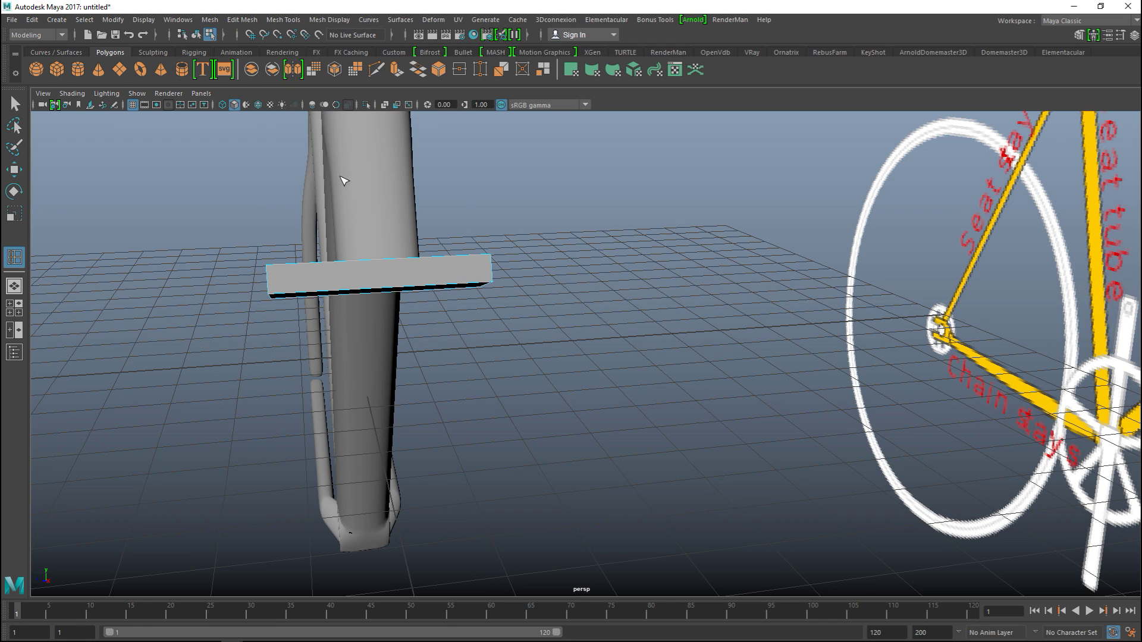
left_click(283, 20)
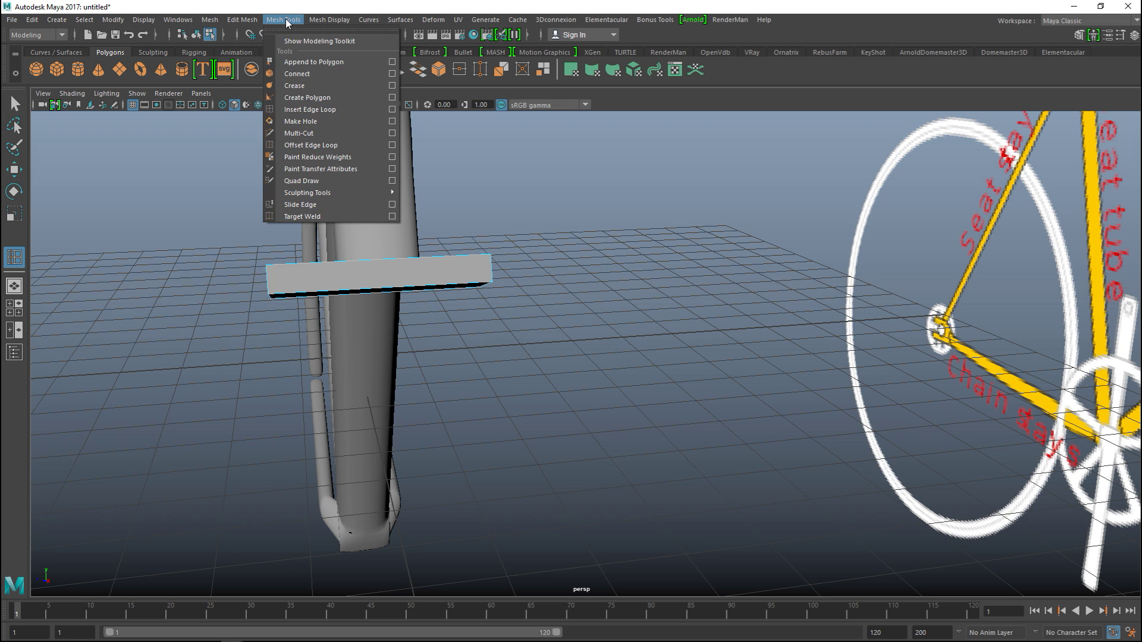
left_click(393, 110)
left_click(851, 360)
left_click(864, 384)
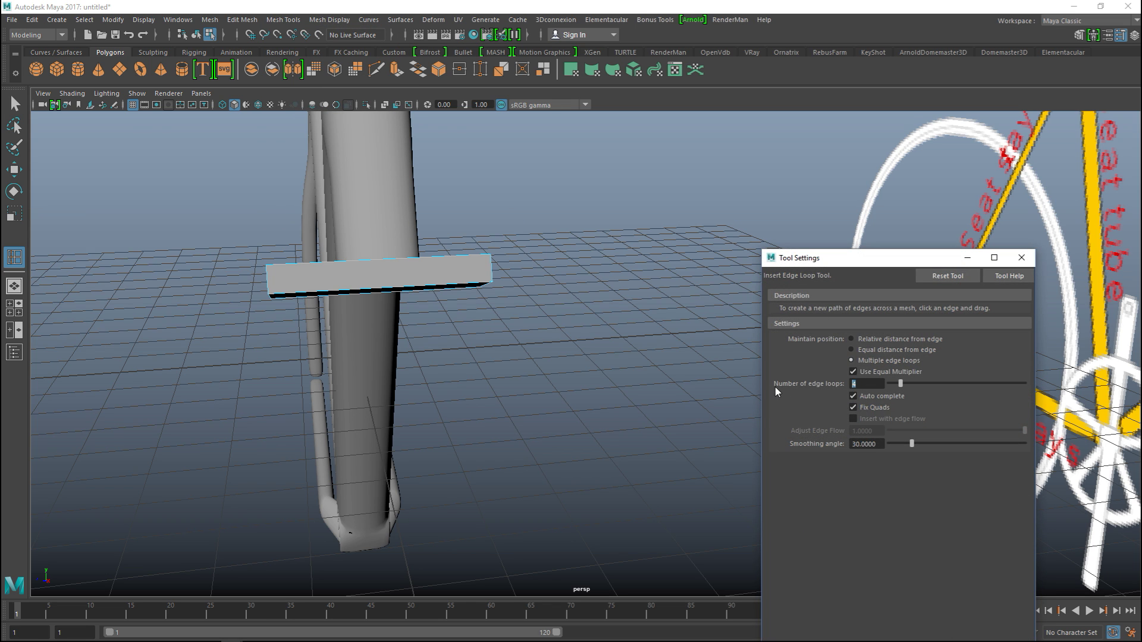
left_click(384, 288)
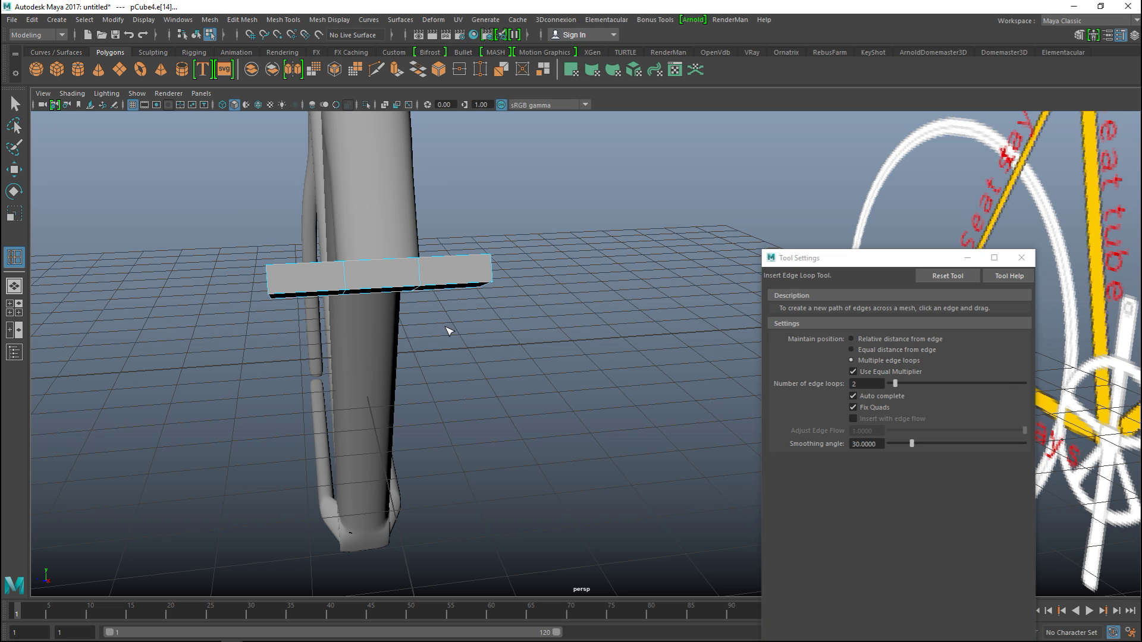
- Scale the two new edge loops outward until they sit close to the block's ends
key("r")
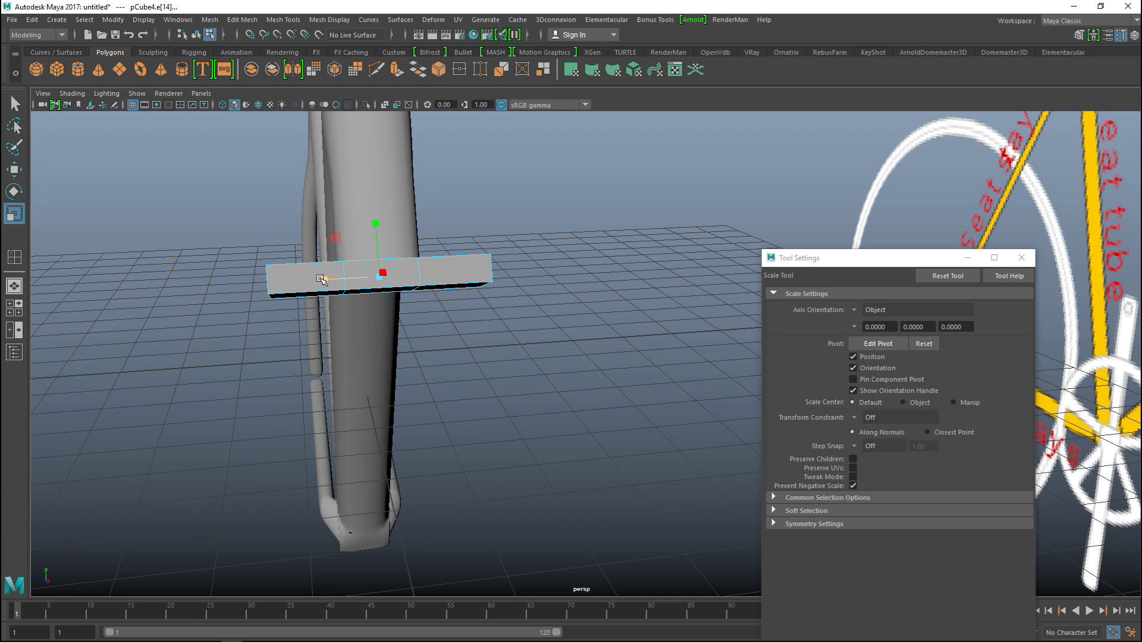
left_click_drag(323, 281, 236, 303)
left_click(1021, 257)
- Insert two more edge loops in the block's middle section and two running along its length
left_click(283, 19)
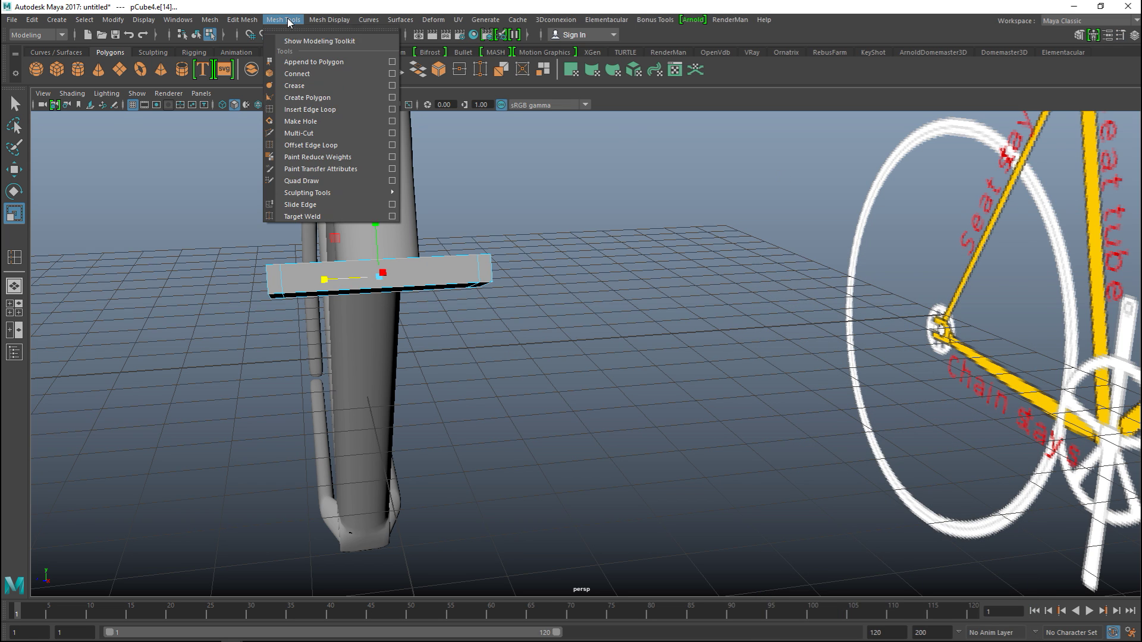
left_click(363, 126)
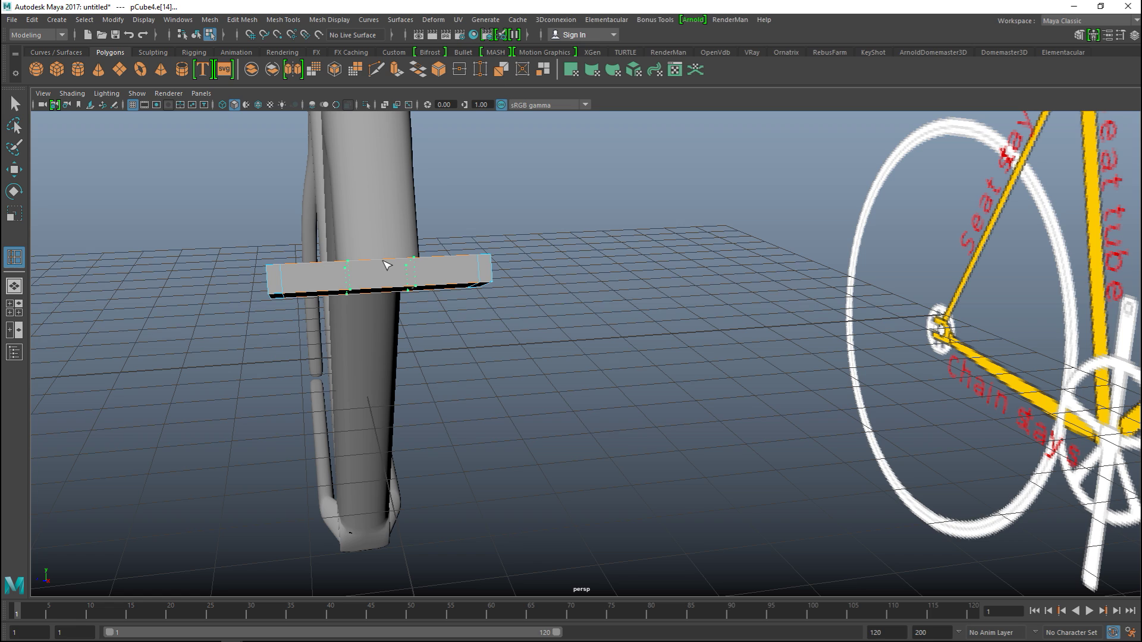
left_click_drag(404, 282, 482, 240, "alt")
left_click(520, 149)
key("ctrl+z")
middle_click_drag(567, 223, 582, 355, "alt")
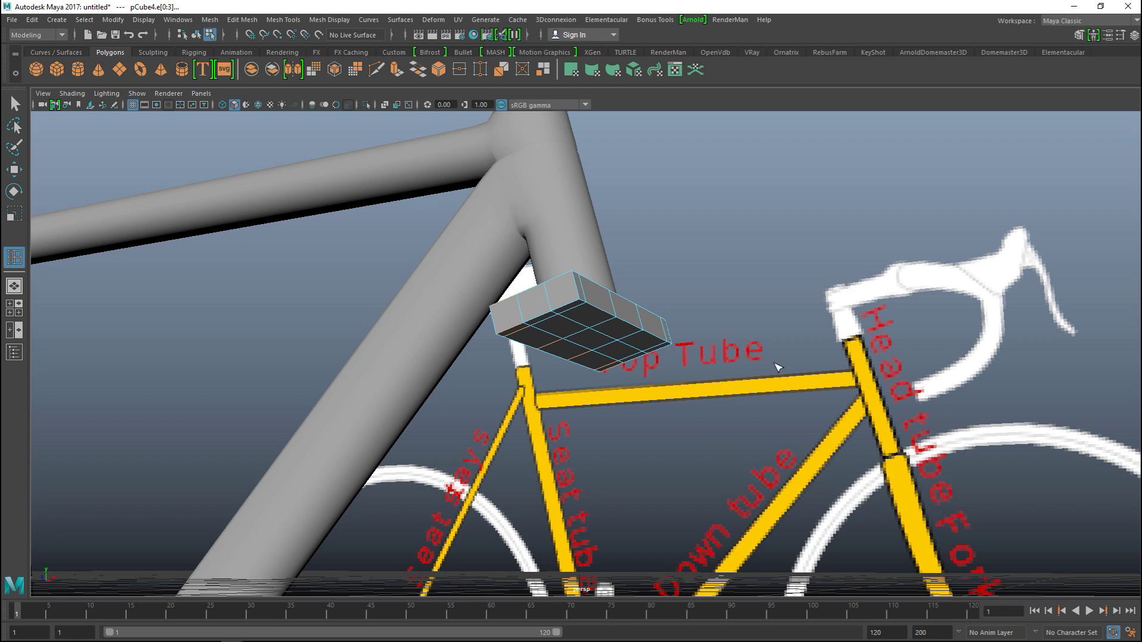
key("r")
left_click_drag(620, 306, 622, 305)
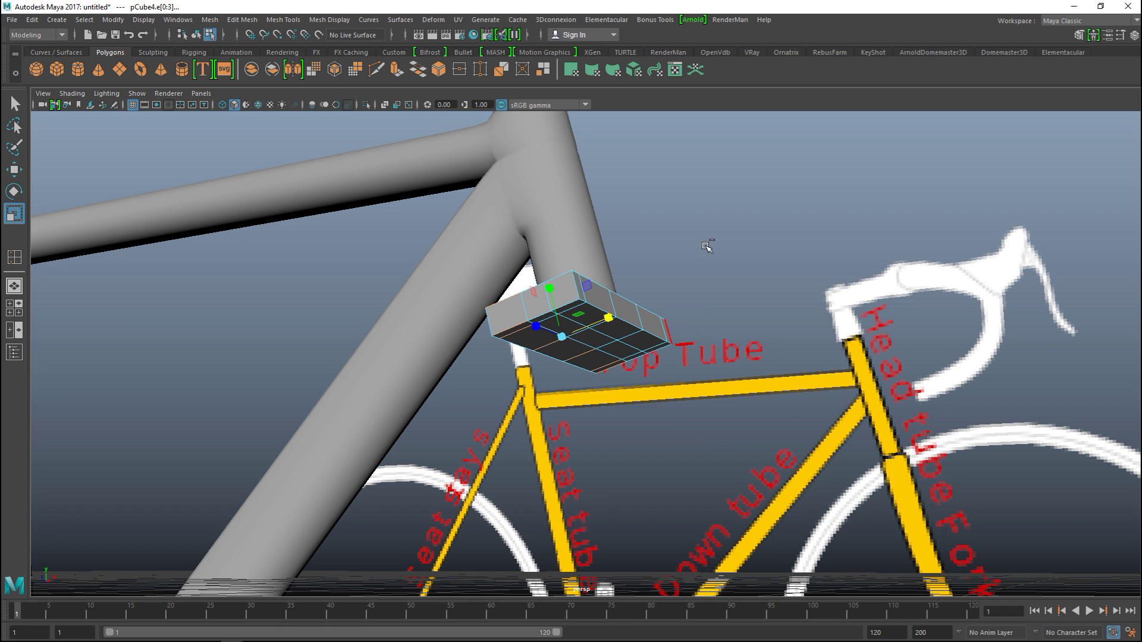
left_click(654, 256)
- Select the two edge loops running along the block's length and scale them apart toward its front and back sides
right_click_drag(557, 275, 556, 245)
left_click(548, 302)
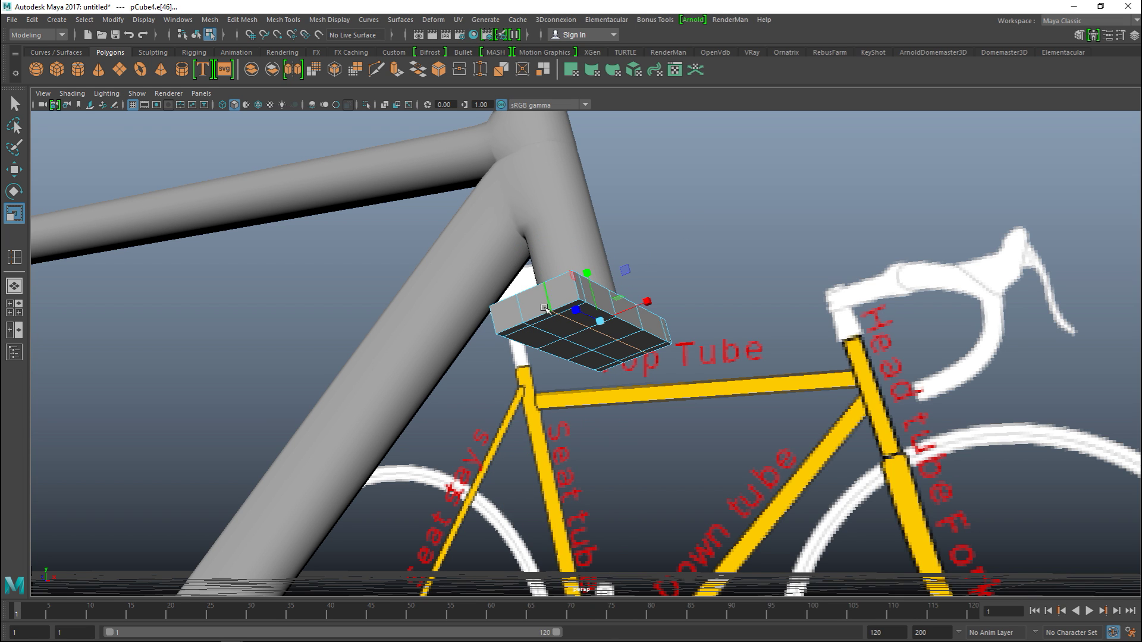
double_click(520, 307, "shift")
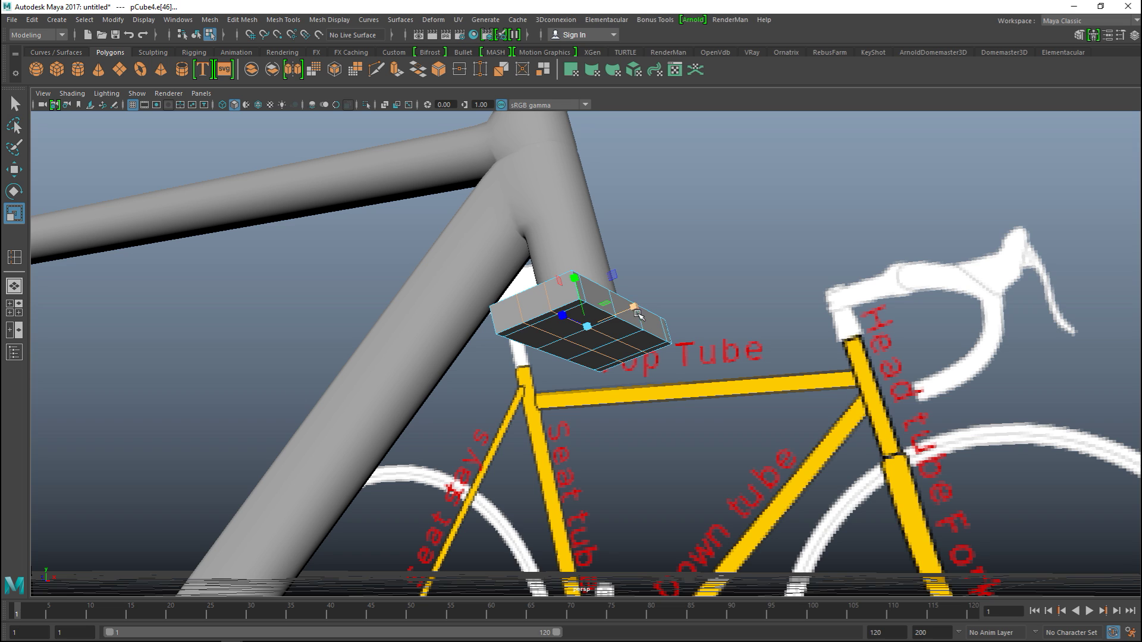
left_click_drag(637, 307, 702, 289)
- Extrude the border faces on the block's underside slightly downward, leaving out the middle section's faces at the front and back
key("q")
left_click_drag(683, 331, 734, 334, "alt")
middle_click_drag(734, 333, 772, 355, "alt")
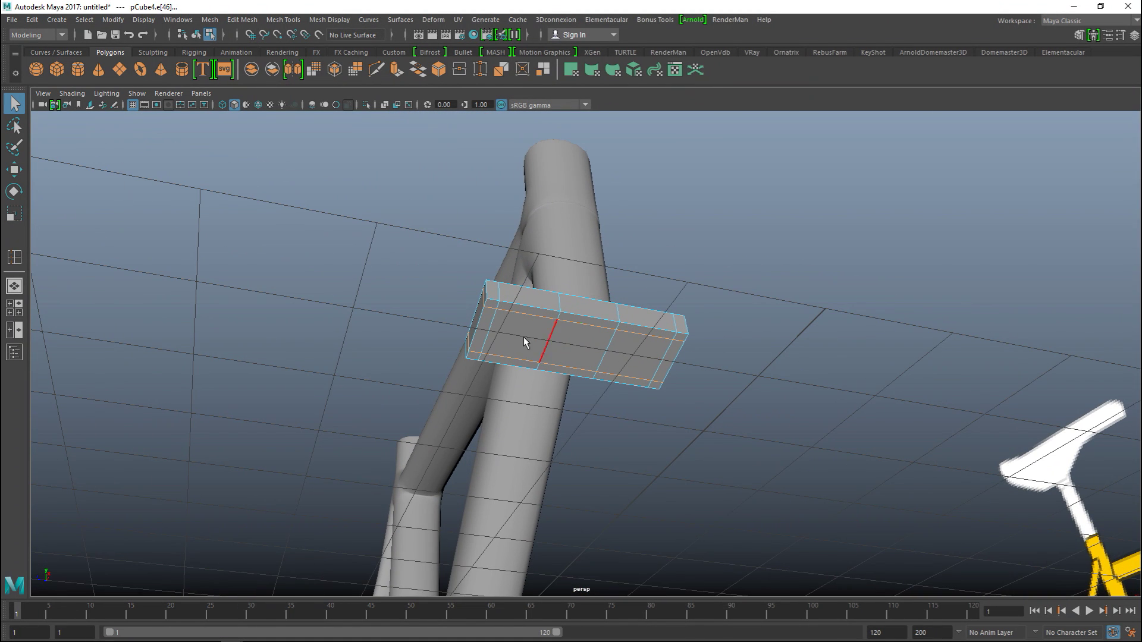
mouse_move(491, 314)
right_mouse_down()
mouse_move(486, 252)
mouse_move(464, 309)
mouse_move(491, 305)
right_mouse_up()
key("F11")
left_click(499, 309)
left_click(483, 330, "shift")
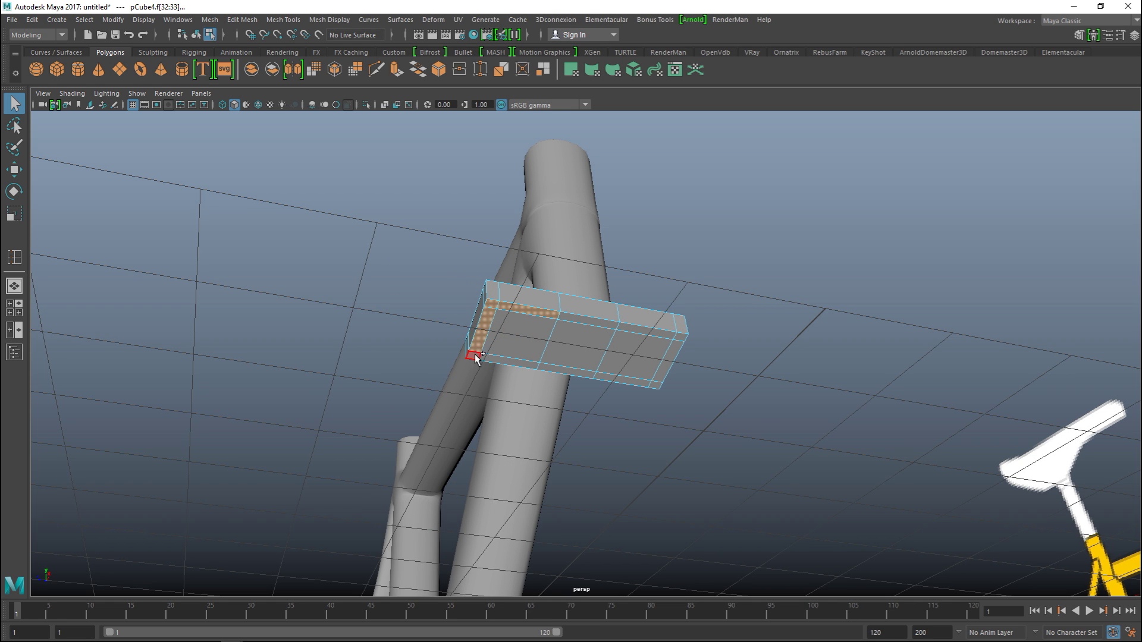
left_click(497, 361, "shift")
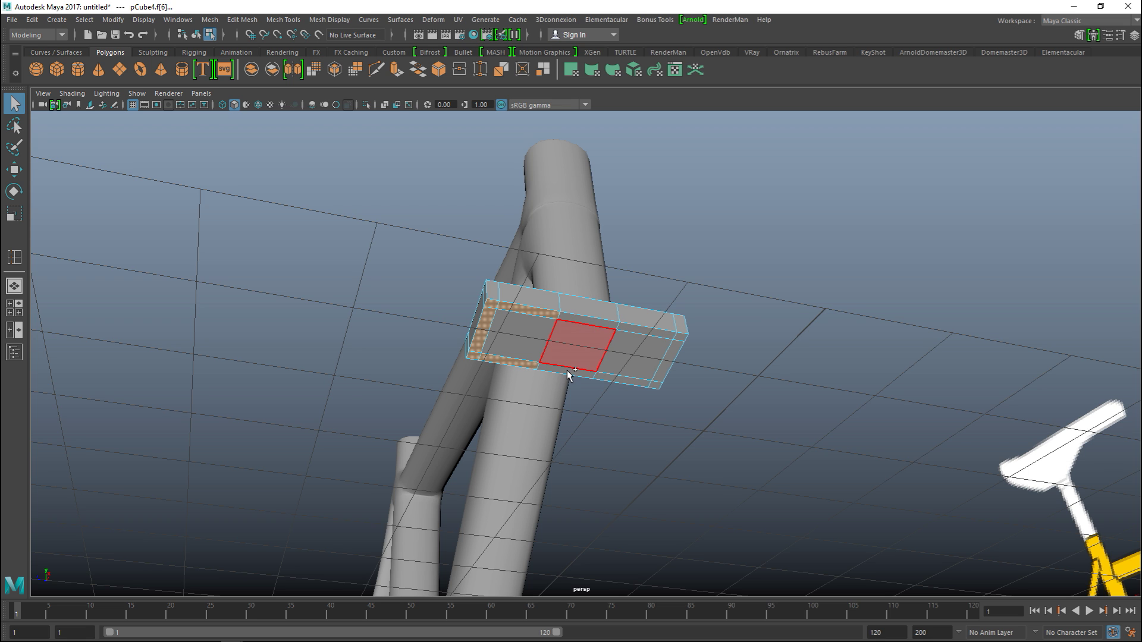
left_click(655, 328, "shift")
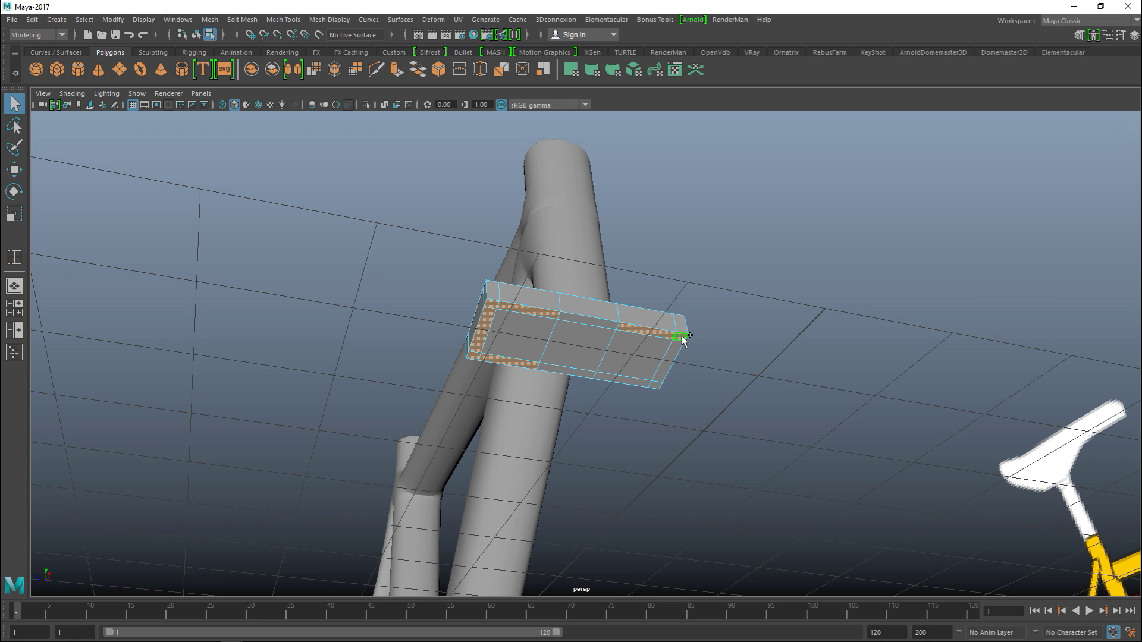
left_click(656, 386, "shift")
left_click(629, 379, "shift")
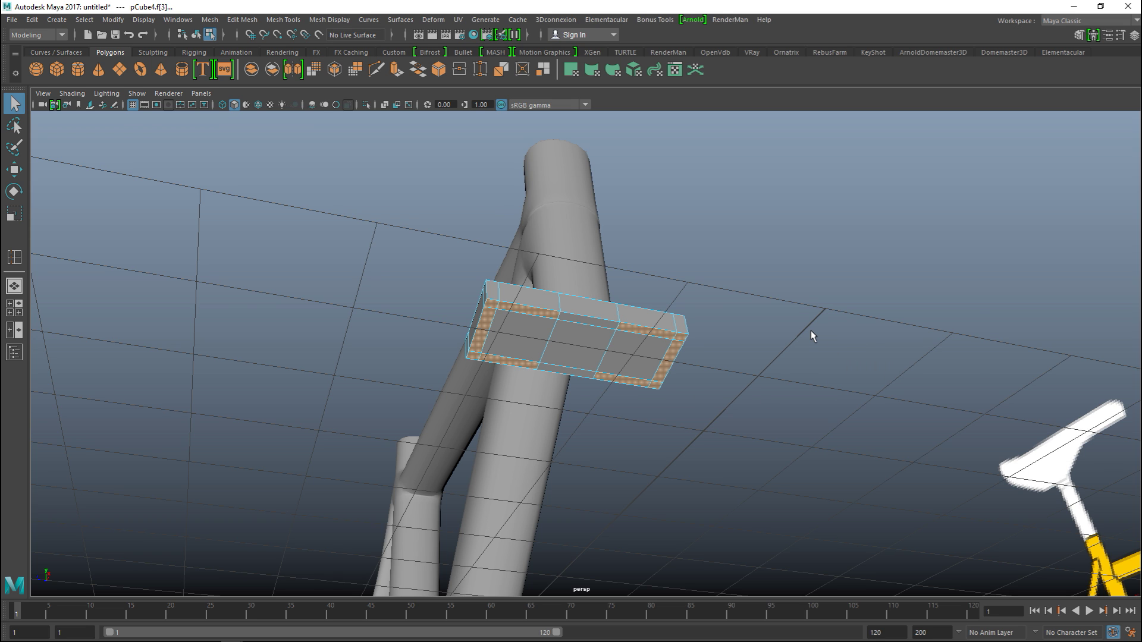
key("ctrl+e")
key("w")
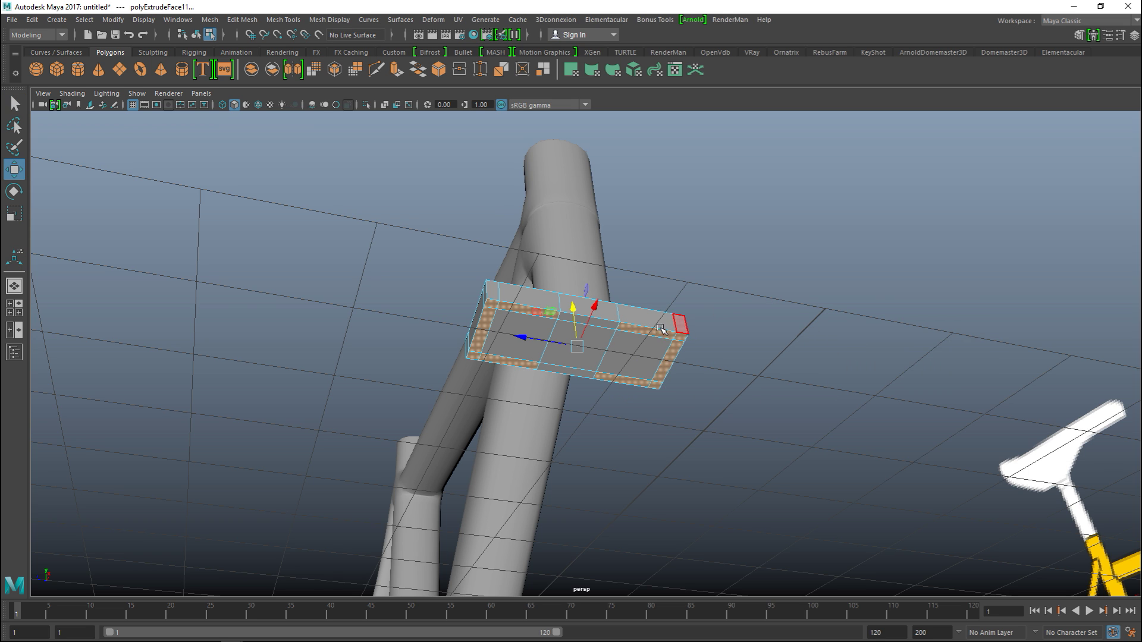
left_click_drag(574, 309, 577, 318)
left_click(768, 257)
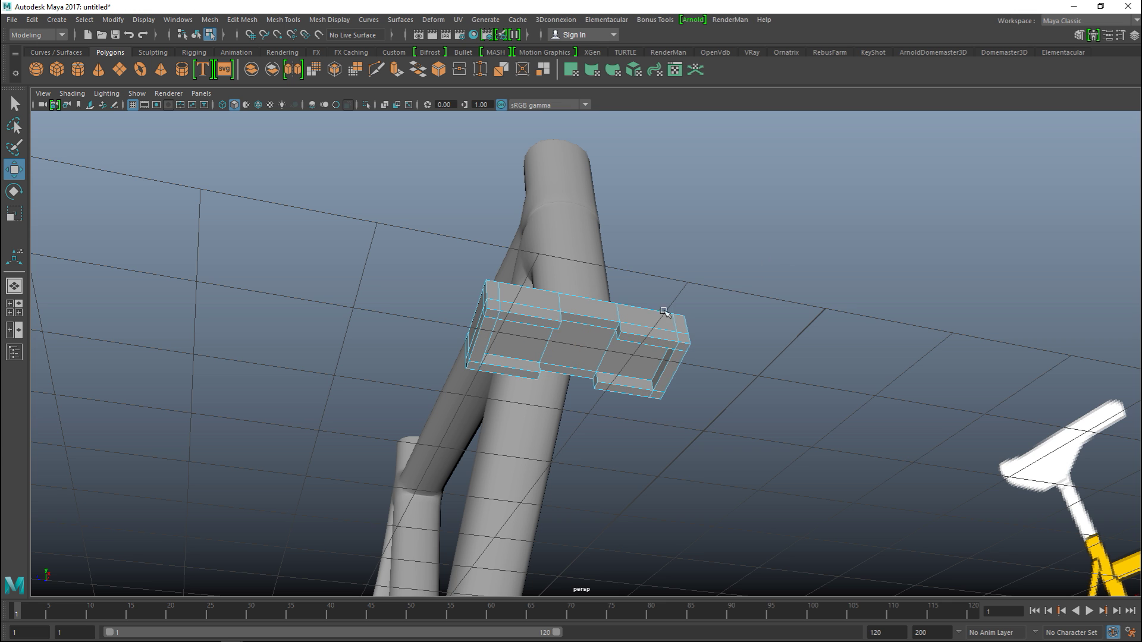
- Preview the block in smooth display, then apply Smooth to its mesh with 1 division
right_click(656, 275)
left_click(699, 262)
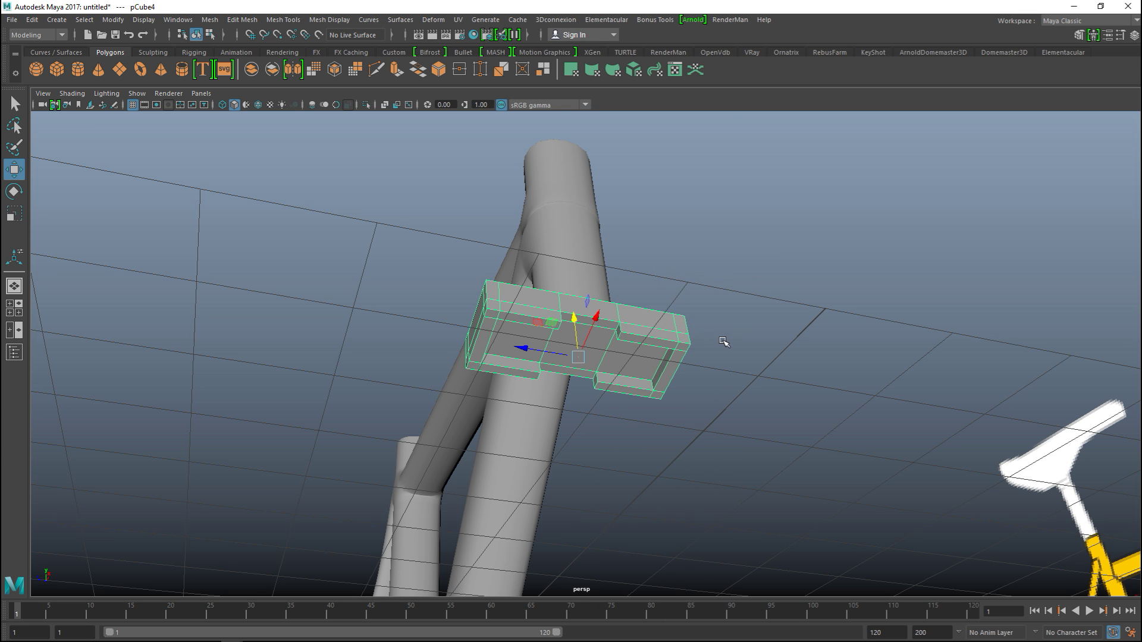
key("3")
left_click(757, 271)
left_click_drag(715, 270, 674, 372, "alt")
left_click(642, 442)
left_click_drag(719, 423, 750, 390, "alt")
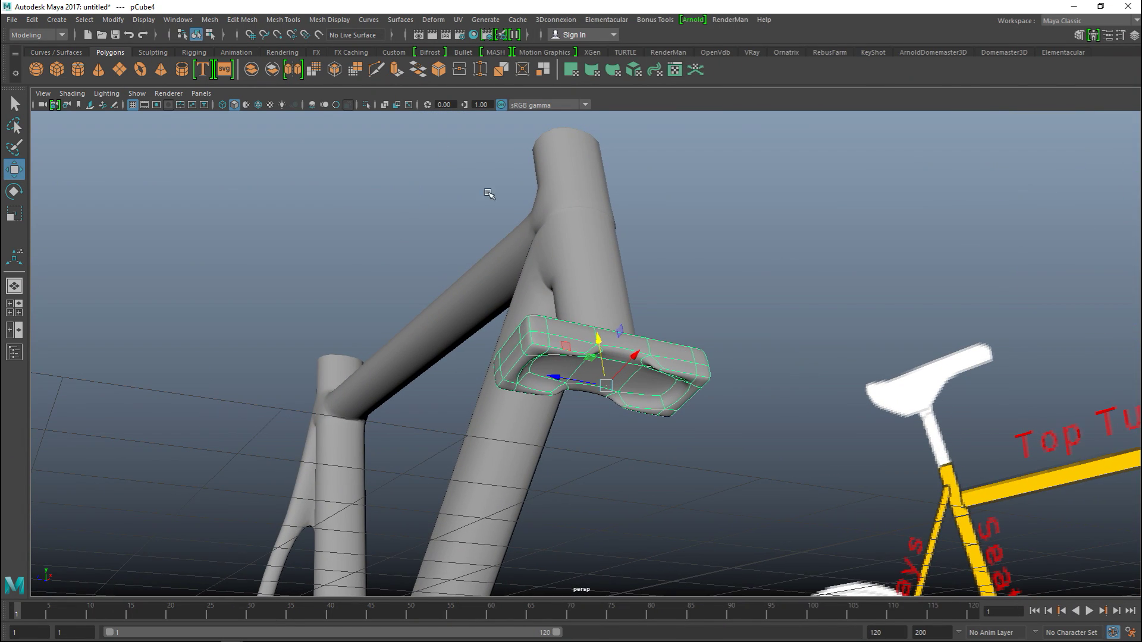
left_click(210, 21)
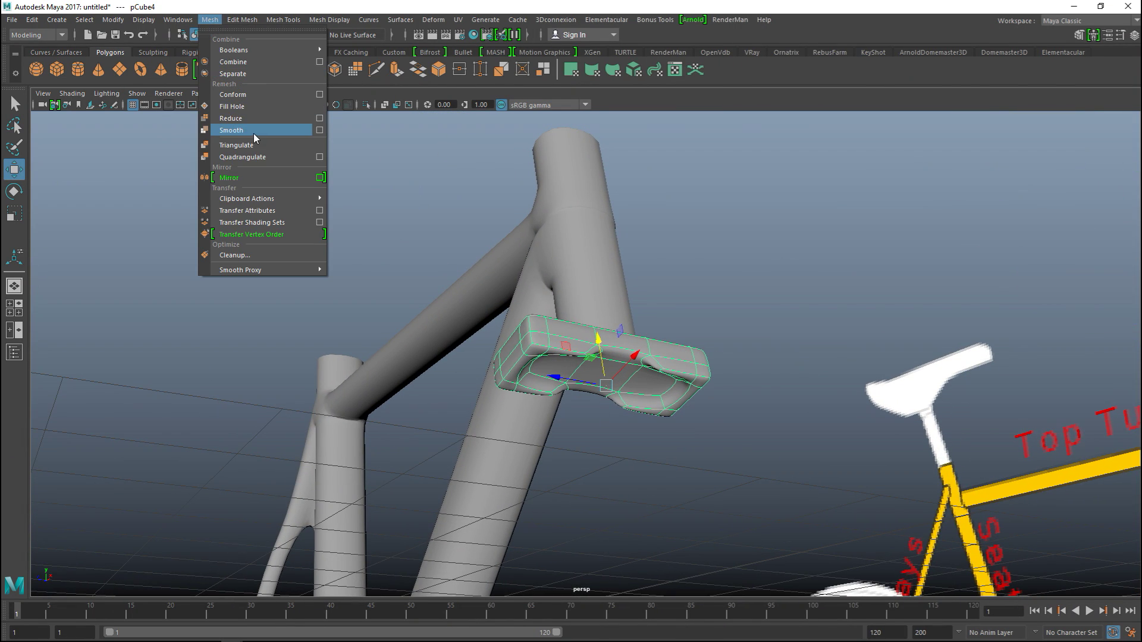
left_click(254, 130)
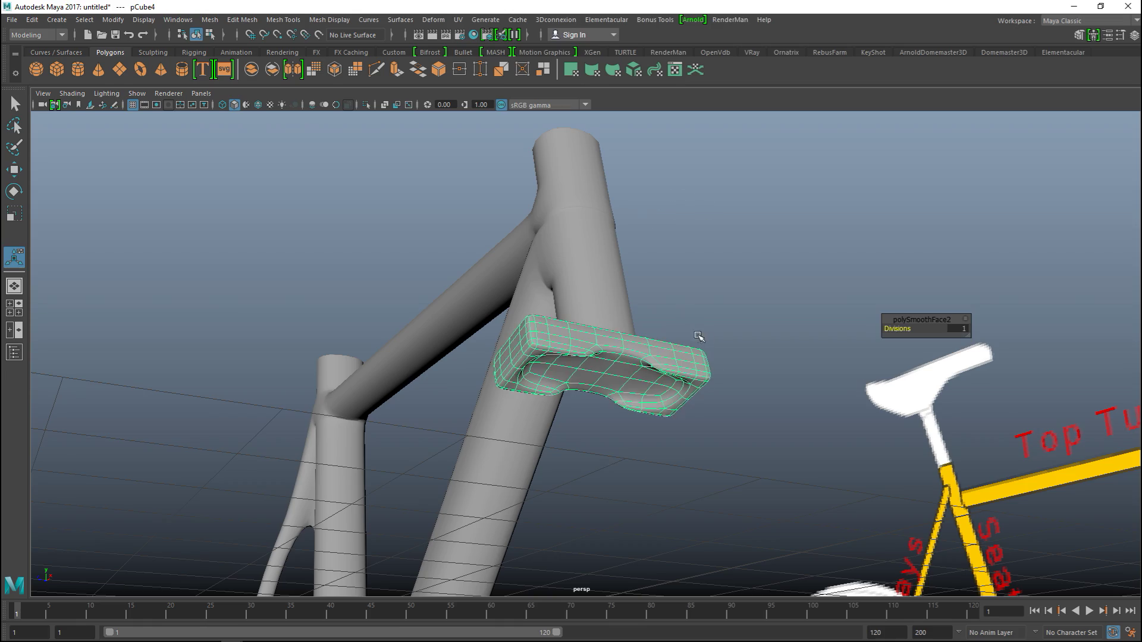
- Create a polygon cube and, in the front view, position it over the fork reference just below the smoothed block
scroll(707, 341, "down", 3)
scroll(706, 342, "up", 1)
left_click_drag(706, 339, 696, 365, "alt")
right_click_drag(696, 364, 706, 416, "alt")
middle_click_drag(709, 405, 631, 374, "alt")
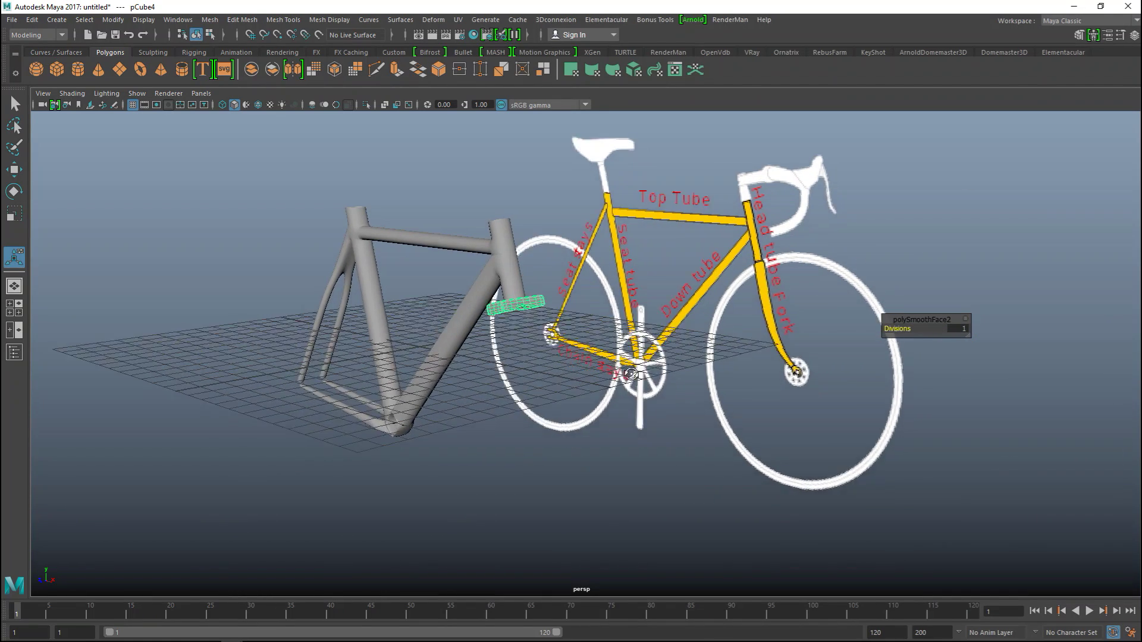
left_click_drag(631, 373, 482, 297, "alt")
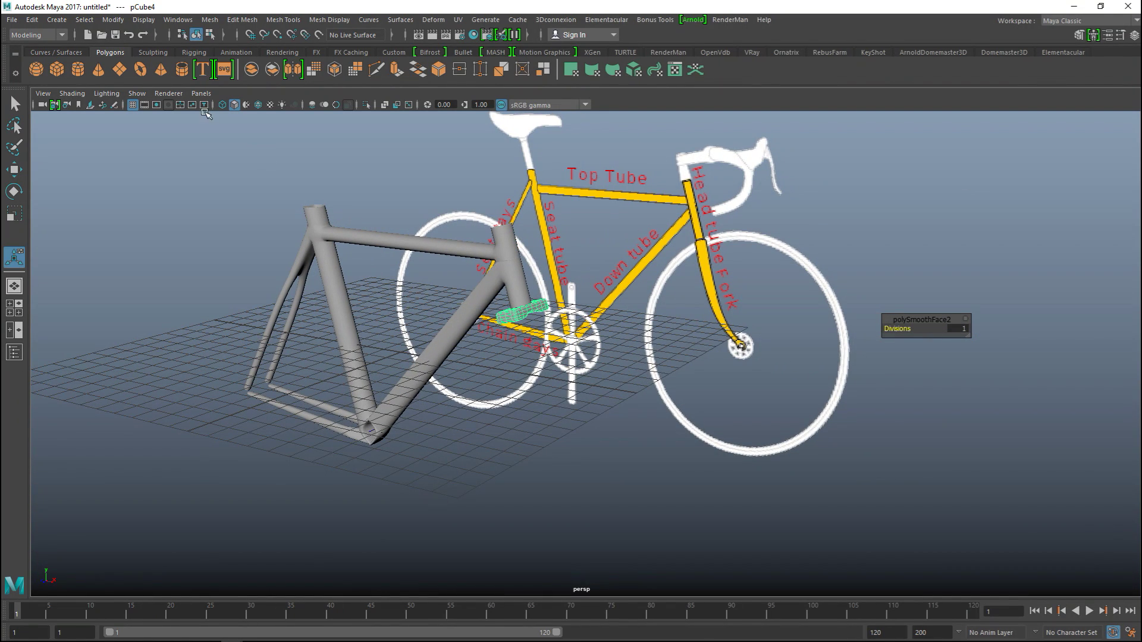
left_click(57, 70)
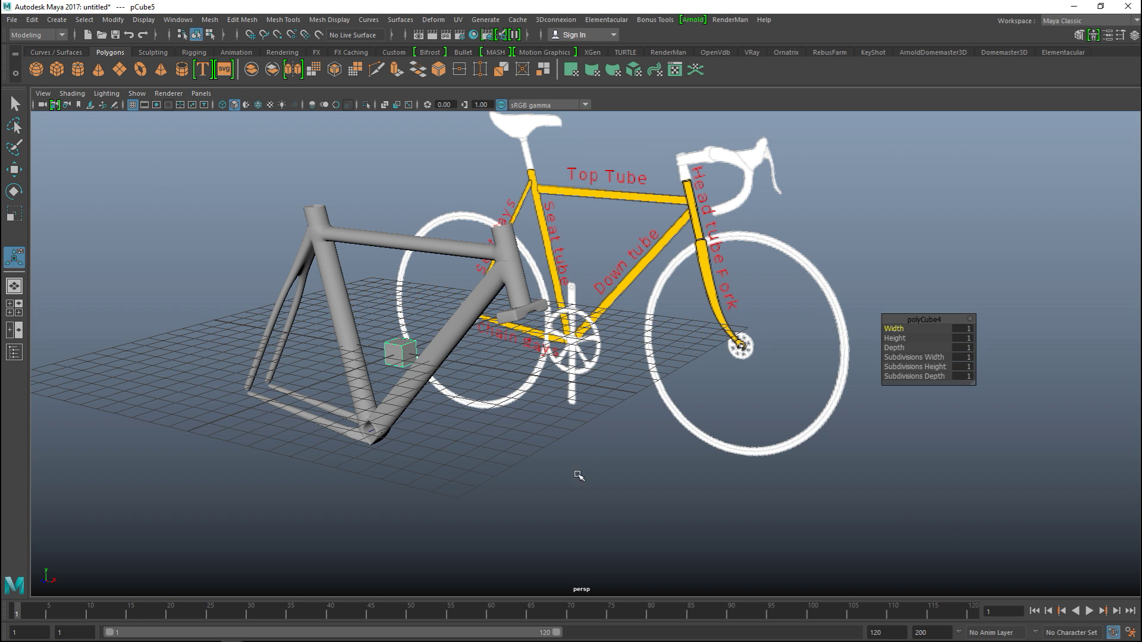
key("w")
left_click_drag(452, 362, 648, 395)
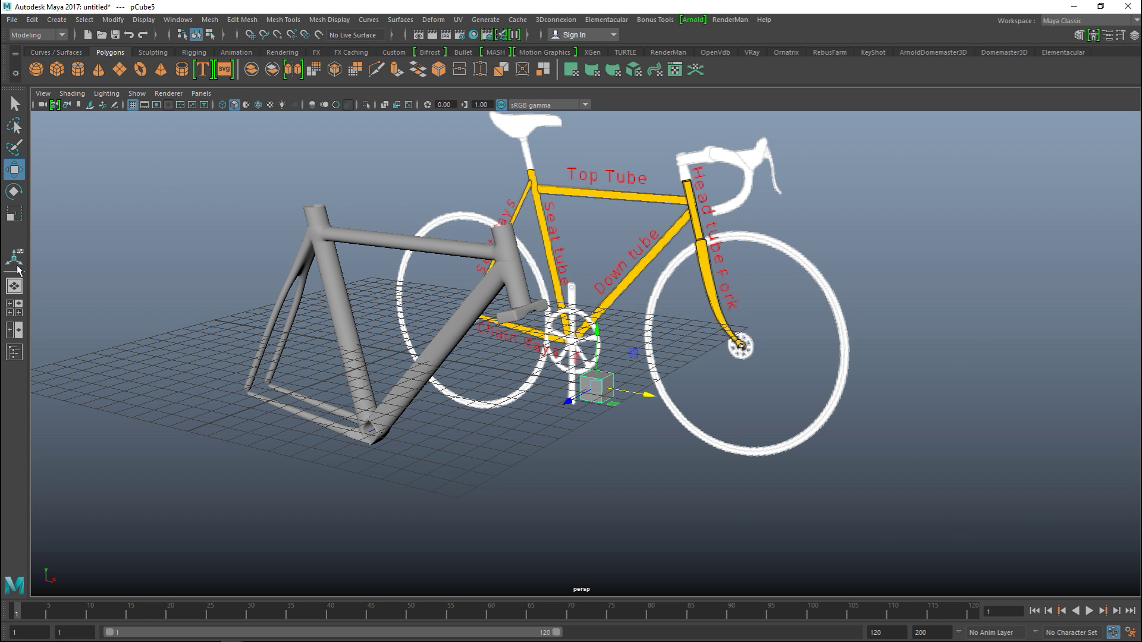
left_click(14, 307)
key("space")
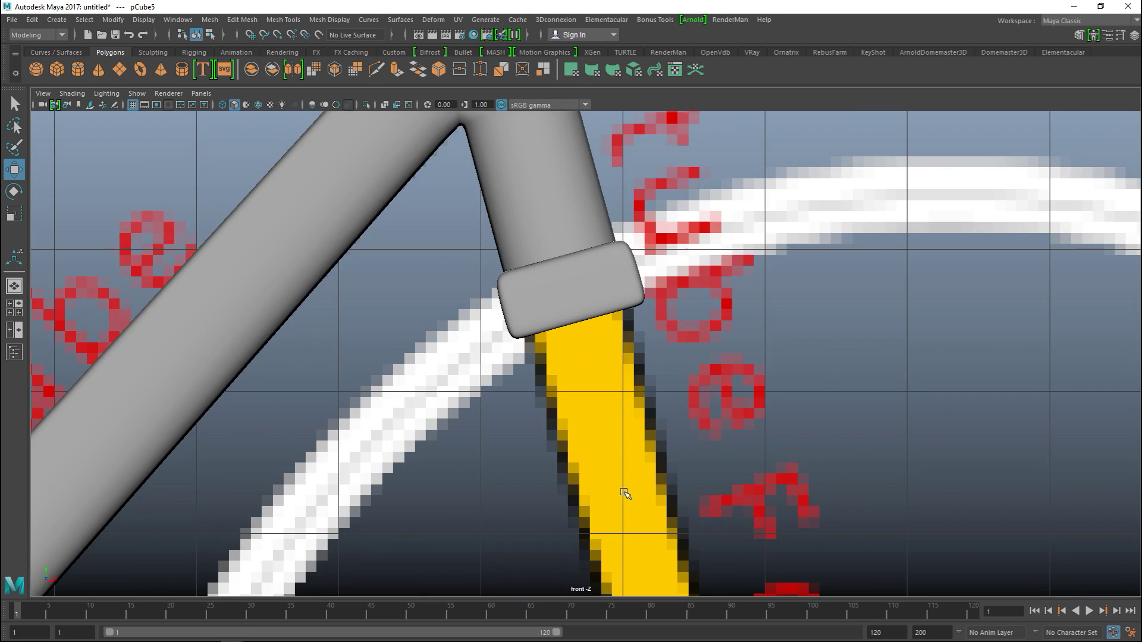
scroll(623, 492, "down", 5)
left_click_drag(724, 391, 725, 303)
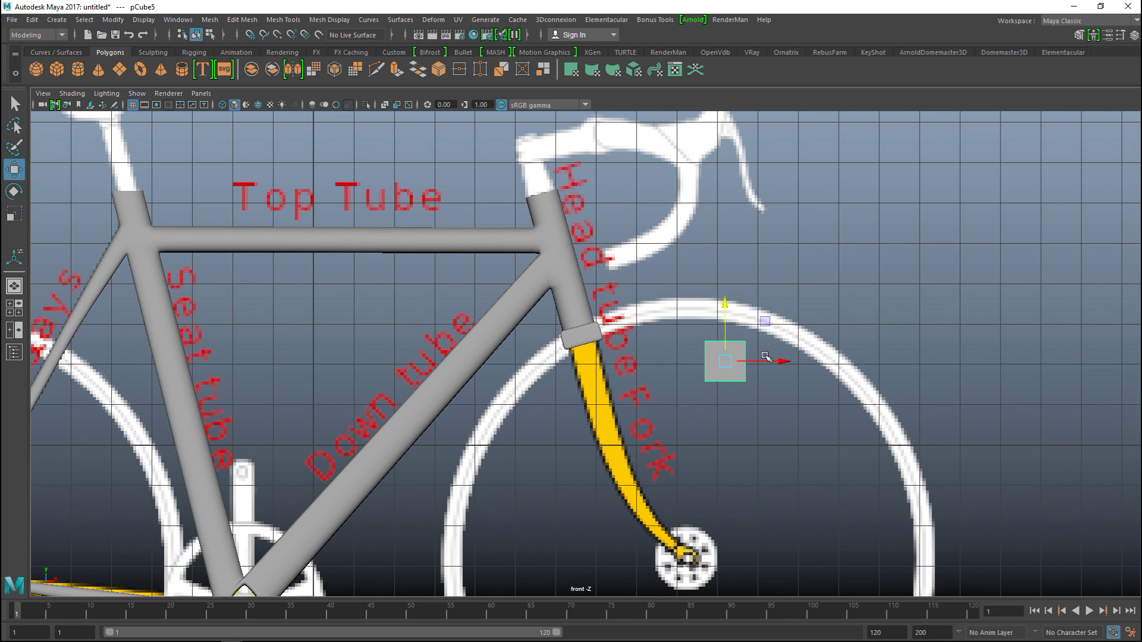
left_click_drag(779, 361, 639, 394)
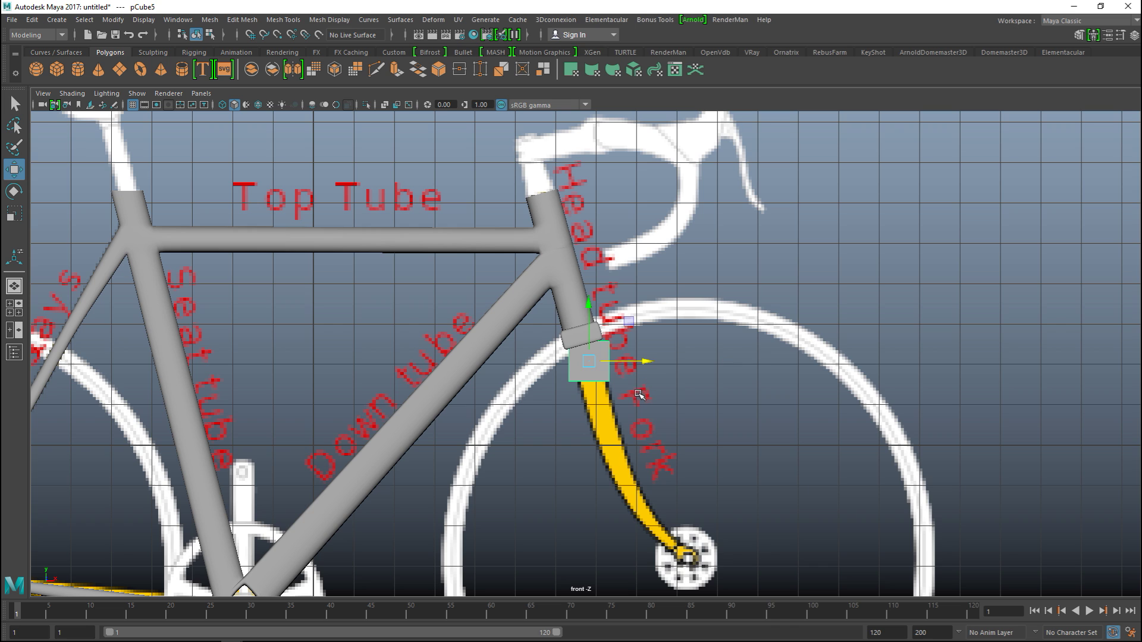
- Rotate the cube in the front view so it matches the tilt of the block and the fork reference
key("f")
key("e")
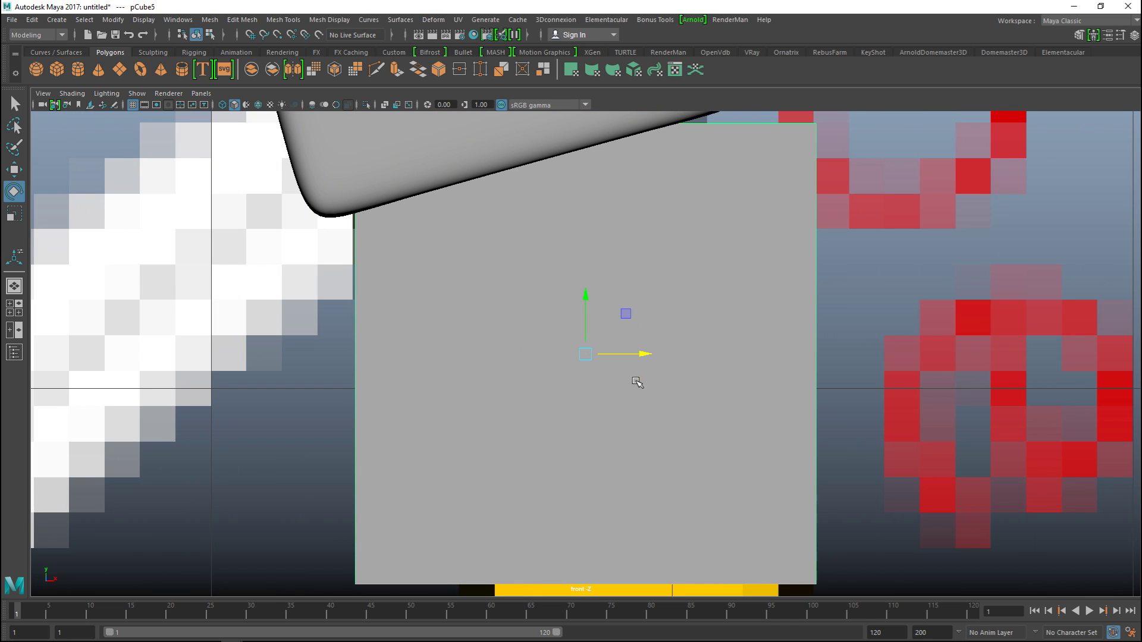
mouse_move(644, 367)
left_mouse_down()
mouse_move(652, 342)
mouse_move(653, 352)
left_mouse_up()
key("4")
middle_click_drag(678, 345, 658, 458, "alt")
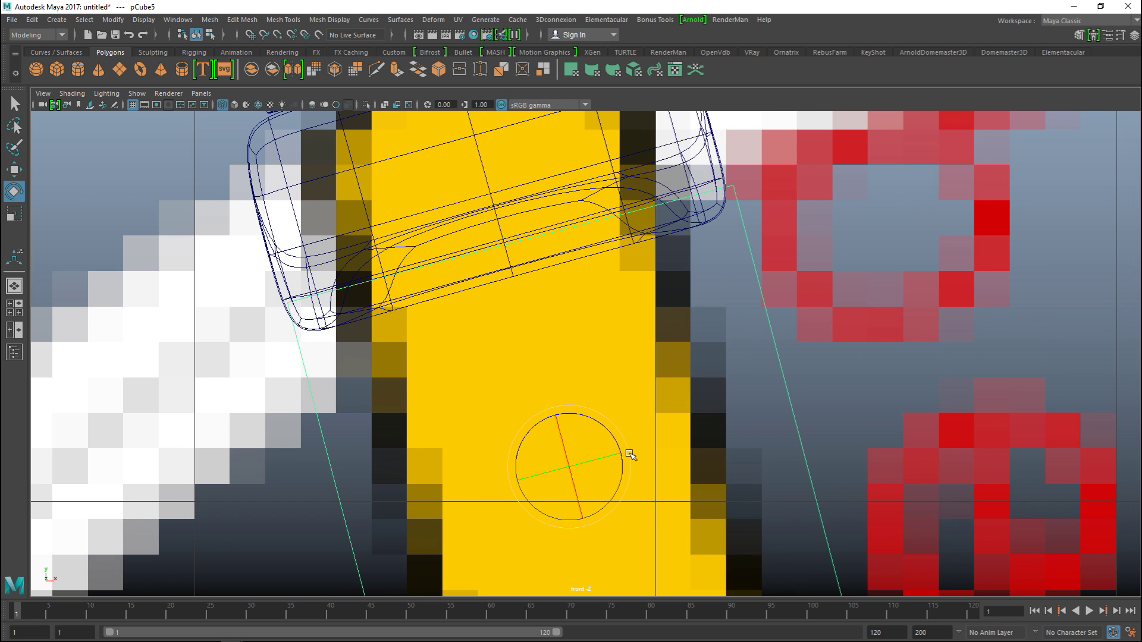
left_click_drag(629, 455, 634, 452)
key("5")
scroll(639, 451, "down", 8)
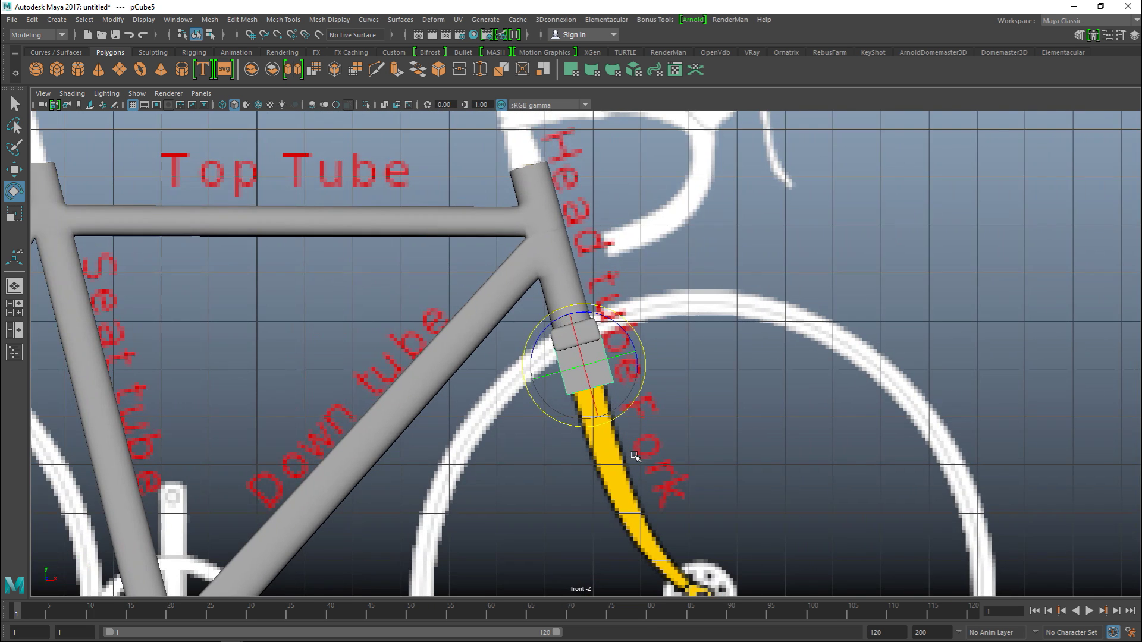
scroll(631, 451, "up", 6)
scroll(629, 449, "up", 2)
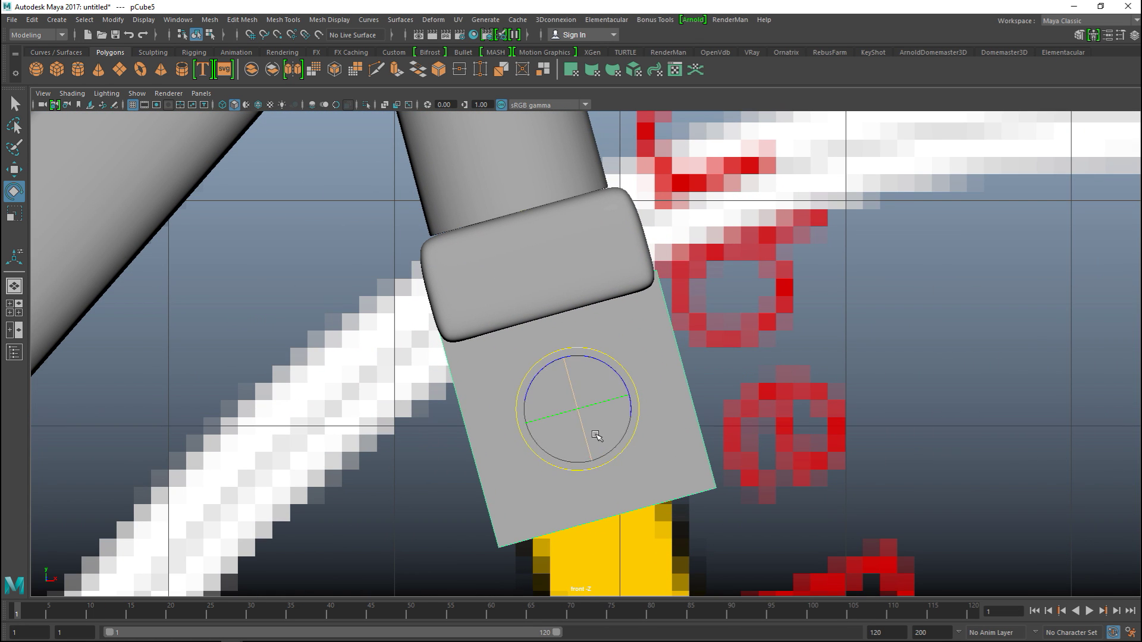
- Scale the cube down toward the fork's width and raise its lower vertices to shorten it beneath the block
key("r")
left_click_drag(627, 396, 614, 404)
key("w")
left_click_drag(630, 392, 628, 392)
right_click_drag(600, 270, 560, 273)
left_click_drag(506, 493, 773, 588)
left_click_drag(604, 520, 576, 399)
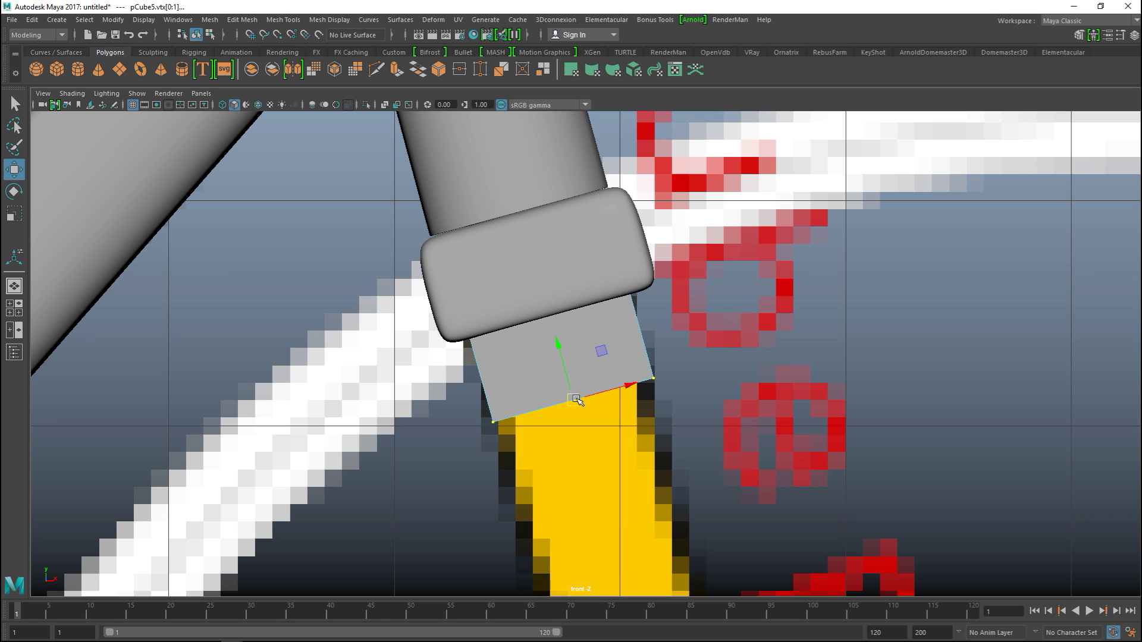
- In the perspective view, shift the cube under one end of the block and move its inner vertices outward to narrow it
left_click(7, 306)
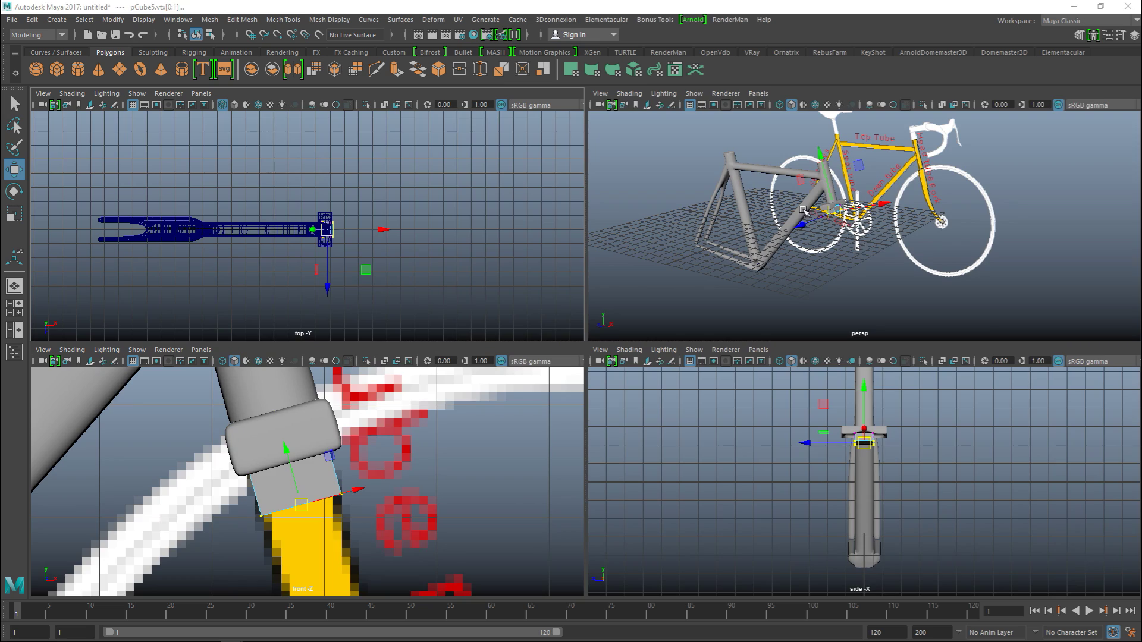
key("space")
key("f")
scroll(610, 300, "down", 7)
left_click_drag(650, 375, 565, 374, "alt")
right_click_drag(608, 320, 650, 258)
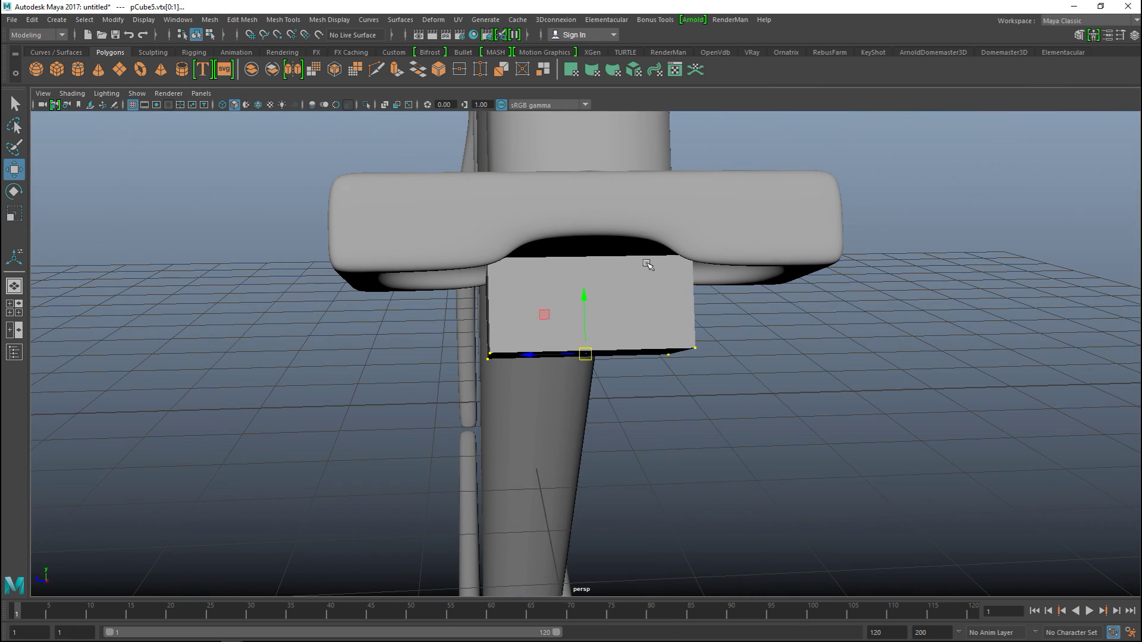
left_click_drag(524, 364, 423, 373)
right_click_drag(563, 292, 523, 279)
left_click_drag(515, 205, 618, 437)
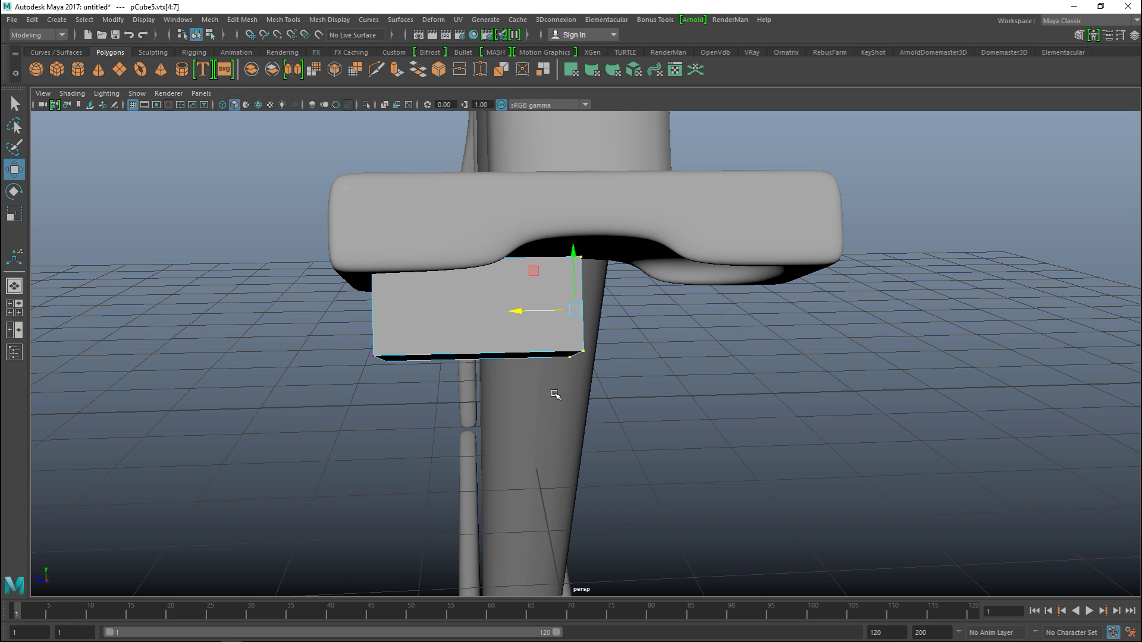
left_click_drag(517, 317, 400, 326)
- Extrude the cube's bottom face downward to begin the fork leg
left_click_drag(444, 405, 449, 376, "alt")
mouse_move(423, 338)
right_mouse_down()
mouse_move(415, 315)
mouse_move(421, 322)
right_mouse_up()
left_click(420, 323)
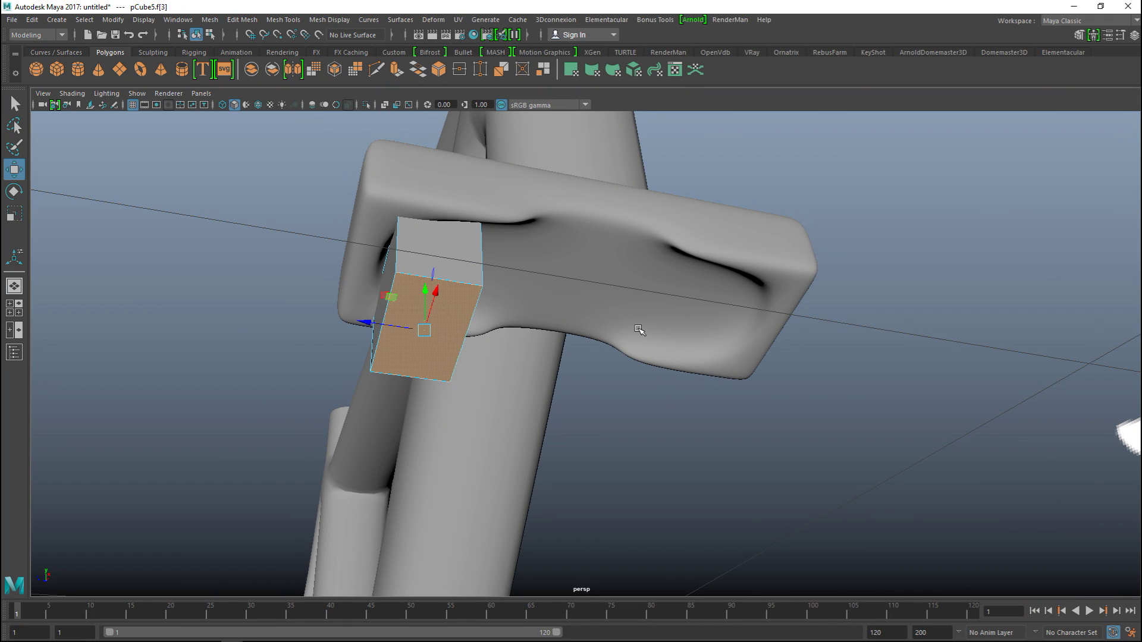
key("ctrl+e")
key("w")
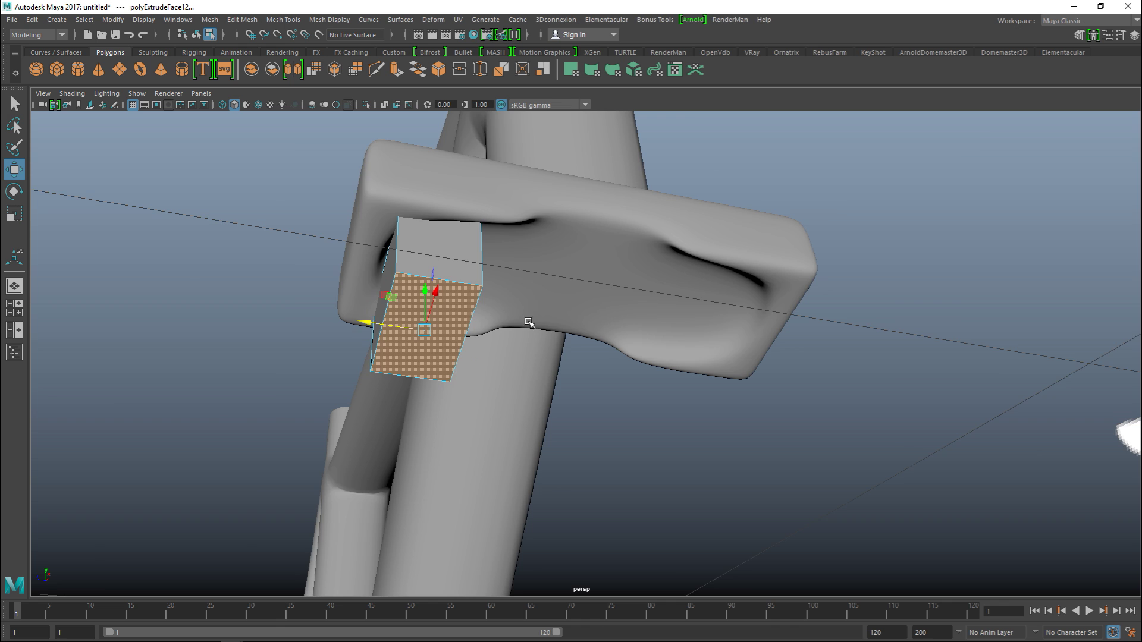
scroll(523, 339, "down", 3)
left_click_drag(455, 404, 505, 439, "alt")
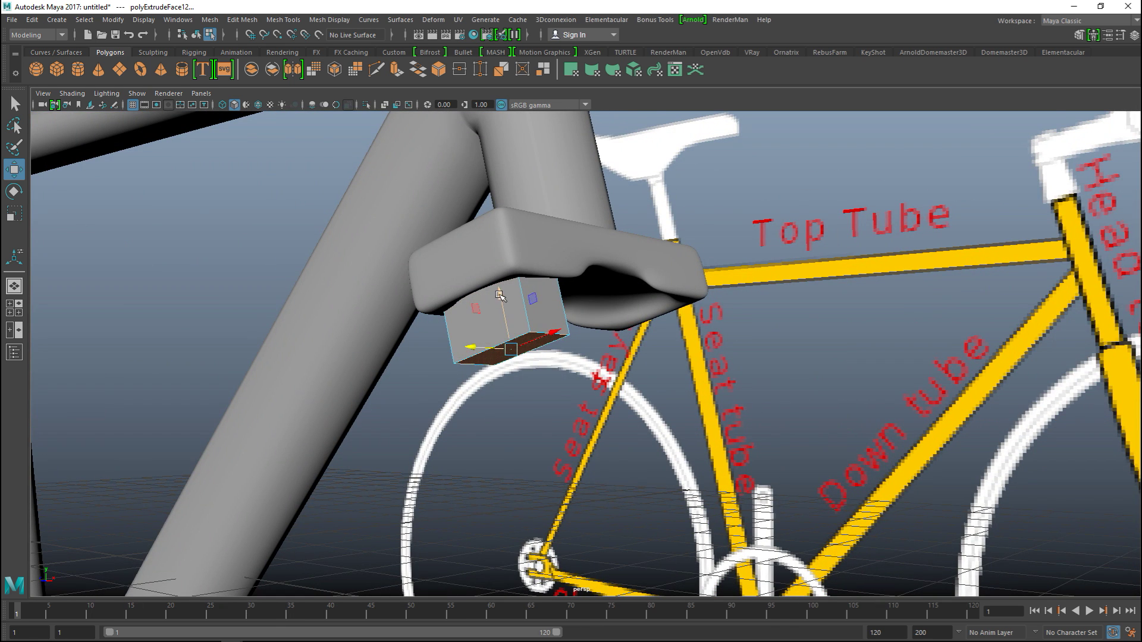
left_click_drag(500, 300, 513, 351)
- In the front view, move the extruded end face slightly farther down along the fork reference
left_click(19, 305)
key("space")
scroll(570, 471, "down", 6)
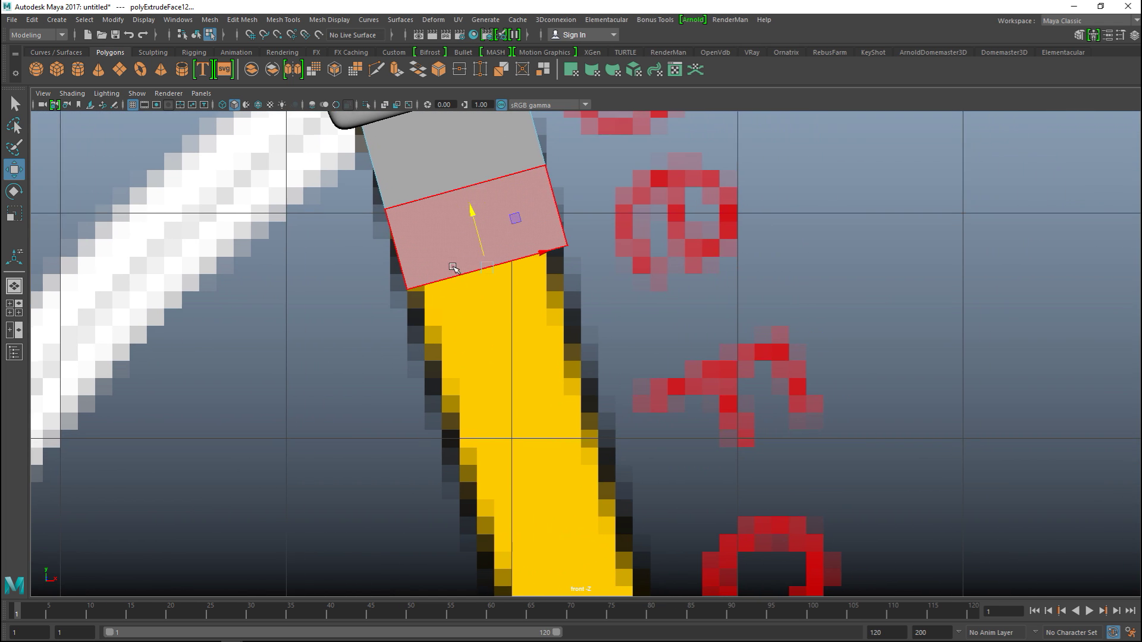
scroll(559, 383, "up", 4)
scroll(554, 363, "up", 2)
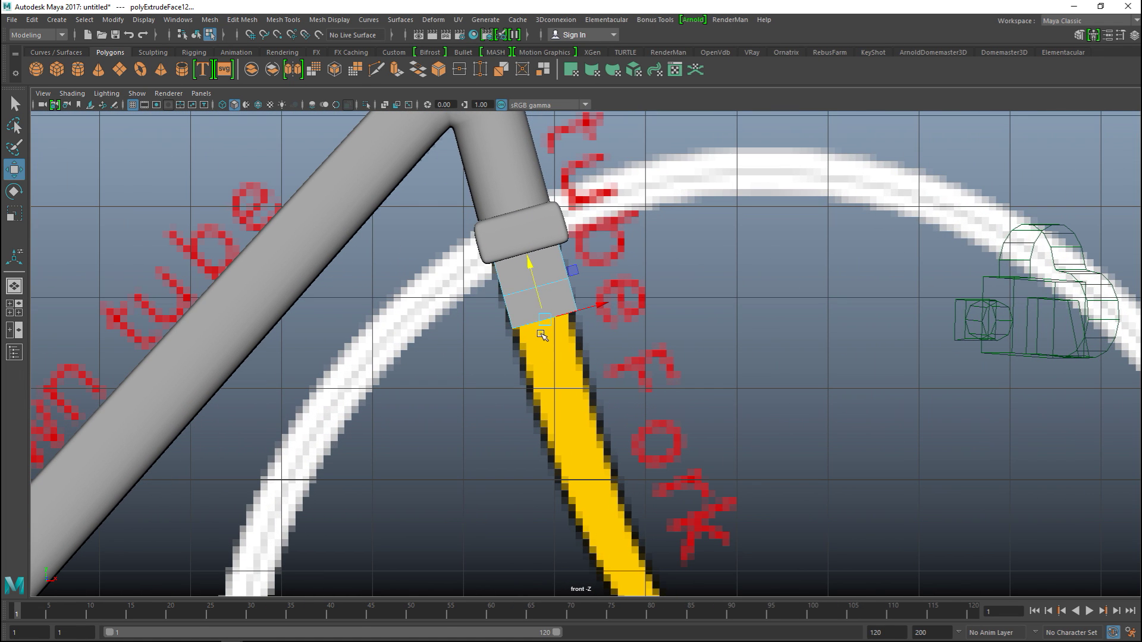
left_click_drag(545, 321, 548, 335)
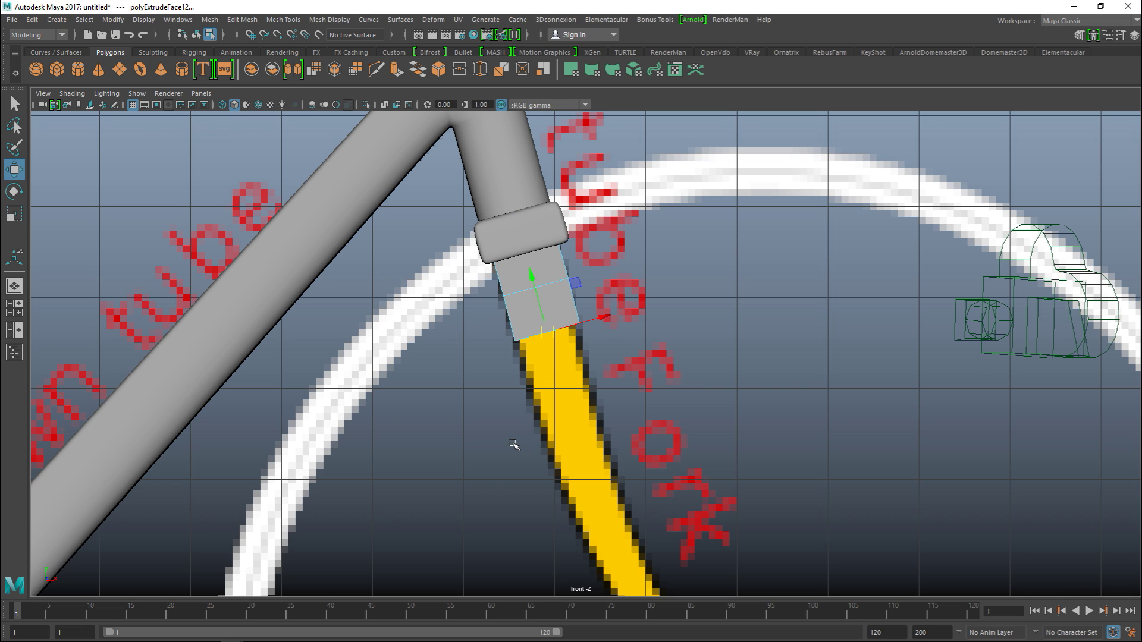
- Extrude the leg's end face farther down the fork reference and scale it slightly narrower
key("ctrl+e")
left_click_drag(546, 334, 562, 392)
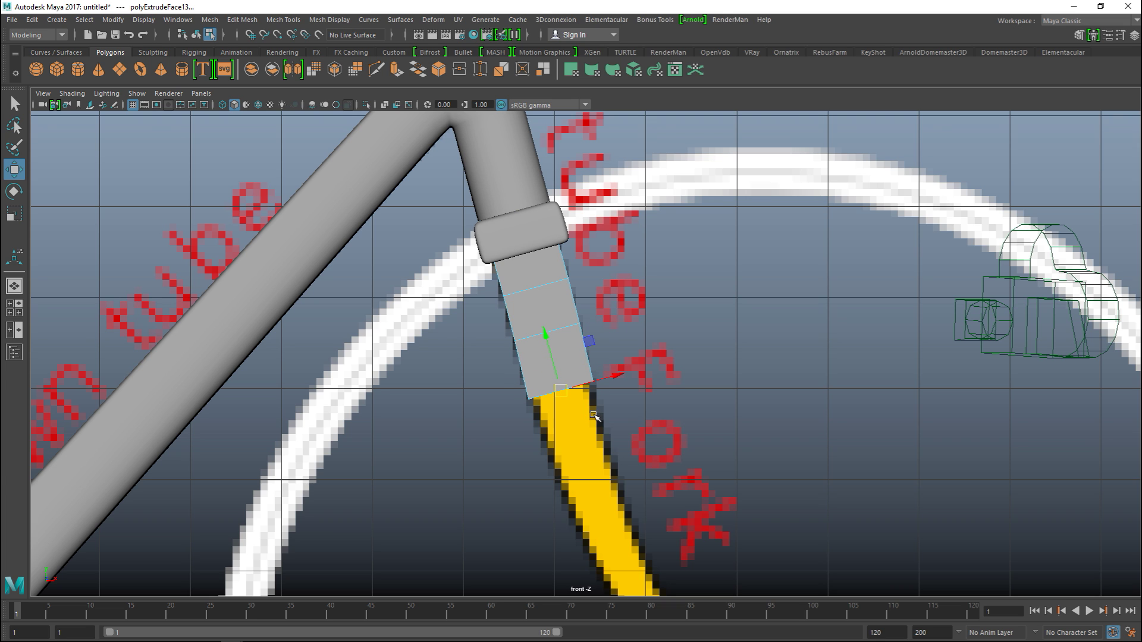
key("r")
left_click_drag(611, 376, 607, 380)
- Extrude the leg's end face two segments farther down the fork reference, keeping it matched to the reference width
key("ctrl+e")
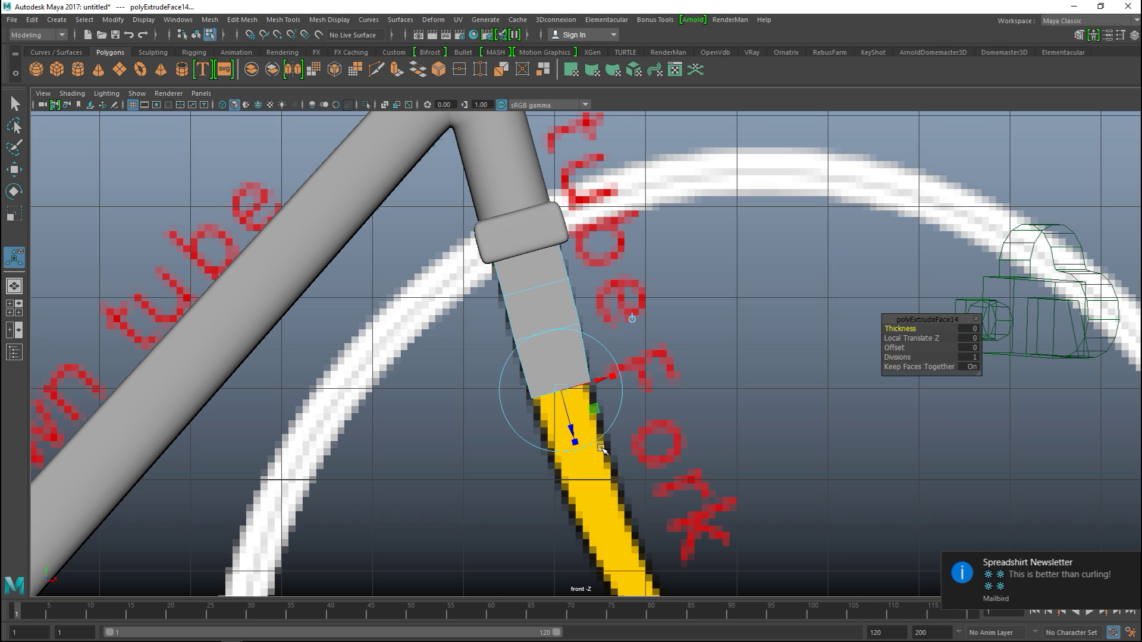
key("w")
left_click_drag(561, 390, 641, 488)
key("ctrl+e")
key("w")
key("r")
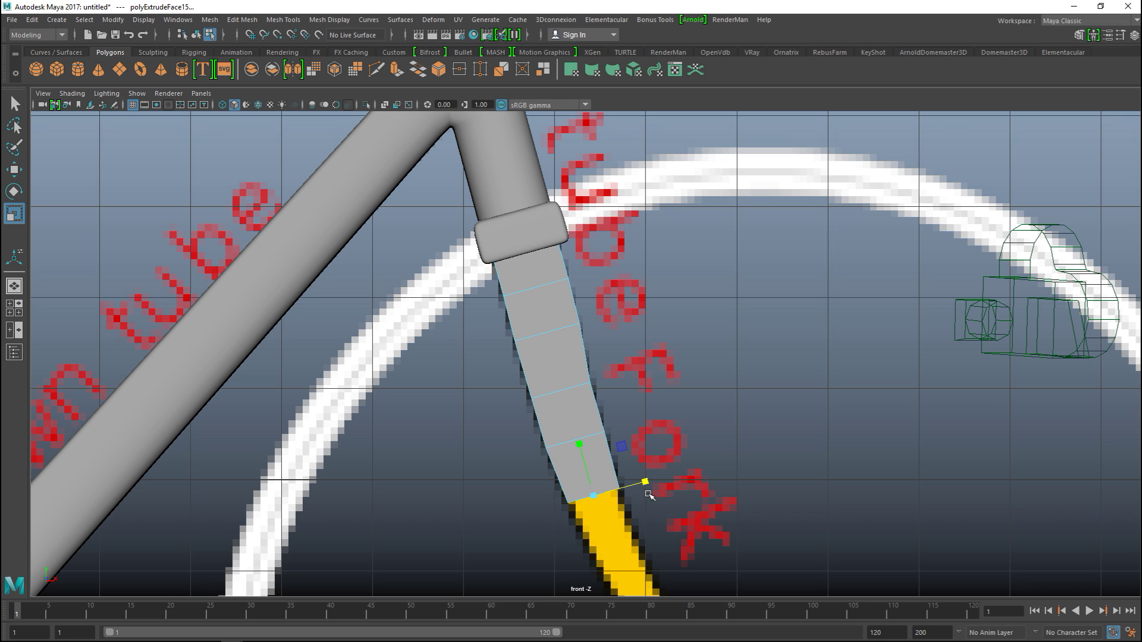
- Extrude two more segments where the fork reference starts to bend forward, scaling each end face narrower to fit
middle_click_drag(696, 518, 652, 288, "alt")
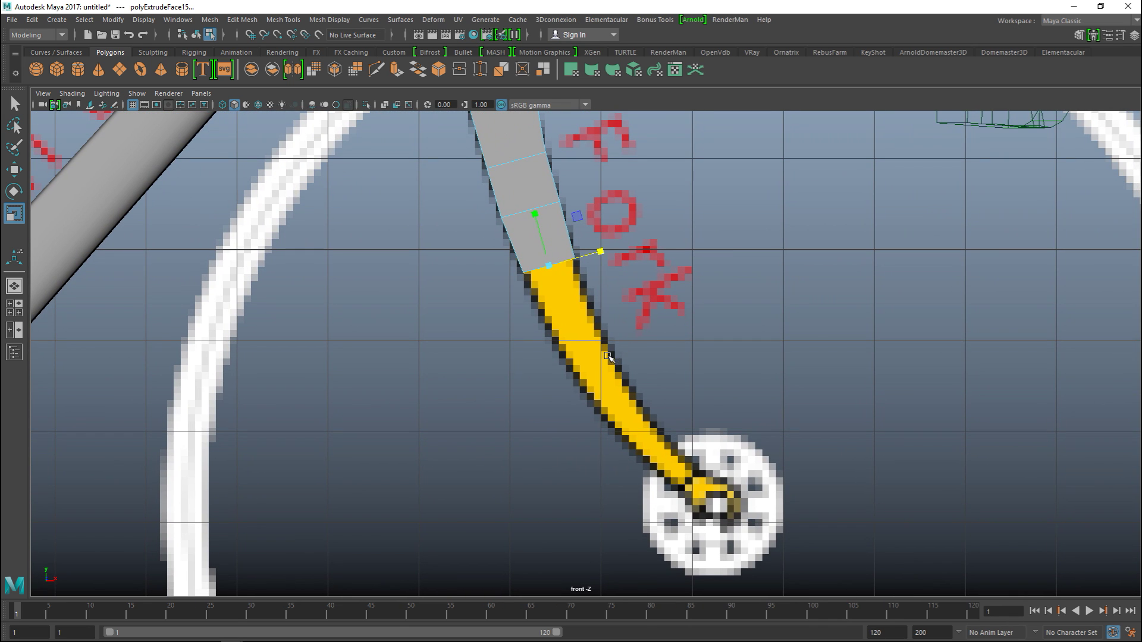
key("ctrl+e")
key("w")
left_click_drag(553, 266, 573, 316)
key("r")
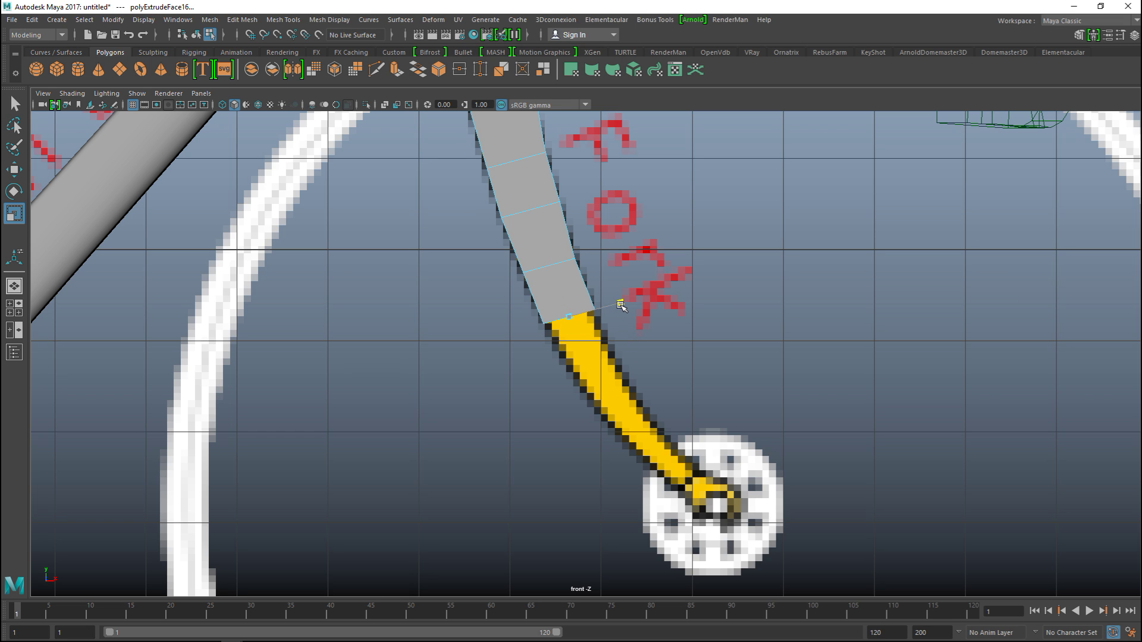
key("ctrl+e")
key("w")
left_click_drag(570, 316, 598, 373)
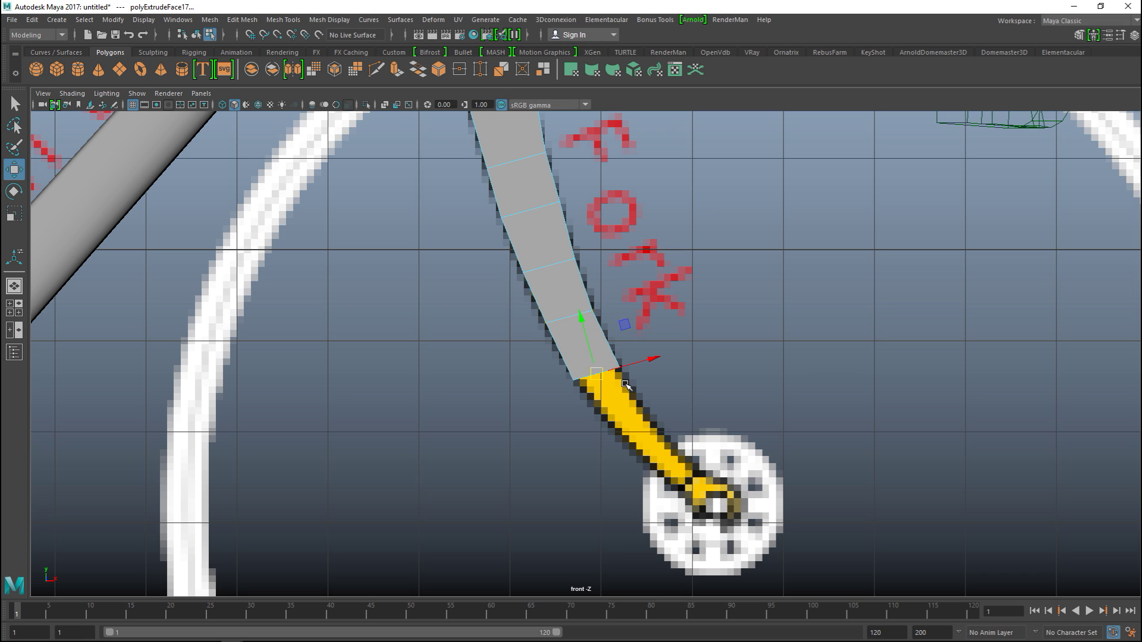
key("r")
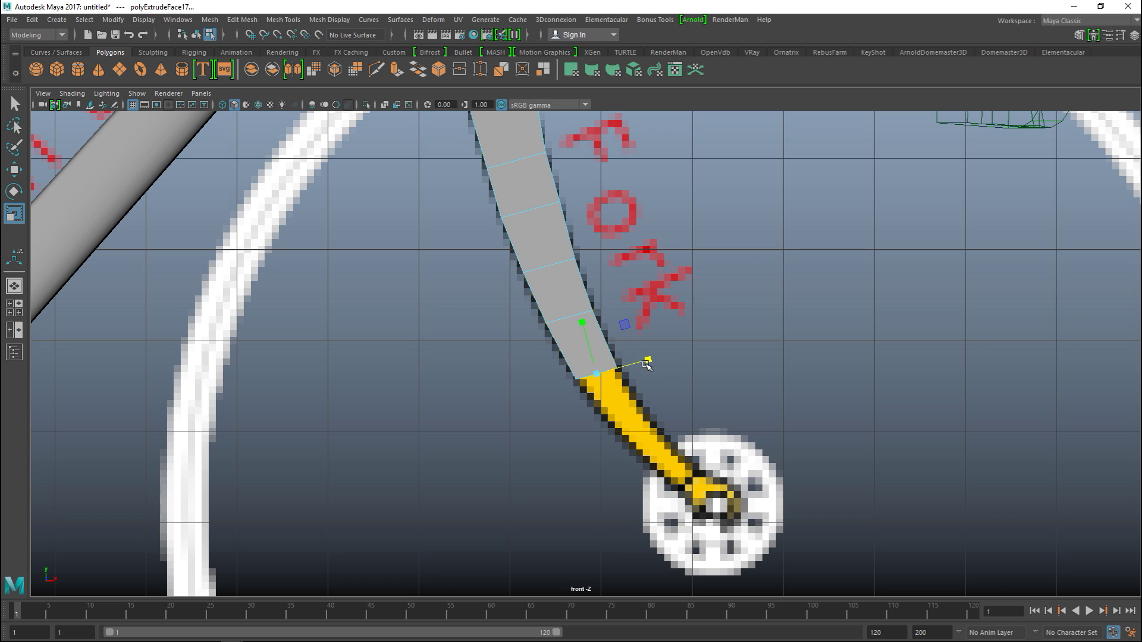
- Extrude two tapering segments along the curved lower fork to the edge of the wheel hub, narrowing each end face
key("ctrl+e")
key("w")
left_click_drag(596, 373, 633, 422)
key("r")
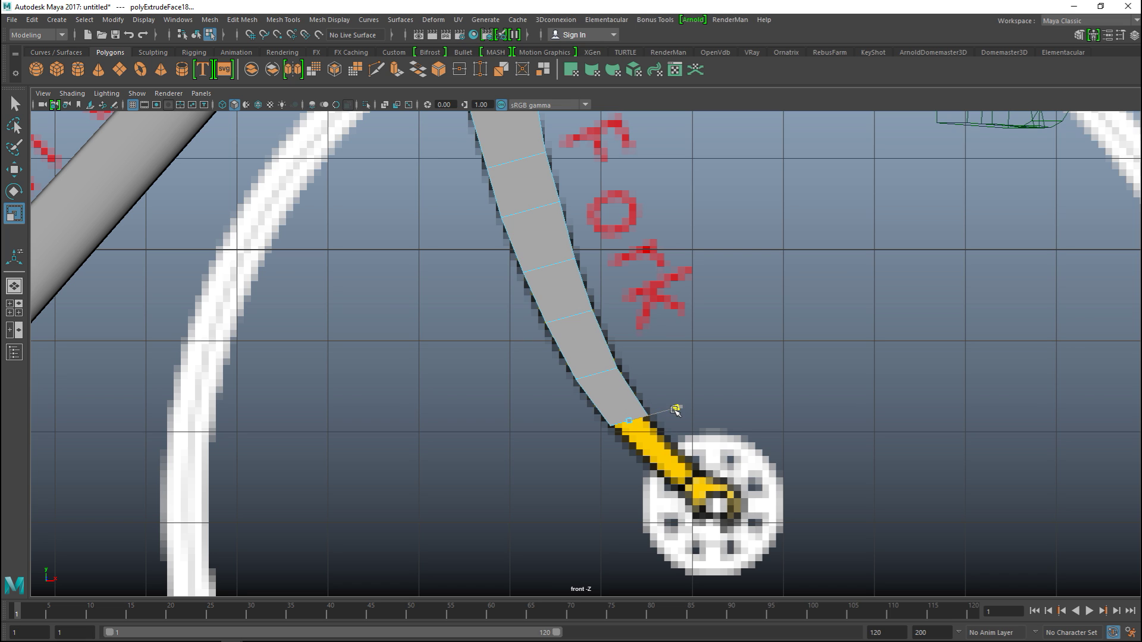
left_click(680, 408)
key("ctrl+e")
key("w")
left_click_drag(632, 424, 668, 459)
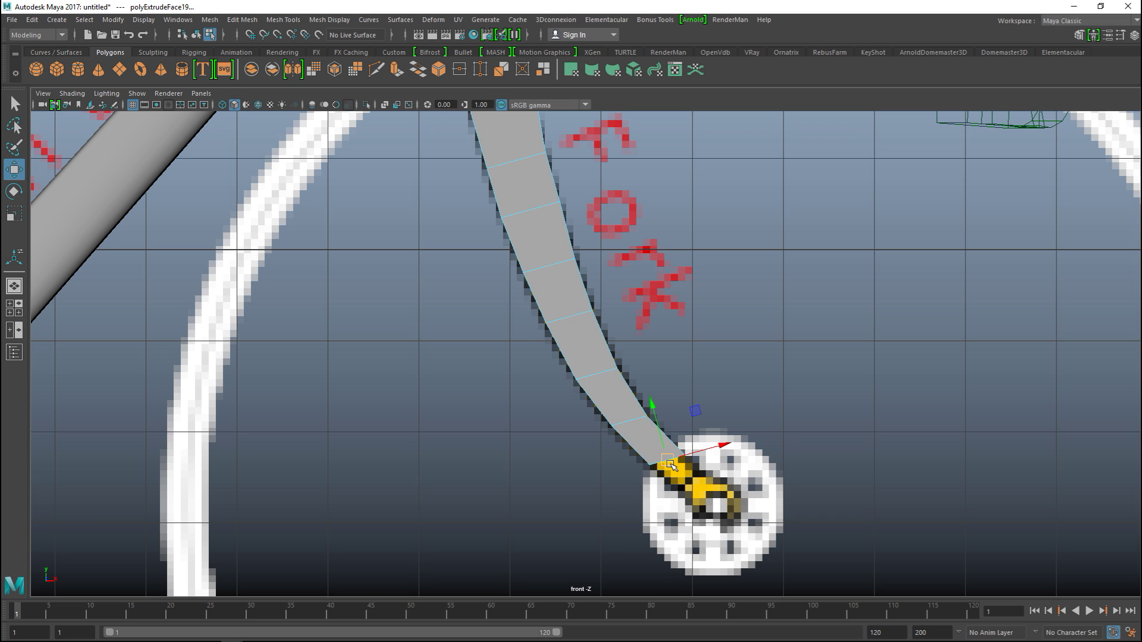
key("r")
left_click_drag(716, 448, 710, 451)
- Extrude the leg's end face onto the hub, stopping at the start of the dropout in the reference
key("ctrl+e")
key("w")
left_click_drag(675, 466, 746, 470)
- Extrude the end face in place and scale it narrower to leave a thin strip at its front and rear edges
key("ctrl+e")
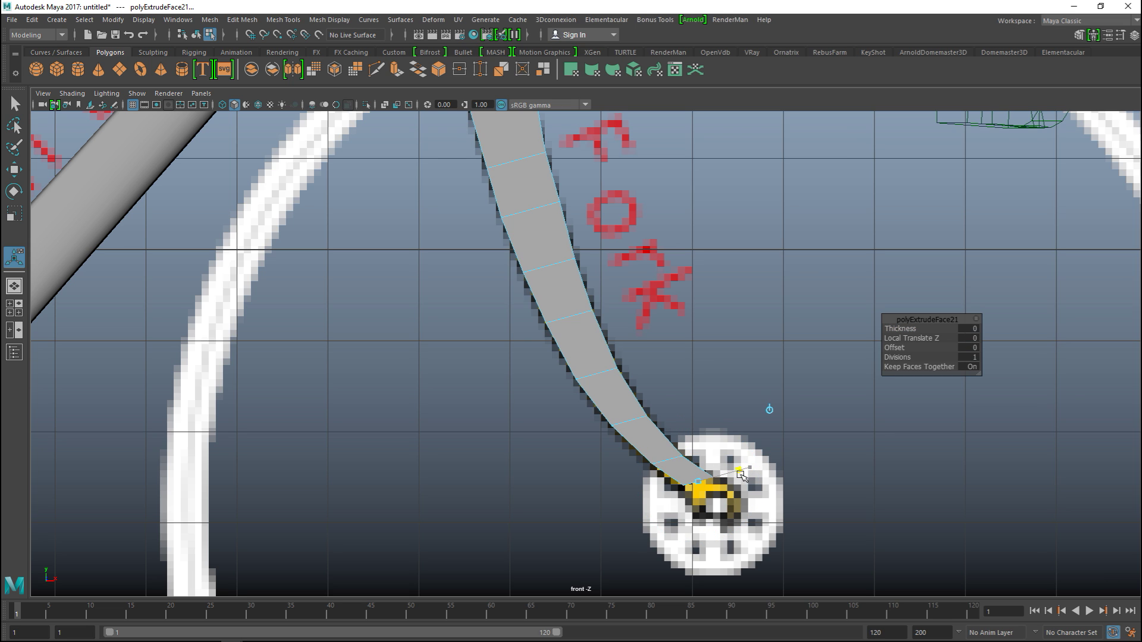
key("r")
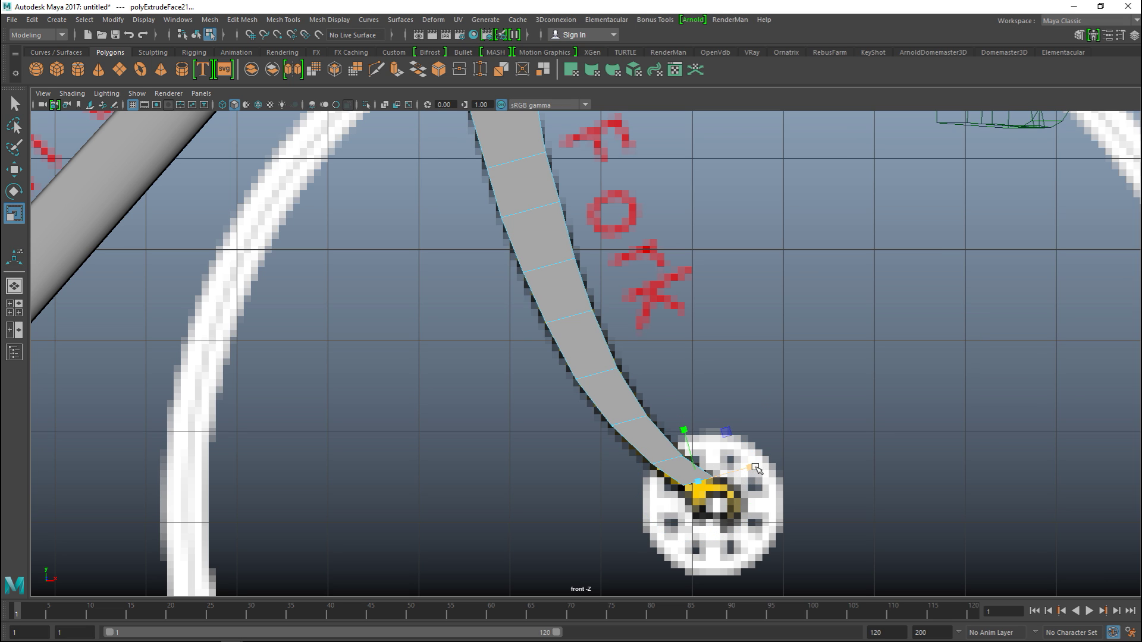
left_click_drag(754, 465, 746, 472)
- Nudge the front-edge vertices of the two upper leg rings below the crown block to even out the leg's edge
scroll(507, 415, "down", 5)
scroll(506, 413, "down", 4)
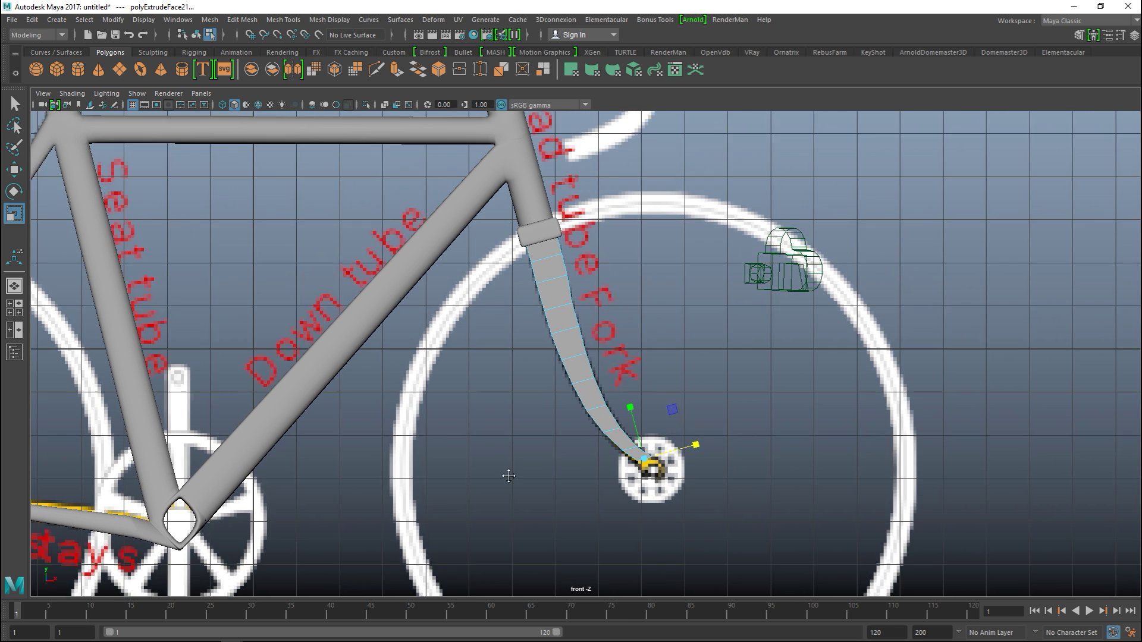
scroll(523, 502, "up", 10)
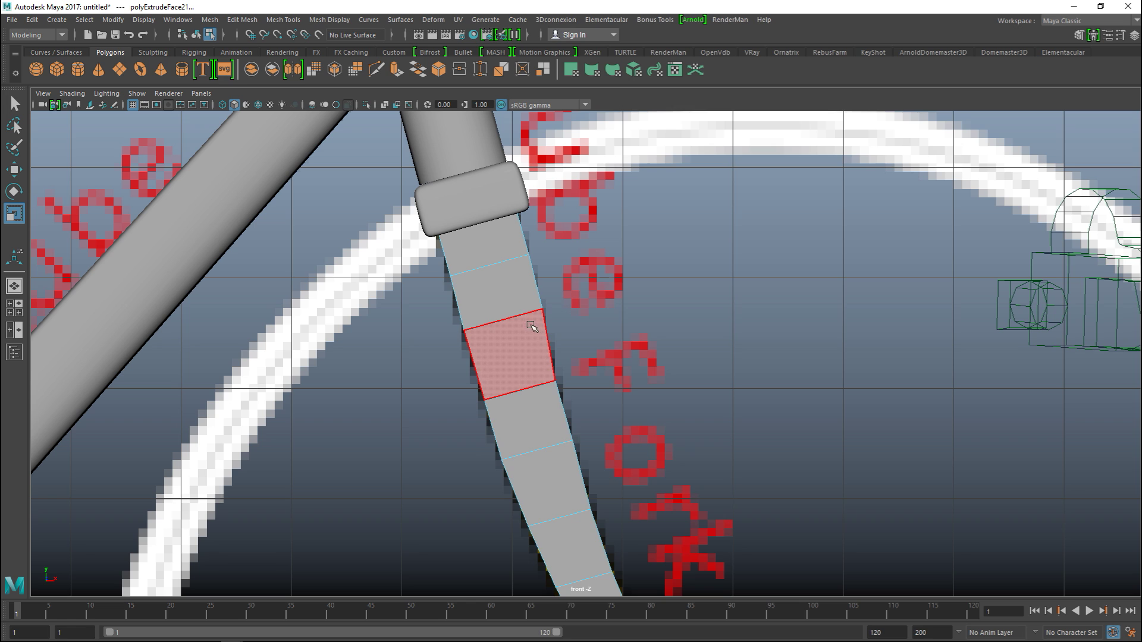
right_click_drag(532, 320, 527, 309)
left_click_drag(521, 299, 594, 334)
key("w")
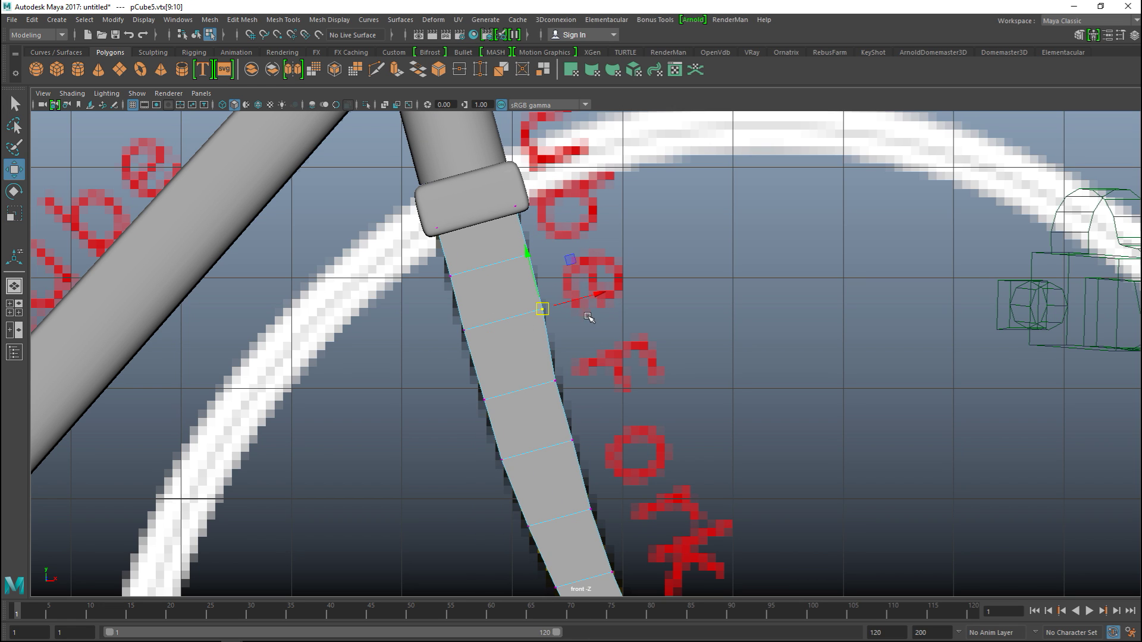
middle_click_drag(600, 292, 598, 294)
left_click_drag(596, 293, 597, 293)
left_click(528, 255)
middle_click_drag(578, 243, 581, 242)
scroll(581, 242, "down", 3)
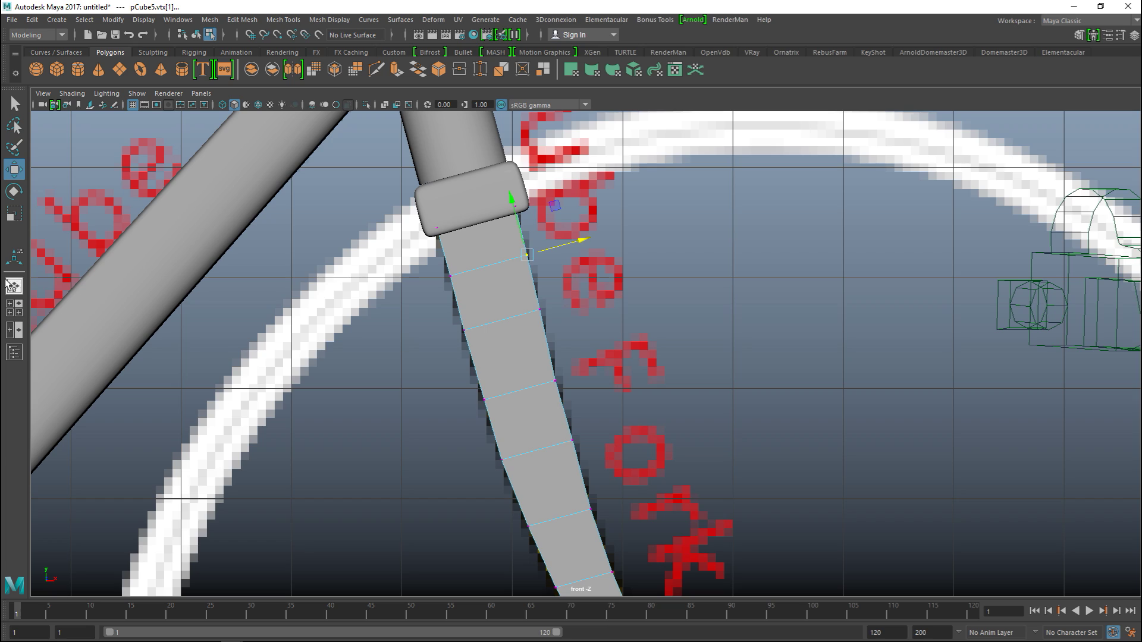
- In the perspective view, extrude the thin front strip face at the leg's lower end and move it forward
key("space")
key("space")
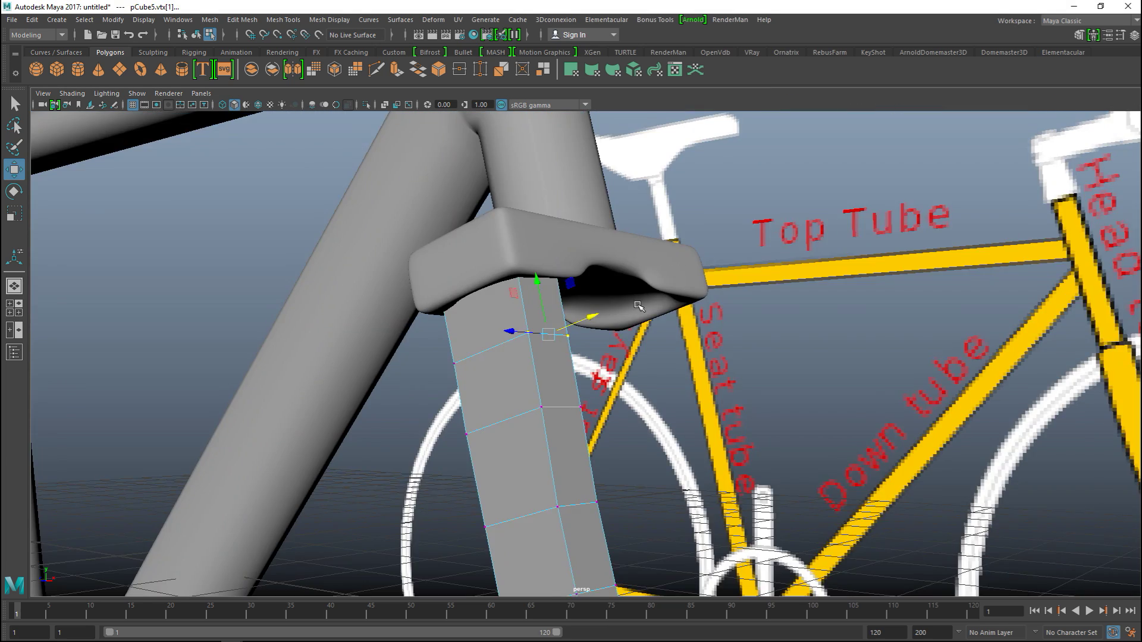
scroll(597, 378, "down", 5)
left_click_drag(584, 389, 683, 404, "alt")
scroll(684, 405, "up", 5)
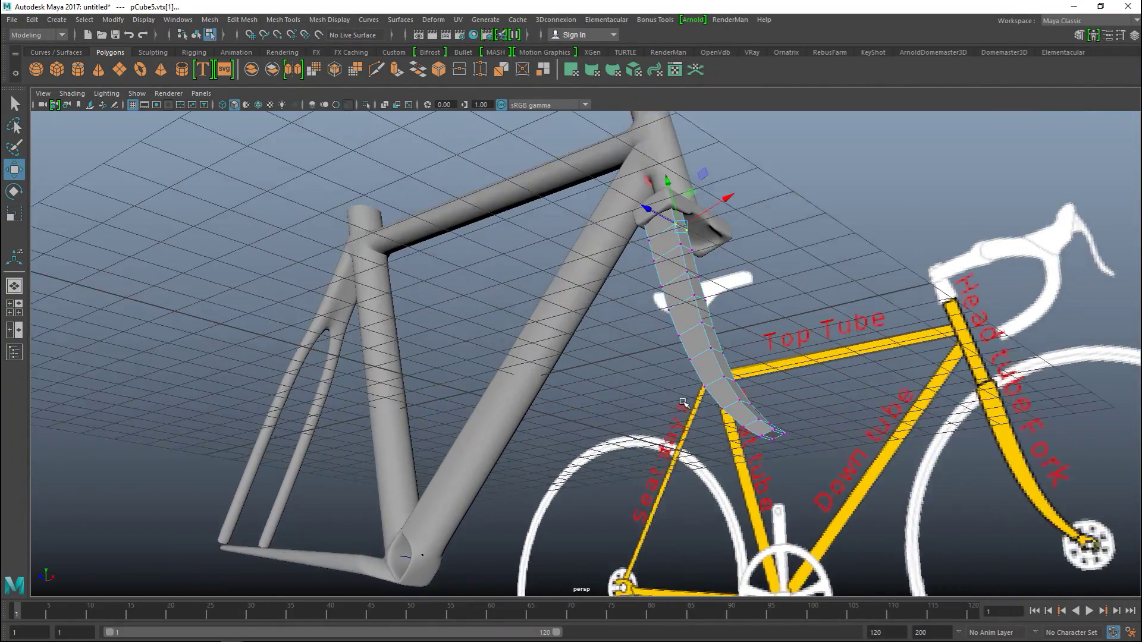
middle_click_drag(684, 411, 326, 383, "alt")
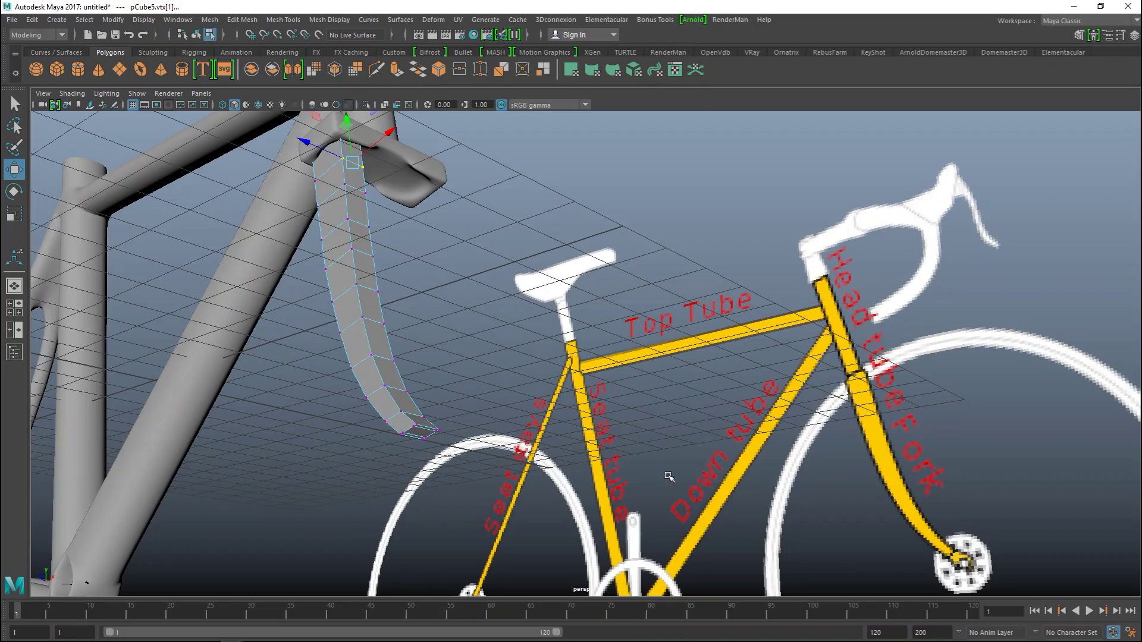
scroll(684, 477, "up", 2)
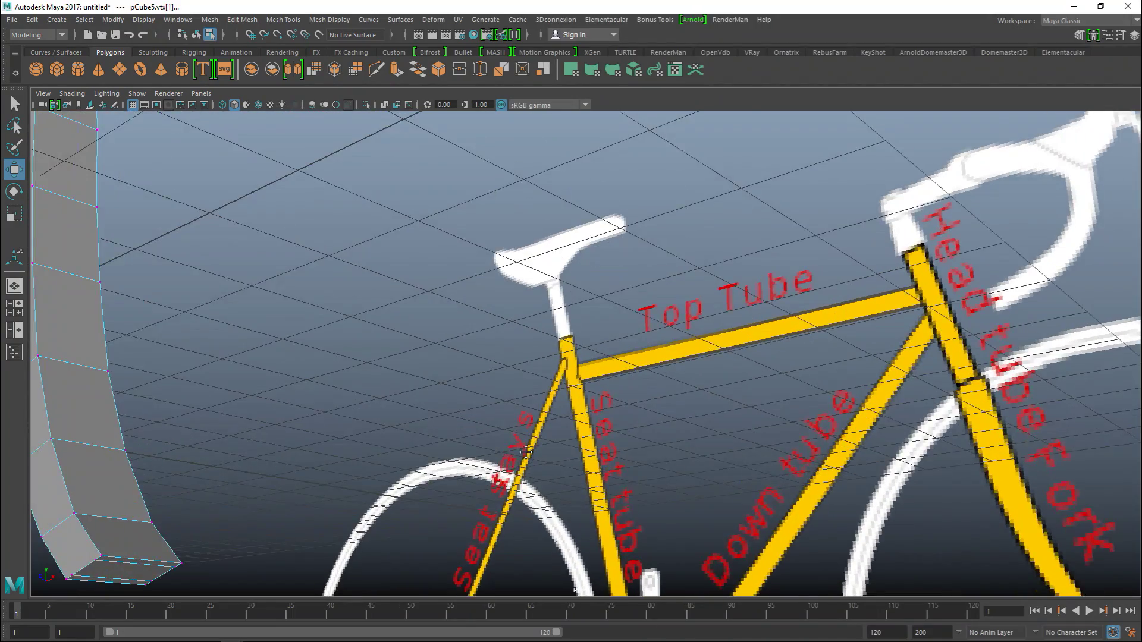
scroll(526, 452, "down", 3)
scroll(771, 309, "up", 2)
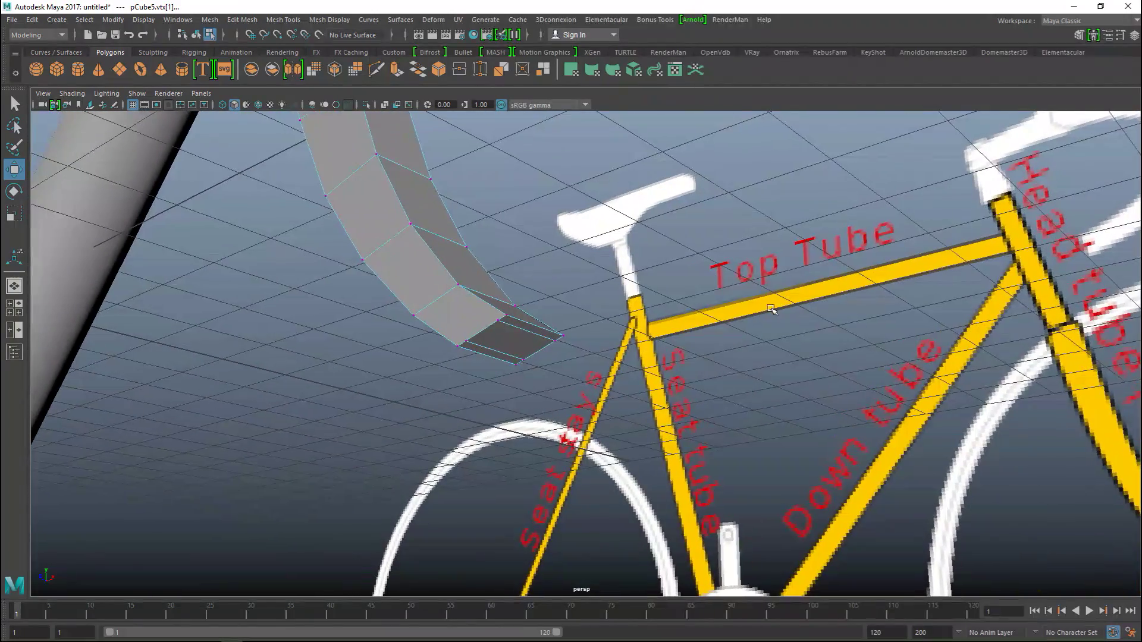
right_click_drag(523, 325, 529, 310)
left_click(539, 342)
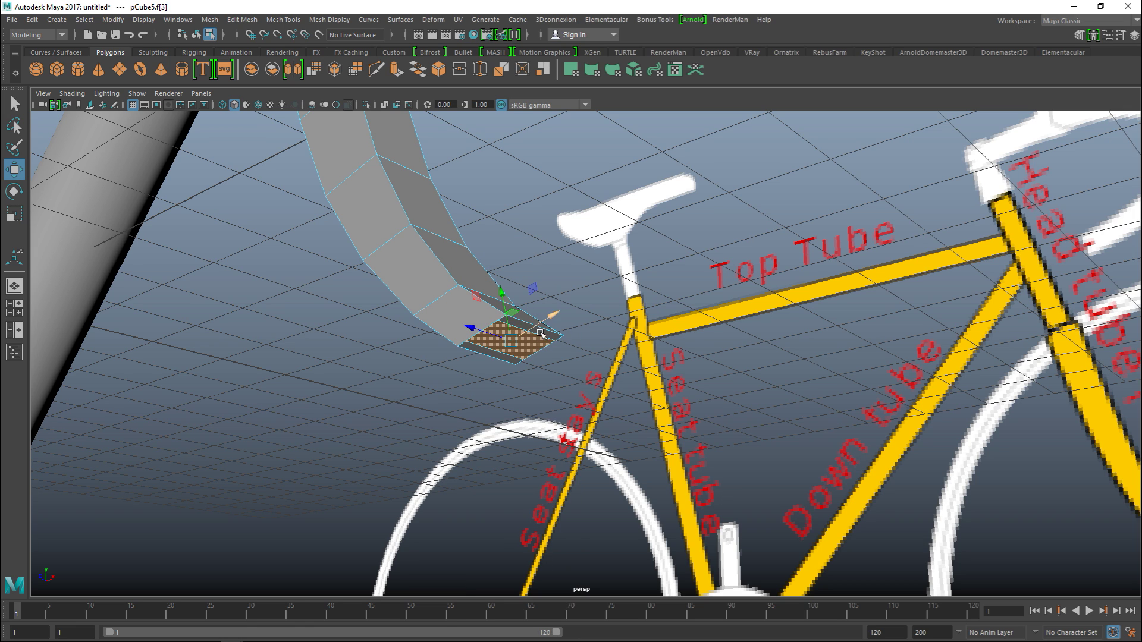
left_click(551, 333)
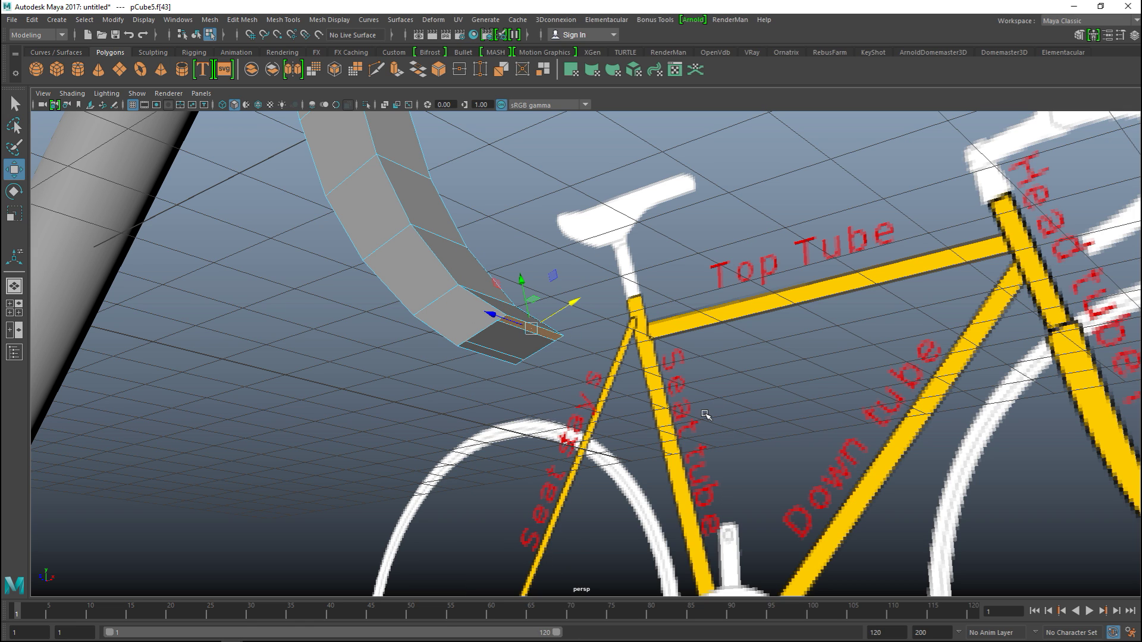
key("ctrl+e")
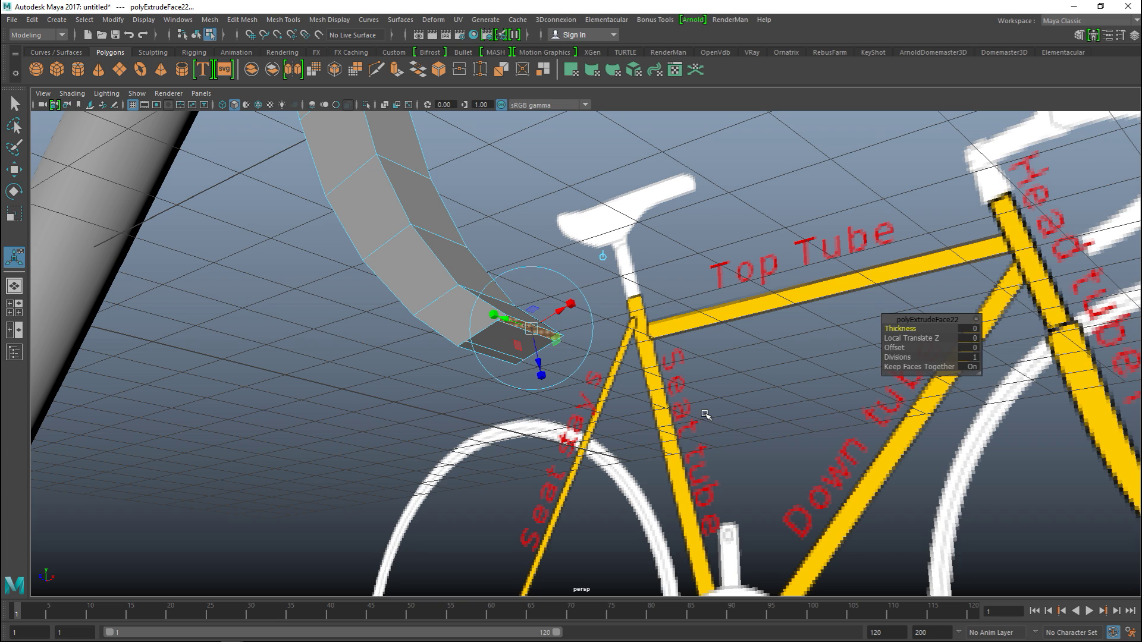
key("w")
left_click_drag(574, 304, 552, 278)
- In the front view, reposition the extruded front strip's end over the upper edge of the dropout reference
left_click(14, 308)
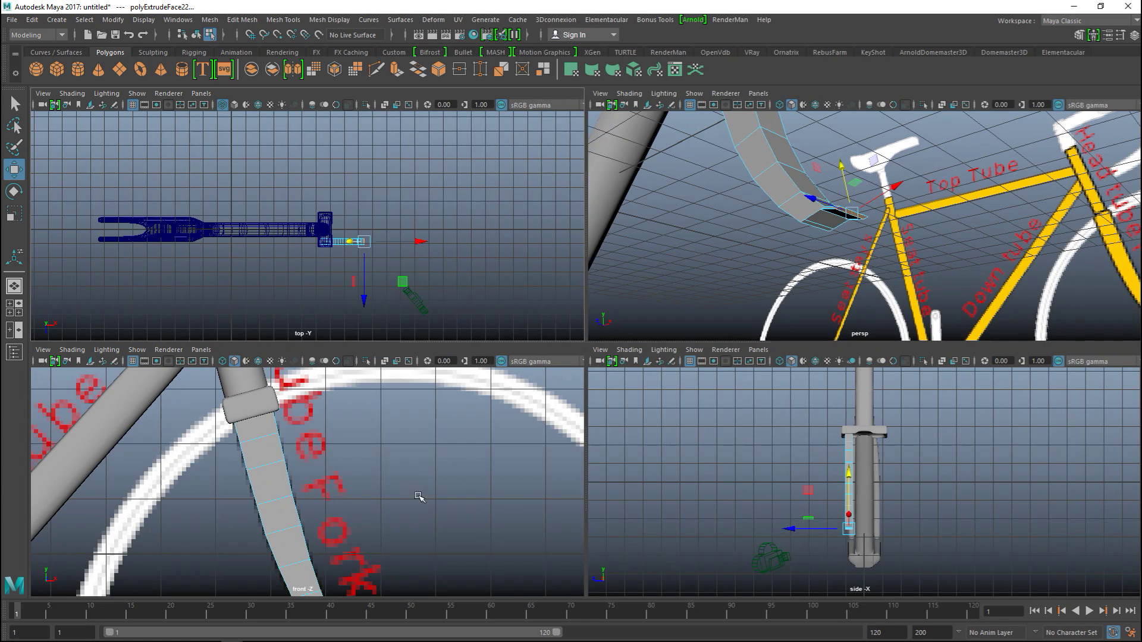
key("space")
key("f")
scroll(434, 477, "down", 5)
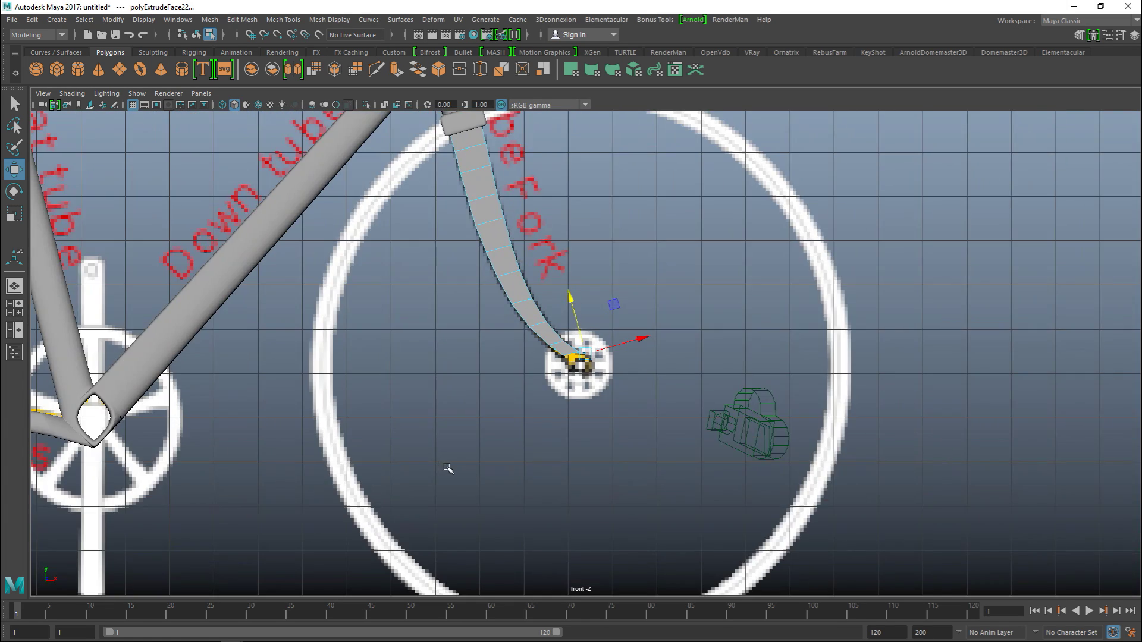
scroll(446, 467, "up", 3)
scroll(449, 472, "up", 6)
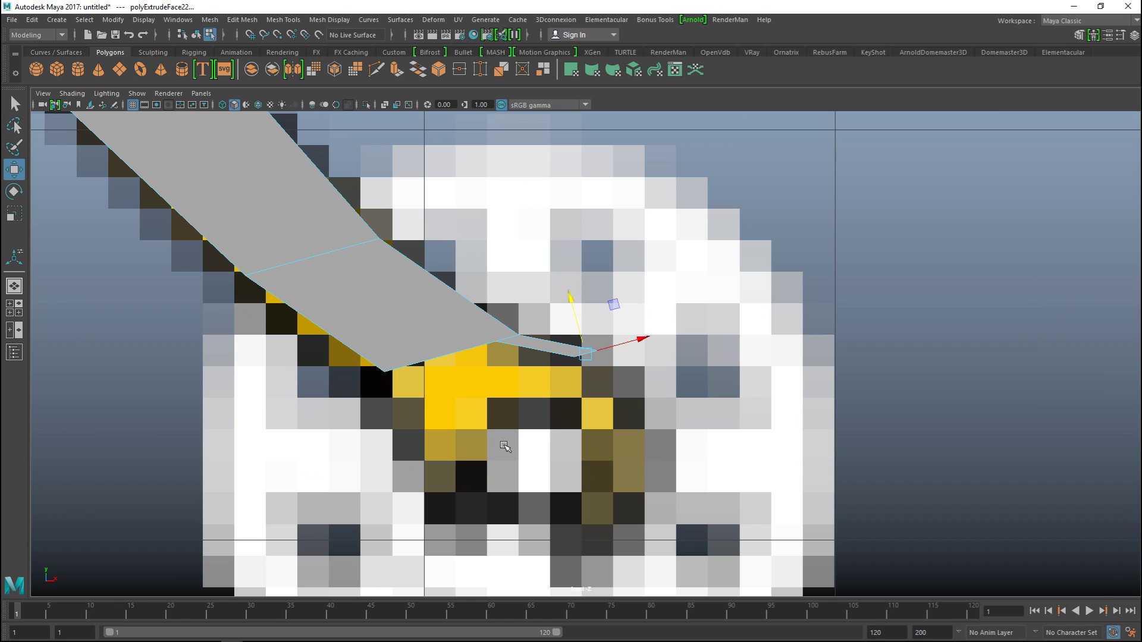
left_click_drag(586, 355, 553, 362)
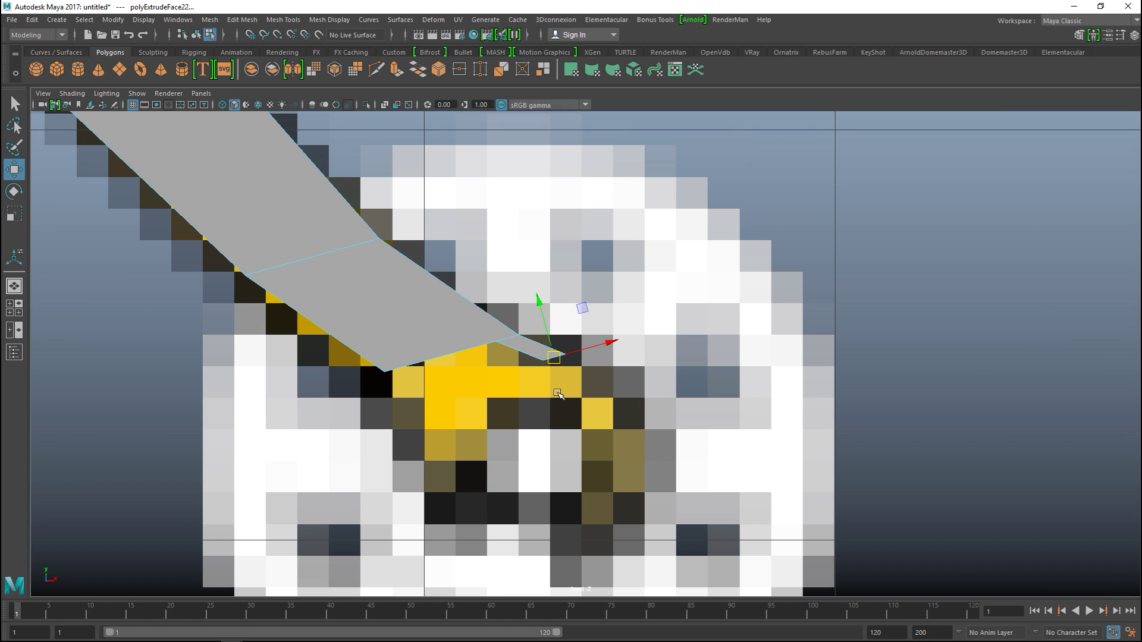
- Extrude the front strip's end face three more times to follow the dropout's hook forward and down around the axle slot
key("ctrl+e")
key("w")
left_click_drag(557, 364, 619, 398)
key("ctrl+e")
key("w")
key("ctrl+e")
key("w")
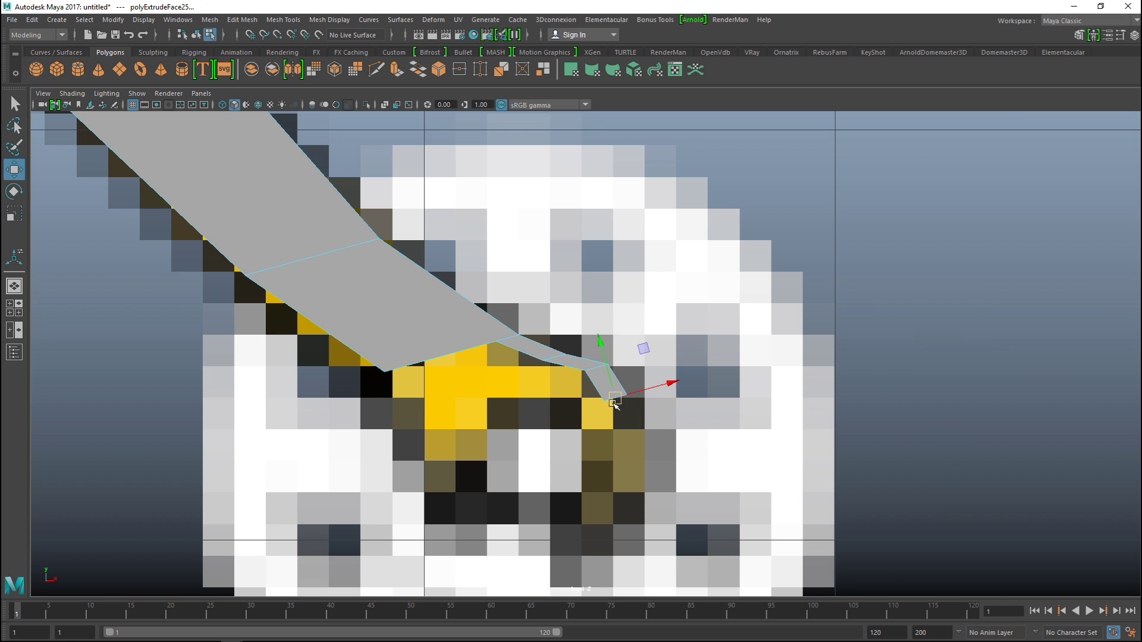
left_click_drag(617, 404, 601, 438)
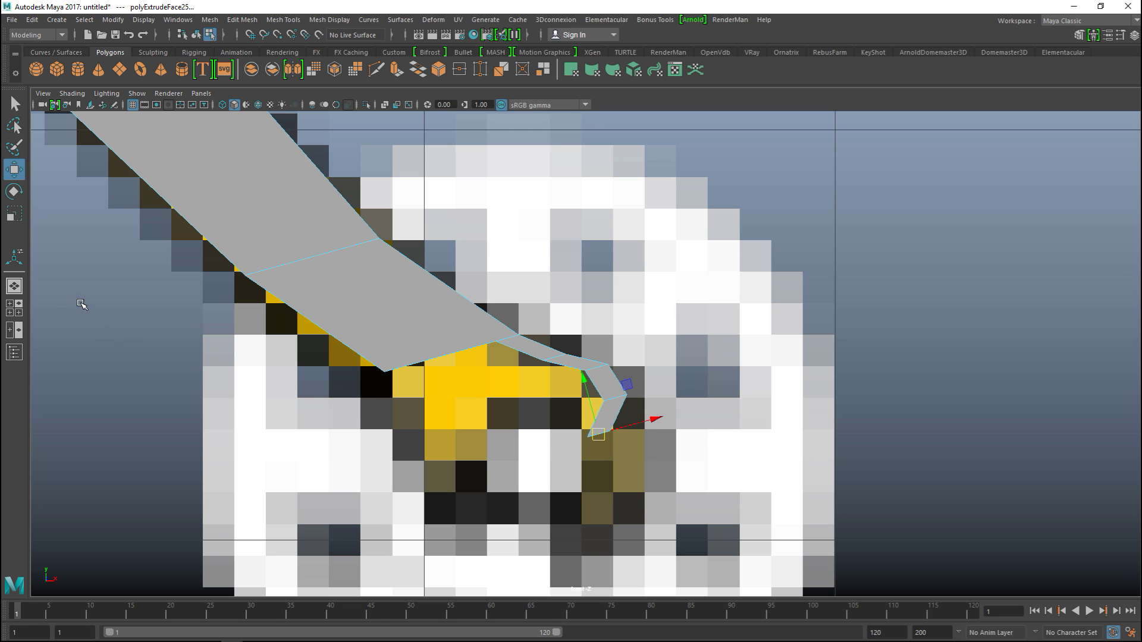
- In the perspective view, extrude the thin rear strip face at the leg's lower end, align it sideways and pull it down
left_click(15, 308)
key("space")
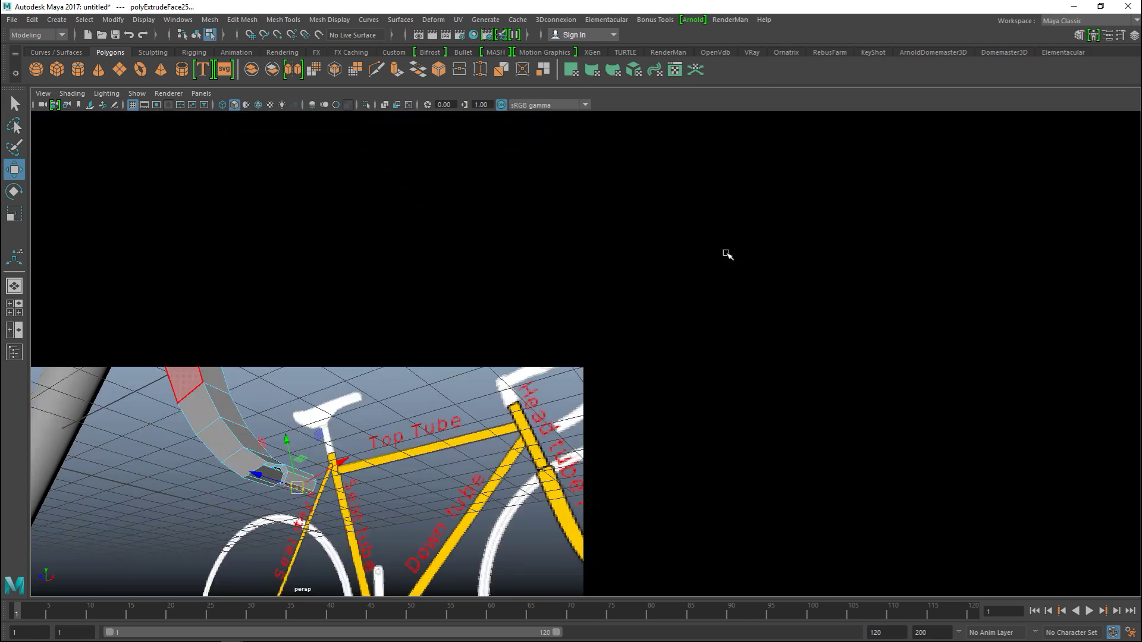
left_click_drag(588, 304, 587, 300, "alt")
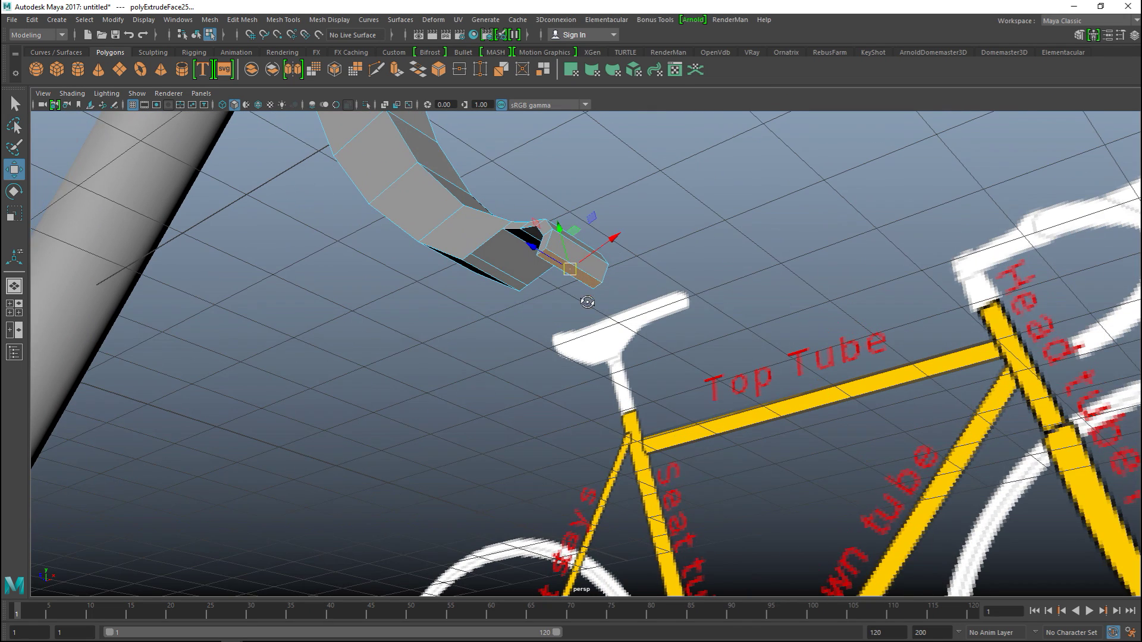
left_click(494, 270)
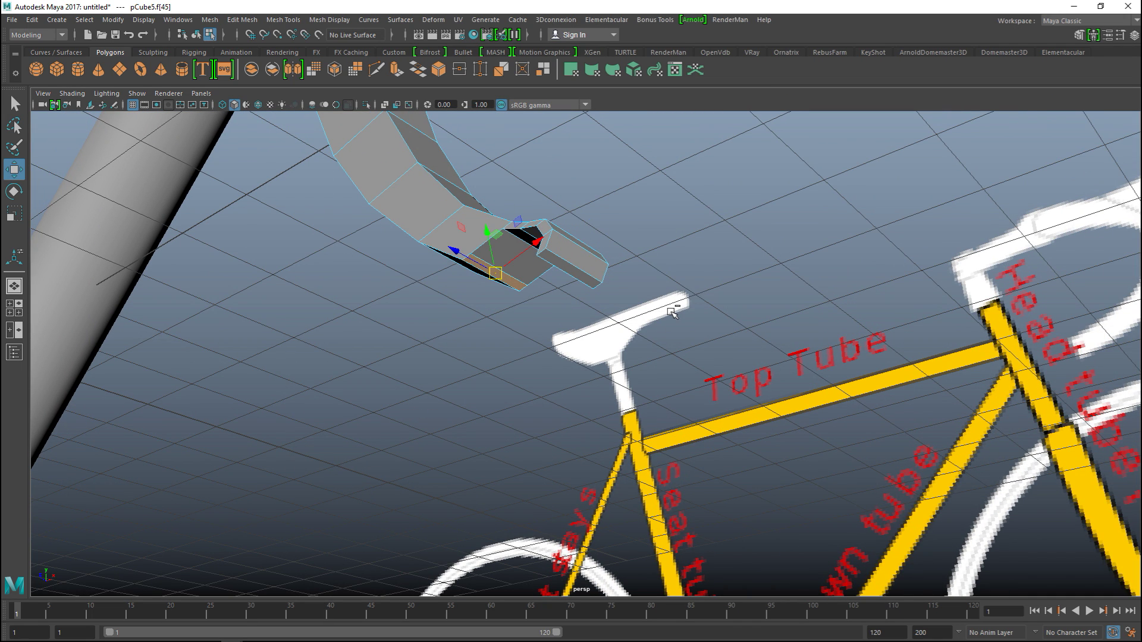
key("ctrl+e")
key("w")
left_click_drag(456, 252, 470, 261)
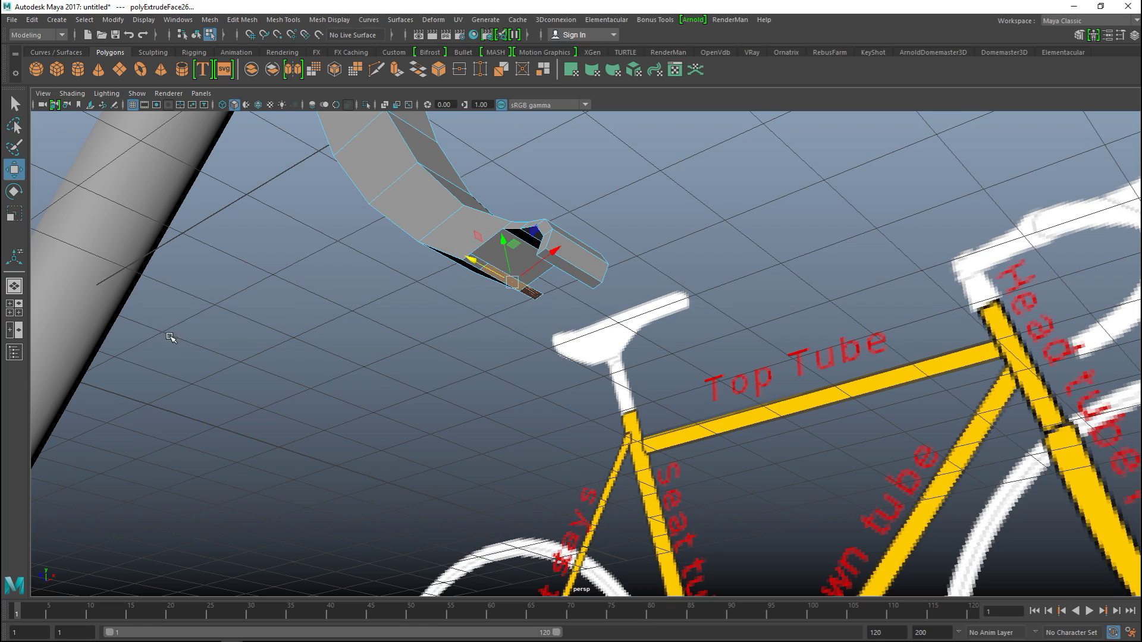
mouse_move(398, 361)
left_mouse_down("alt")
mouse_move(395, 377)
mouse_move(405, 369)
left_mouse_up("alt")
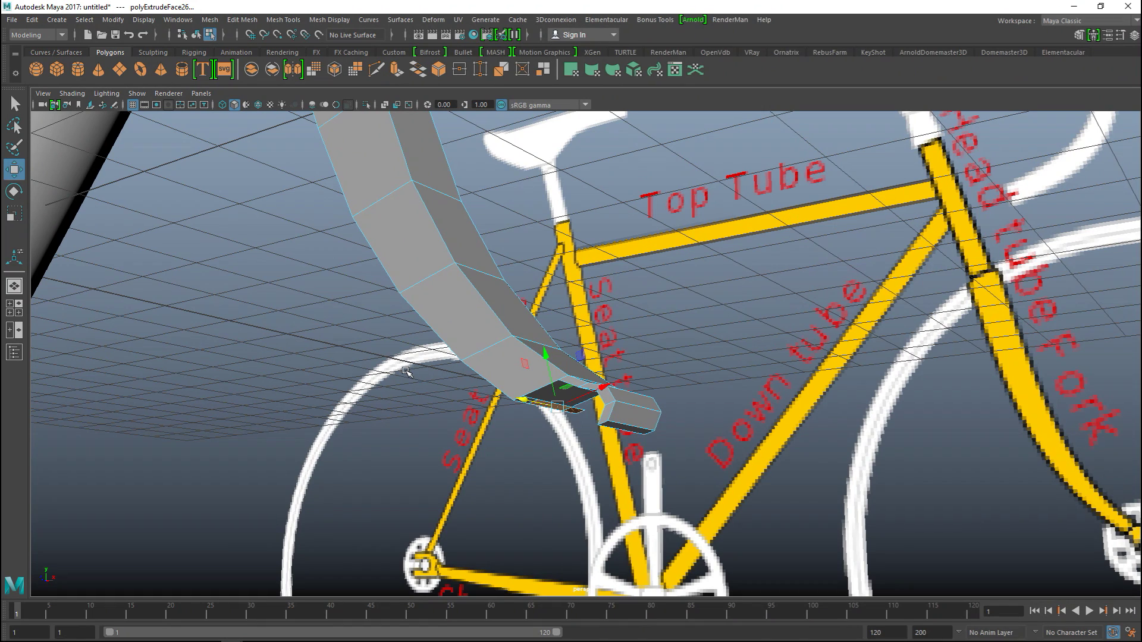
left_click_drag(522, 400, 508, 397)
left_click_drag(532, 352, 535, 365)
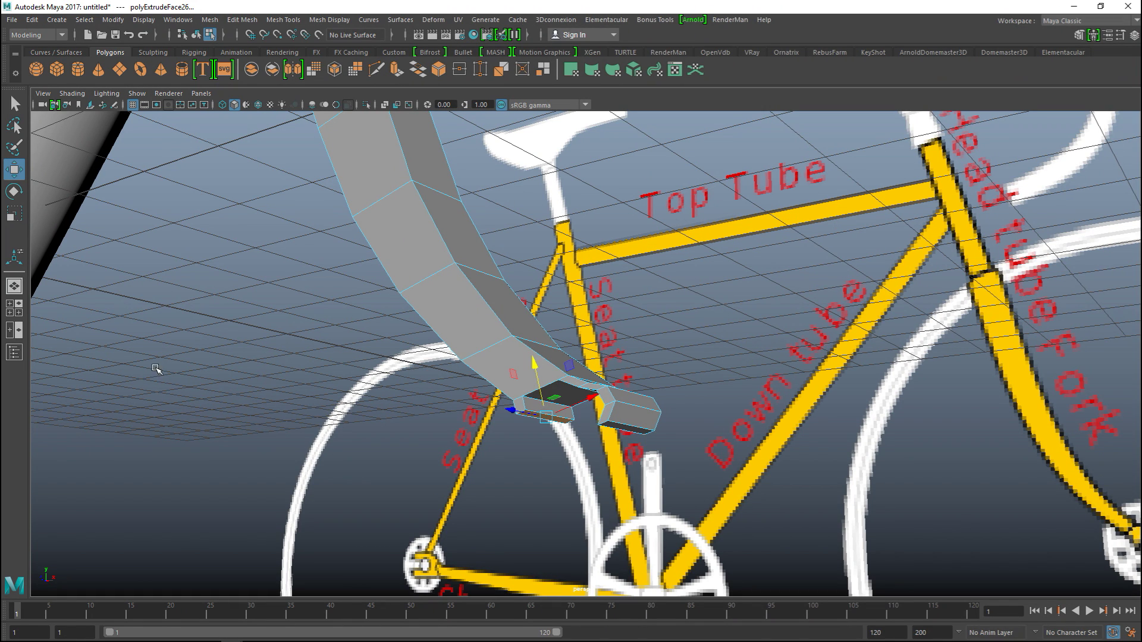
left_click(14, 308)
key("space")
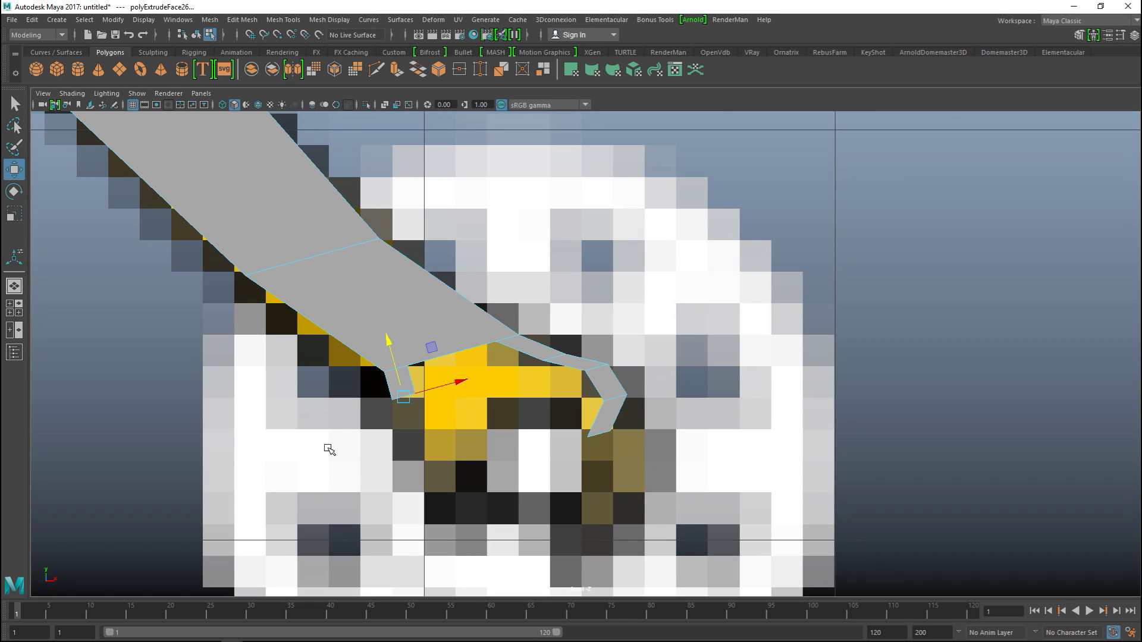
- Extrude the rear strip's end face twice more, following the dropout's lower edge down and forward toward the axle slot
key("ctrl+e")
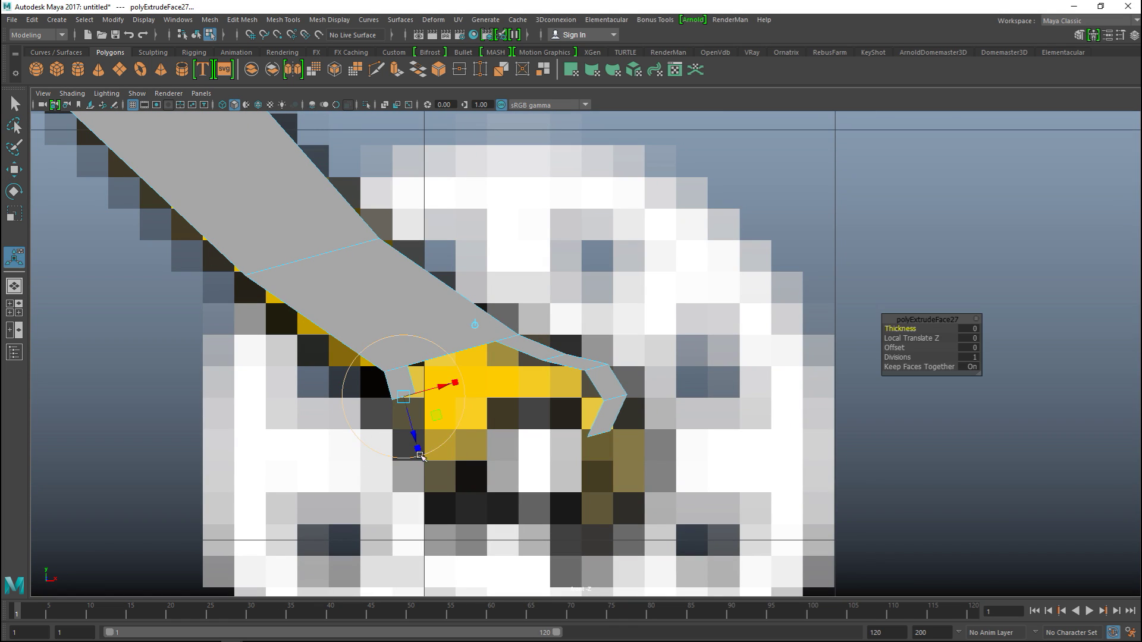
left_click_drag(413, 407, 439, 432)
key("ctrl+e")
left_click_drag(439, 435, 498, 451)
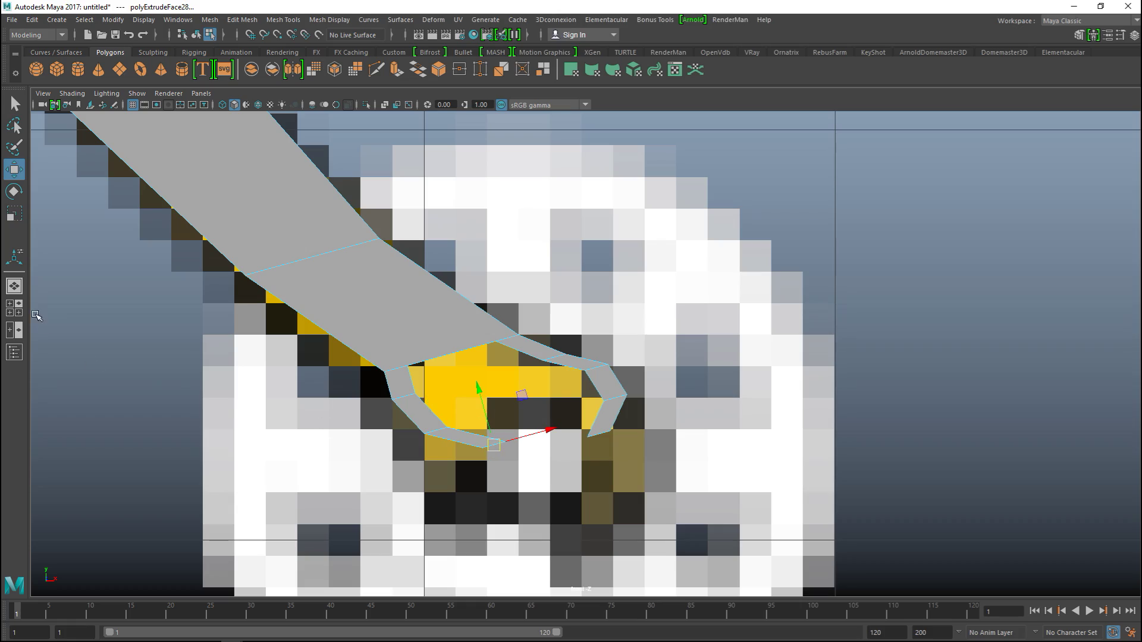
- In the top view, select the leg's inner-side vertices beyond the crown block and turn on soft selection
left_click(14, 308)
key("space")
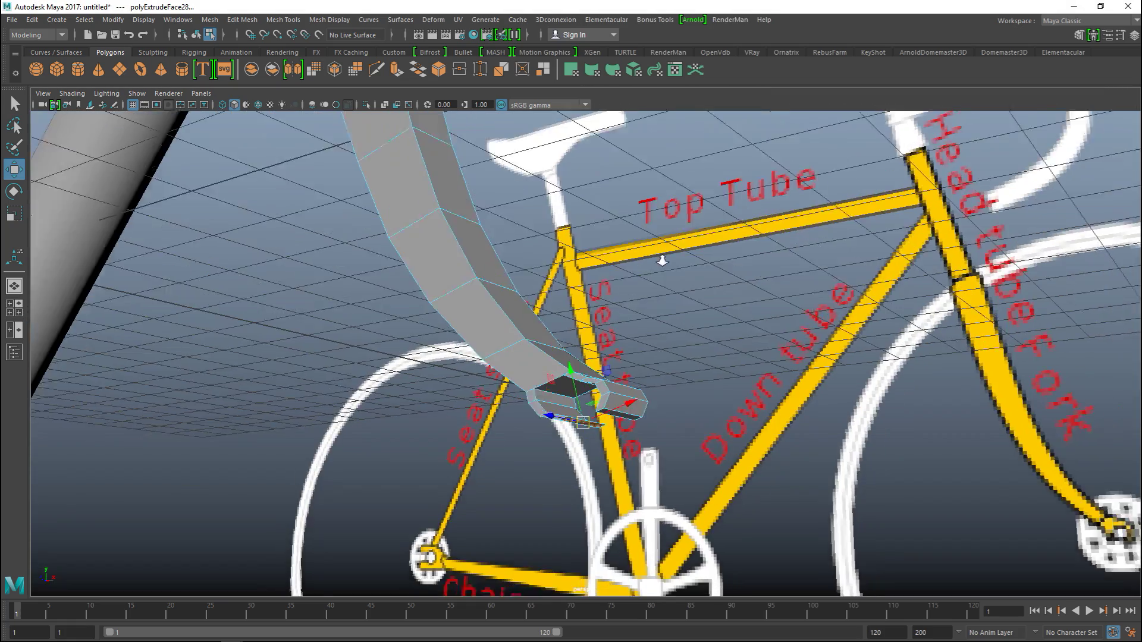
scroll(690, 274, "down", 5)
left_click_drag(640, 313, 668, 387, "alt")
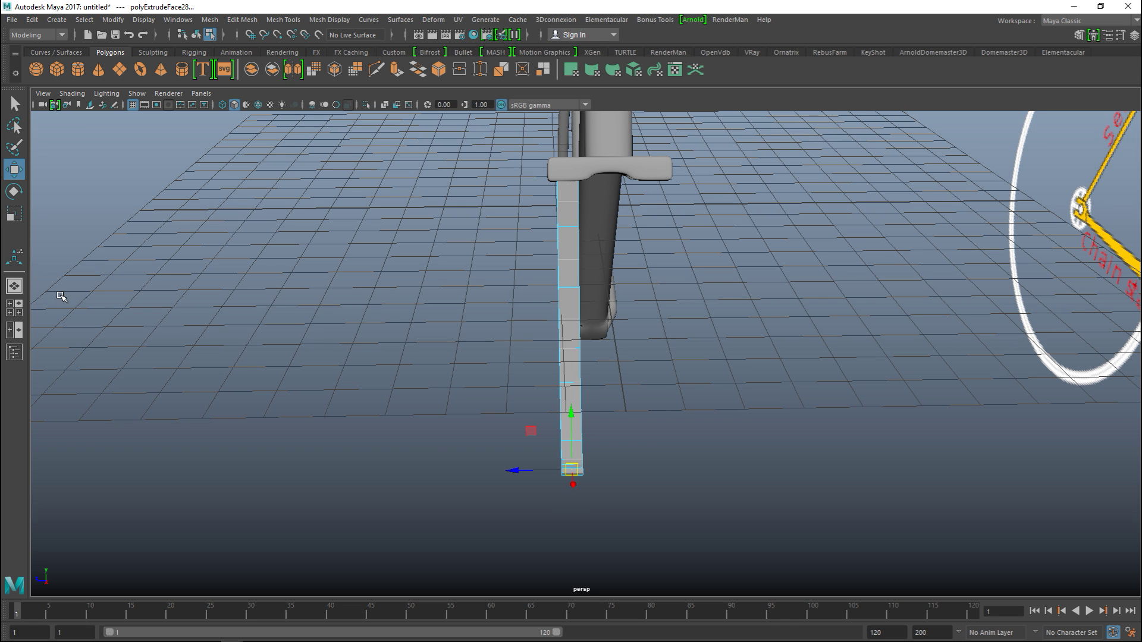
left_click(14, 308)
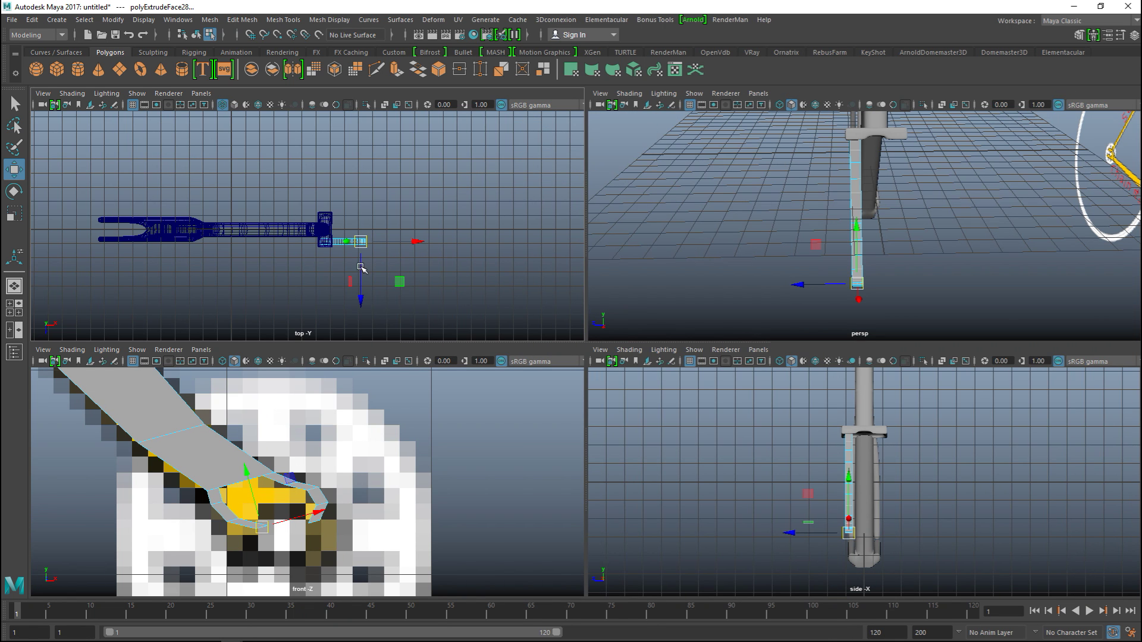
key("space")
scroll(479, 311, "up", 5)
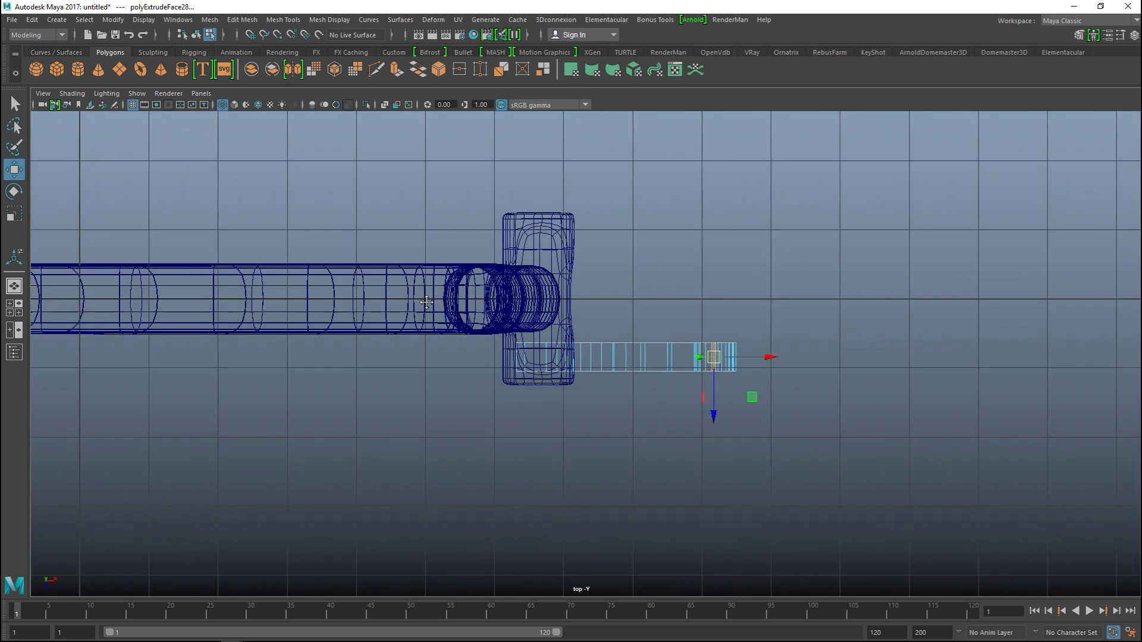
scroll(508, 336, "up", 4)
right_click_drag(515, 334, 462, 280)
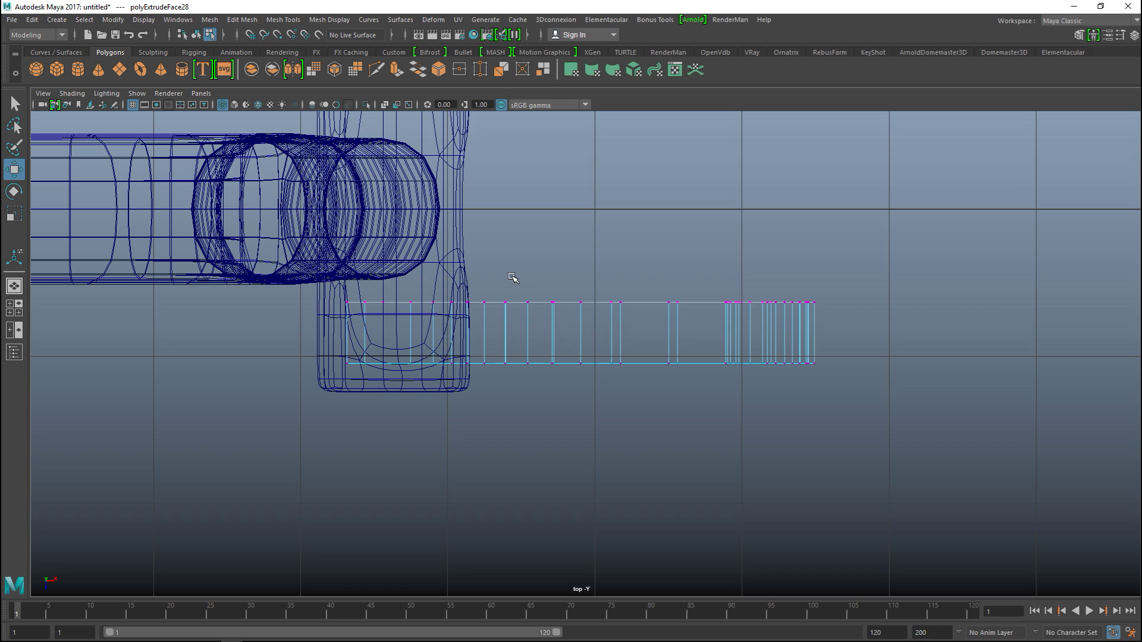
left_click_drag(488, 277, 880, 323)
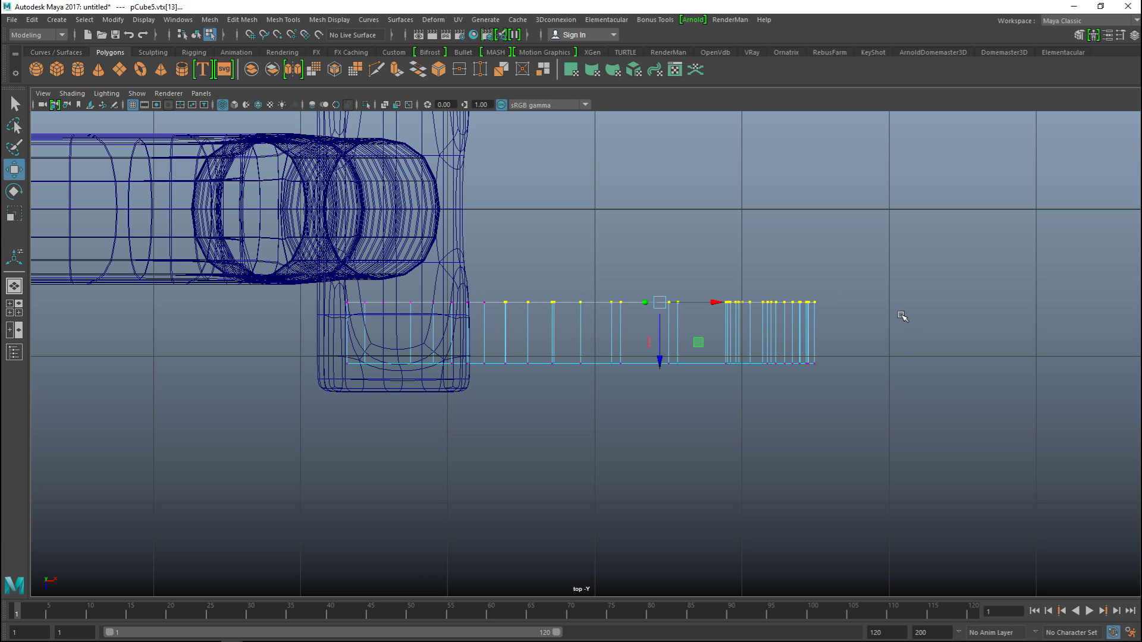
key("b")
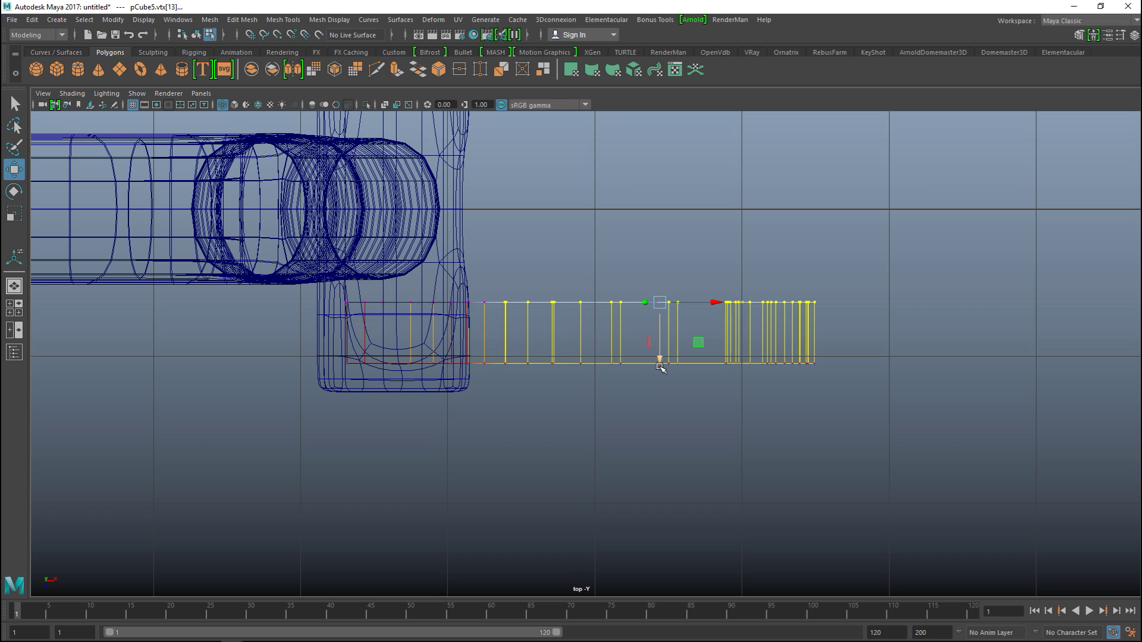
- Reduce the soft selection radius and shift the selected inner-side vertices slightly outward, away from the frame's centre line
left_click_drag(658, 359, 660, 371)
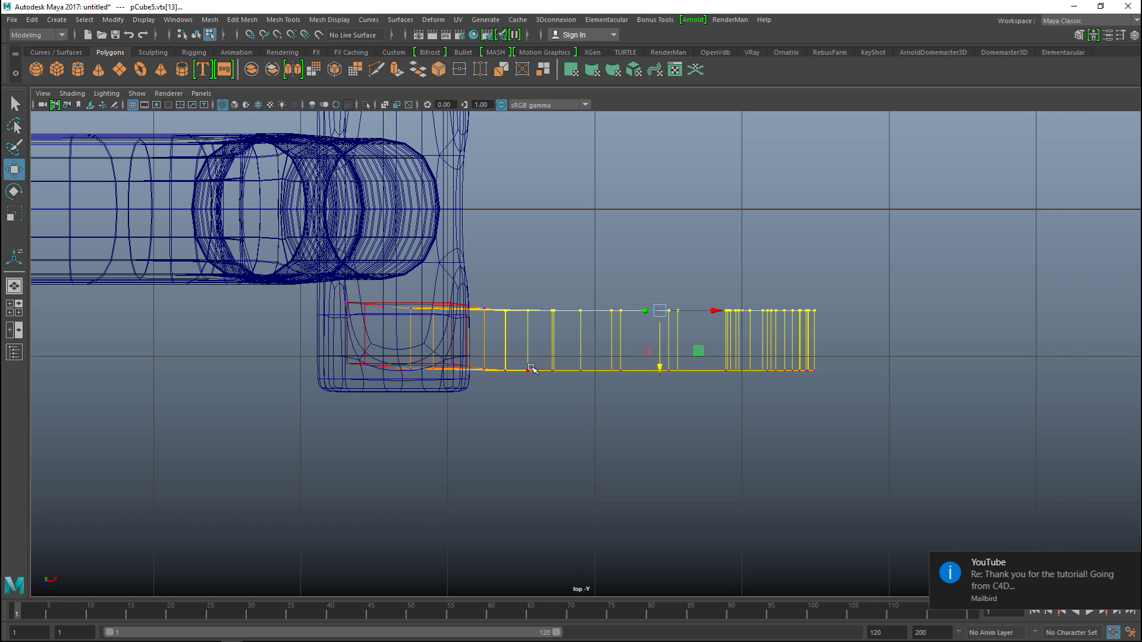
key("ctrl+z")
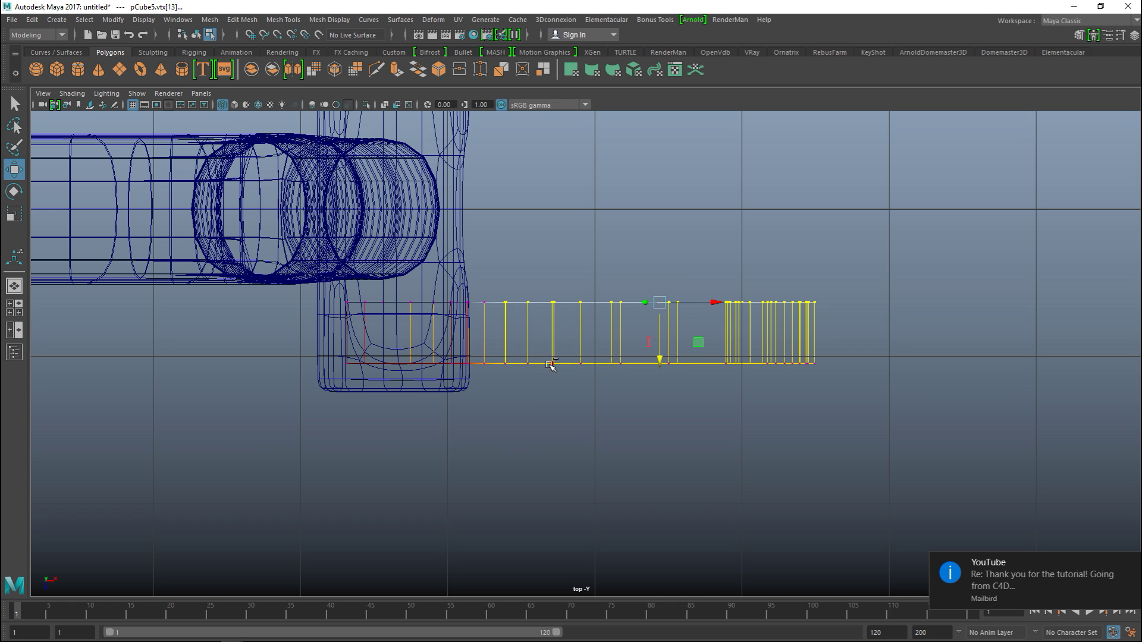
left_click_drag(672, 328, 488, 321)
left_click_drag(659, 362, 658, 359)
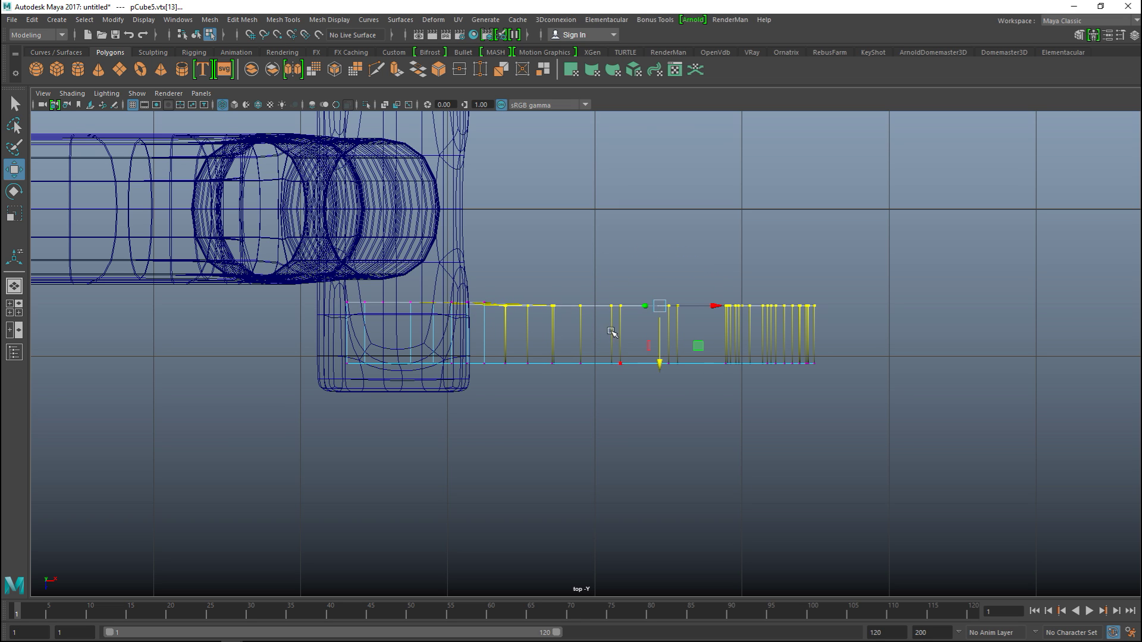
- Taper the leg's inner side by selecting inner vertices progressively nearer the dropout and moving each group slightly outward
left_click_drag(567, 295, 875, 339)
left_click(698, 362)
left_click_drag(697, 363, 698, 367)
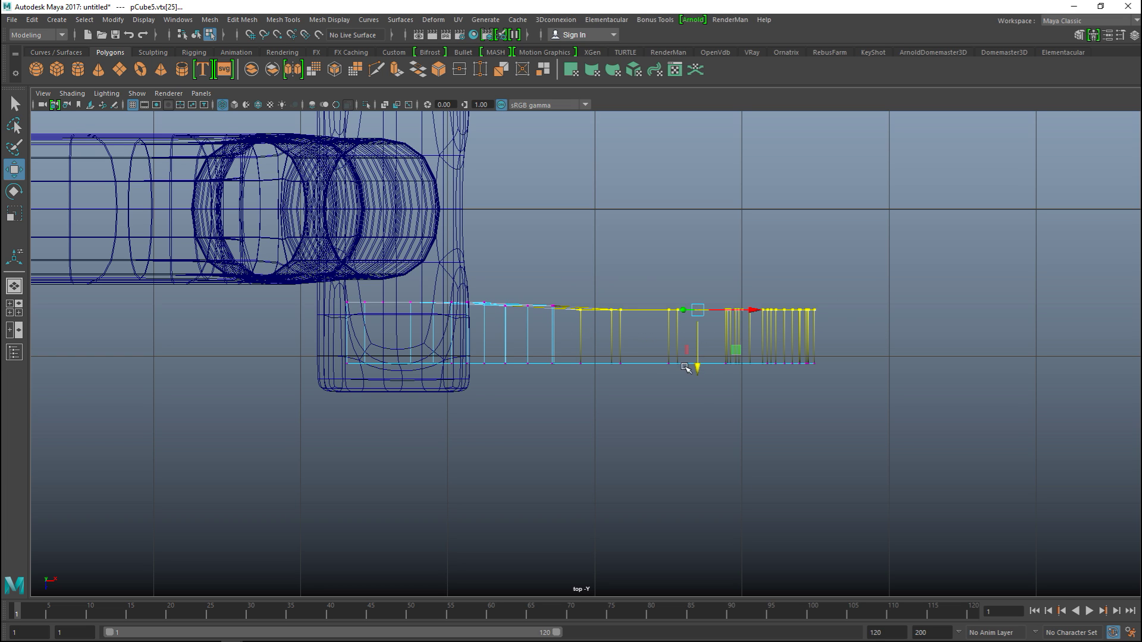
left_click_drag(600, 280, 874, 336)
left_click(712, 363, "shift")
left_click_drag(713, 365, 713, 368)
left_click_drag(652, 289, 866, 334)
left_click_drag(742, 373, 741, 379)
- Move the inner vertices around the dropout further outward to thin the leg's lower end, undoing the last excess move
left_click_drag(693, 286, 826, 337)
left_click_drag(773, 377, 769, 384)
left_click_drag(714, 300, 756, 337)
left_click_drag(767, 377, 768, 383)
left_click_drag(747, 299, 818, 342)
left_click_drag(784, 384, 787, 388)
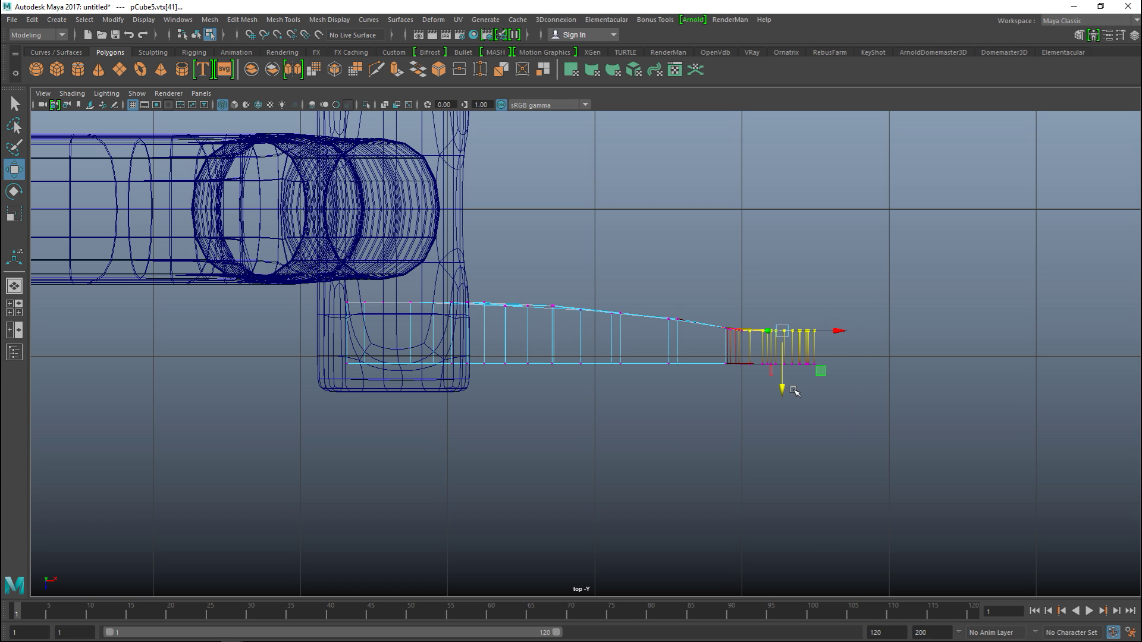
key("ctrl+z")
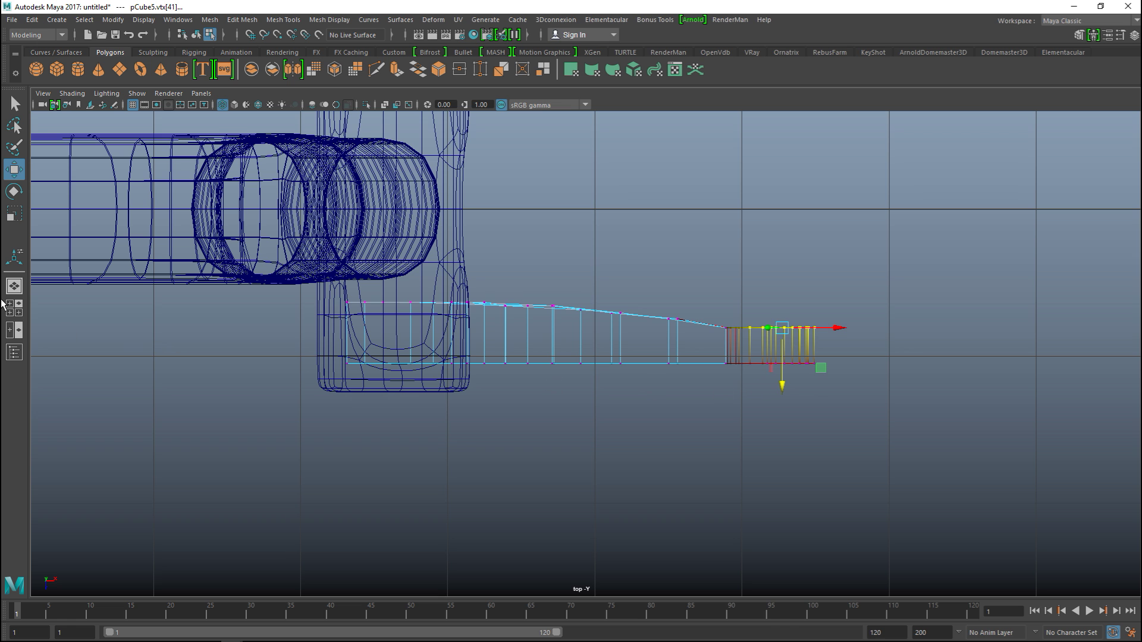
- In the perspective view, switch the leg back to object selection and examine its taper from crown to dropout
left_click(14, 308)
key("space")
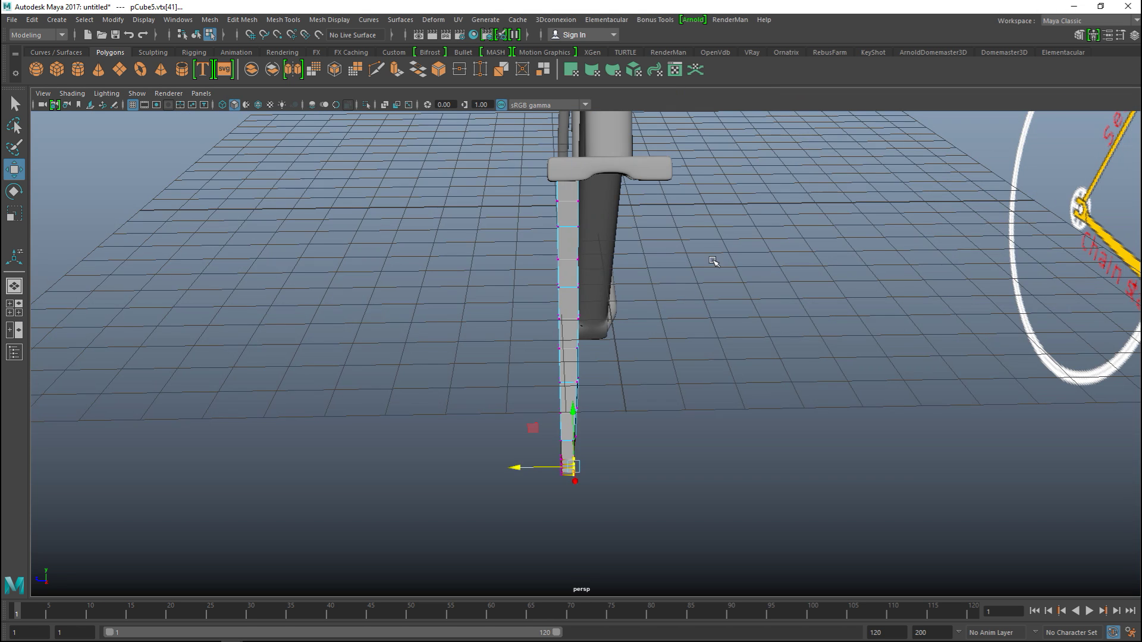
left_click(731, 351)
left_click_drag(636, 363, 559, 244, "alt")
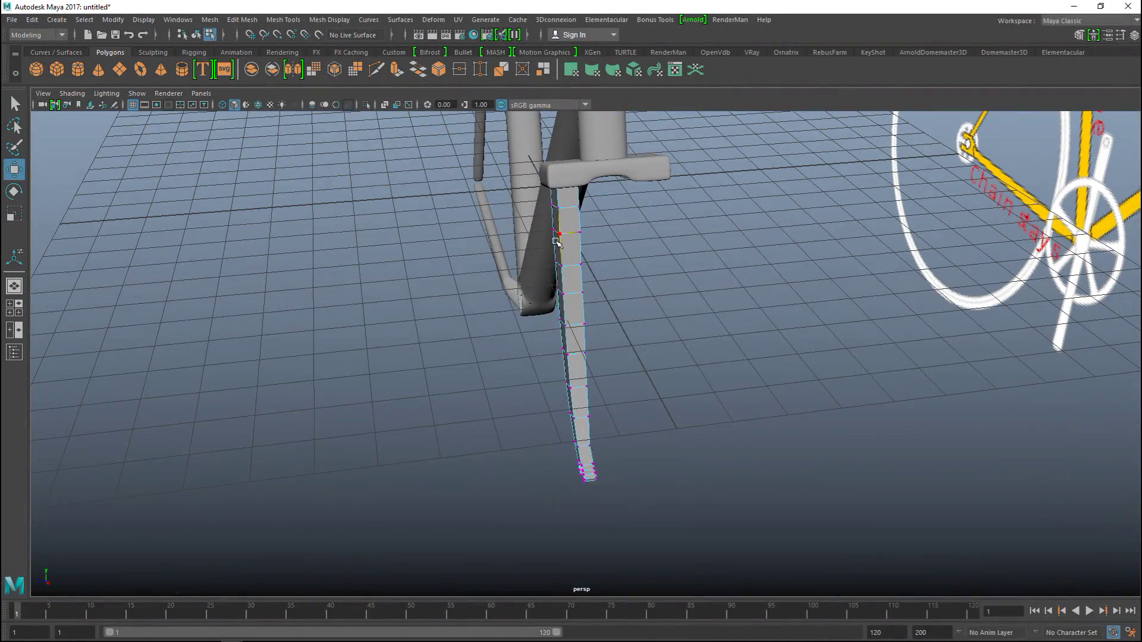
right_click(558, 244)
right_click_drag(558, 244, 616, 225)
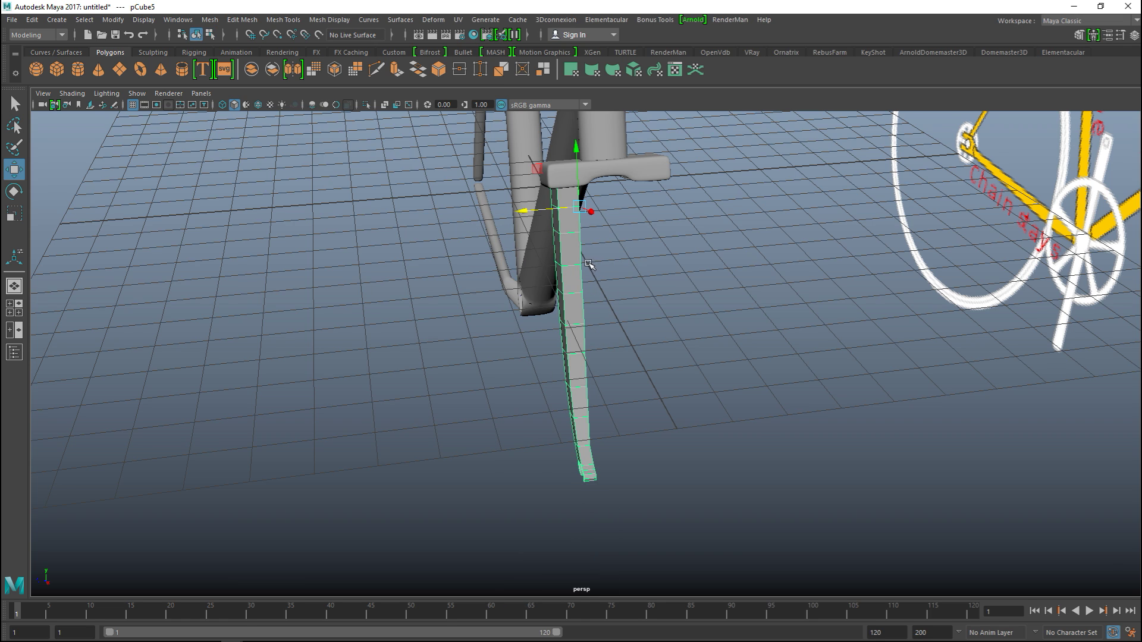
mouse_move(587, 294)
left_mouse_down("alt")
mouse_move(601, 298)
mouse_move(587, 298)
left_mouse_up("alt")
left_click(554, 353)
left_click_drag(623, 379, 589, 392, "alt")
left_click(571, 239)
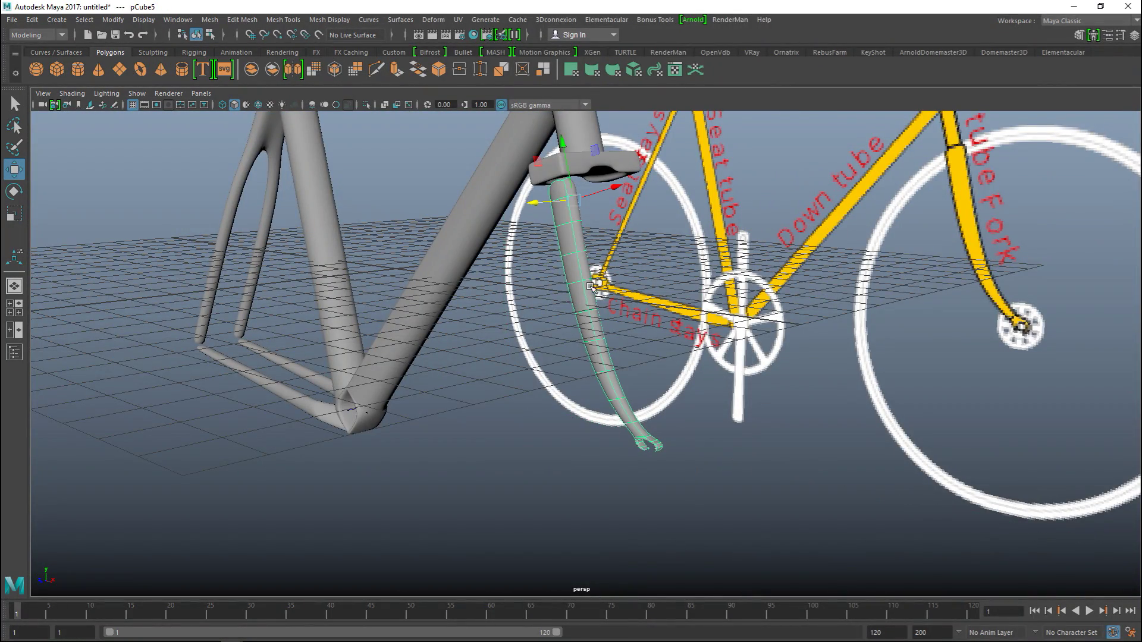
middle_click_drag(668, 288, 701, 389, "alt")
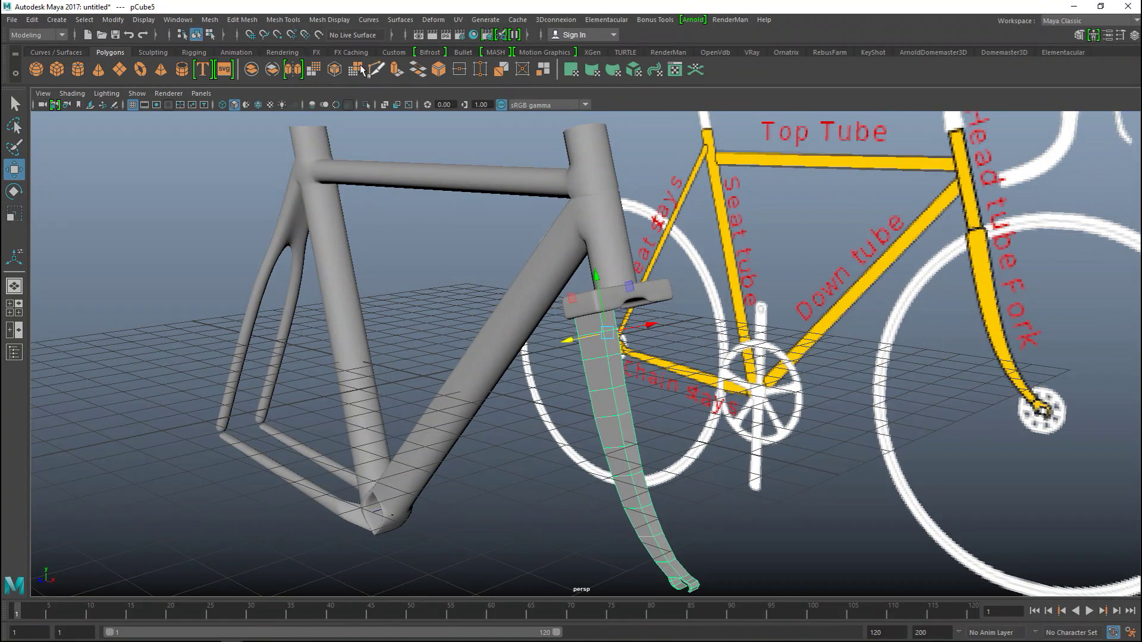
- Insert an edge loop around the leg's upper end inside the crown block, keeping equal distance from the edge
left_click(283, 19)
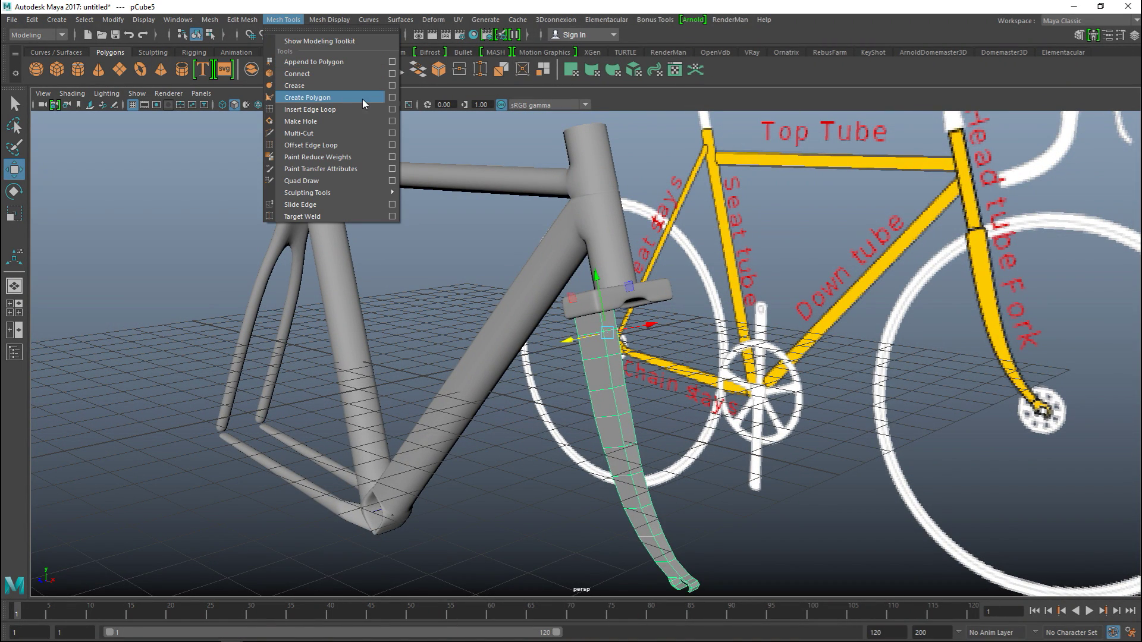
left_click(391, 109)
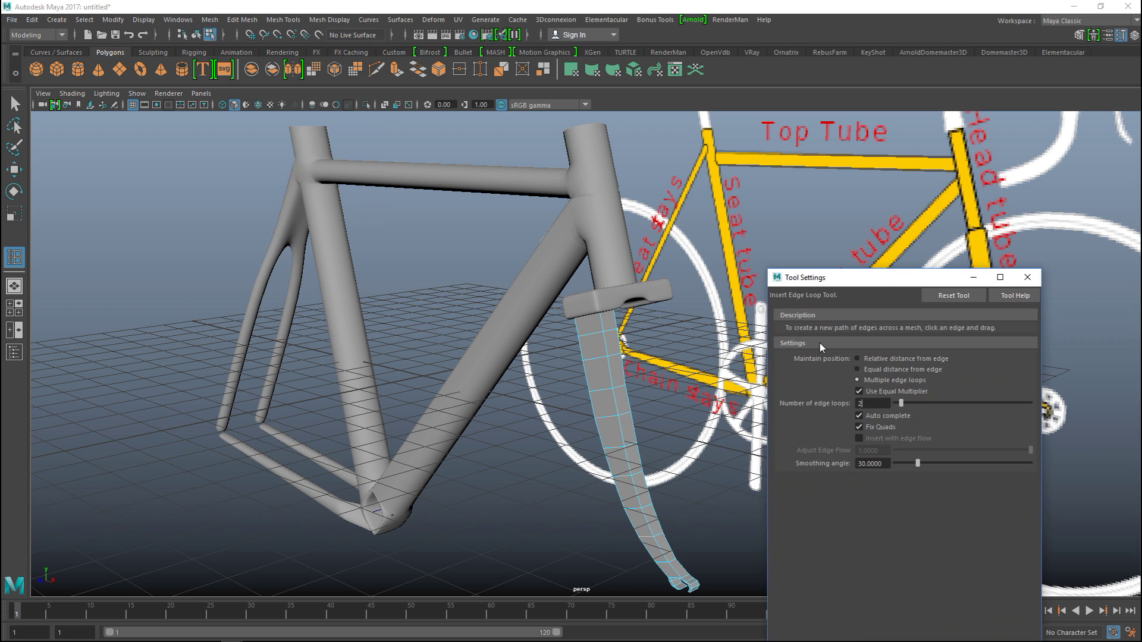
left_click(857, 369)
scroll(586, 354, "up", 5)
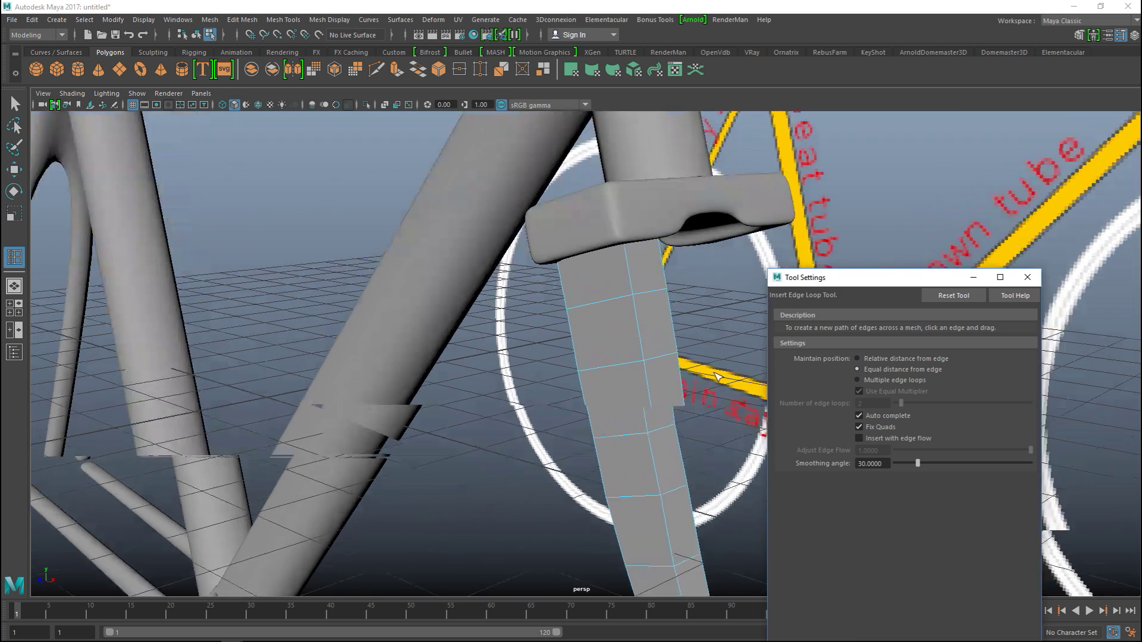
left_click_drag(568, 330, 582, 406, "alt")
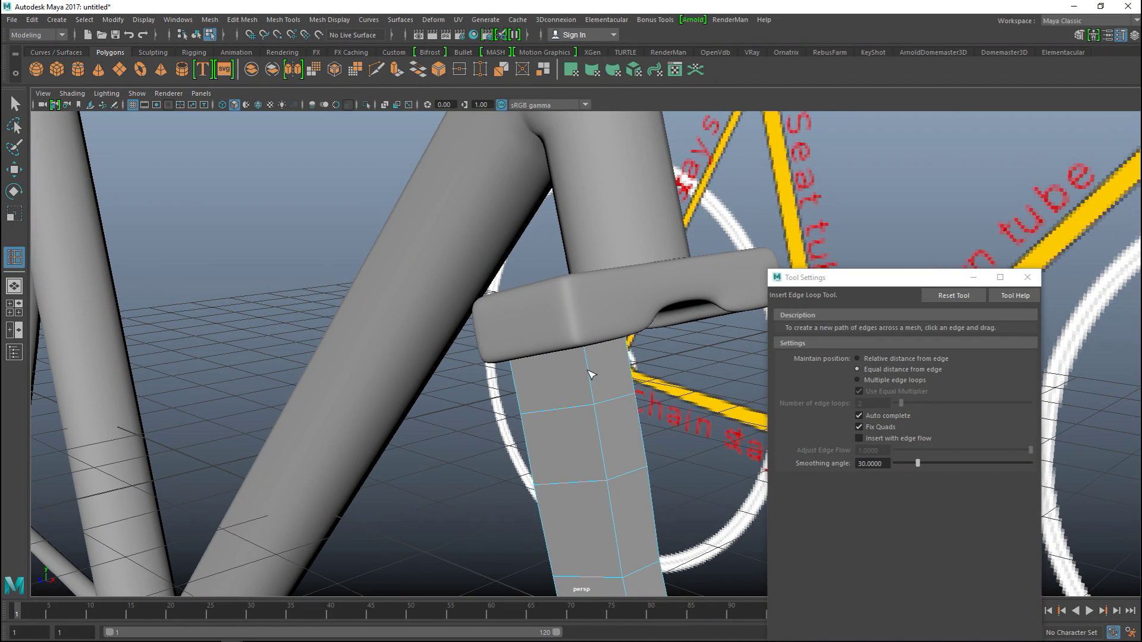
key("4")
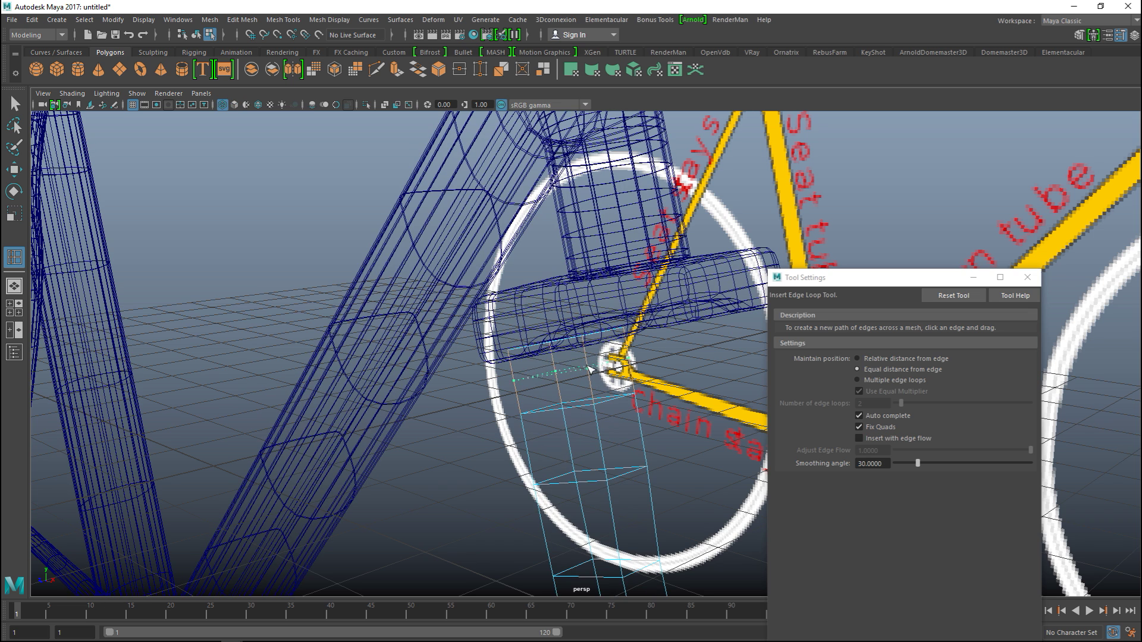
left_click(590, 339)
key("q")
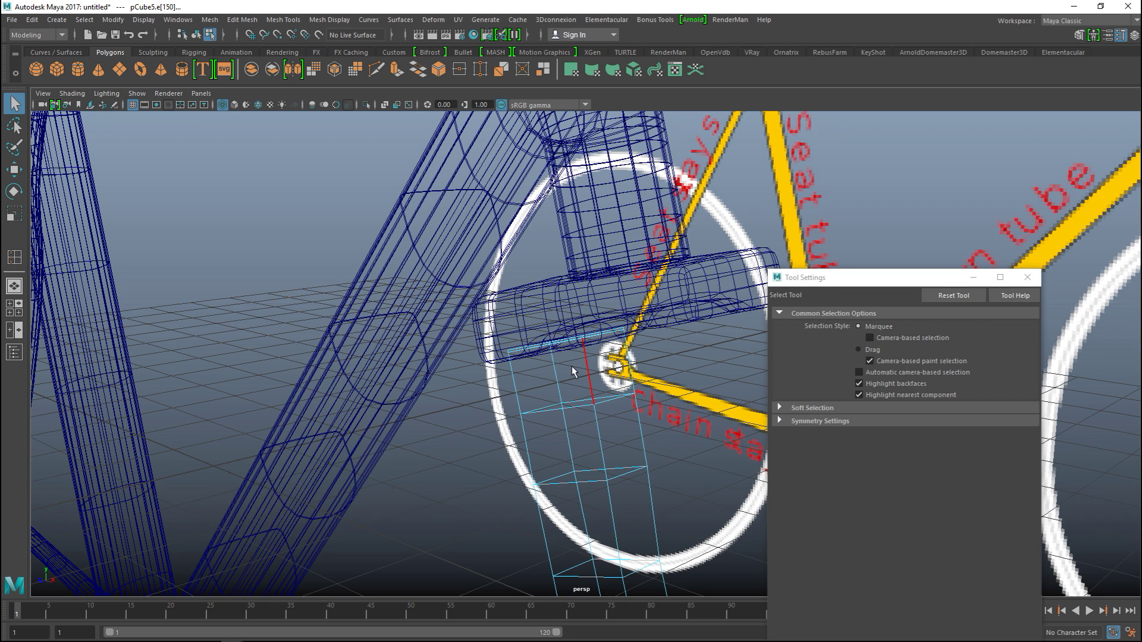
left_click(1027, 277)
key("5")
- Smooth the fork leg mesh with one division
right_click_drag(600, 275, 628, 262)
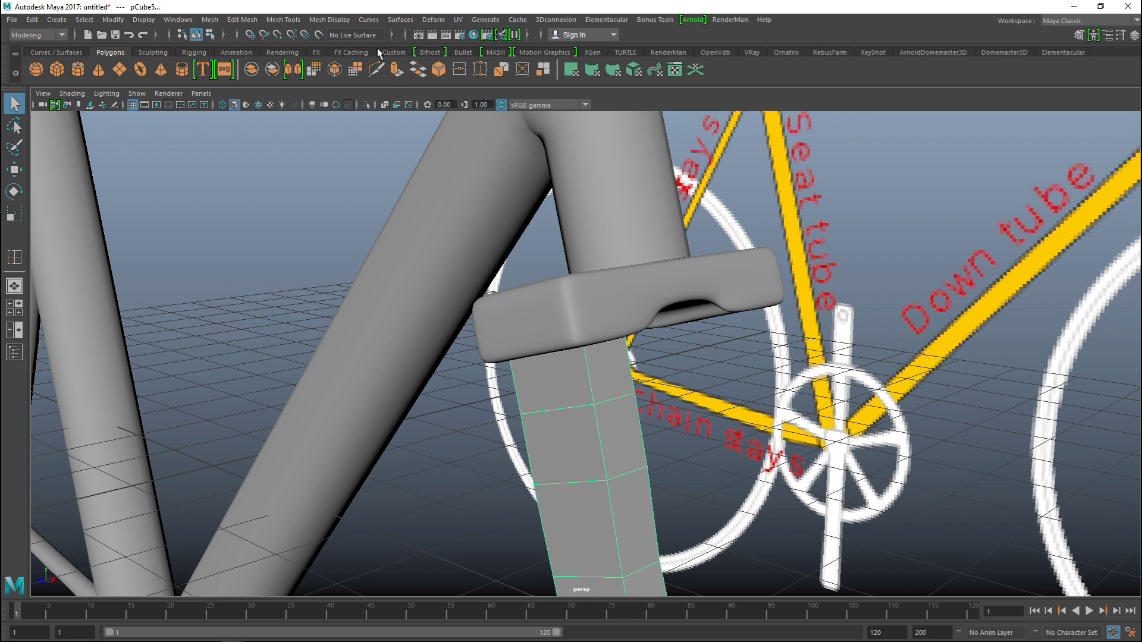
left_click(217, 23)
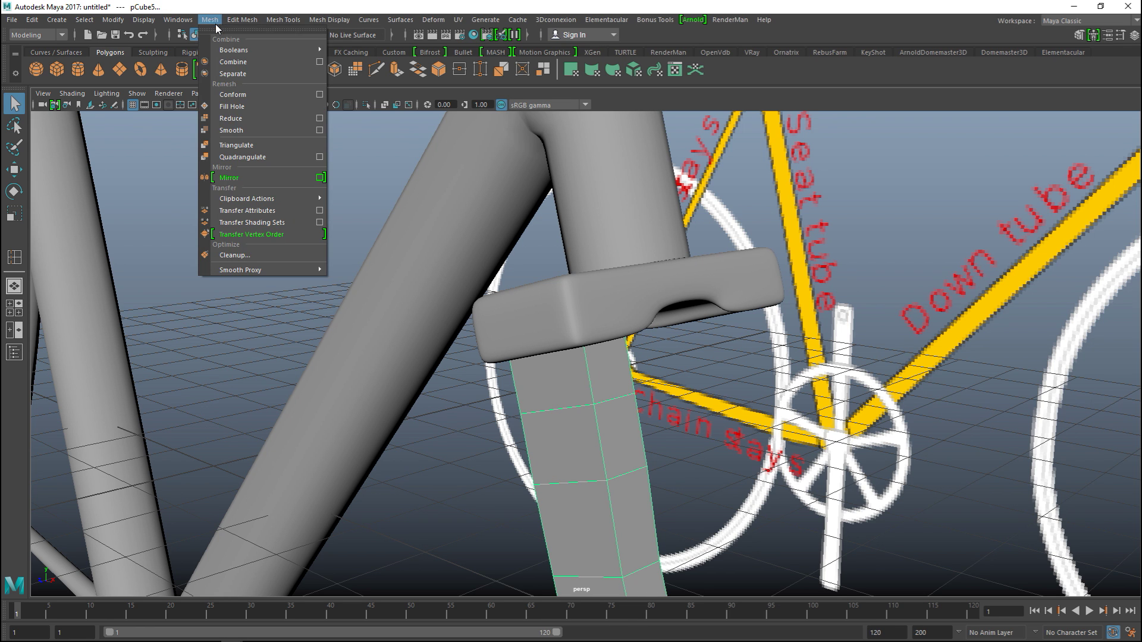
left_click(255, 131)
scroll(339, 179, "down", 6)
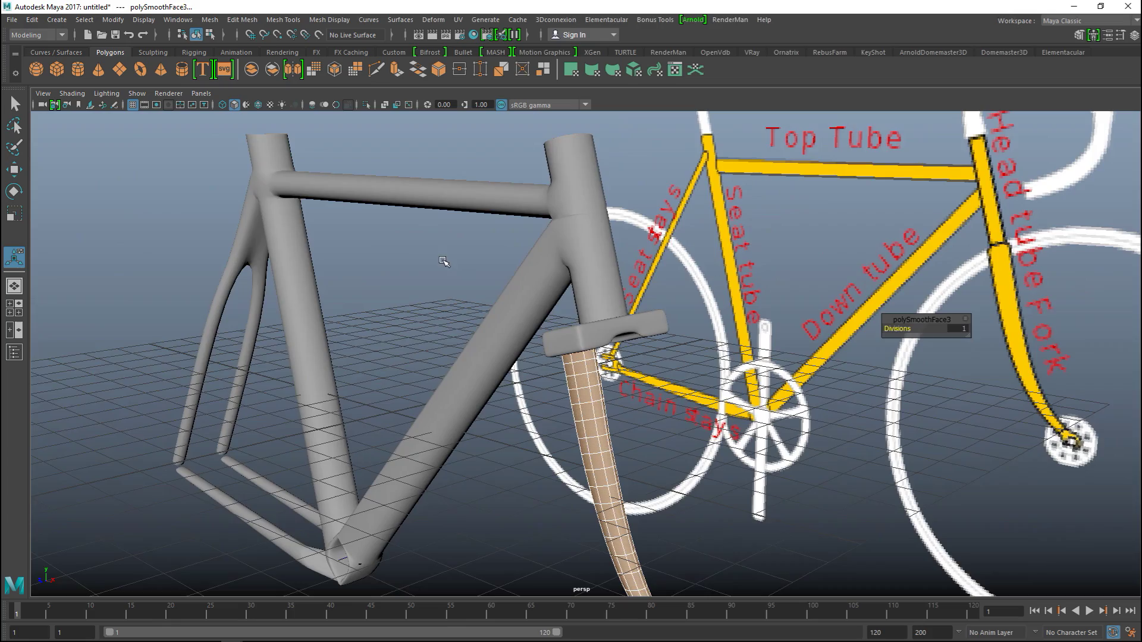
- Duplicate the smoothed fork leg with Duplicate Special as one mirrored copy, scaled -1 in Z
left_click_drag(489, 295, 829, 284, "alt")
scroll(829, 284, "down", 8)
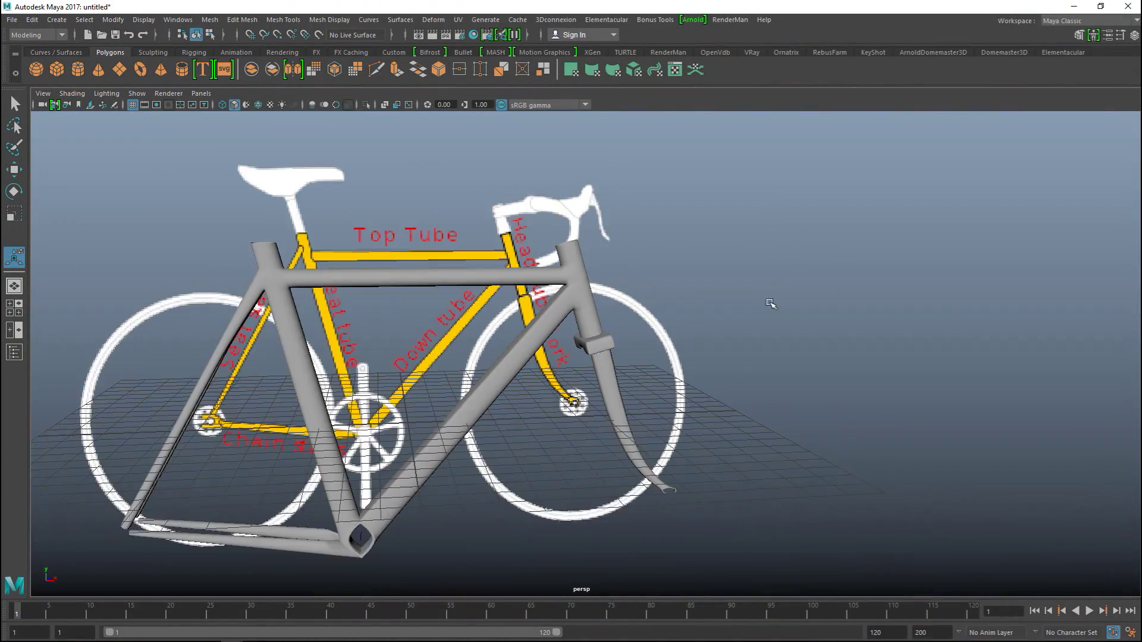
left_click_drag(854, 345, 729, 355, "alt")
scroll(709, 369, "up", 3)
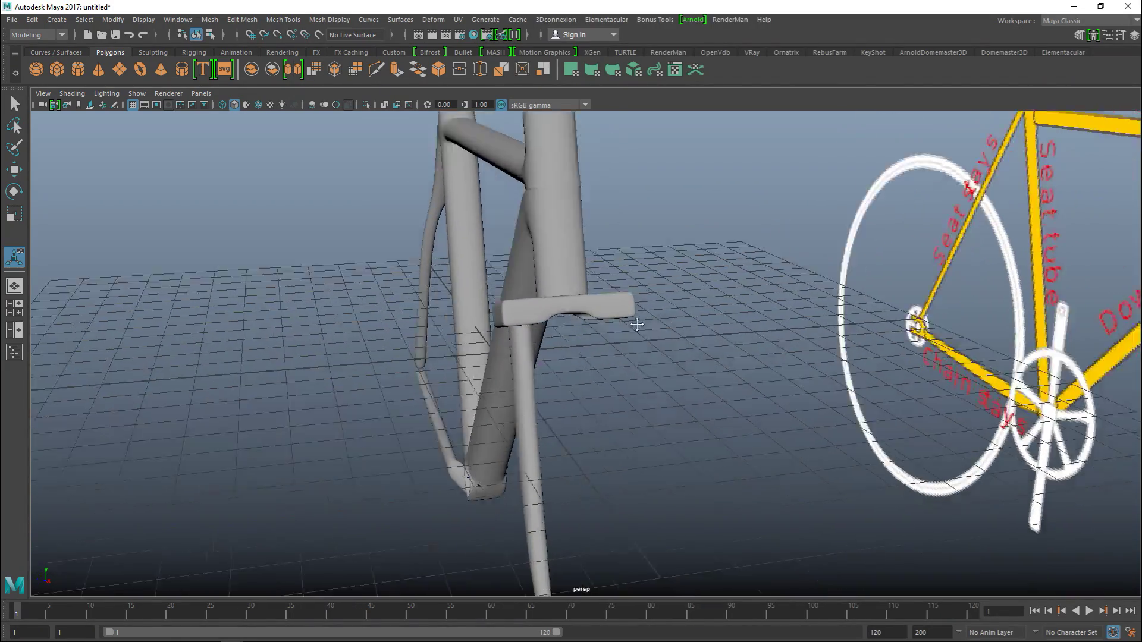
scroll(711, 365, "up", 3)
left_click_drag(712, 364, 665, 339, "alt")
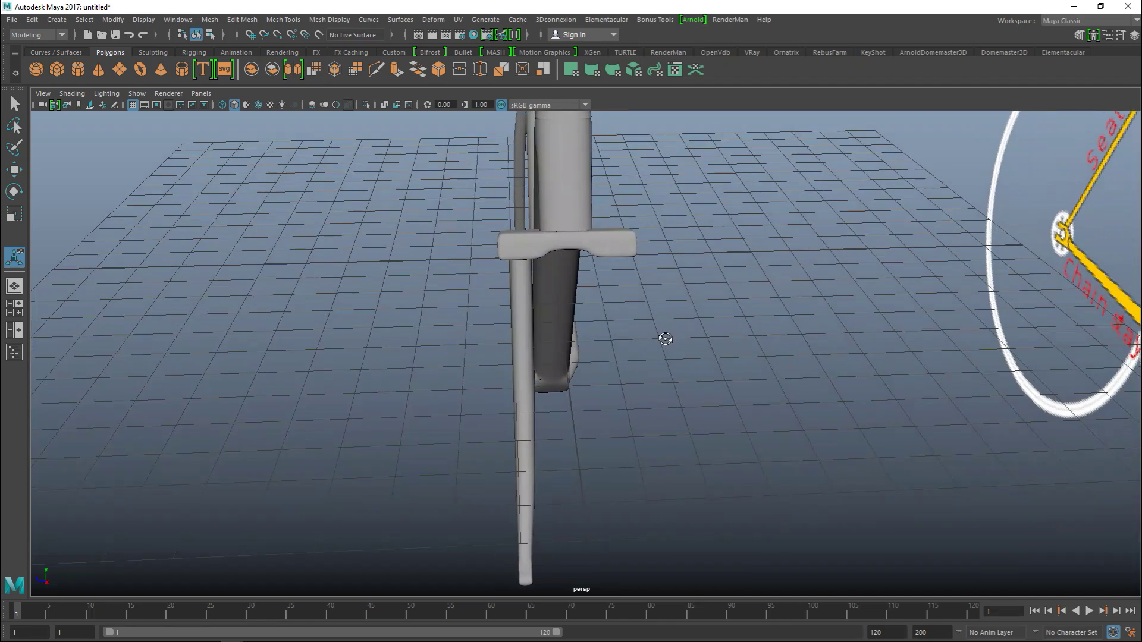
left_click(522, 340)
mouse_move(456, 375)
left_mouse_down("alt")
mouse_move(497, 370)
mouse_move(468, 371)
left_mouse_up("alt")
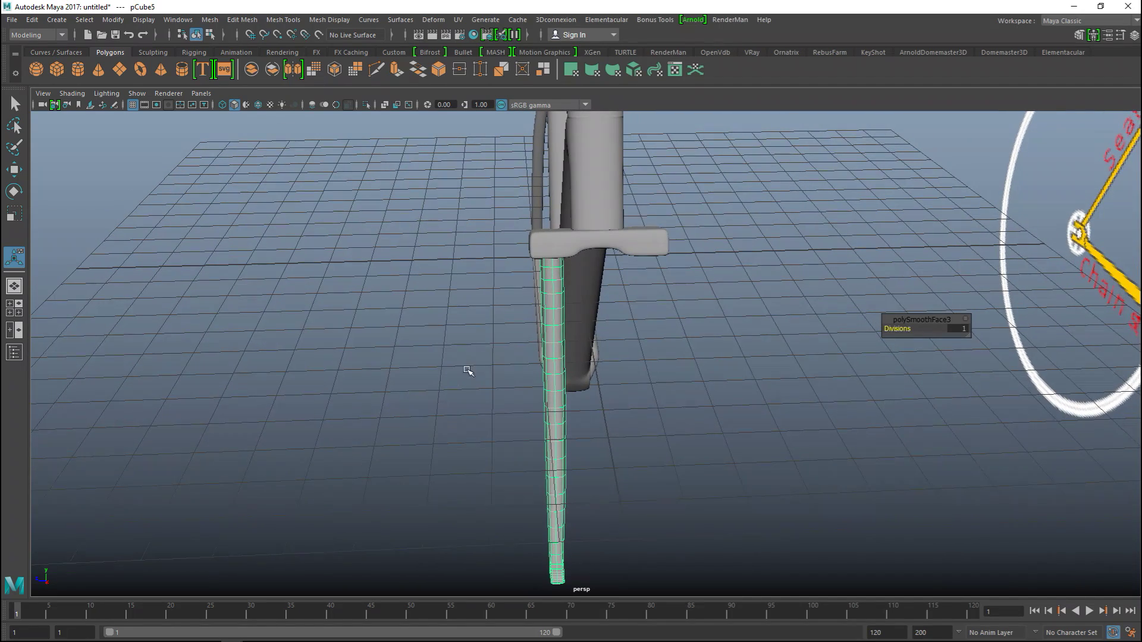
left_click(33, 20)
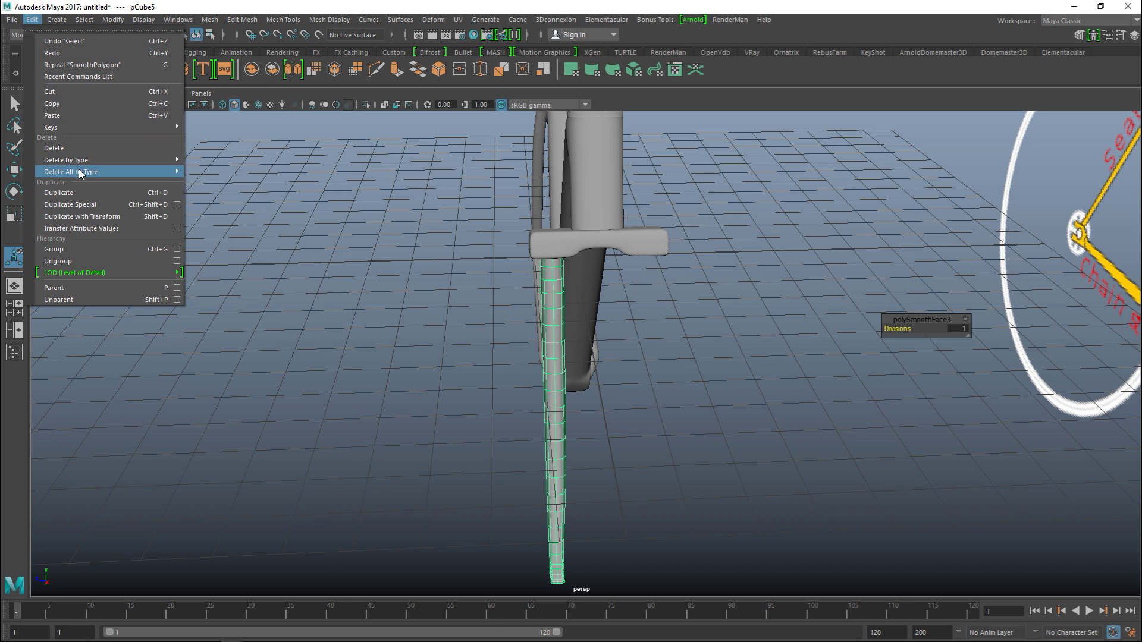
left_click(177, 205)
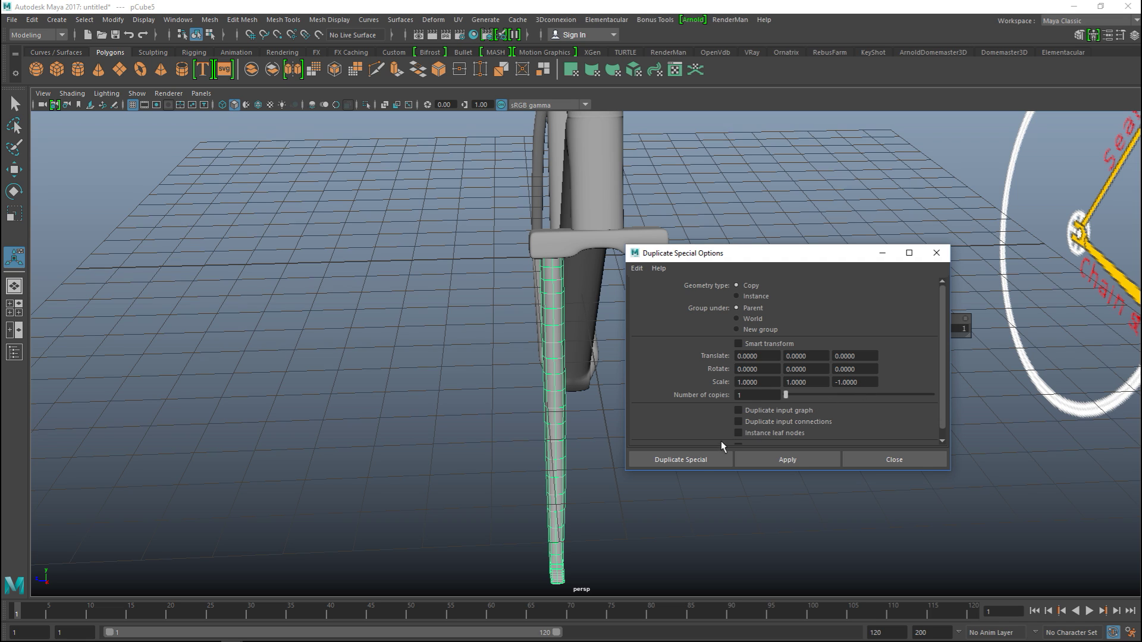
left_click(697, 460)
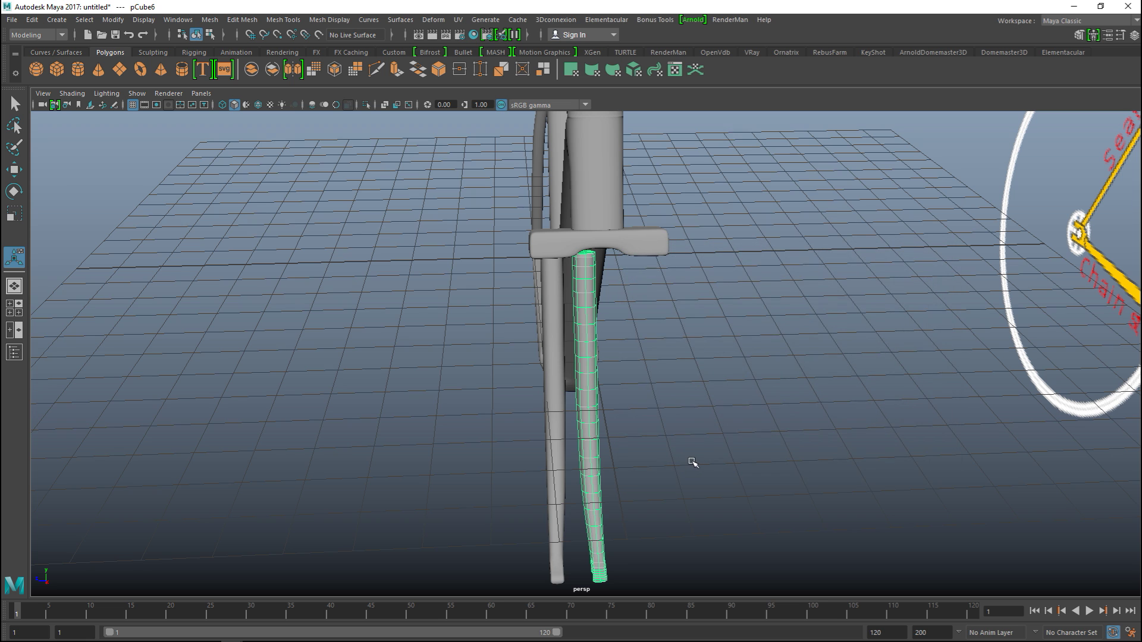
- Move the mirrored leg along Z to the opposite side of the fork crown
scroll(658, 441, "down", 2)
scroll(658, 442, "up", 2)
left_click_drag(655, 472, 633, 390, "alt")
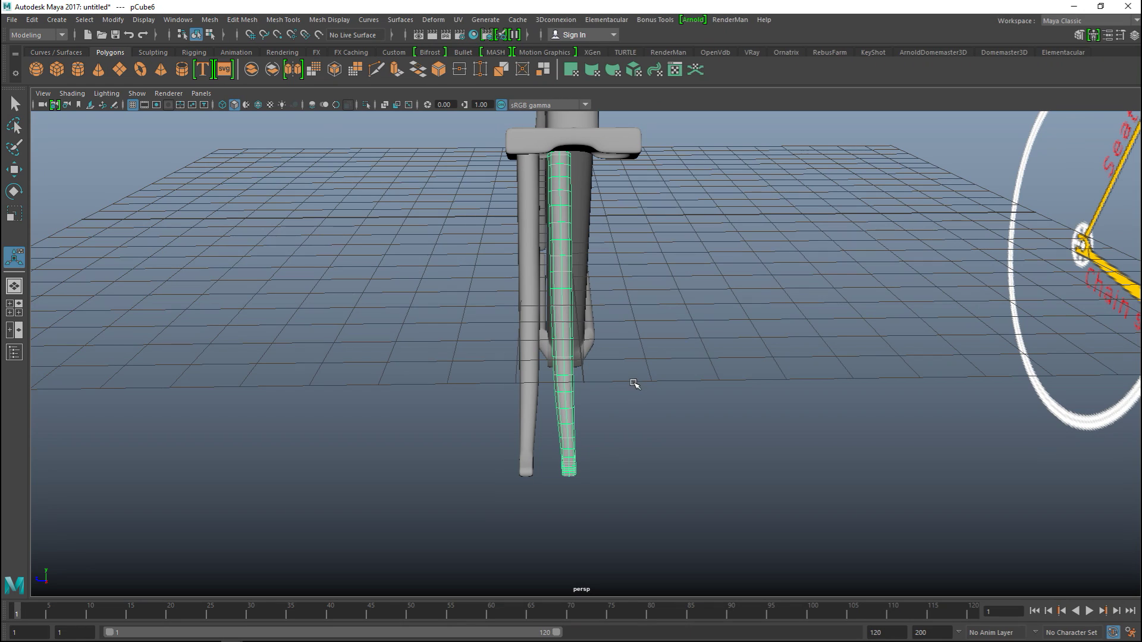
key("w")
left_click_drag(477, 183, 538, 196)
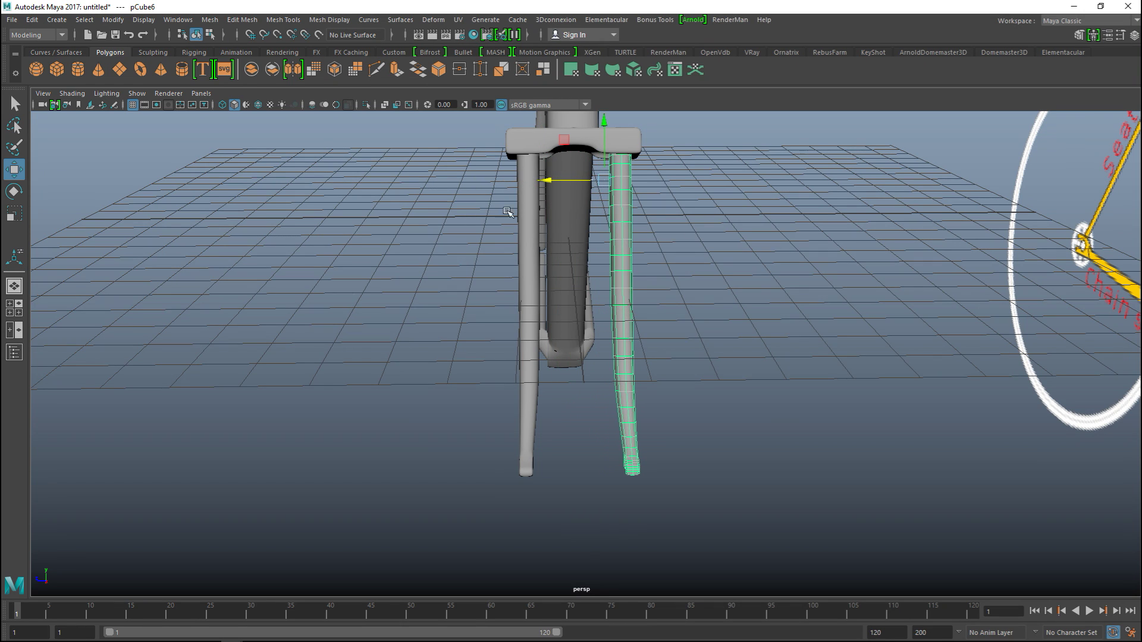
- In the top view, nudge the copied leg slightly outward along Z inside its end of the crown
left_click(12, 308)
key("space")
middle_click_drag(514, 255, 522, 390, "alt")
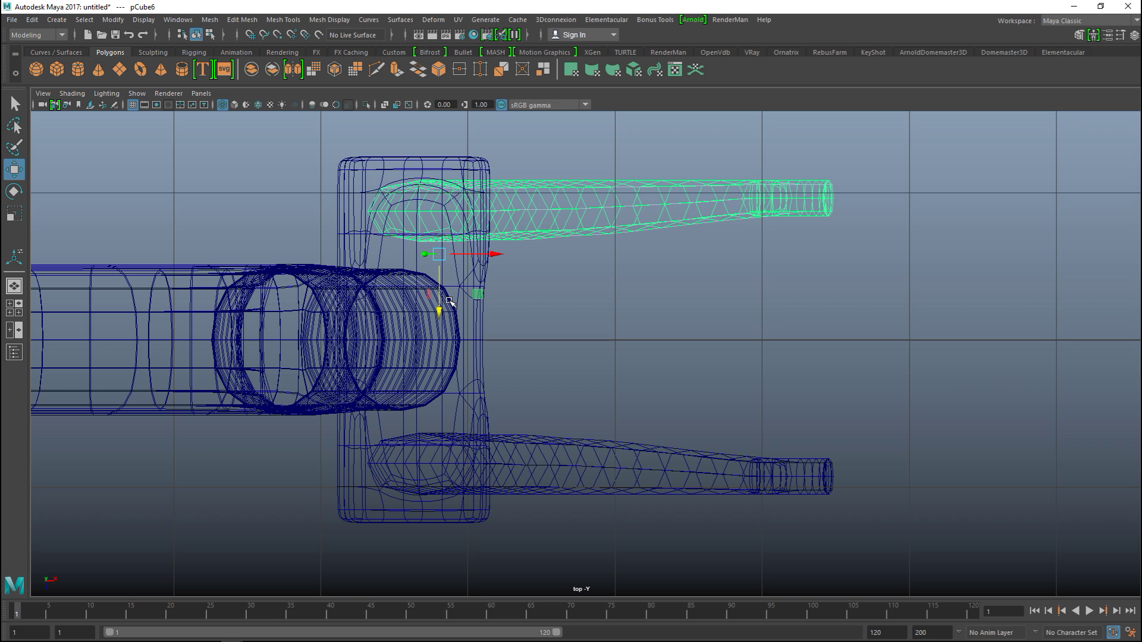
left_click_drag(437, 310, 439, 307)
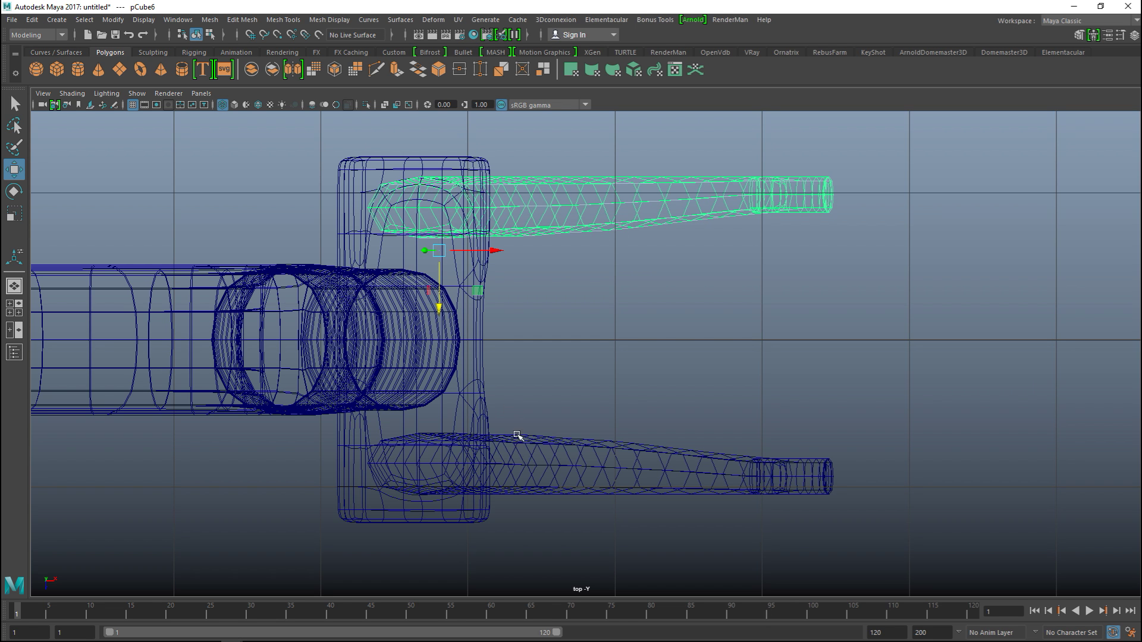
- Select the original fork leg, open its transform attributes and adjust its Z translation to 0.550
left_click(550, 446)
middle_click_drag(791, 395, 615, 402, "alt")
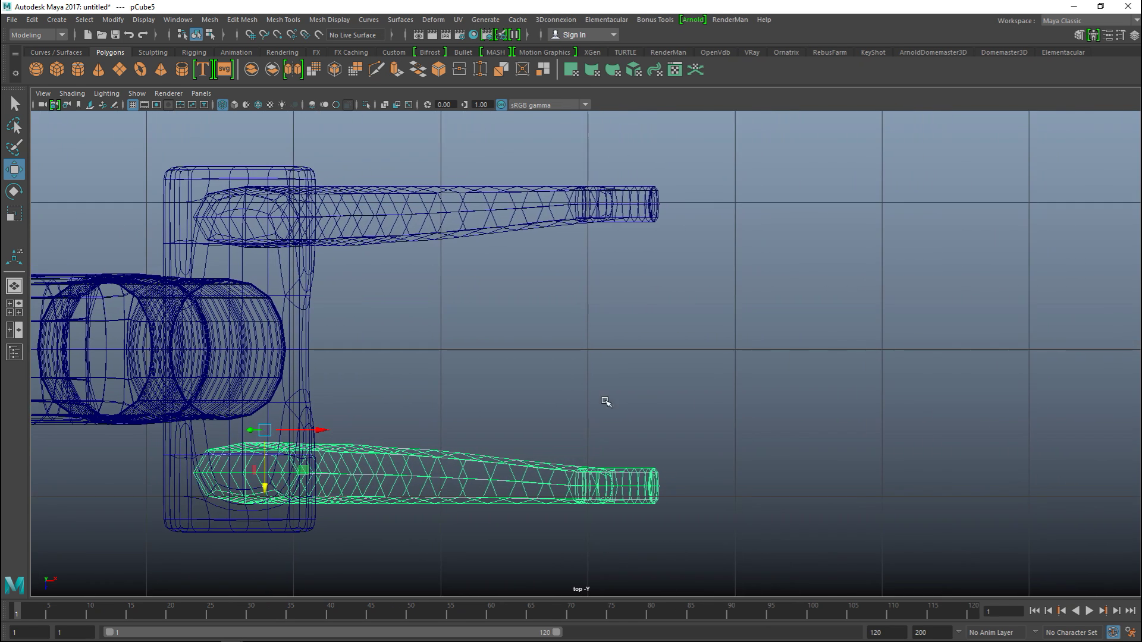
key("ctrl+a")
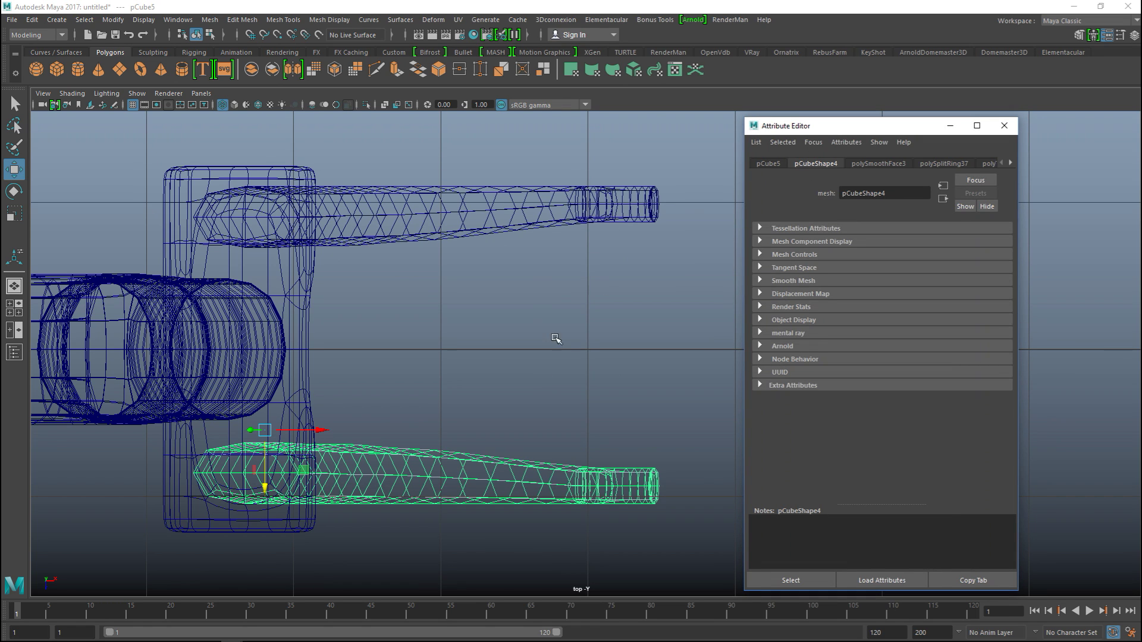
left_click(769, 164)
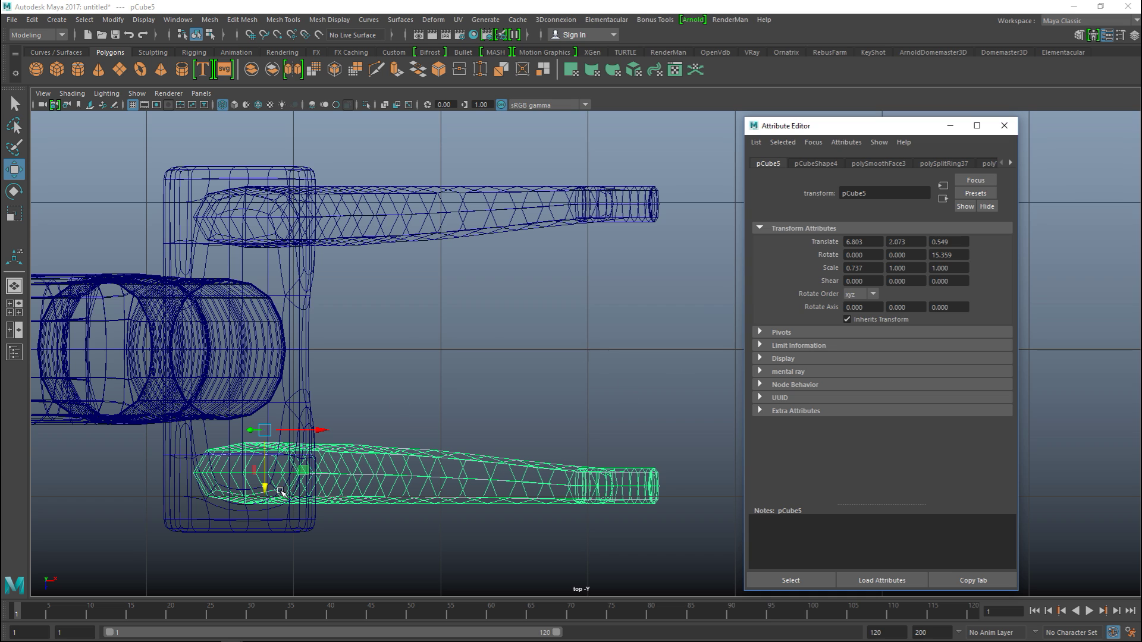
left_click_drag(265, 489, 266, 491)
left_click(955, 243)
key("Return")
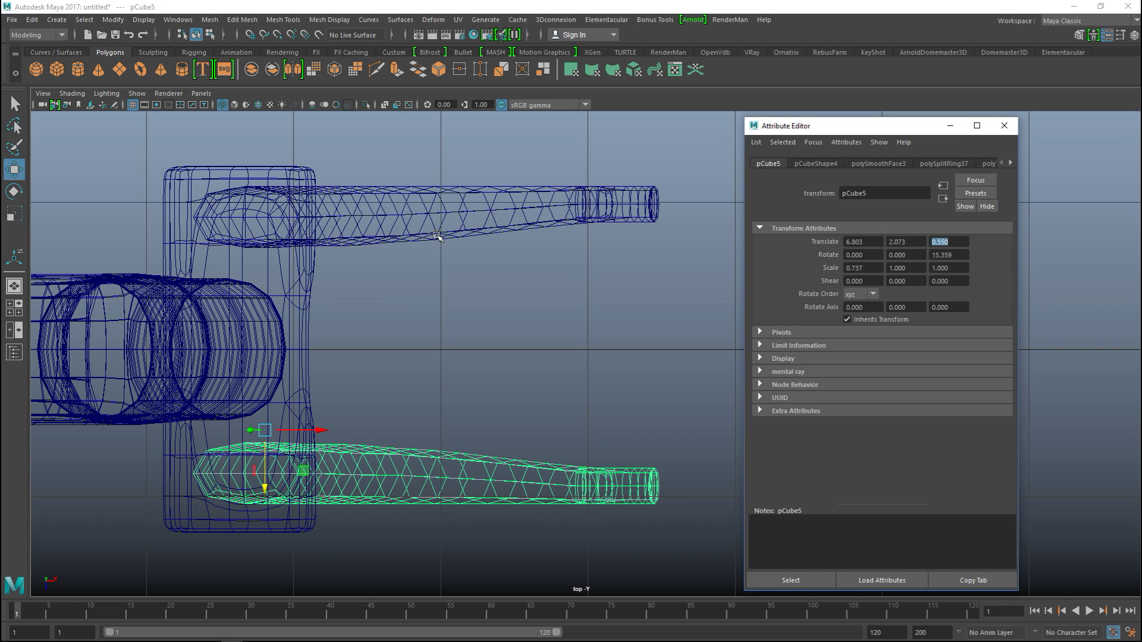
- Set the mirrored leg's Z translation to -0.55 so both legs sit symmetrically about the frame's centre line
key("ctrl+shift+d")
left_click(964, 241)
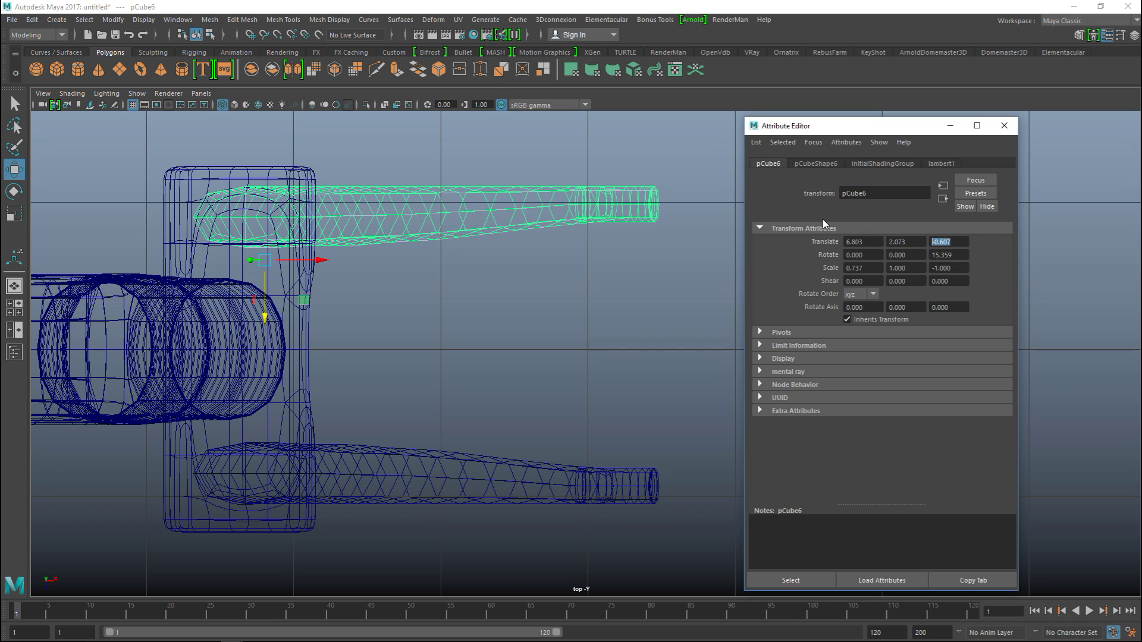
type("-0.55")
key("Return")
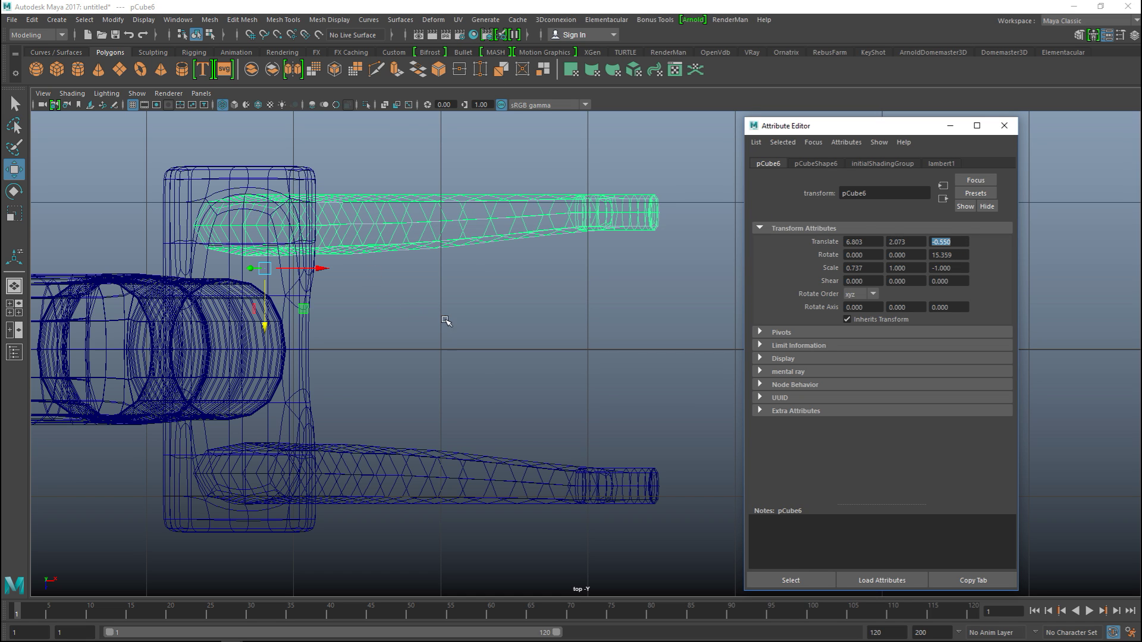
- Return to the perspective view, minimise the Attribute Editor and examine the two-legged fork with the frame from several angles
left_click(15, 308)
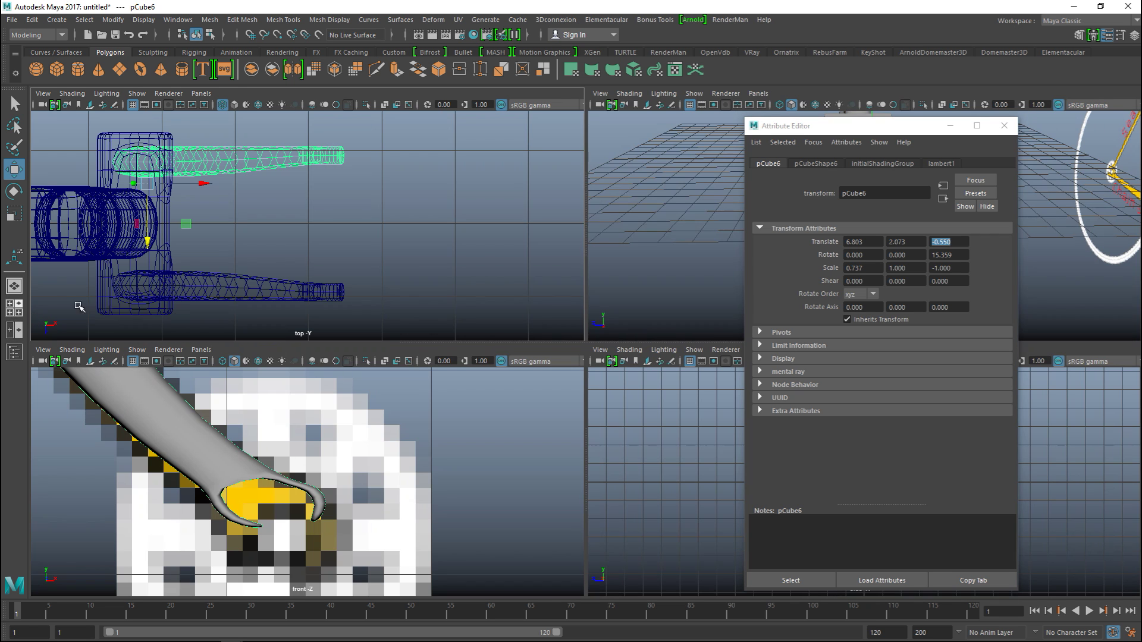
key("space")
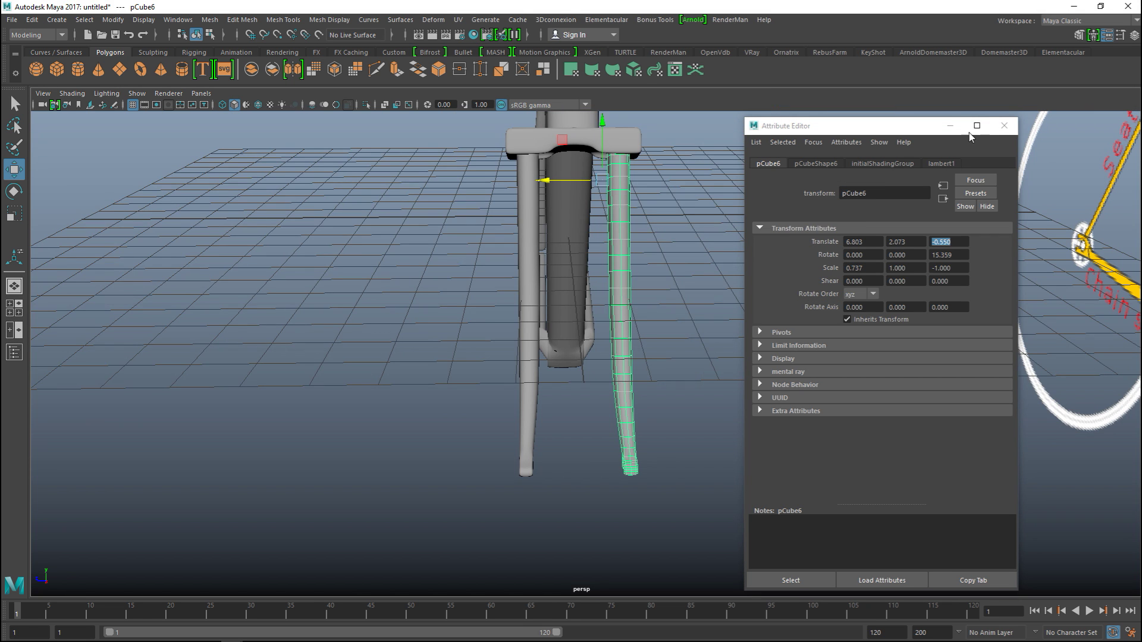
left_click(949, 125)
left_click(801, 244)
scroll(785, 256, "down", 4)
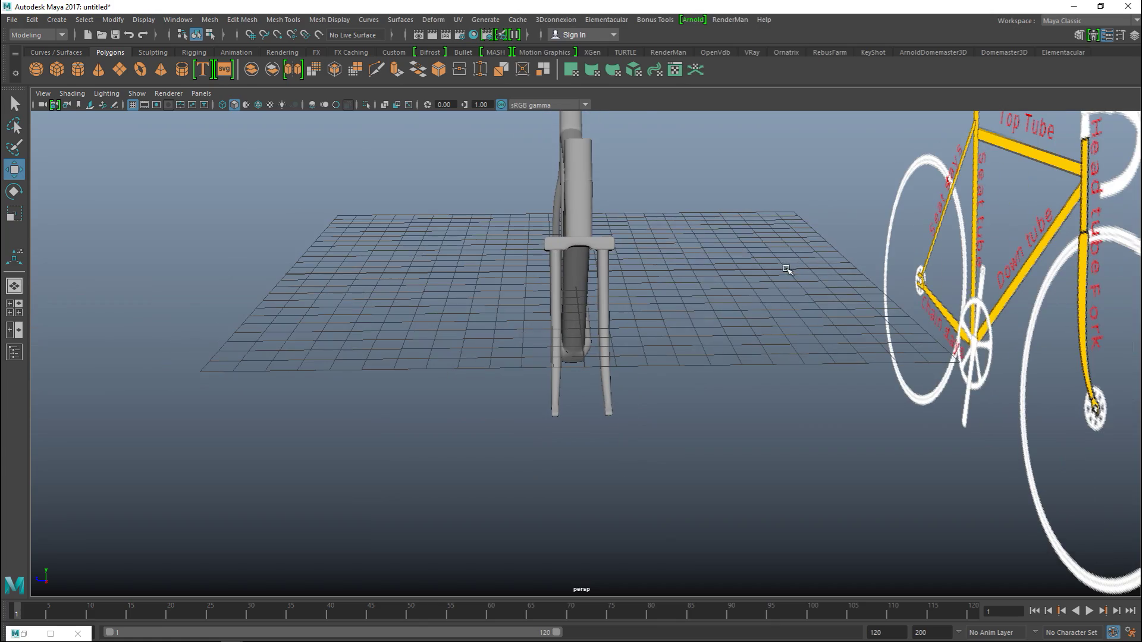
left_click_drag(693, 328, 808, 326, "alt")
left_click_drag(810, 312, 791, 325, "alt")
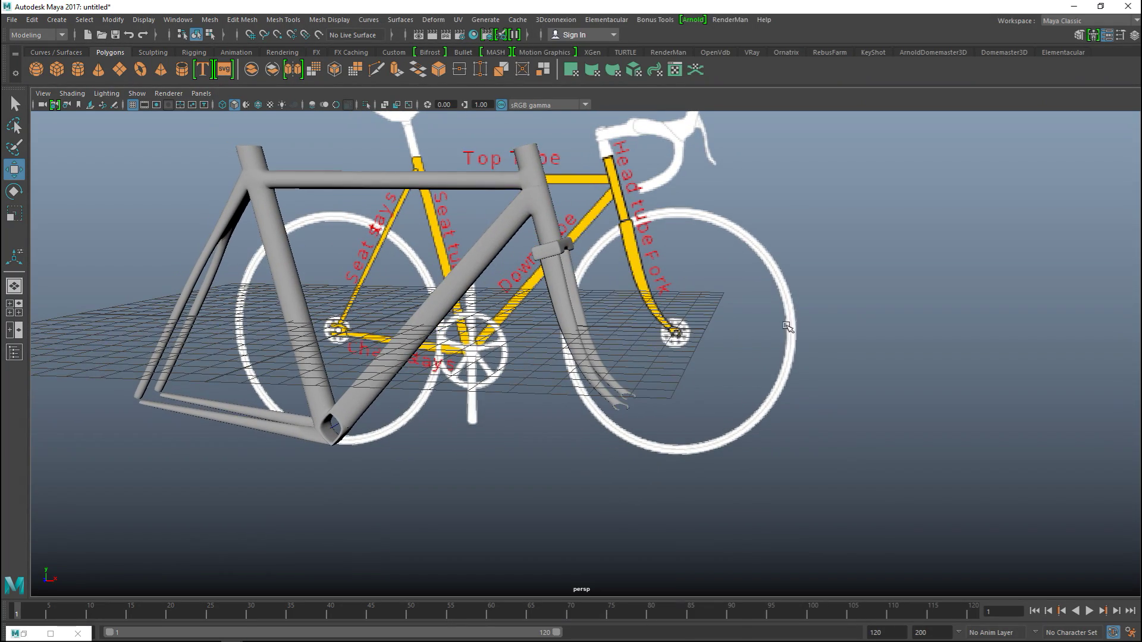
mouse_move(714, 347)
left_mouse_down("alt")
mouse_move(813, 464)
mouse_move(855, 477)
left_mouse_up("alt")
mouse_move(812, 472)
middle_mouse_down("alt")
mouse_move(878, 438)
mouse_move(827, 444)
mouse_move(840, 465)
middle_mouse_up("alt")
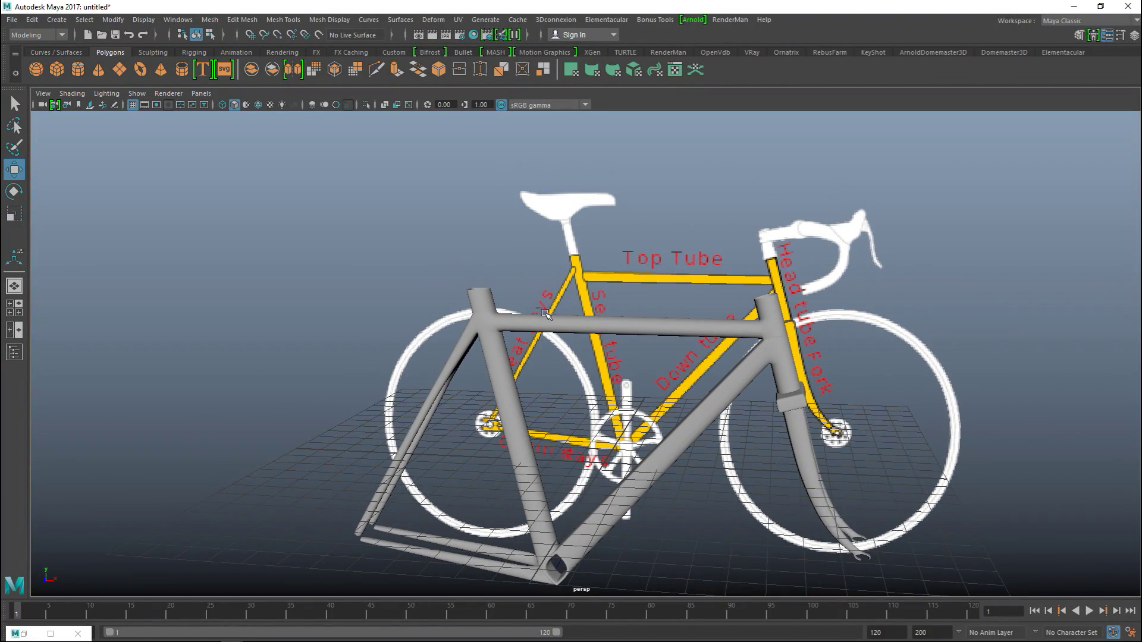
- Select the main bicycle frame mesh, frame it in the view and switch it to edge selection
middle_click_drag(537, 322, 444, 283, "alt")
left_click_drag(445, 283, 606, 390, "alt")
right_click_drag(606, 390, 390, 398, "alt")
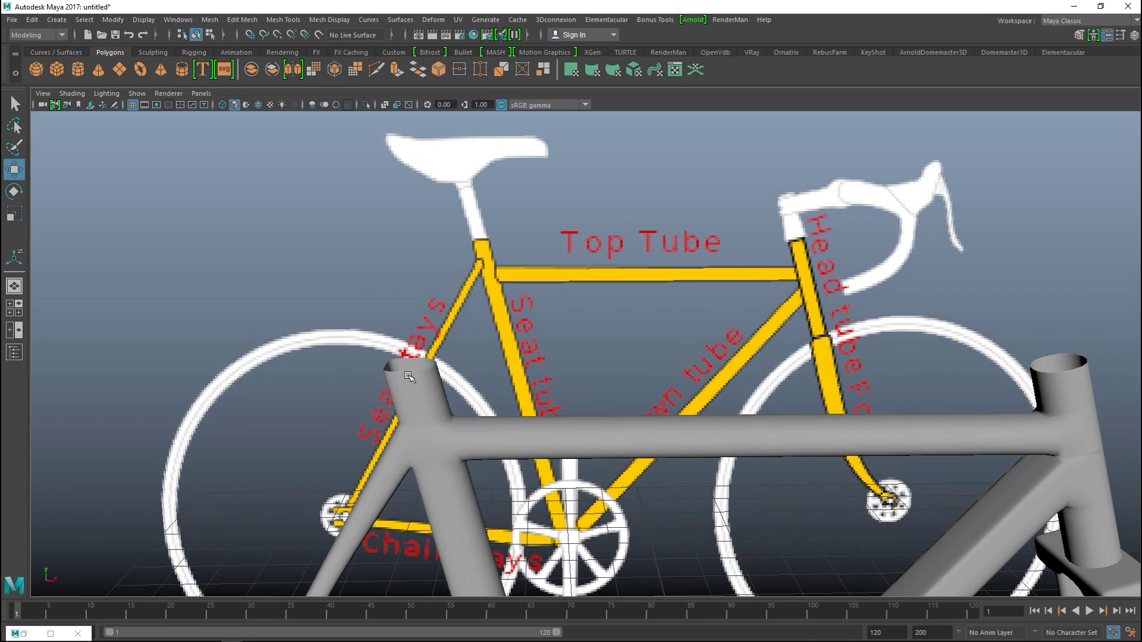
left_click(409, 376)
middle_click_drag(264, 386, 450, 347, "alt")
scroll(660, 370, "up", 3)
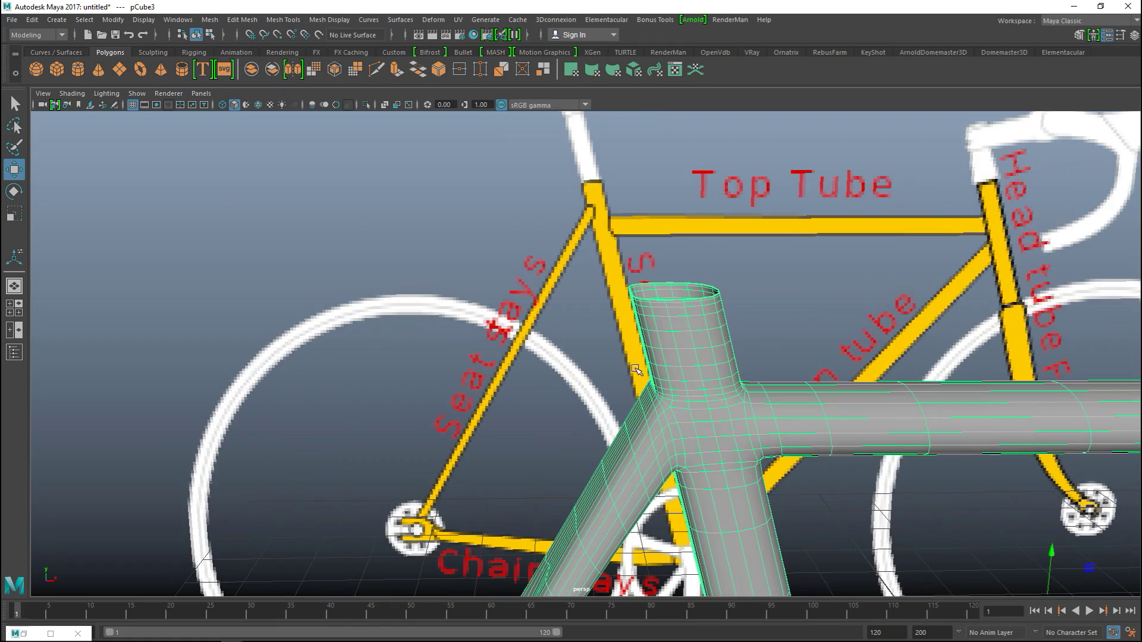
key("f")
left_click_drag(517, 286, 437, 300, "alt")
right_click(418, 236)
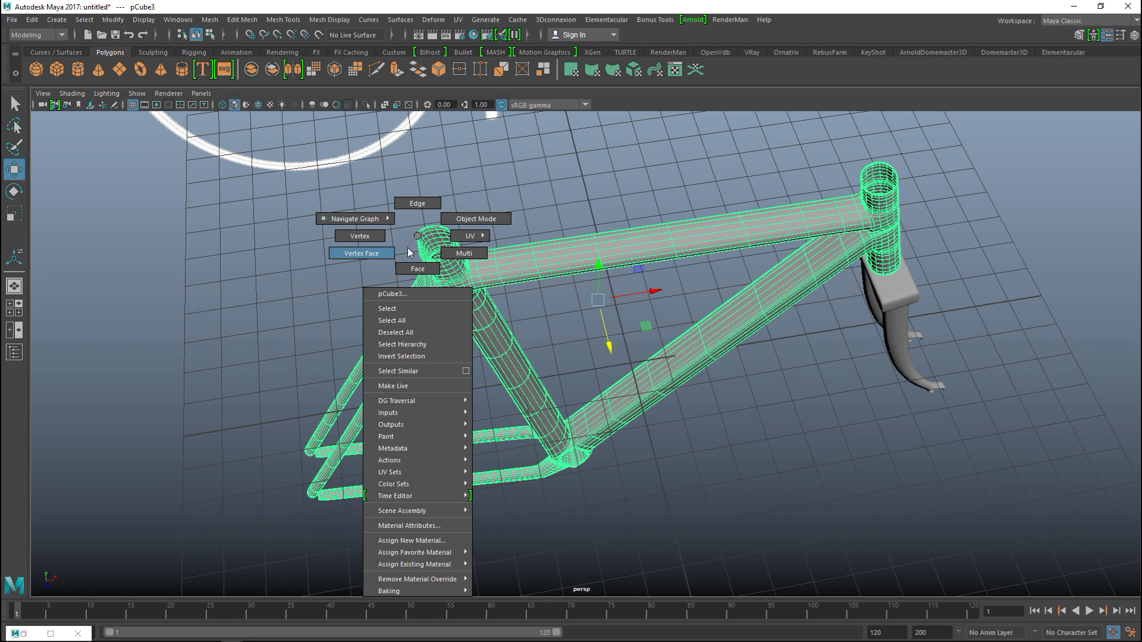
left_click(417, 203)
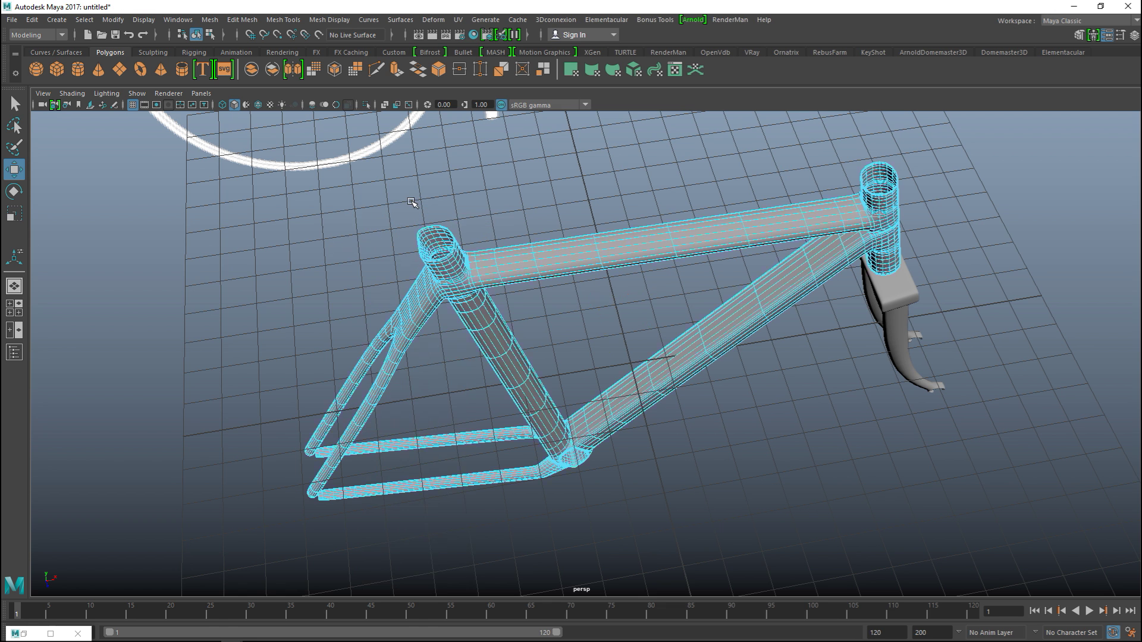
- Switch the frame to face selection and pick a face in the thin inner loop around the seat tube's open rim
scroll(480, 255, "up", 8)
middle_click_drag(444, 244, 716, 419, "alt")
scroll(632, 360, "up", 4)
scroll(633, 359, "up", 6)
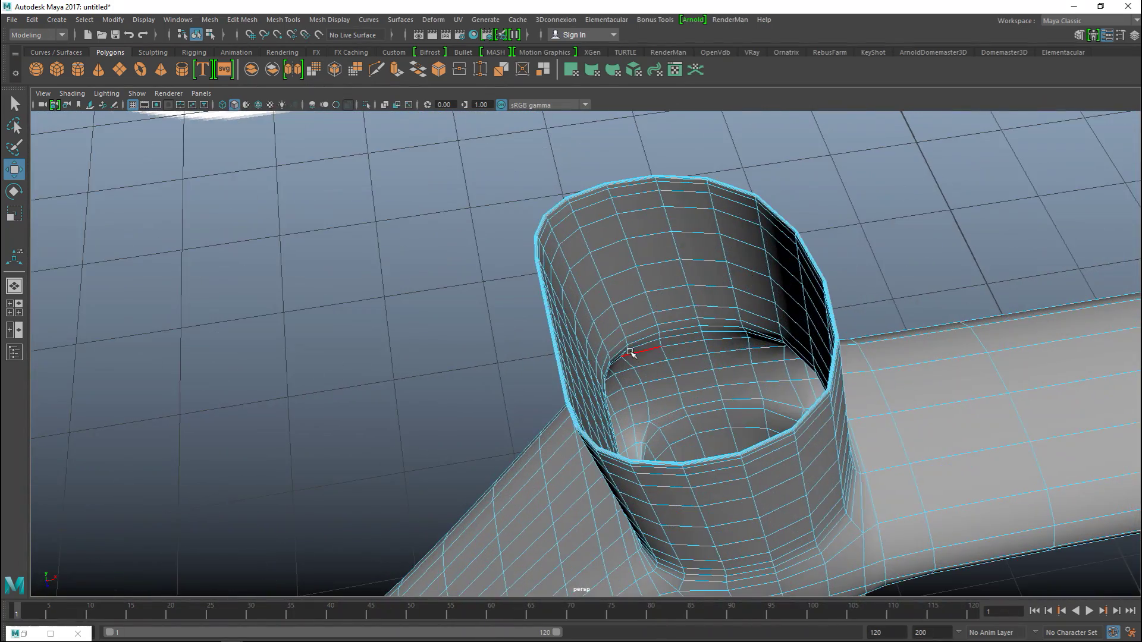
middle_click_drag(635, 314, 585, 385, "alt")
scroll(586, 375, "up", 4)
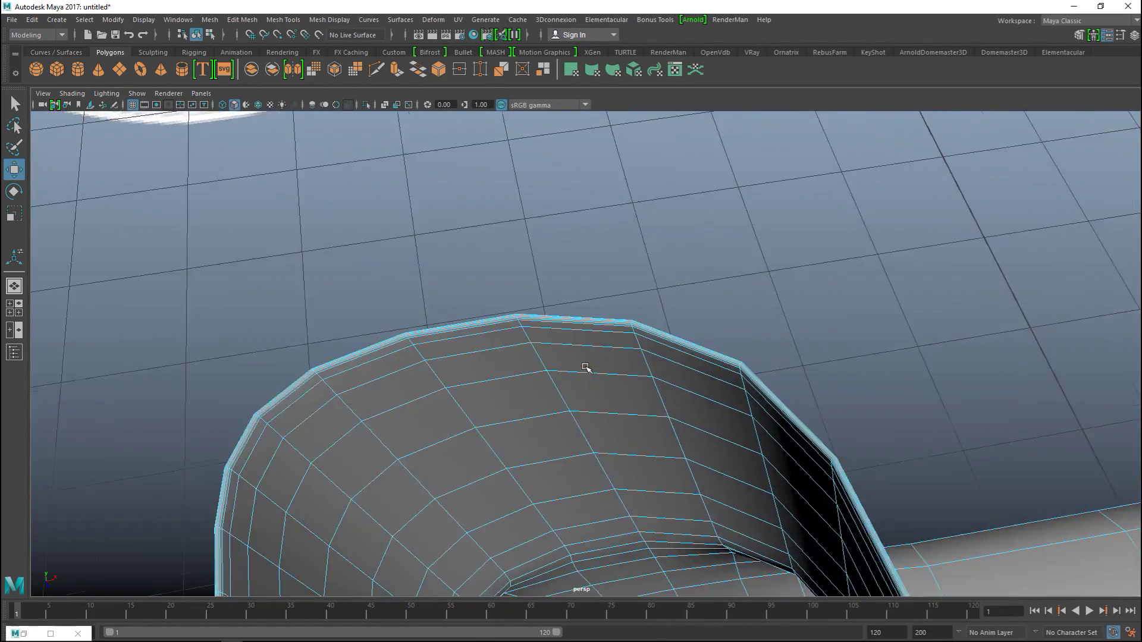
middle_click_drag(512, 352, 530, 319, "alt")
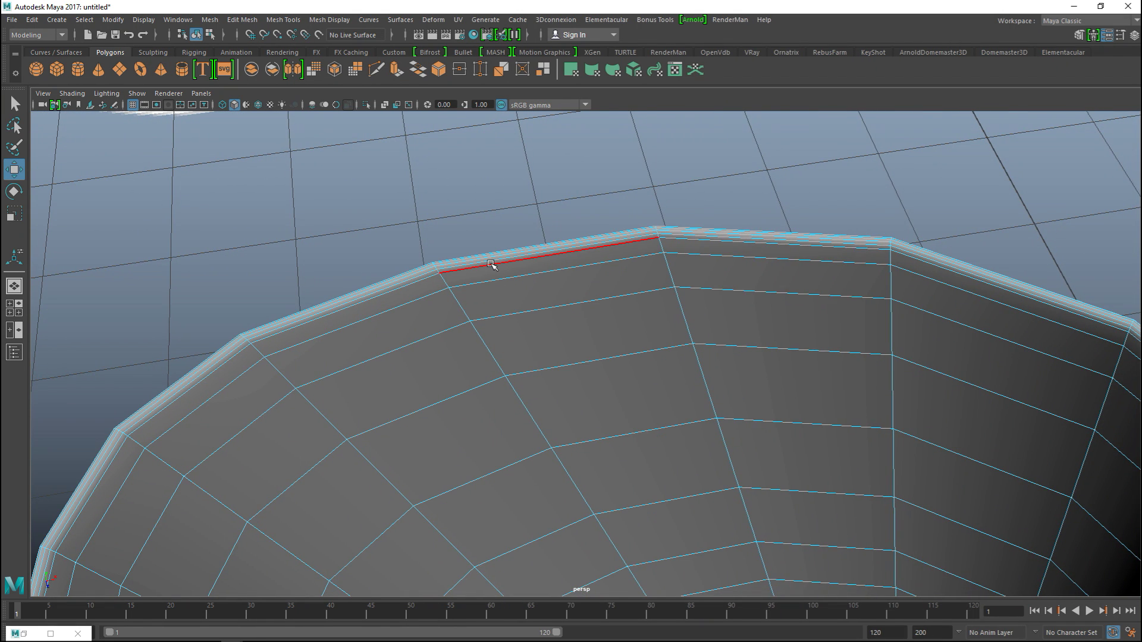
right_click_drag(491, 266, 490, 298)
left_click(497, 265)
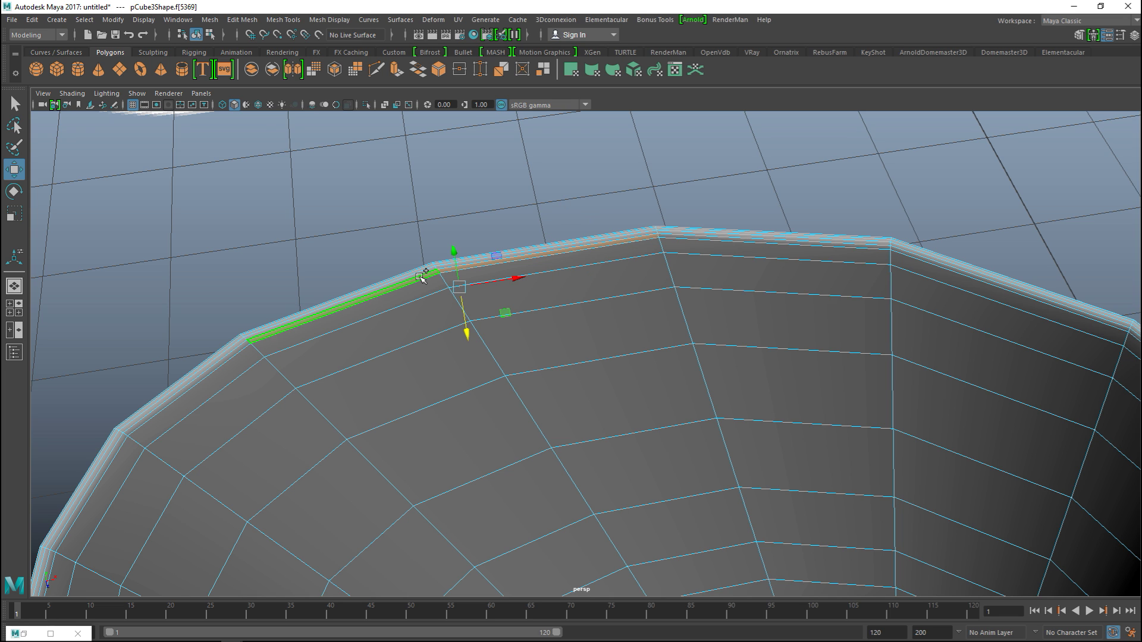
left_click(244, 347)
left_click(273, 332, "shift")
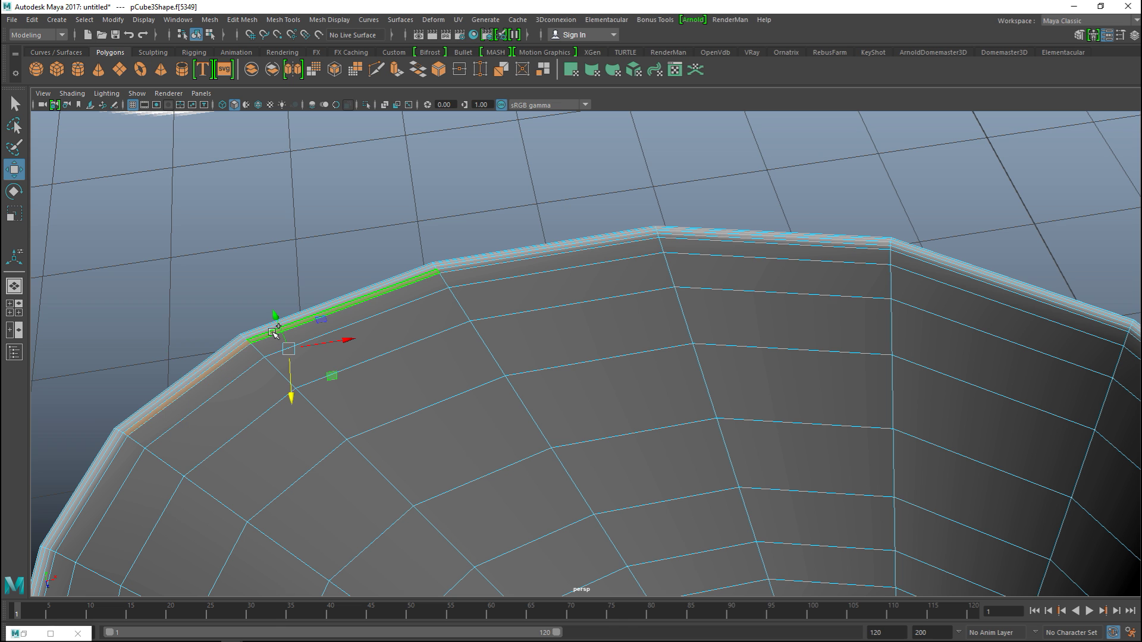
scroll(511, 404, "down", 5)
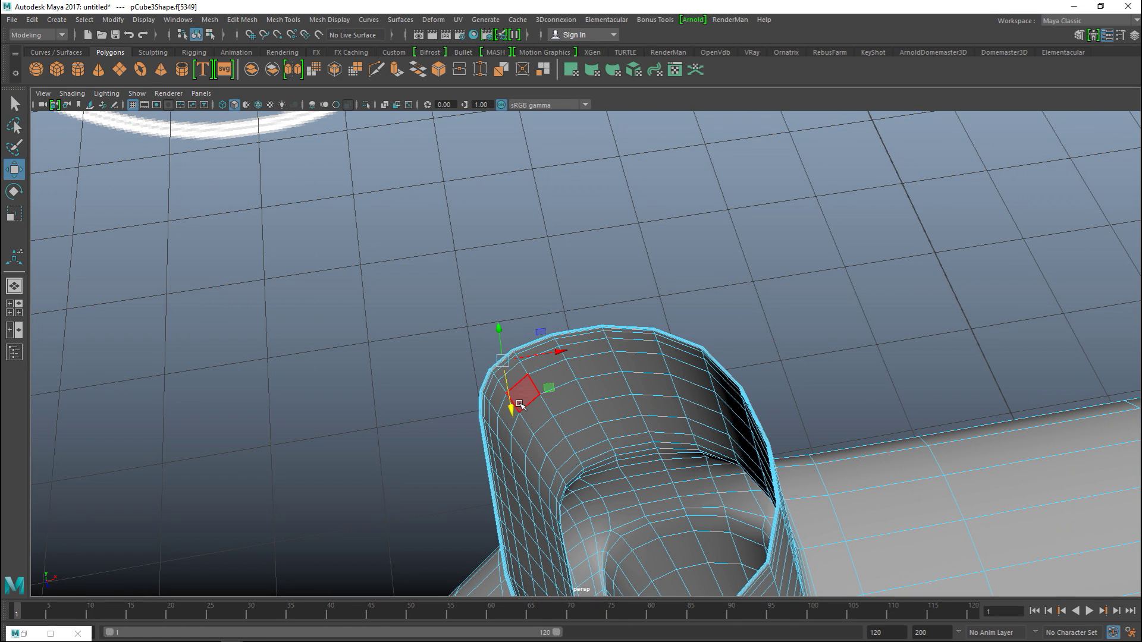
scroll(521, 403, "up", 5)
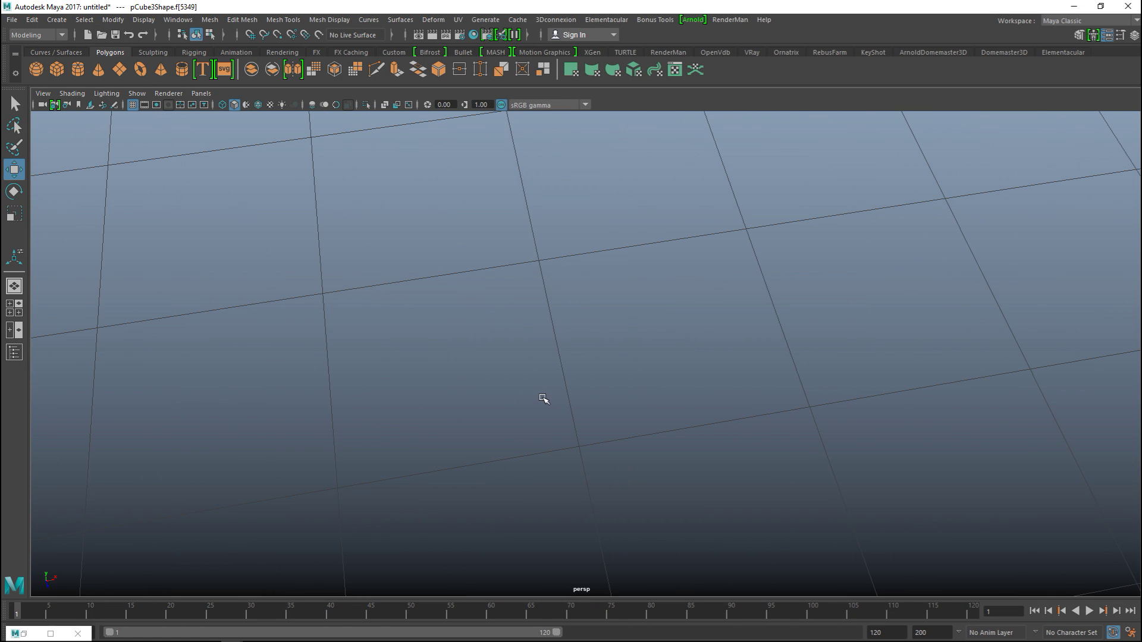
scroll(543, 400, "down", 4)
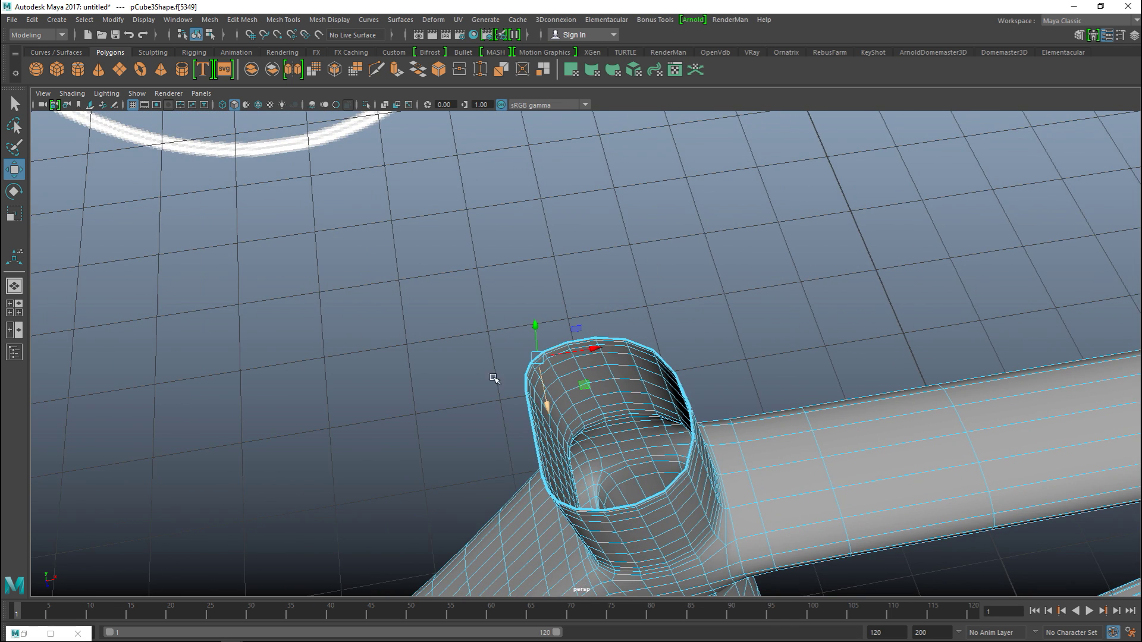
scroll(456, 380, "up", 4)
scroll(458, 374, "down", 2)
scroll(458, 376, "down", 2)
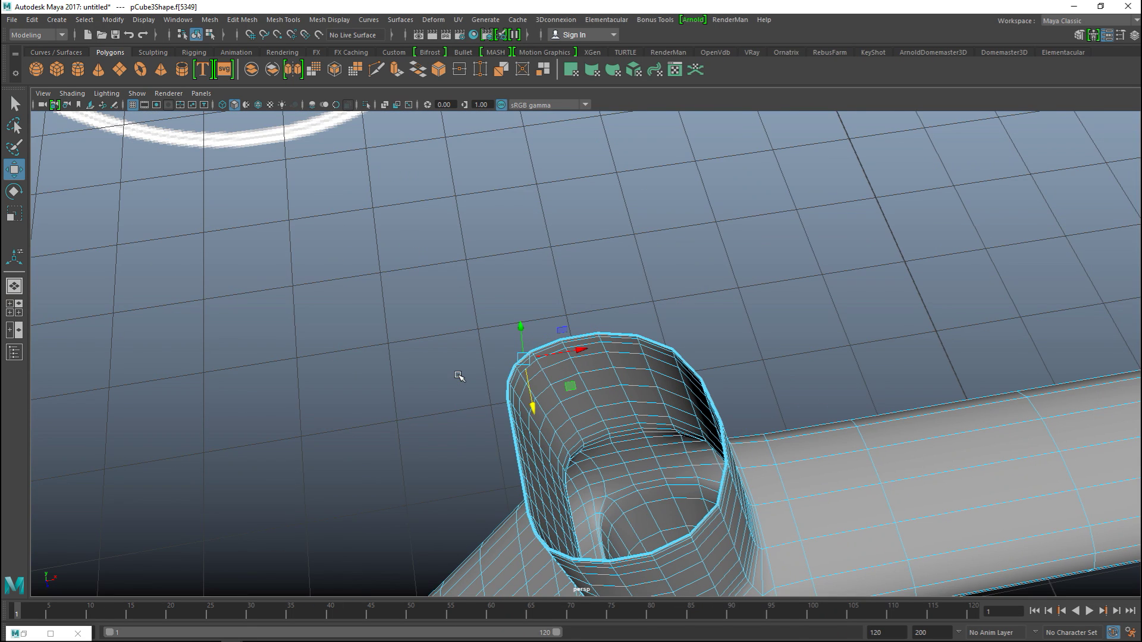
scroll(595, 363, "up", 1)
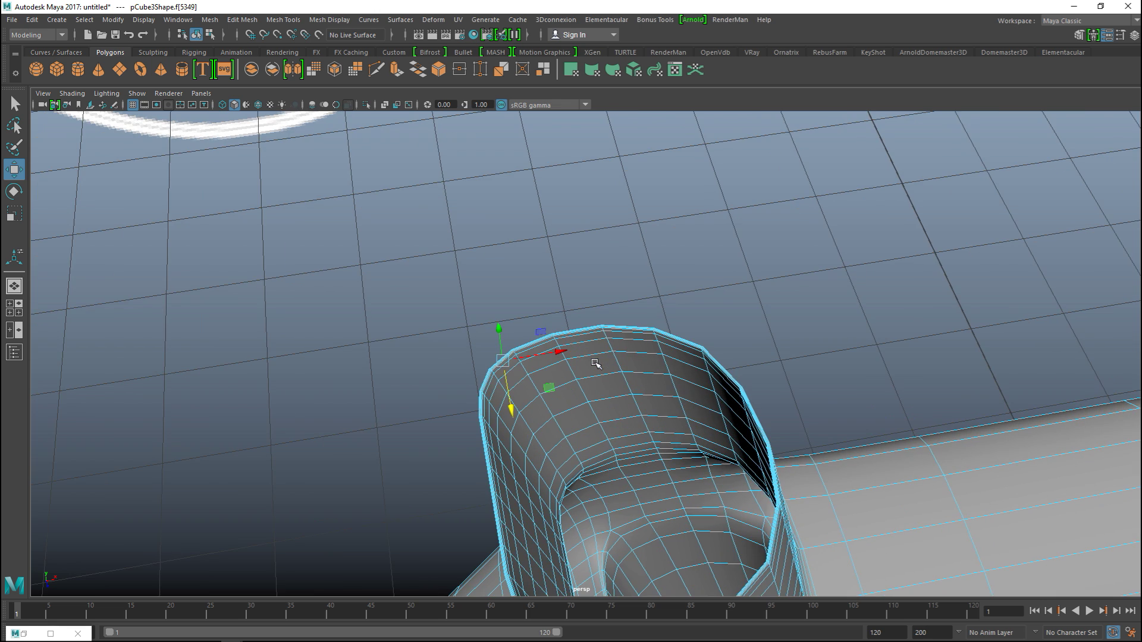
scroll(595, 363, "up", 3)
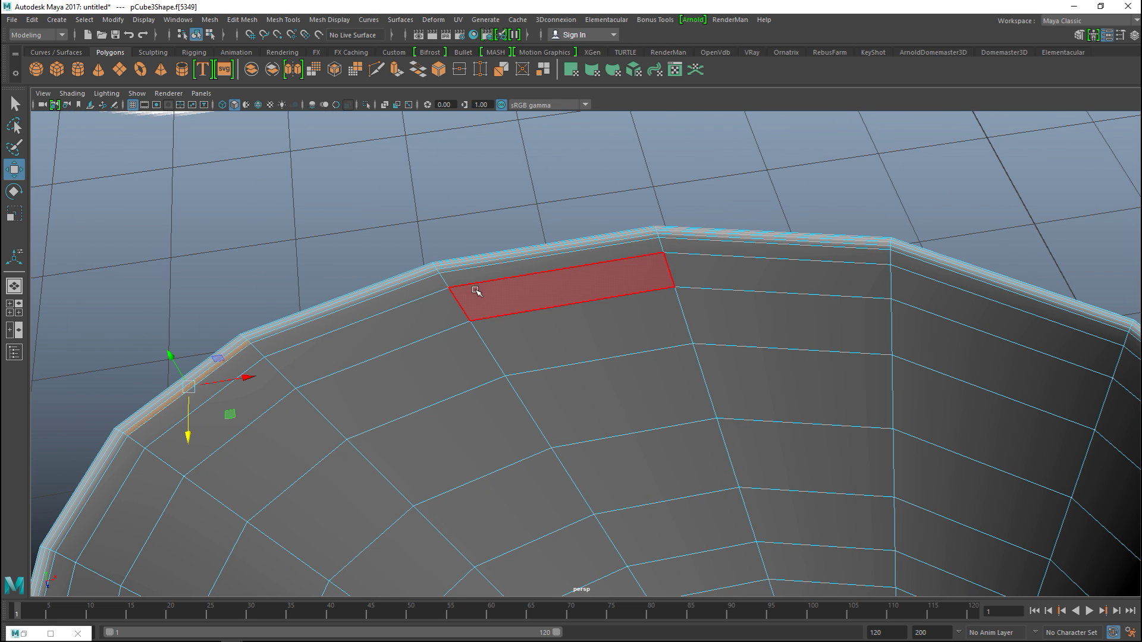
left_click(433, 286)
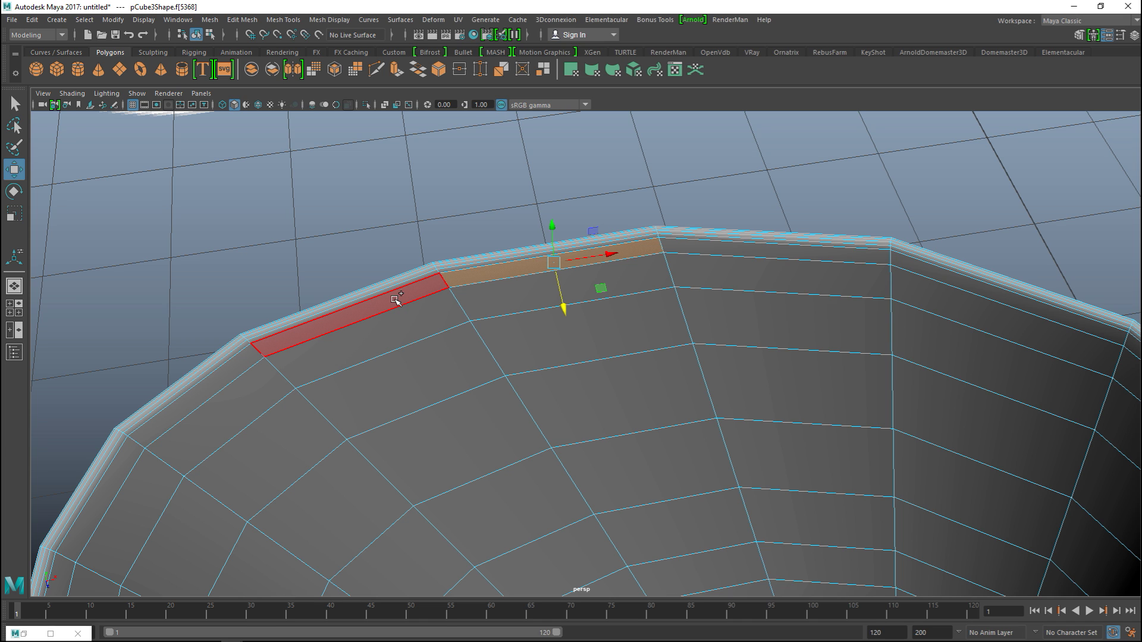
left_click(224, 374, "shift")
double_click(312, 334, "shift")
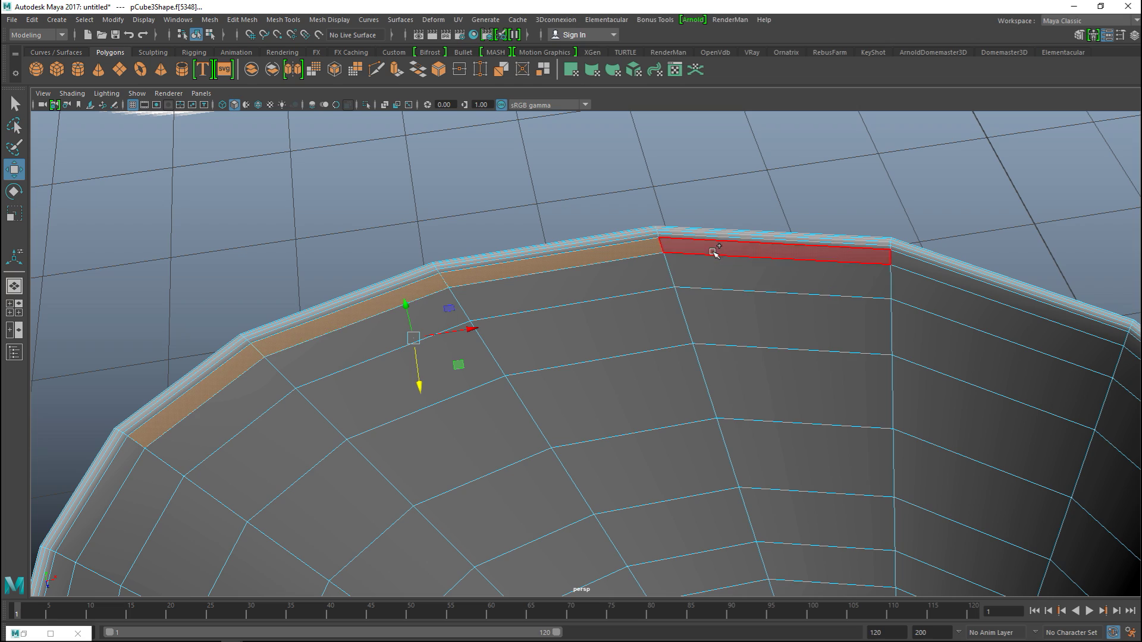
left_click(736, 252, "shift")
left_click(910, 278, "shift")
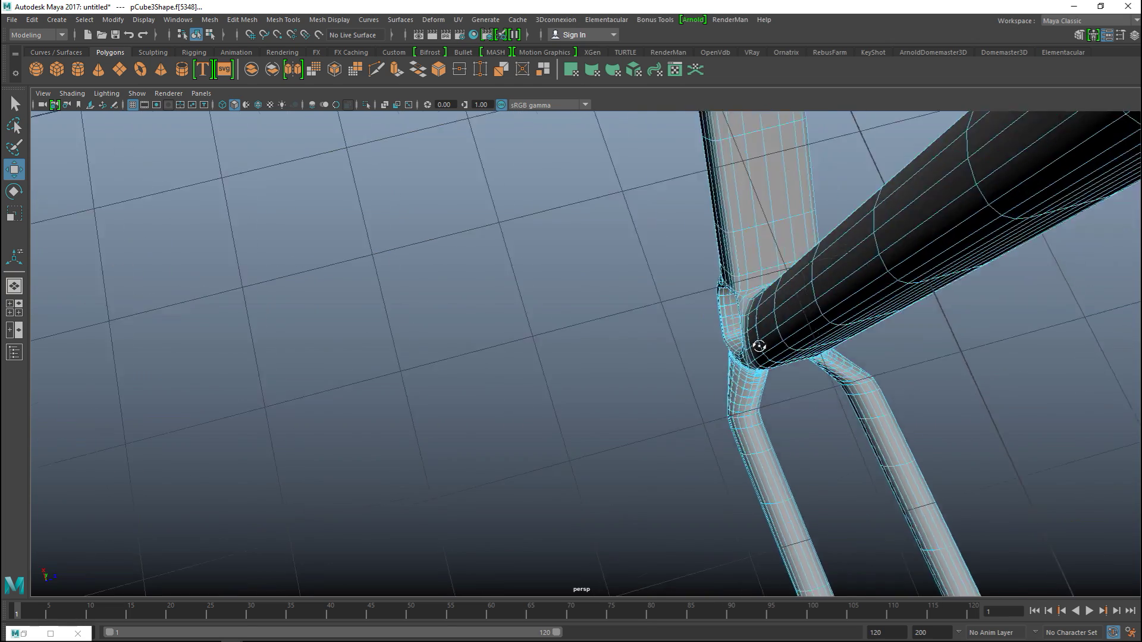
left_click_drag(743, 333, 806, 288, "alt")
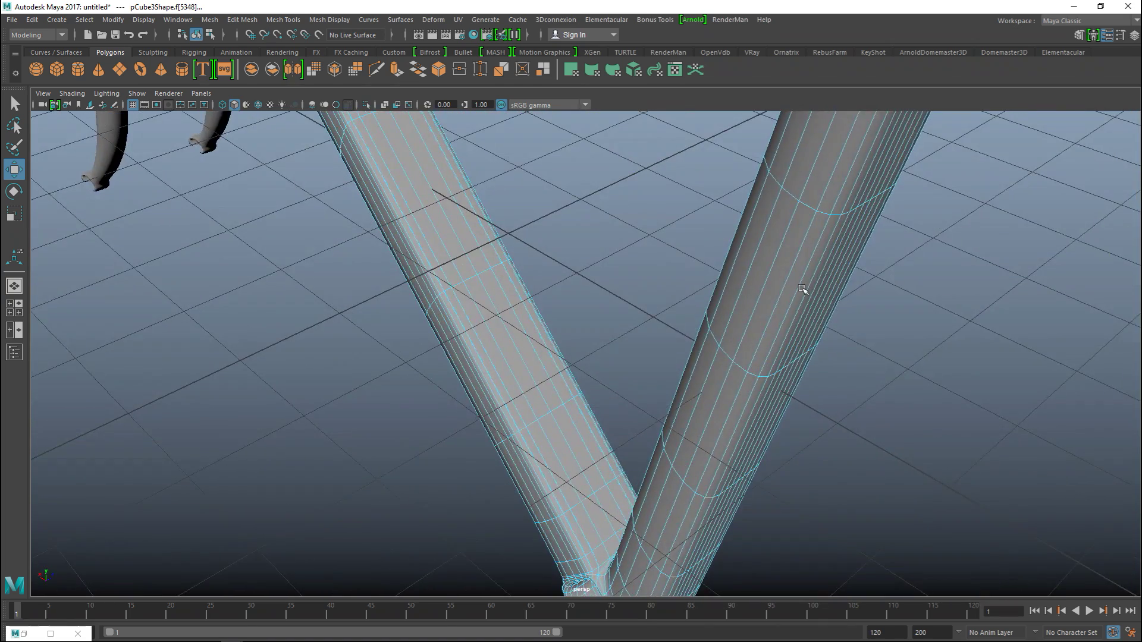
left_click_drag(710, 450, 693, 433, "alt")
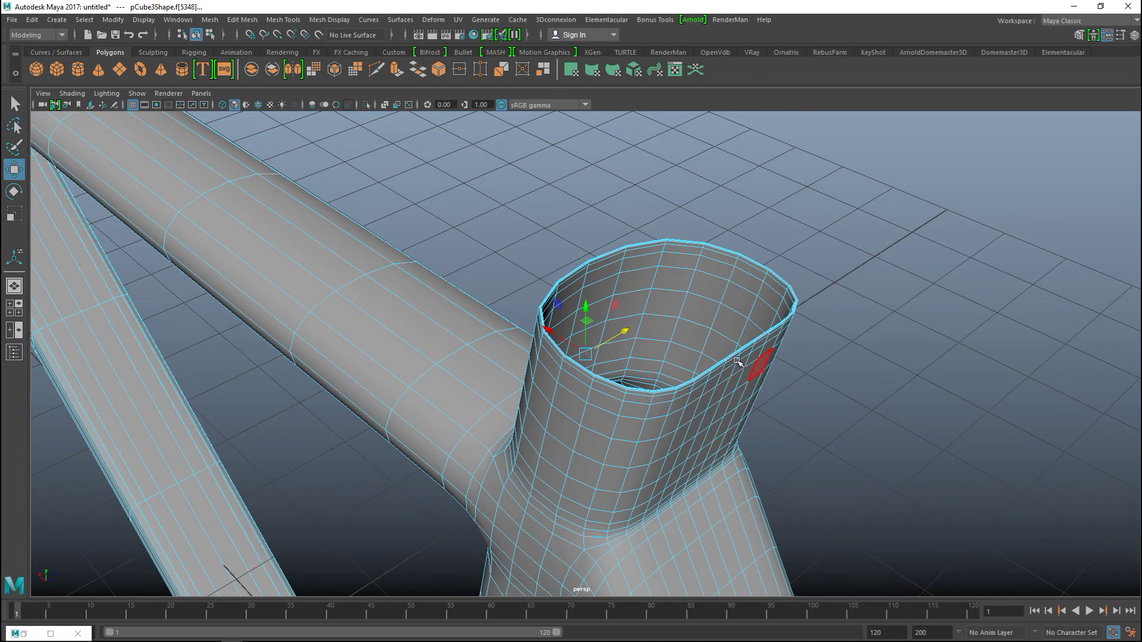
scroll(738, 361, "up", 3)
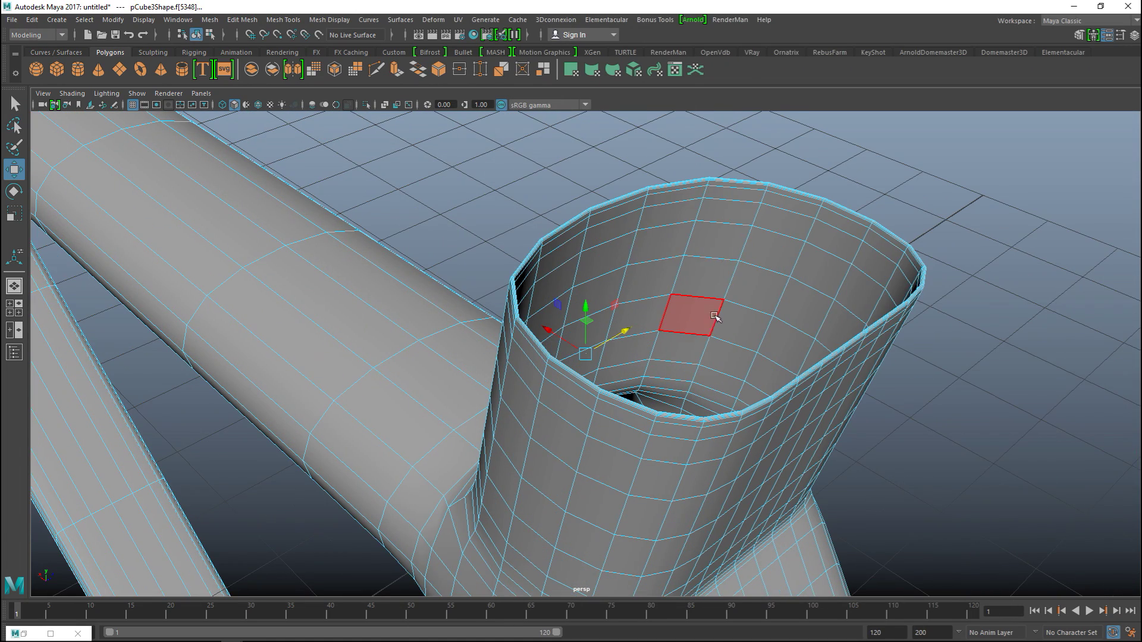
left_click(672, 197, "shift")
left_click(626, 211, "shift")
left_click(734, 195, "shift")
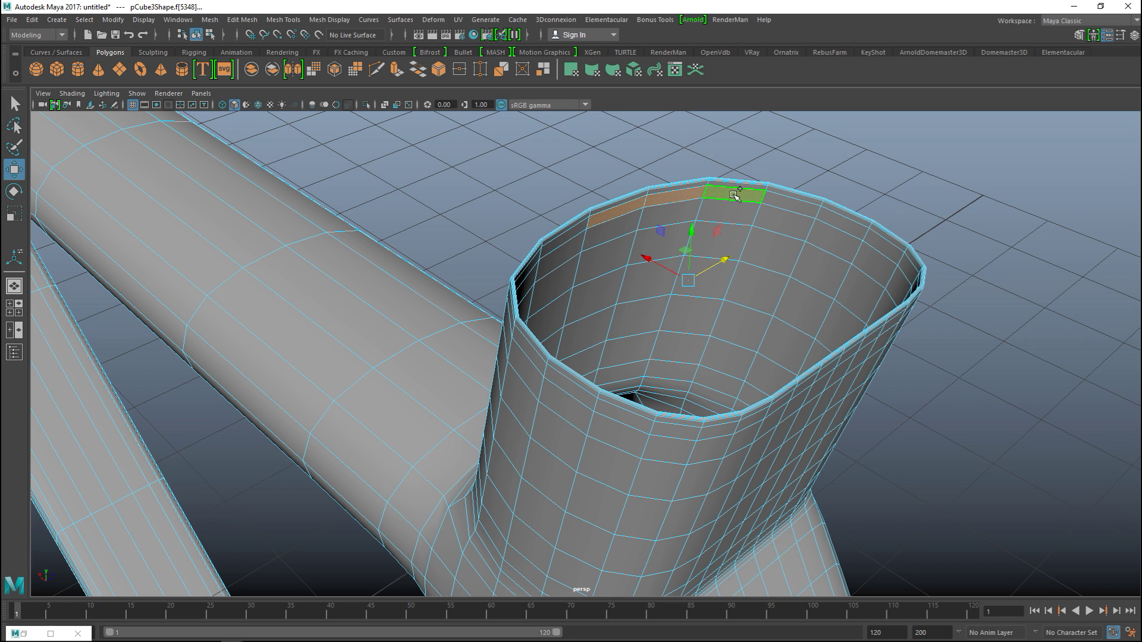
left_click(798, 209, "shift")
left_click(843, 225, "shift")
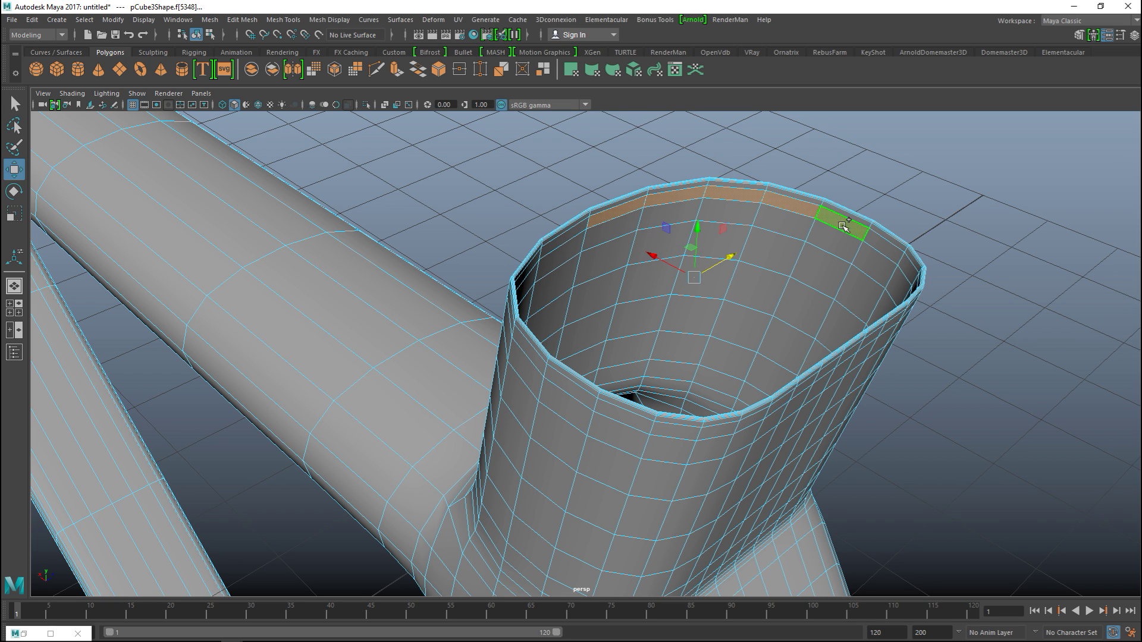
left_click(884, 247, "shift")
left_click(884, 250, "shift")
left_click_drag(783, 296, 684, 297, "alt")
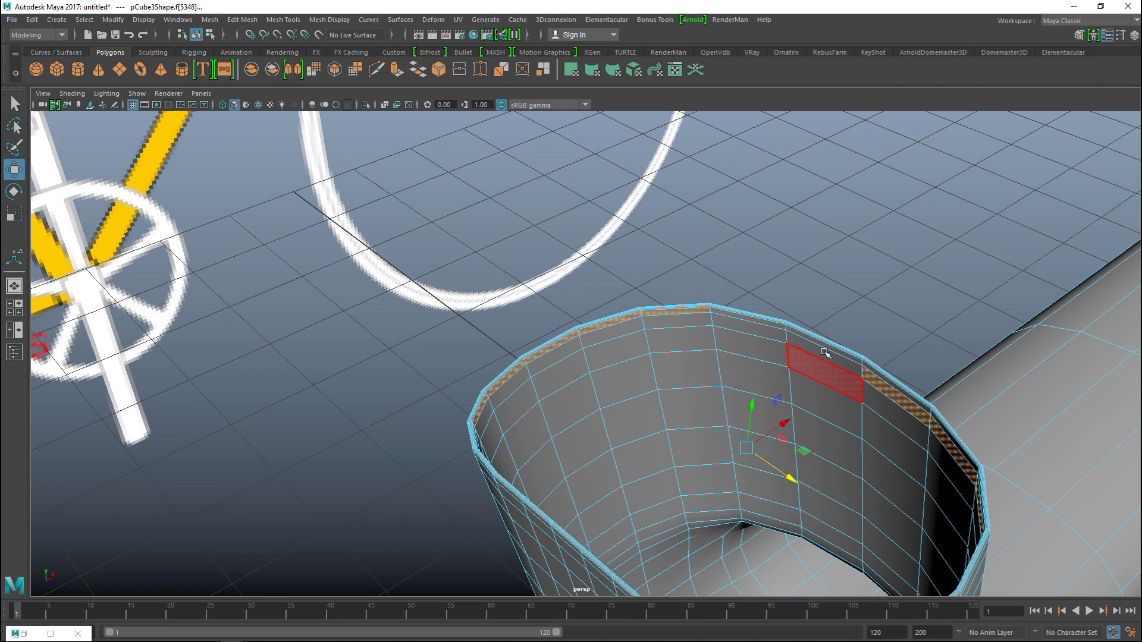
- Start a new face selection along the thin inner band just below the seat tube's open rim, picking adjacent faces on its far side
left_click(701, 326)
left_click(660, 326, "shift")
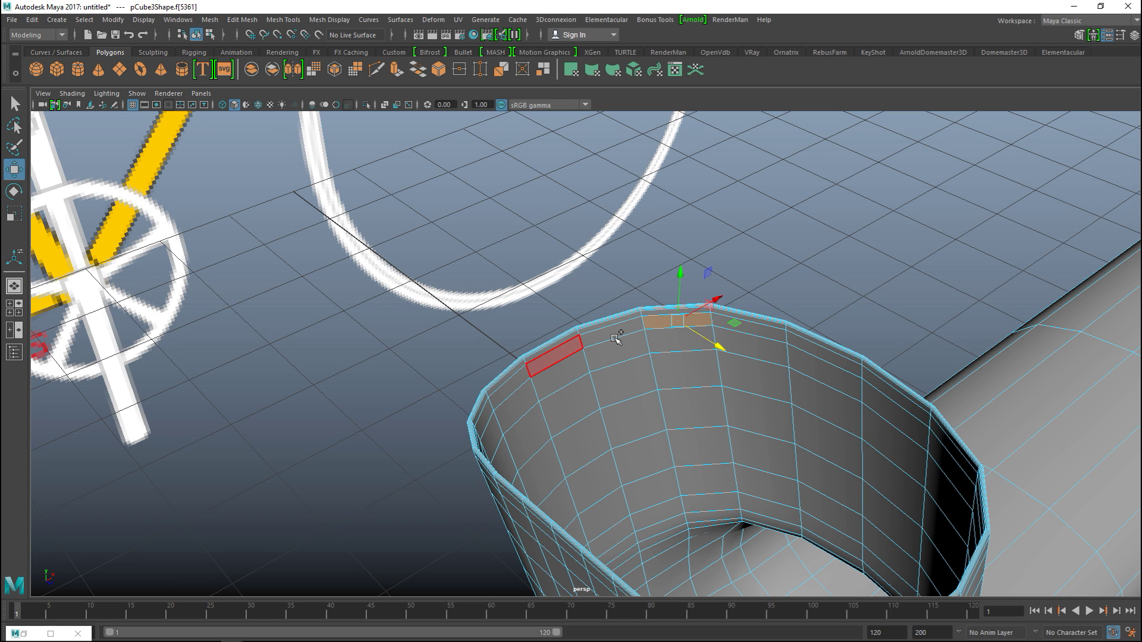
left_click(615, 337, "shift")
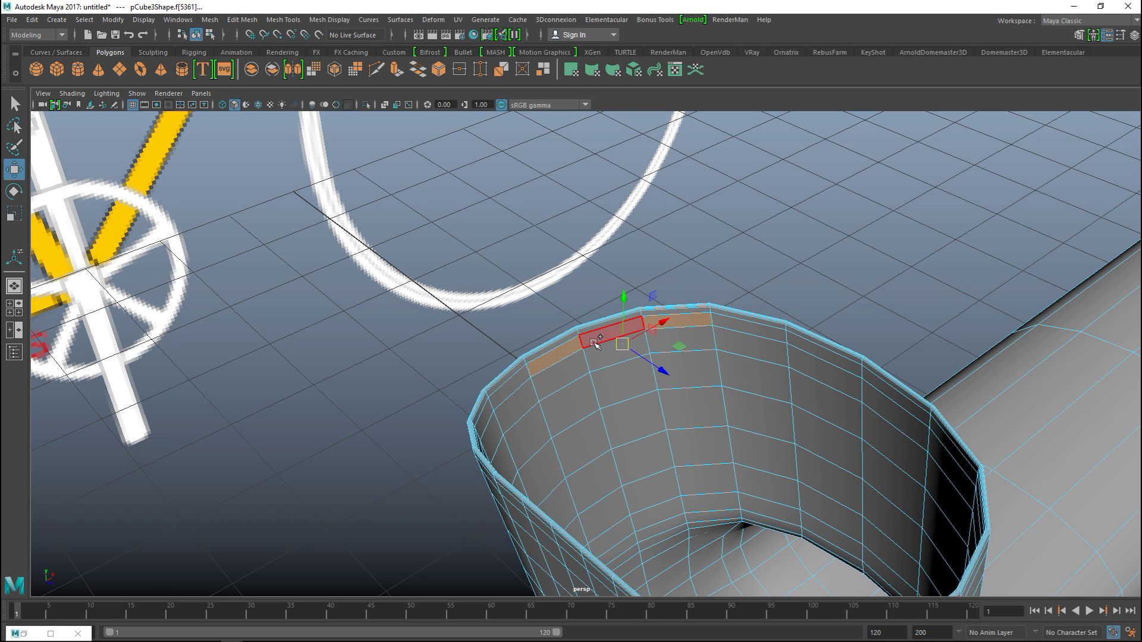
left_click(510, 388, "shift")
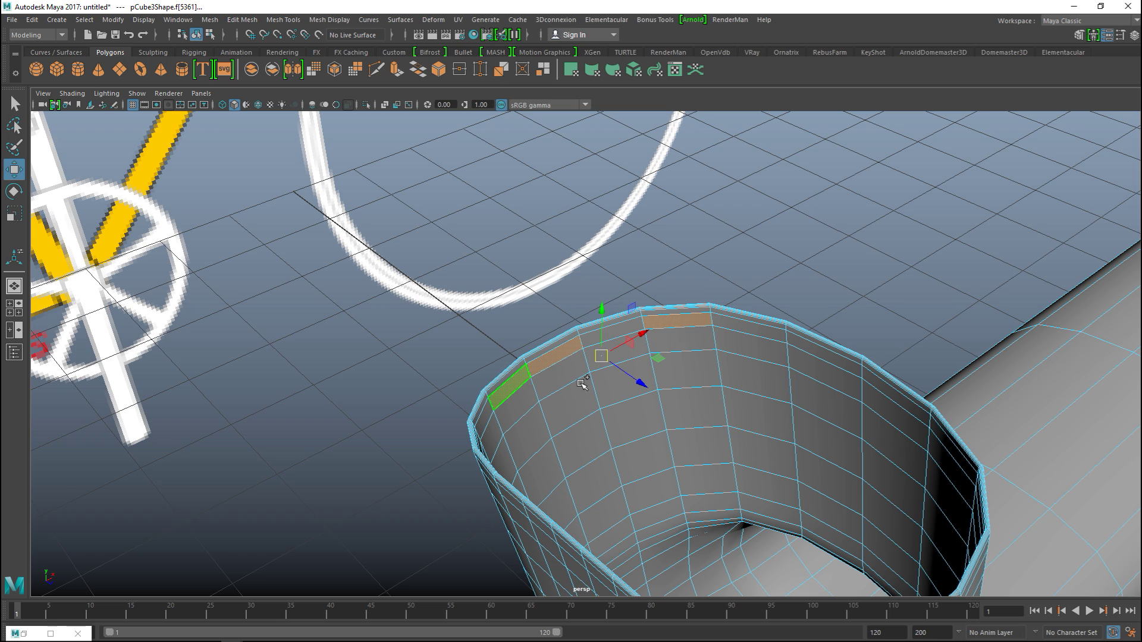
left_click(747, 327, "shift")
left_click(814, 351, "shift")
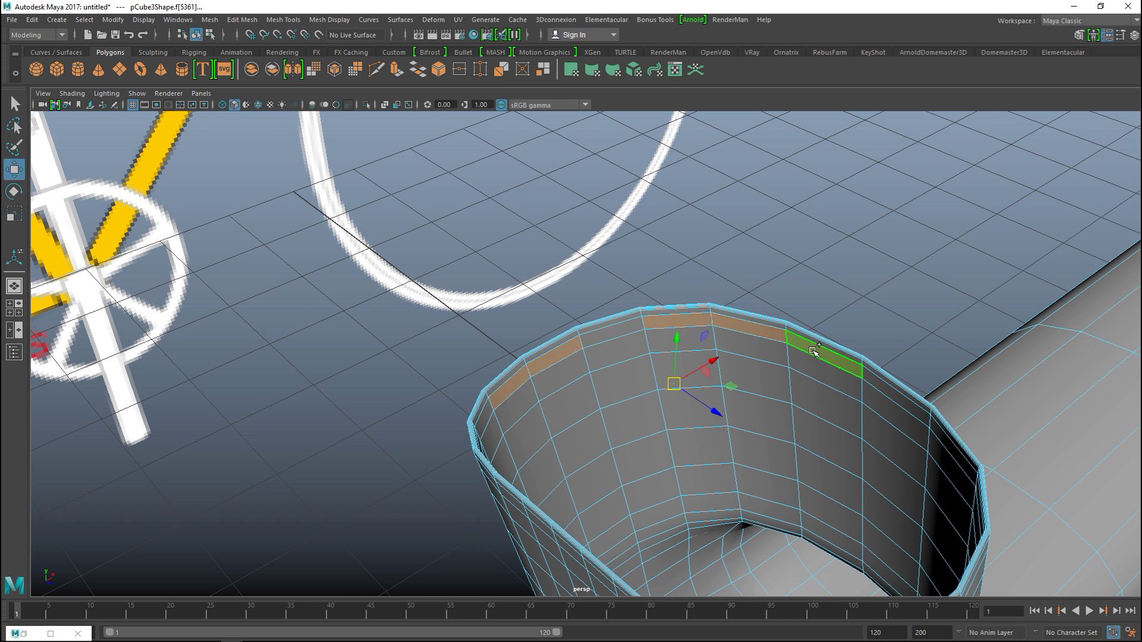
left_click(883, 384, "shift")
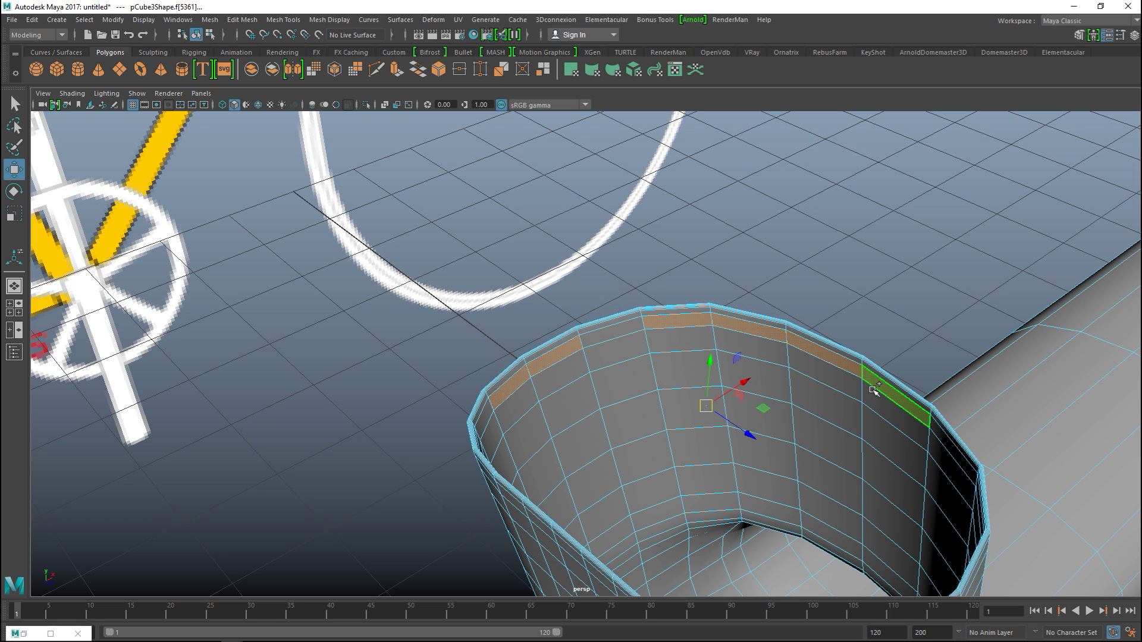
left_click(618, 330, "shift")
- Add the next faces of the seat tube's inner rim band to the selection, working around the curved end from the opposite side
left_click_drag(382, 352, 539, 338, "alt")
left_click(616, 192, "shift")
left_click(669, 188, "shift")
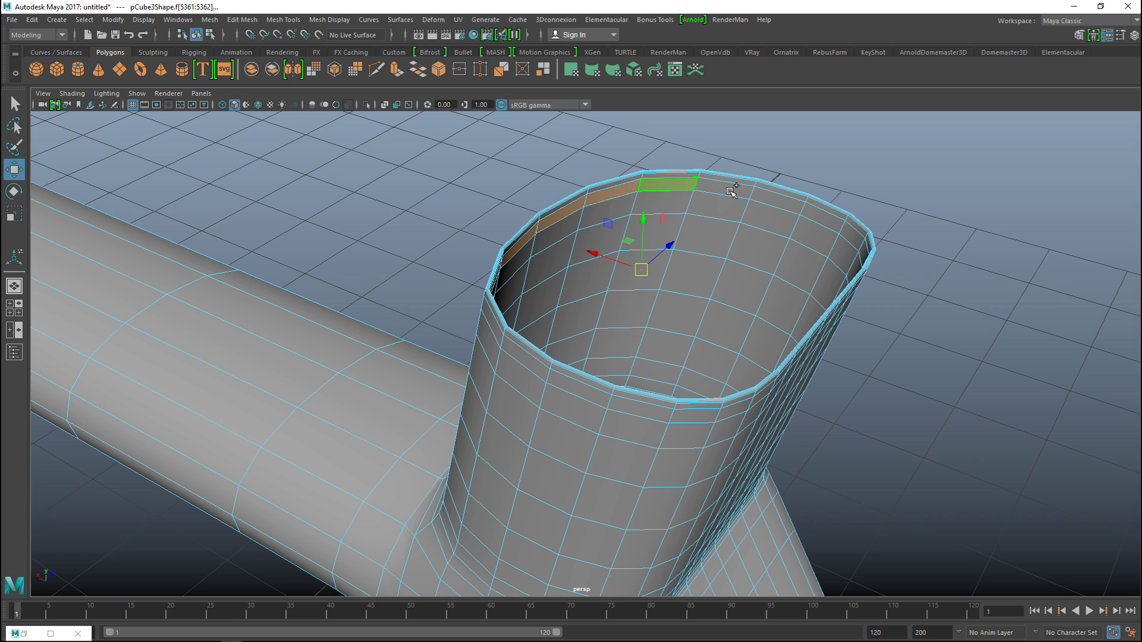
left_click(730, 191, "shift")
left_click(784, 203, "shift")
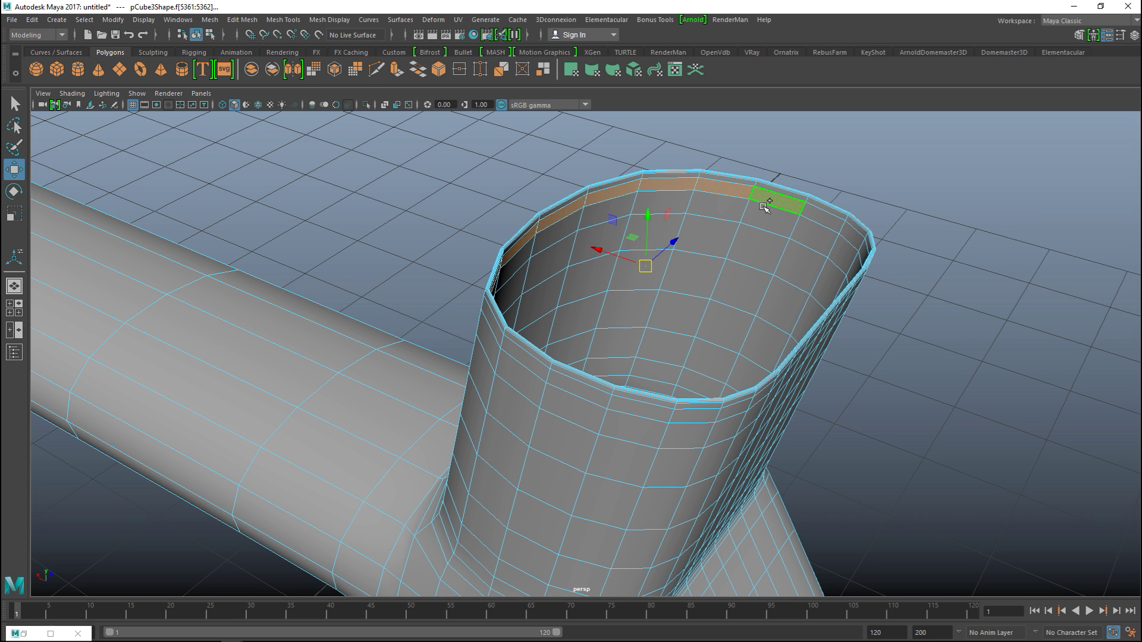
- Add the remaining inner band faces along the seat tube's flat side and last corner to complete the selected ring
left_click_drag(454, 238, 578, 233, "alt")
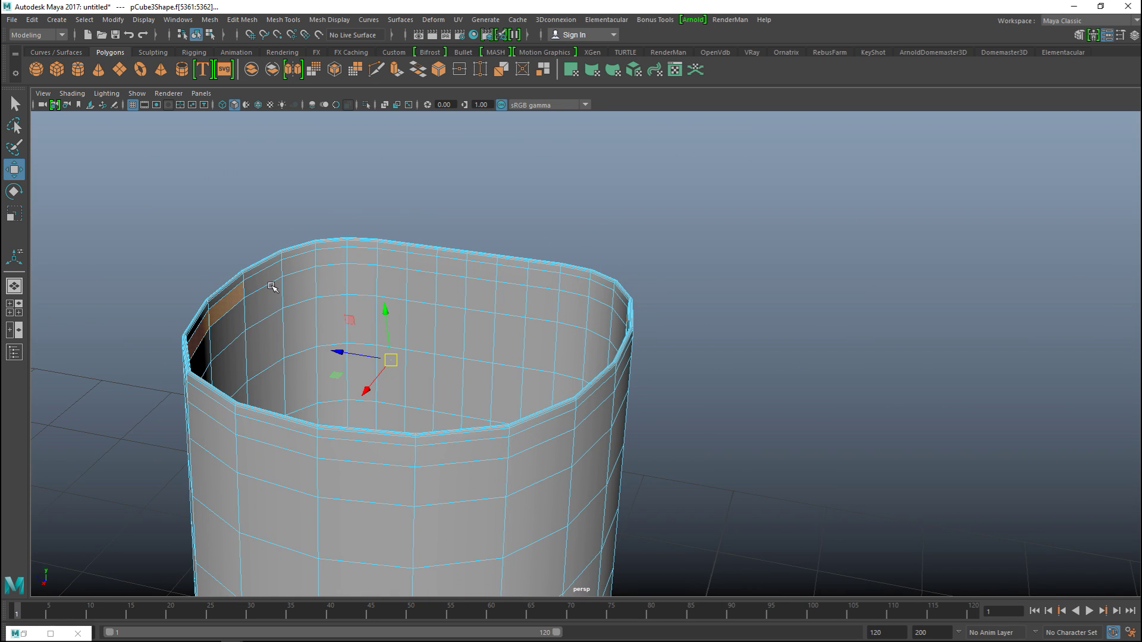
left_click(269, 269, "shift")
left_click(313, 256, "shift")
left_click(365, 255, "shift")
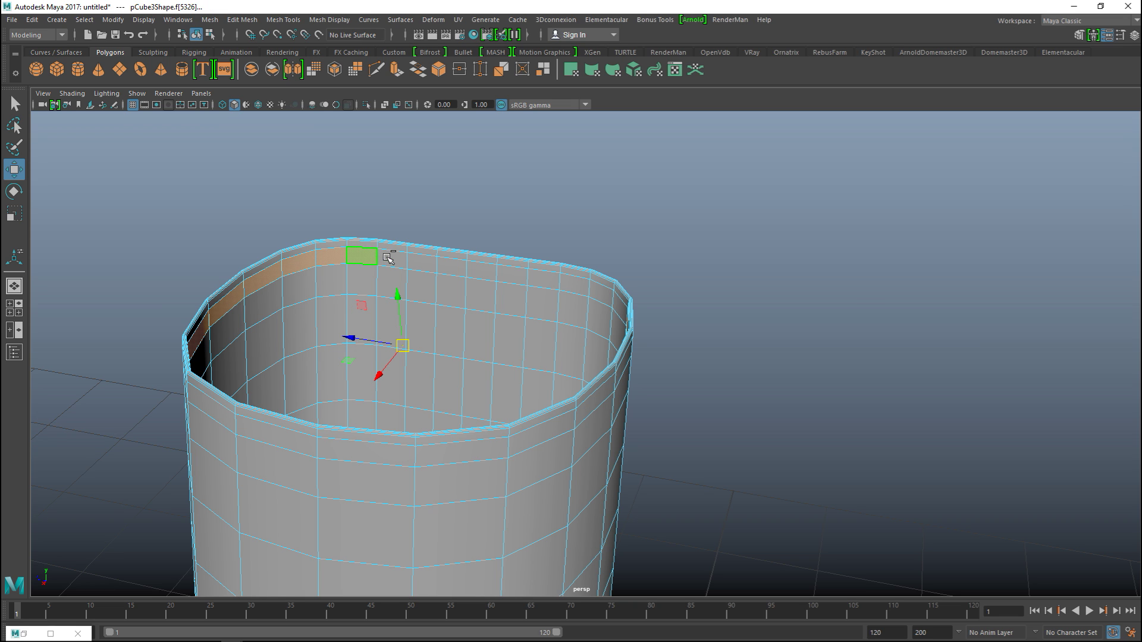
left_click(418, 262, "shift")
left_click(457, 265, "shift")
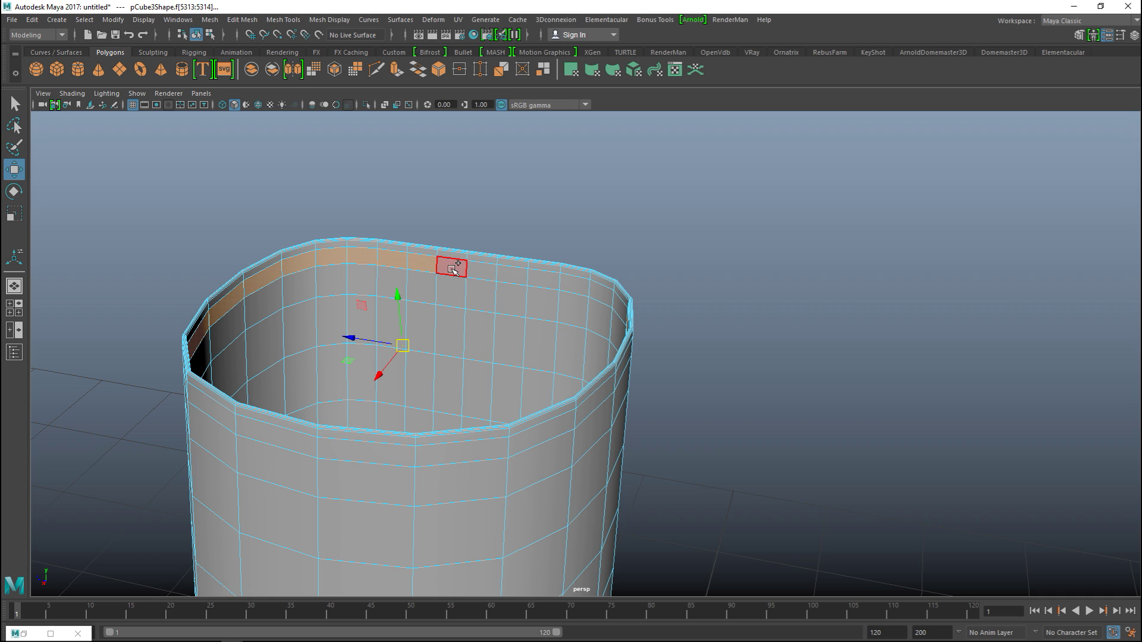
left_click(486, 270, "shift")
left_click(512, 273, "shift")
left_click(544, 279, "shift")
left_click(573, 286, "shift")
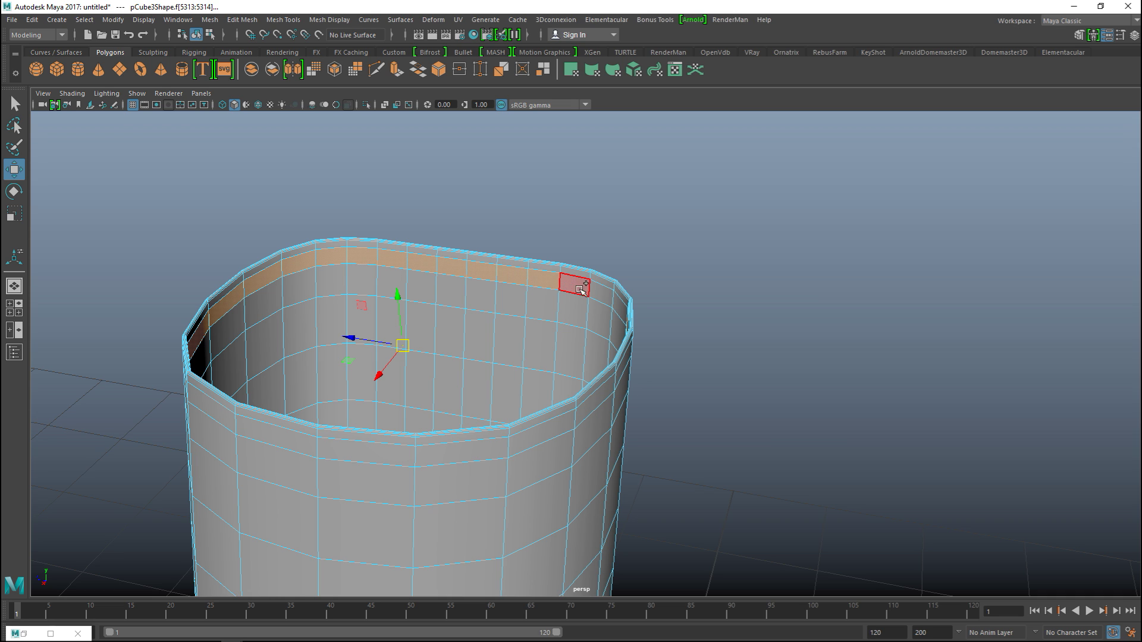
left_click(601, 292, "shift")
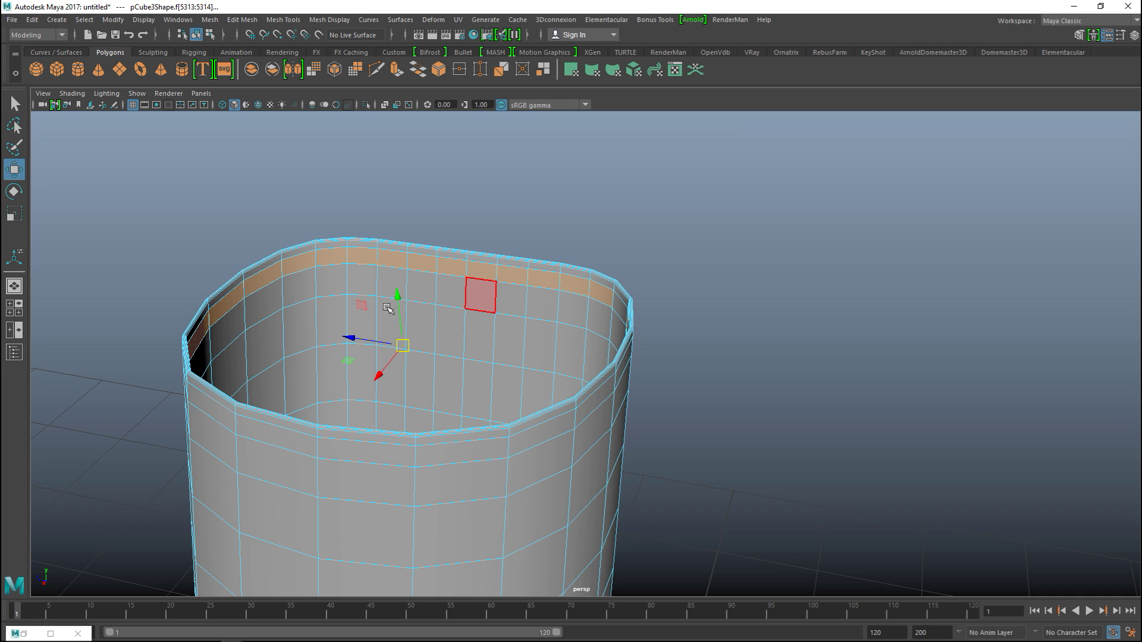
- Extrude the selected ring of faces inside the seat tube's rim with a thickness of 0.02
left_click_drag(481, 310, 501, 329, "alt")
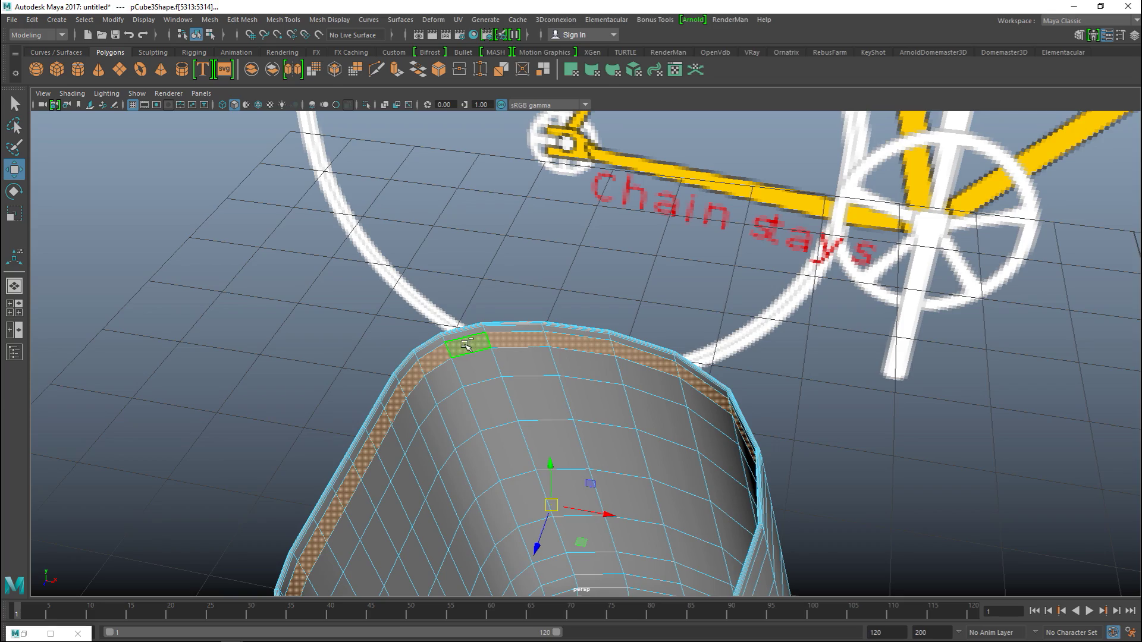
scroll(782, 387, "down", 3)
left_click_drag(807, 398, 779, 404, "alt")
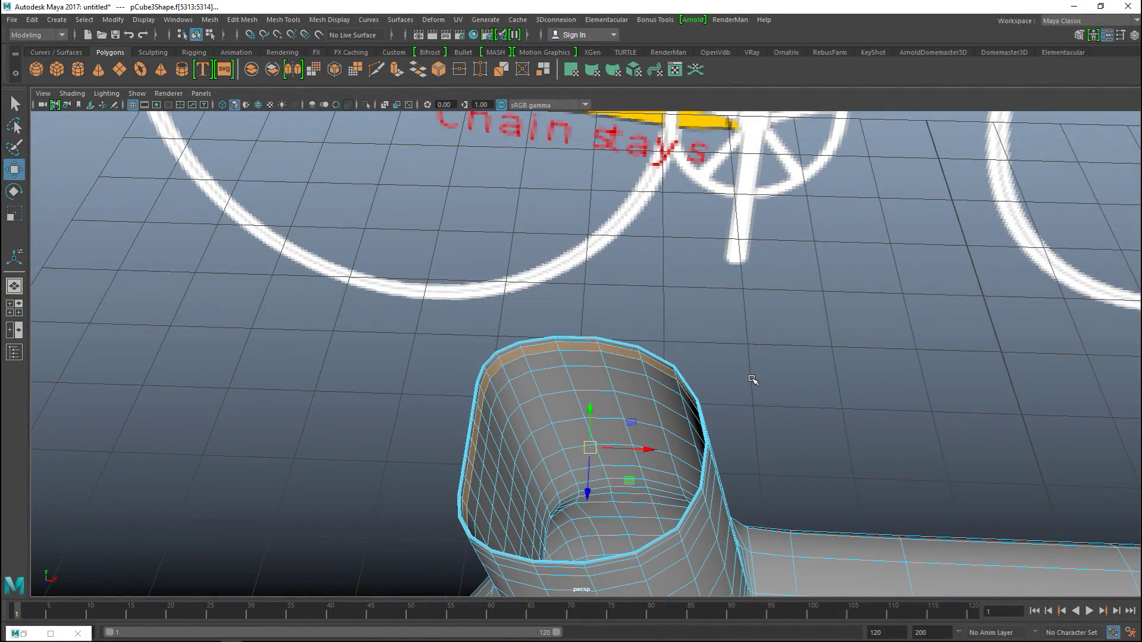
key("y")
key("ctrl+e")
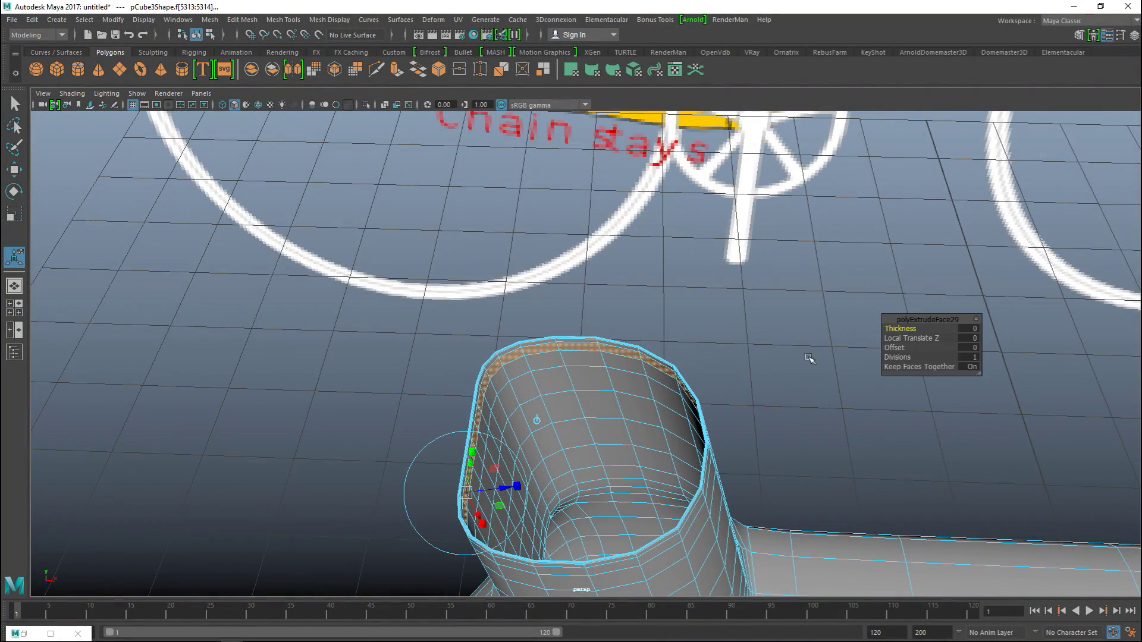
left_click(900, 328)
left_click_drag(910, 328, 915, 328)
left_click(968, 329)
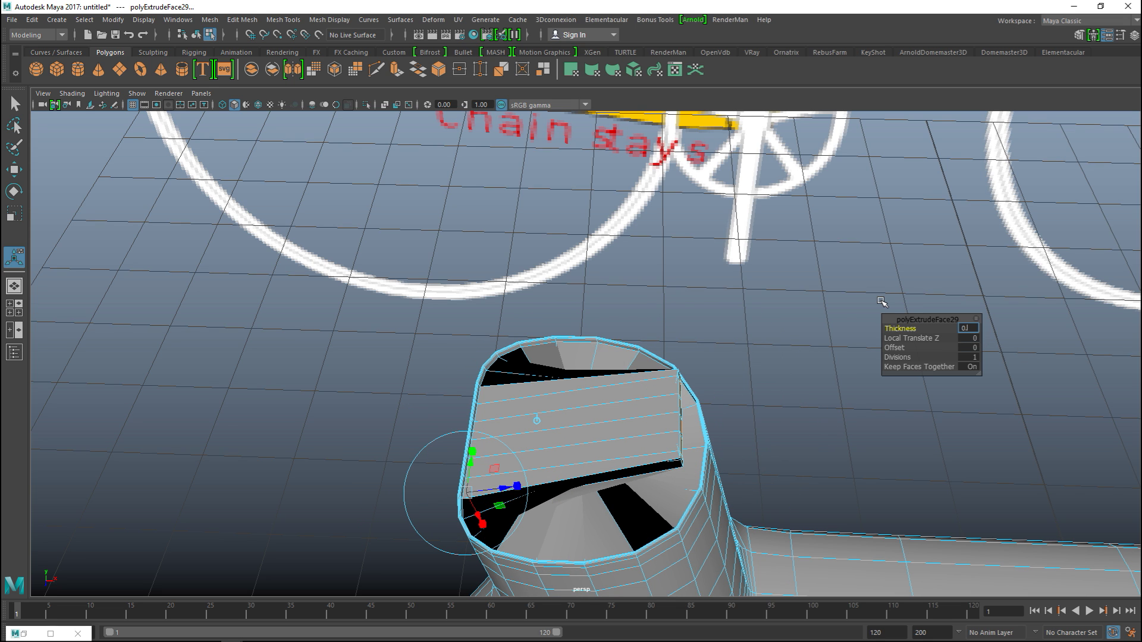
key("Return")
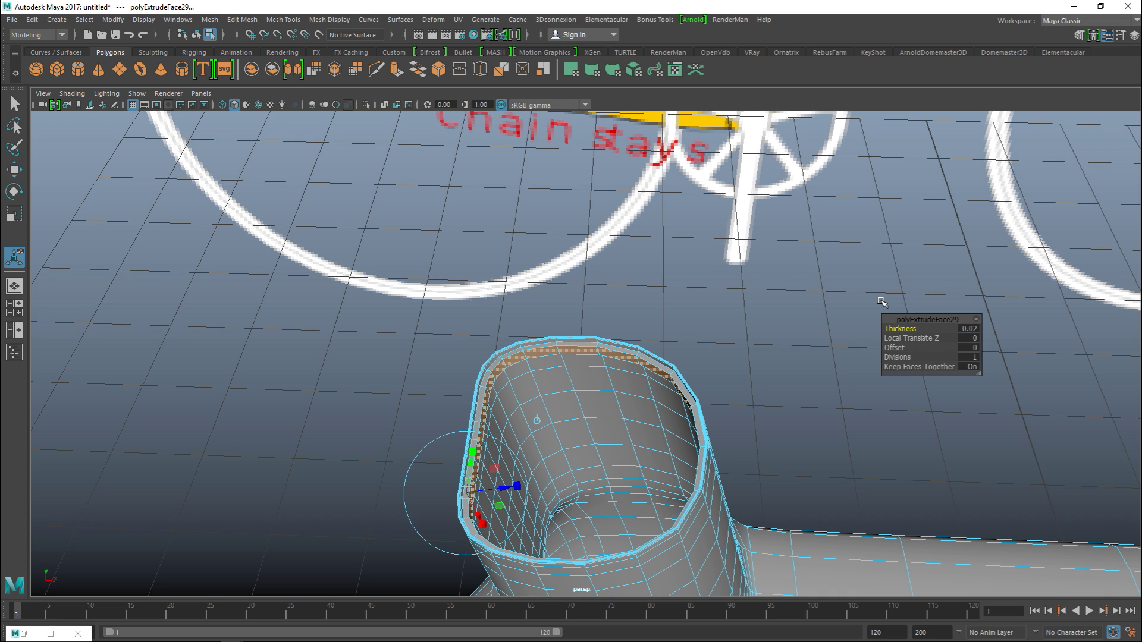
- Try an extrusion thickness of 0.06 for the rim, and set it to 0.04 instead
left_click(970, 328)
key("Return")
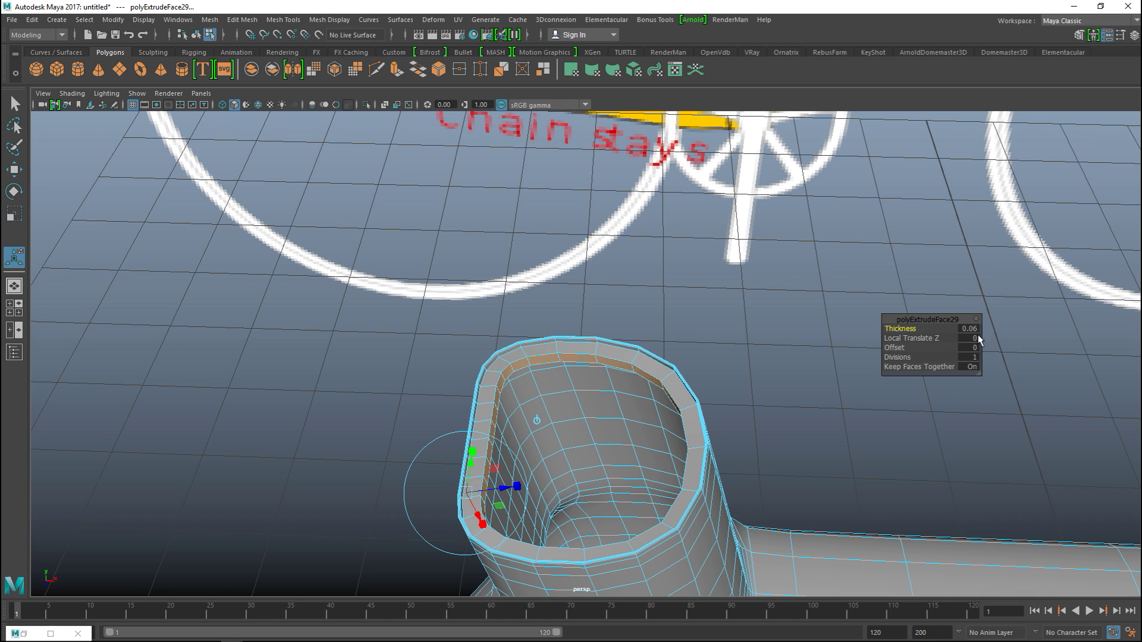
left_click(967, 329)
key("Return")
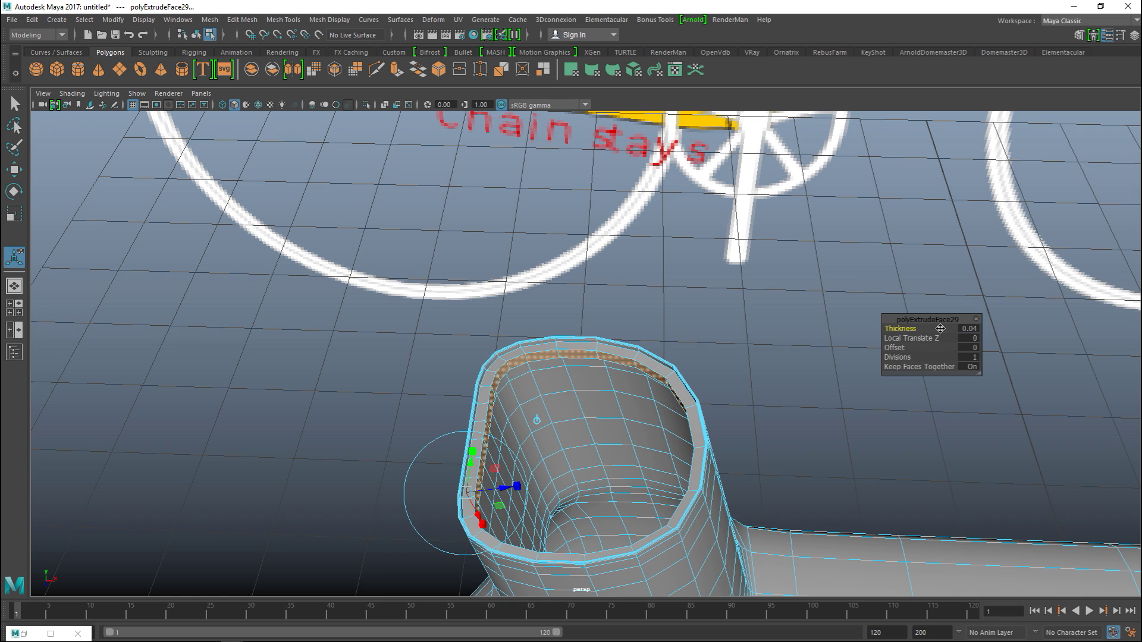
- Select the seat tube rim's top faces from the rear curve around the corner and along the flat side
left_click(748, 318)
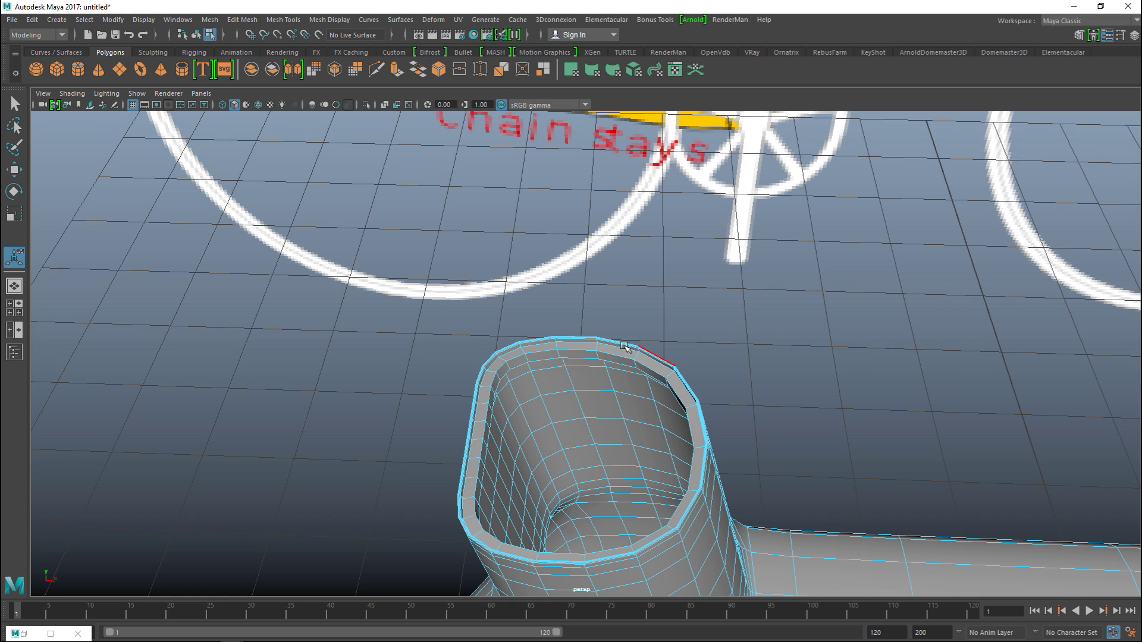
left_click(580, 344, "shift")
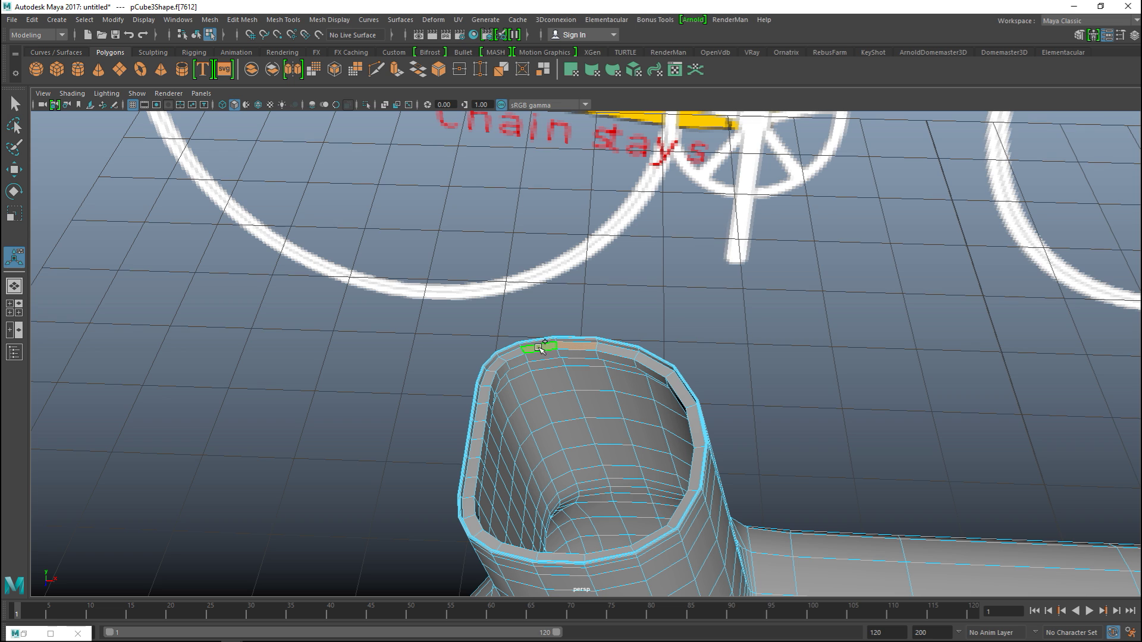
scroll(605, 379, "up", 2)
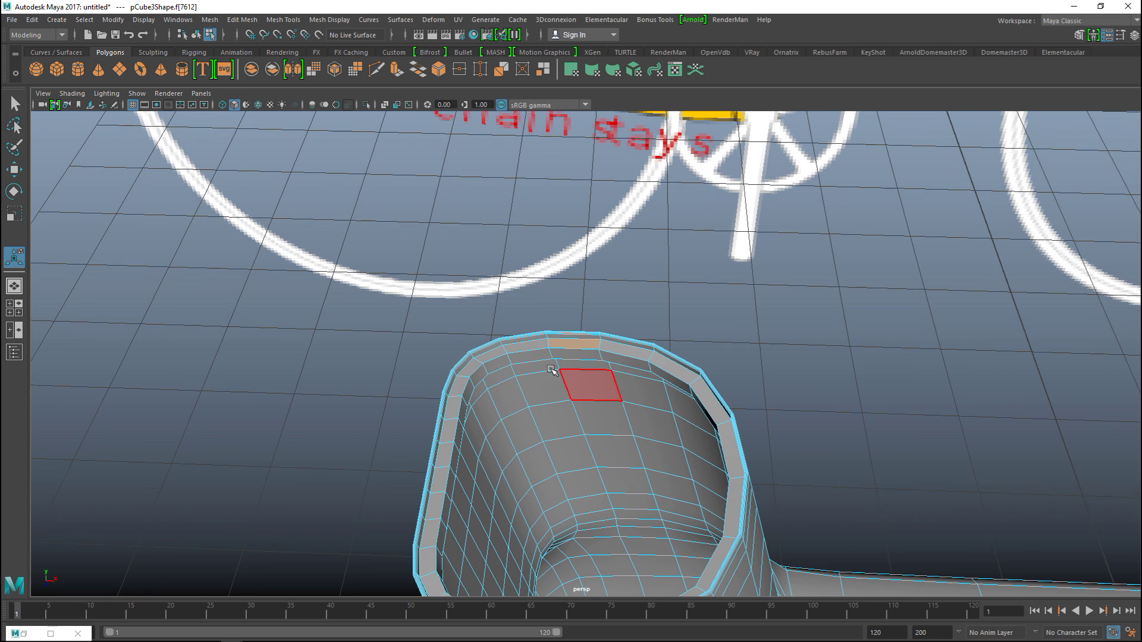
left_click(526, 346, "shift")
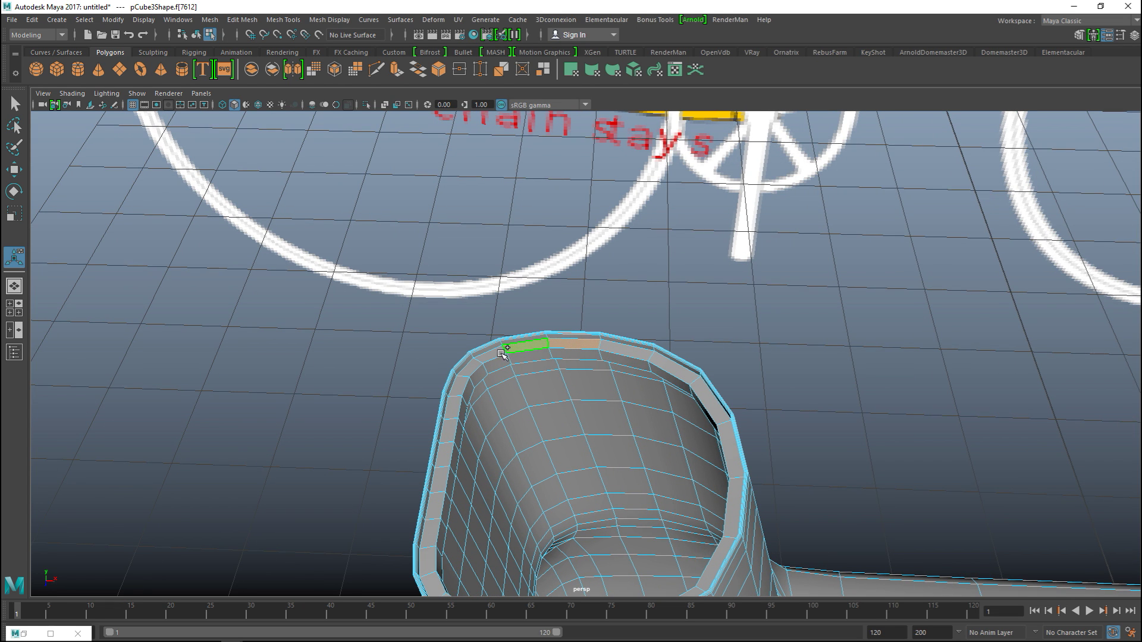
left_click(474, 370, "shift")
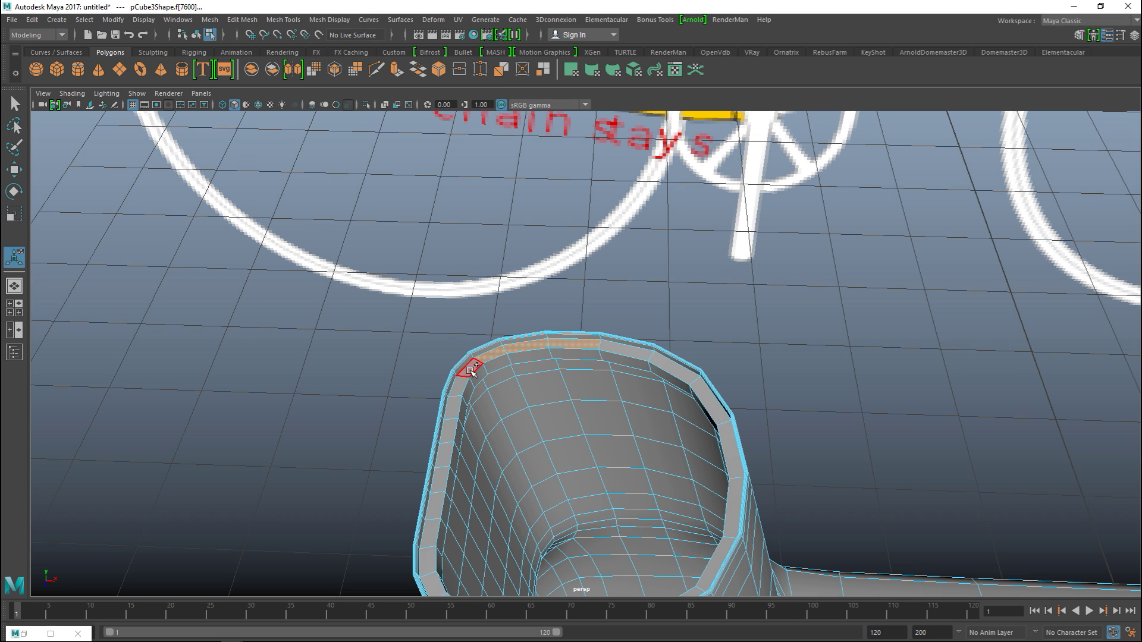
left_click(458, 390, "shift")
left_click(452, 408, "shift")
left_click(441, 453, "shift")
left_click(439, 470, "shift")
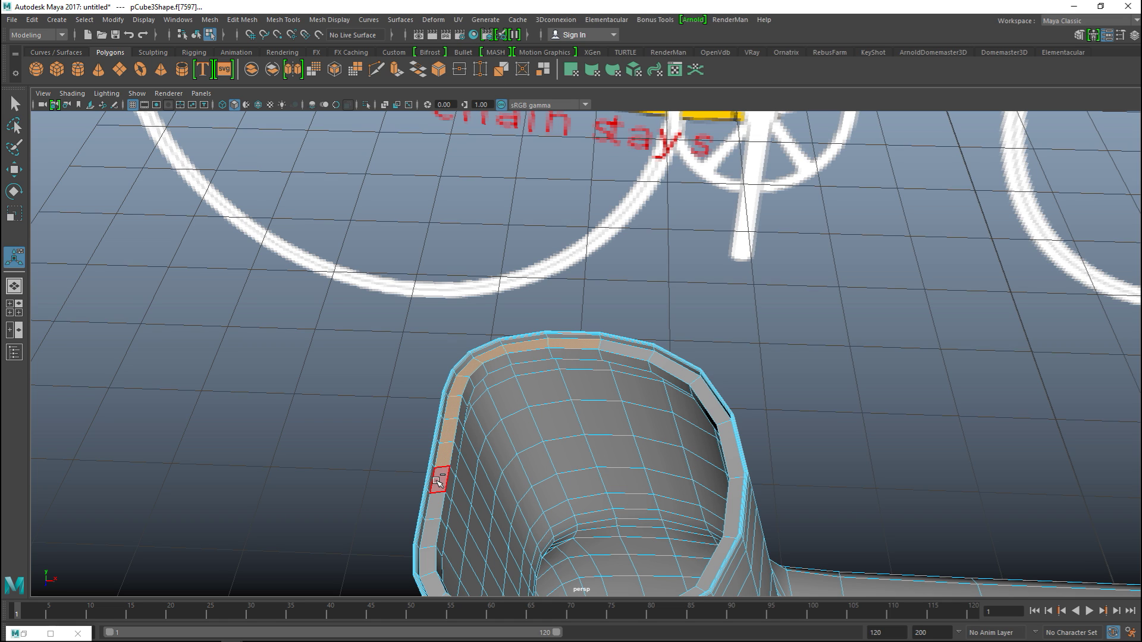
left_click(435, 505, "shift")
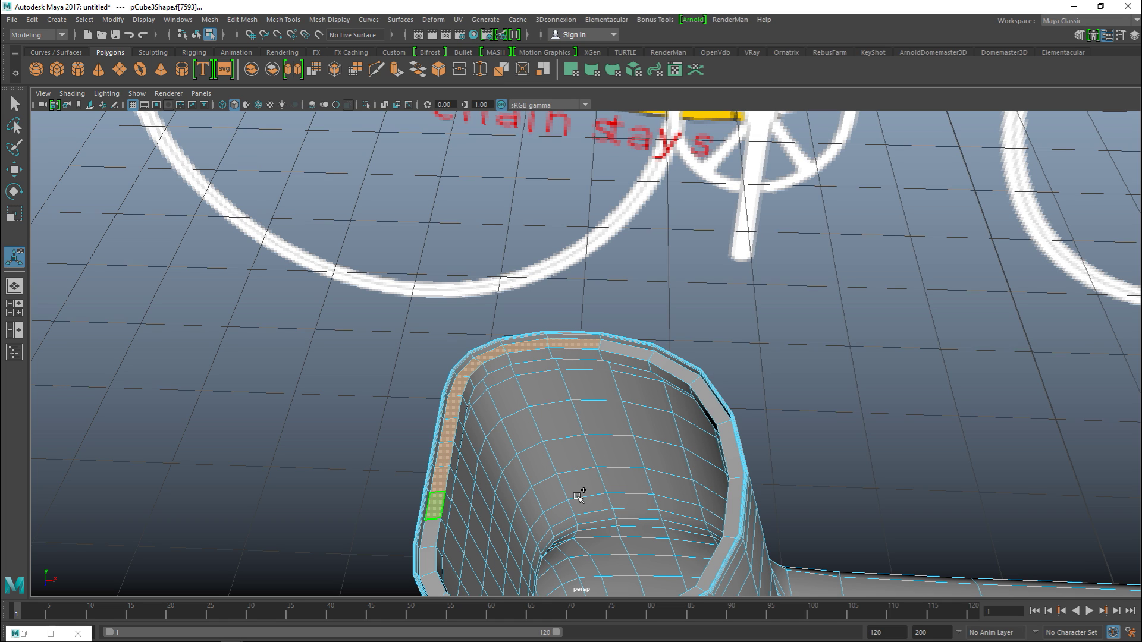
- Add the rim's top faces on the opposite curved side of the seat tube opening to the selection
left_click(622, 349, "shift")
left_click(675, 368, "shift")
left_click(709, 397, "shift")
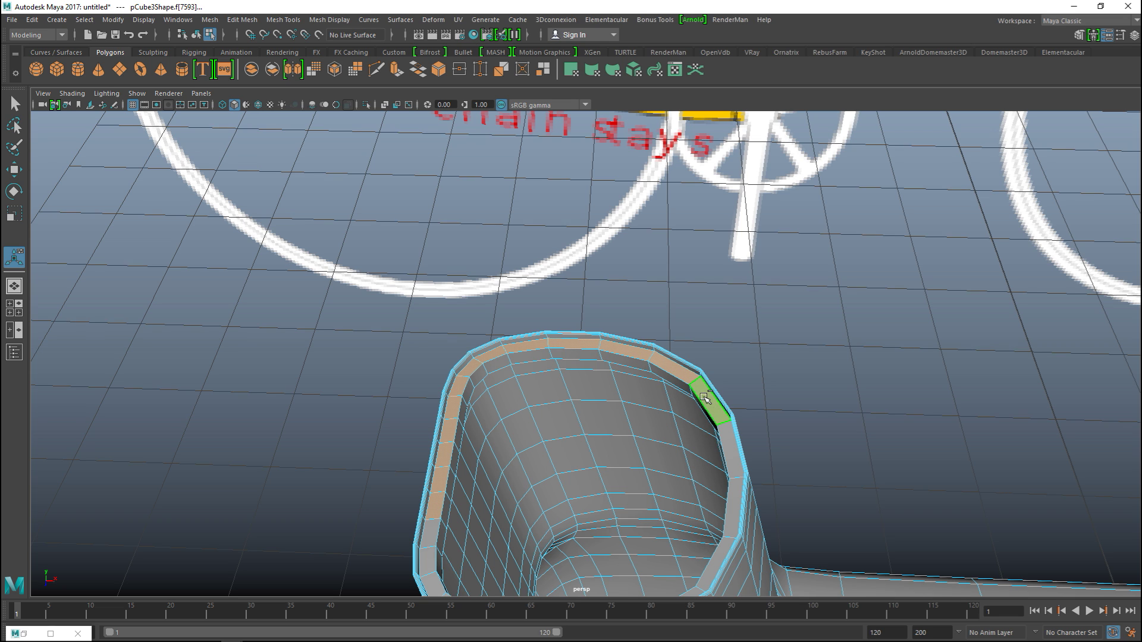
left_click_drag(353, 386, 486, 381, "alt")
left_click(691, 266, "shift")
left_click(761, 266, "shift")
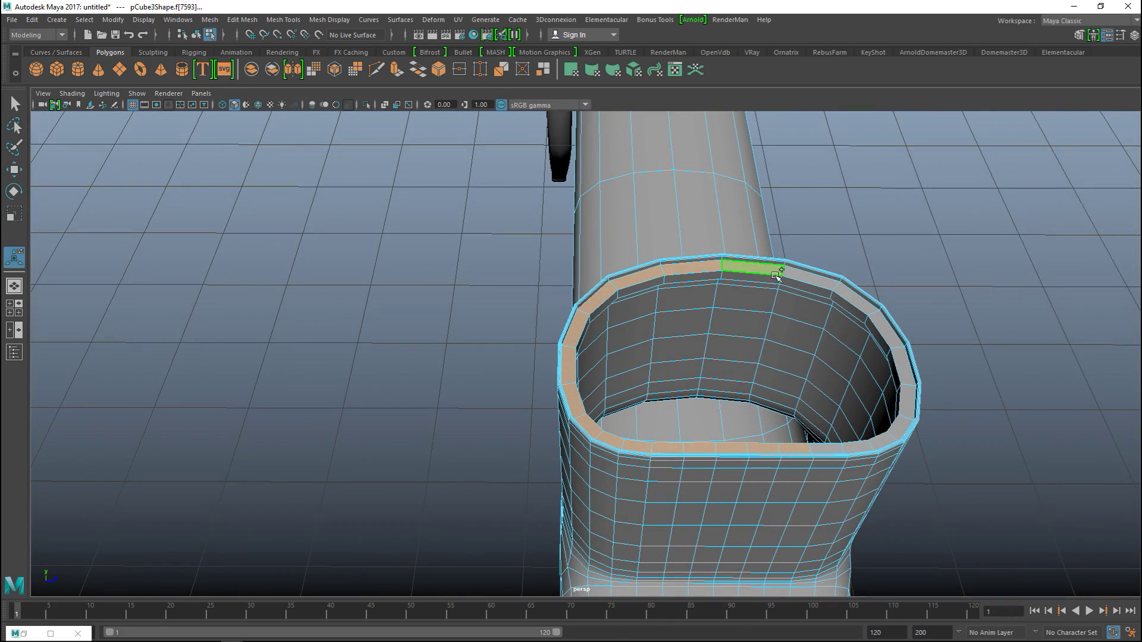
left_click(811, 279, "shift")
left_click(856, 299, "shift")
mouse_move(646, 340)
left_mouse_down("alt")
mouse_move(667, 345)
mouse_move(652, 337)
left_mouse_up("alt")
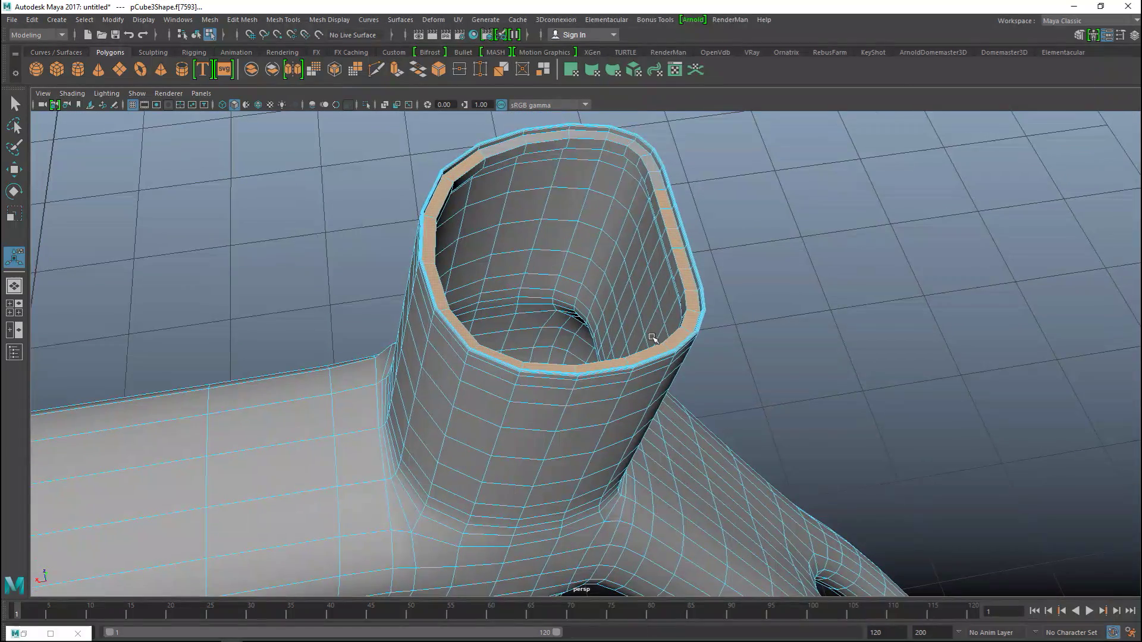
- Add the remaining top faces around the last rounded corner to complete the rim's face ring selection
left_click(506, 149, "shift")
left_click(552, 138, "shift")
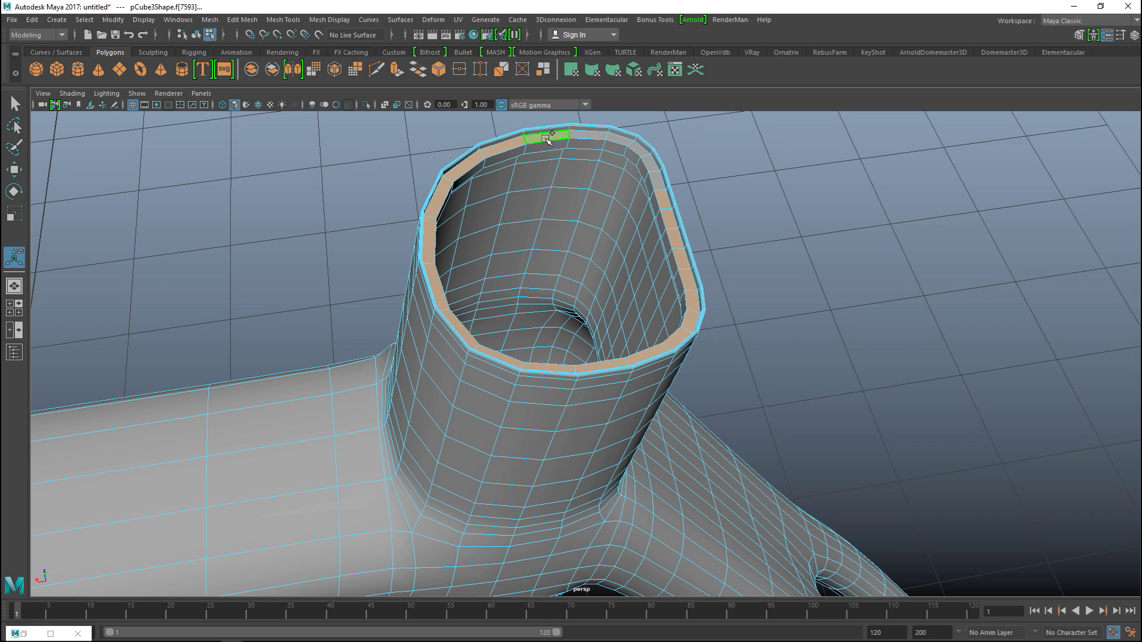
left_click(602, 136, "shift")
left_click(620, 138, "shift")
left_click(639, 150, "shift")
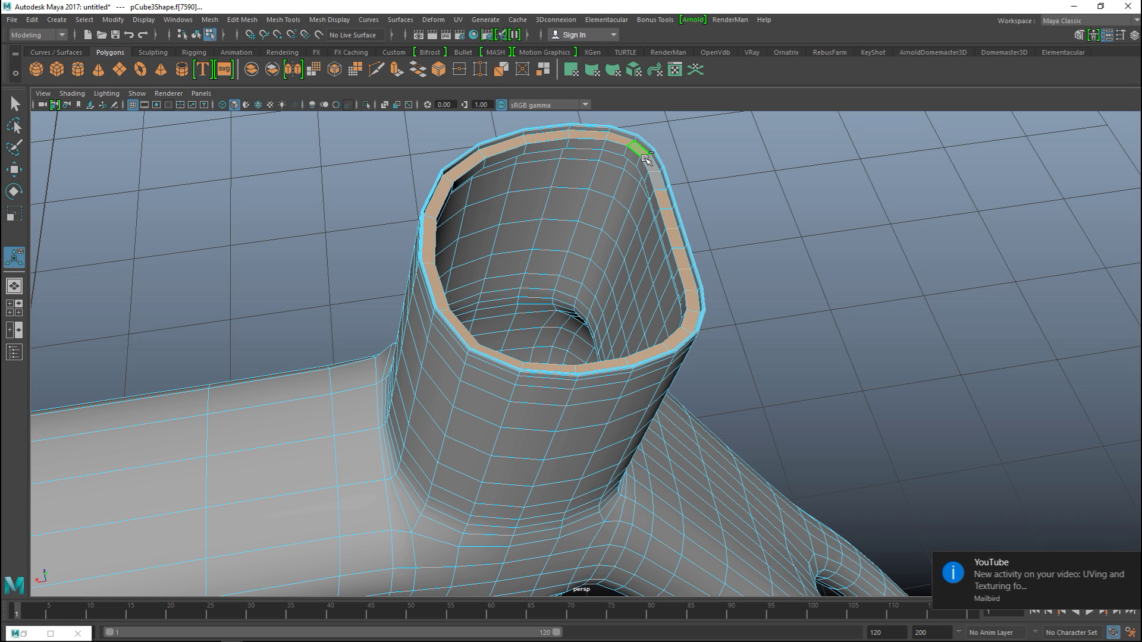
left_click(651, 163, "shift")
left_click(656, 181, "shift")
left_click_drag(754, 225, 762, 246, "alt")
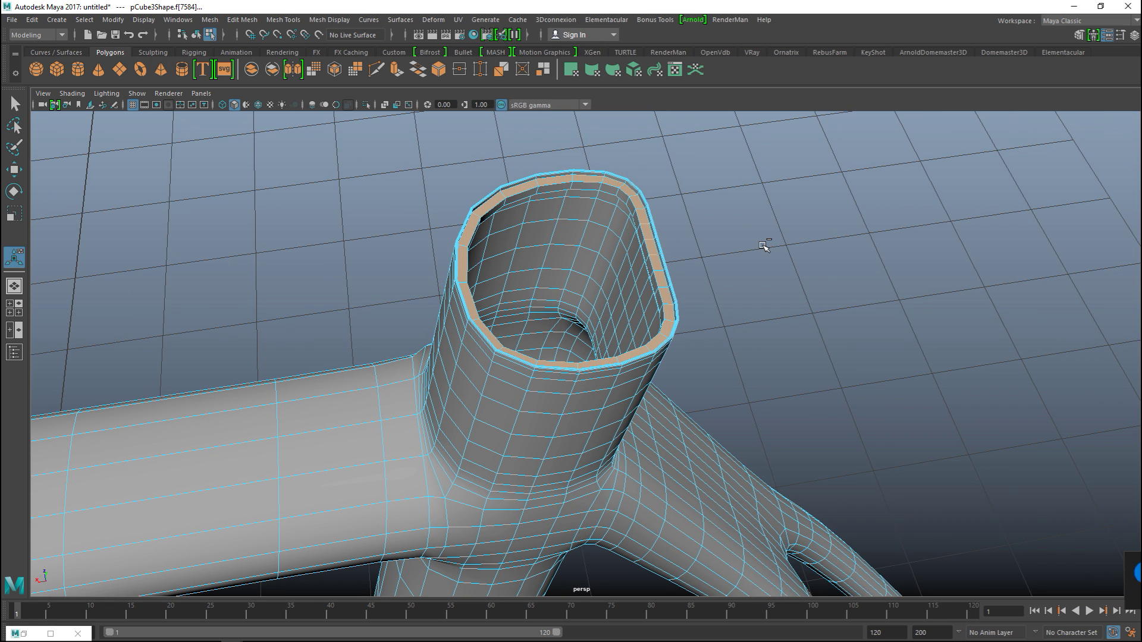
- Extrude the selected rim ring and raise it straight up along the reference seat post in the front view
key("ctrl+e")
key("w")
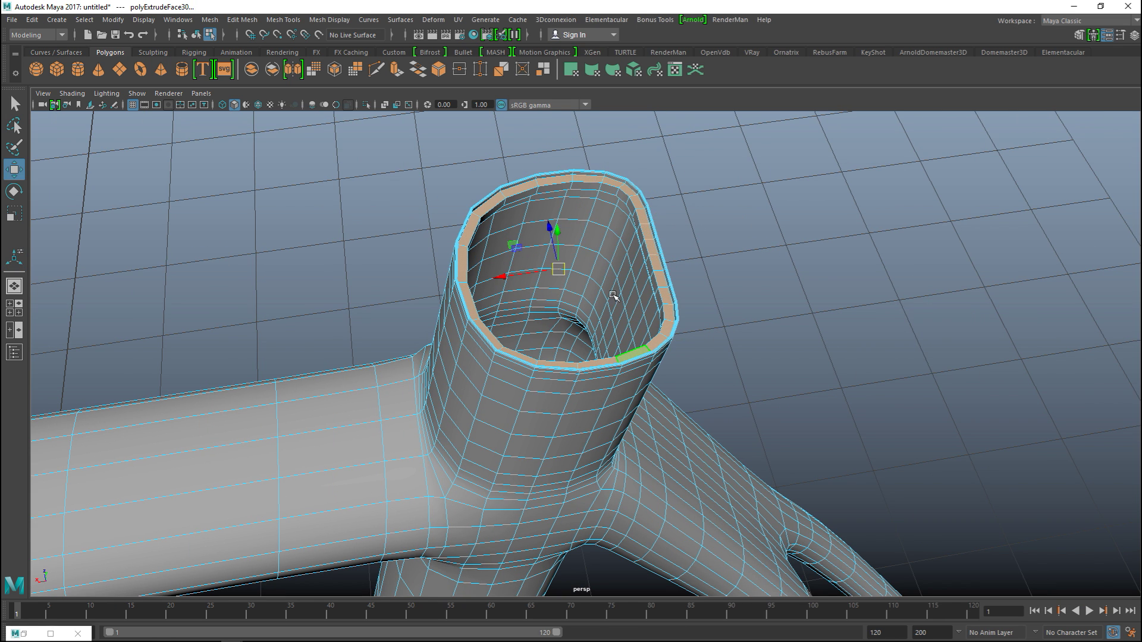
left_click_drag(612, 326, 565, 193, "alt")
left_click(14, 307)
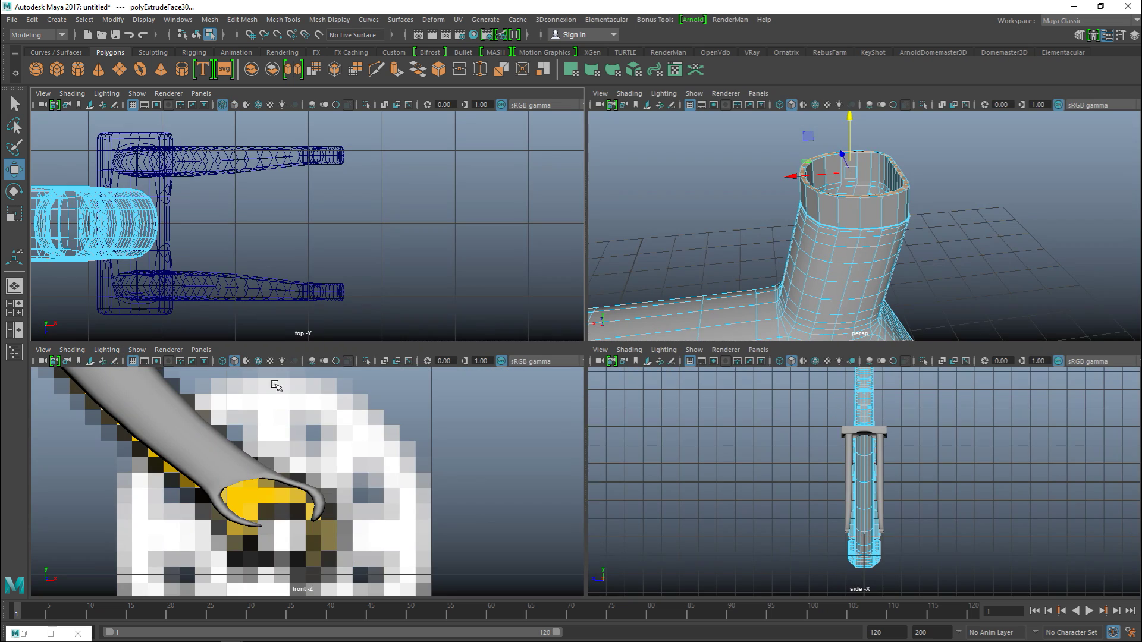
key("space")
scroll(474, 408, "down", 5)
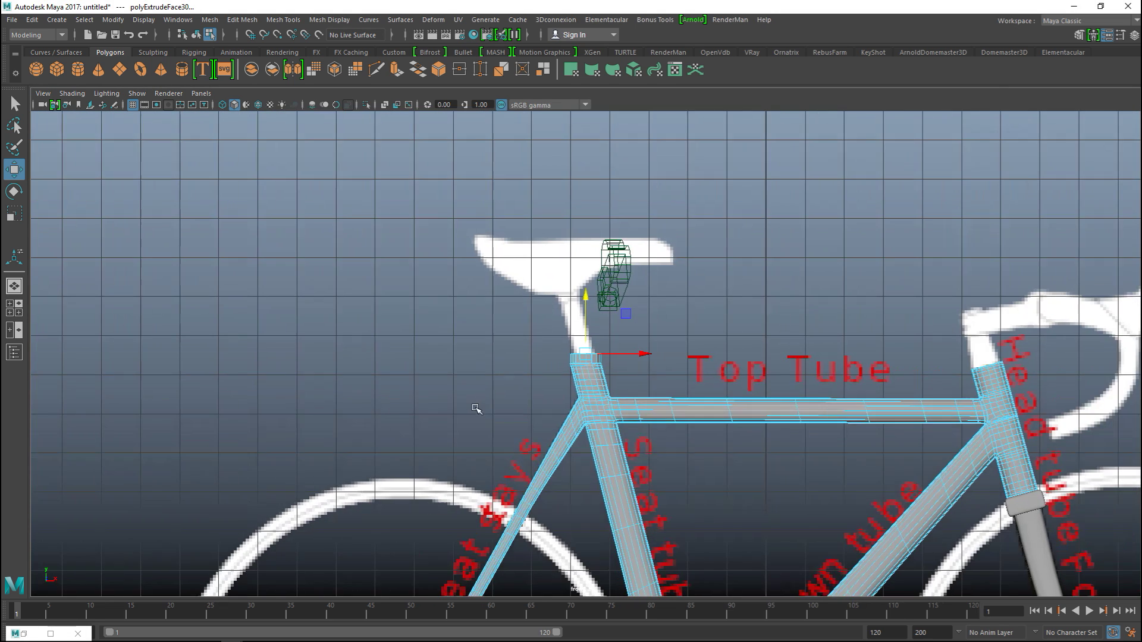
scroll(511, 415, "up", 8)
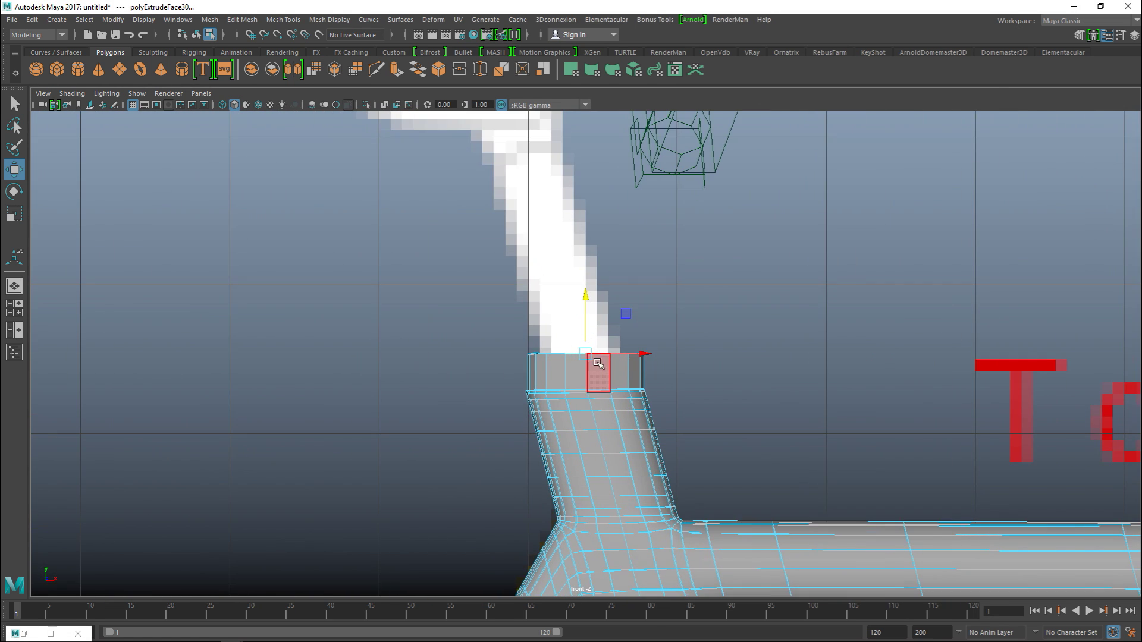
left_click_drag(587, 296, 583, 123)
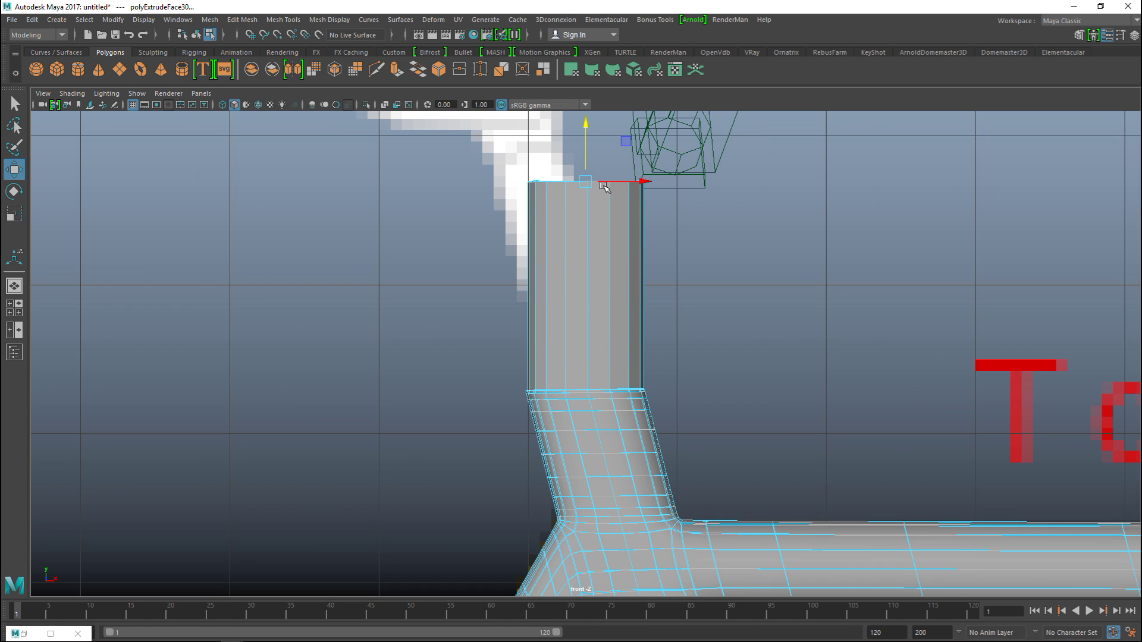
- Raise the extruded ring to the reference saddle and shift it backward so the seat post continues the seat tube's slant
scroll(584, 306, "up", 5)
middle_click_drag(586, 421, 593, 443, "alt")
left_click_drag(579, 364, 577, 173)
scroll(590, 295, "down", 6)
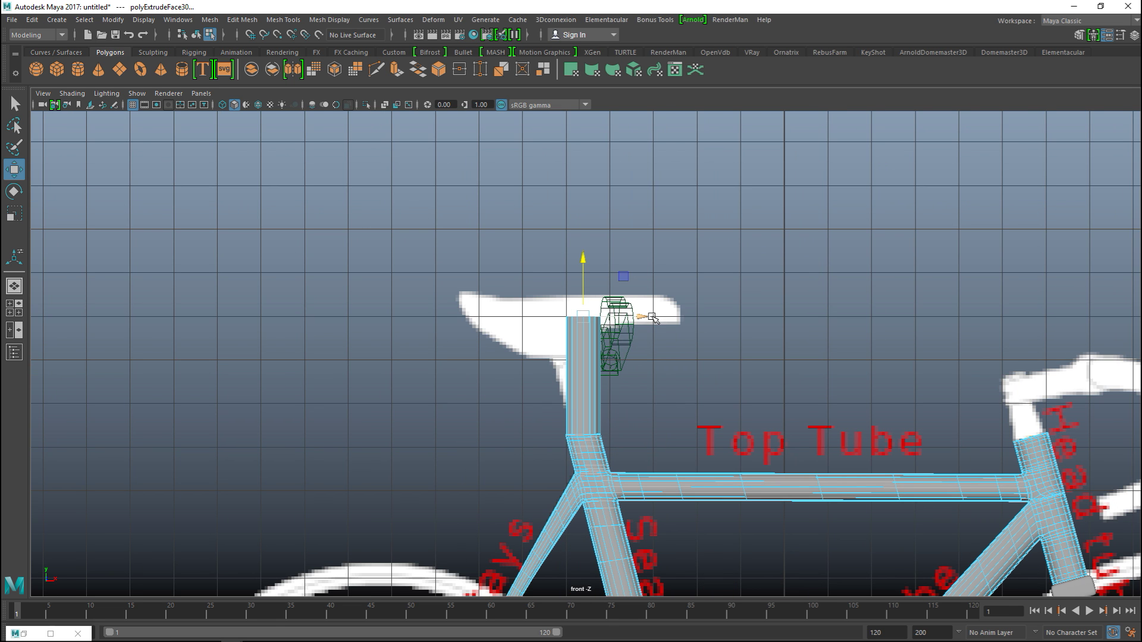
left_click_drag(648, 317, 620, 324)
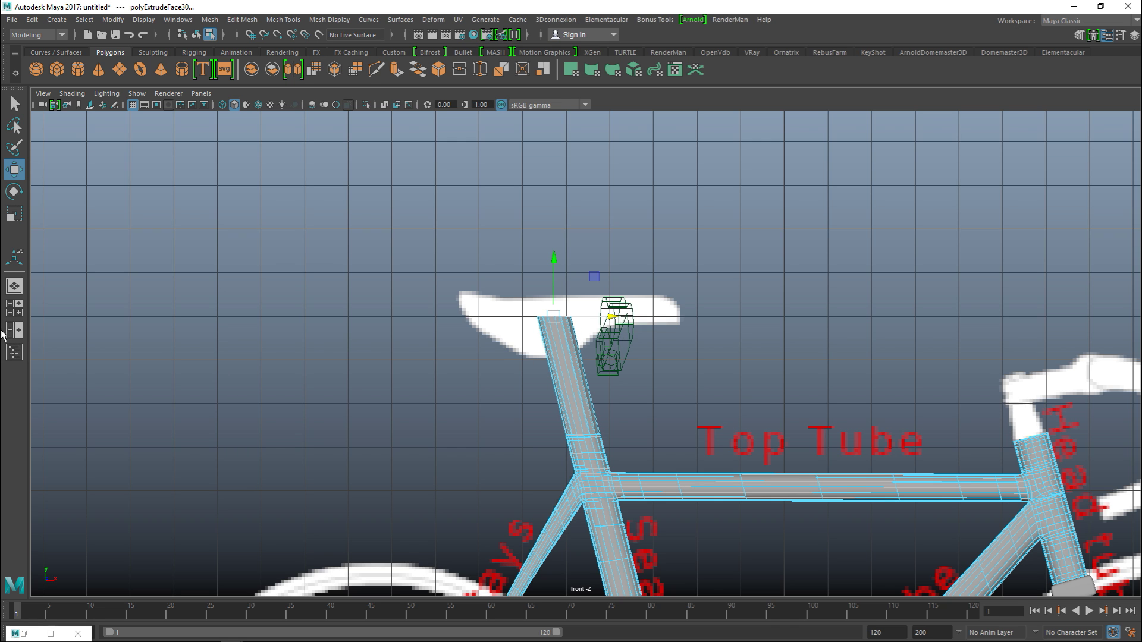
left_click(14, 308)
key("space")
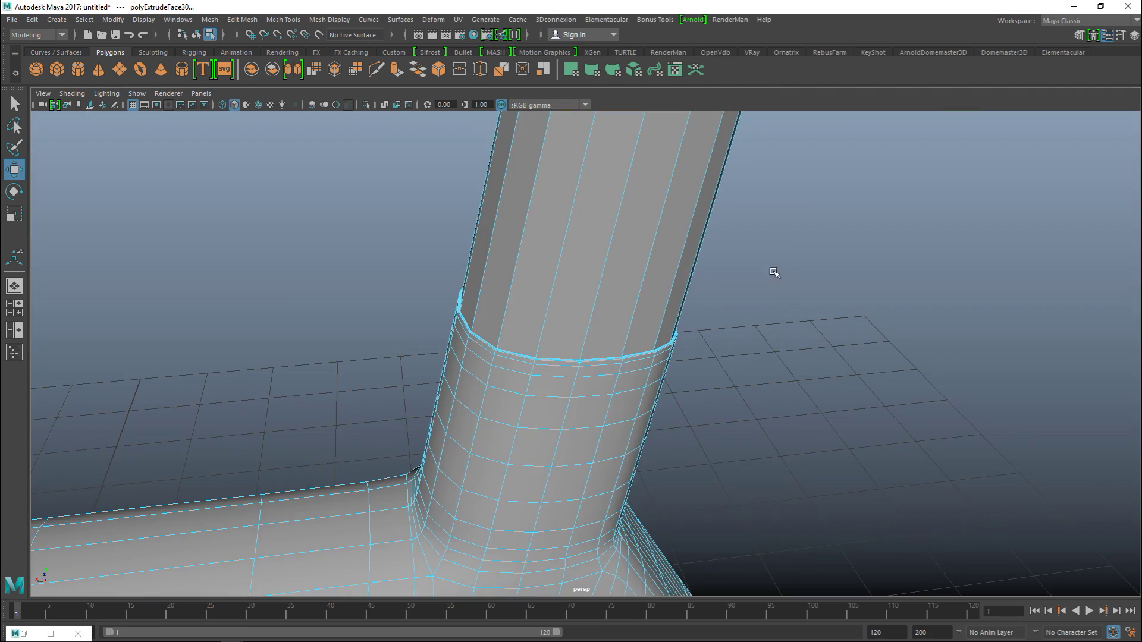
scroll(788, 297, "down", 5)
scroll(766, 321, "down", 4)
left_click_drag(767, 321, 851, 256, "alt")
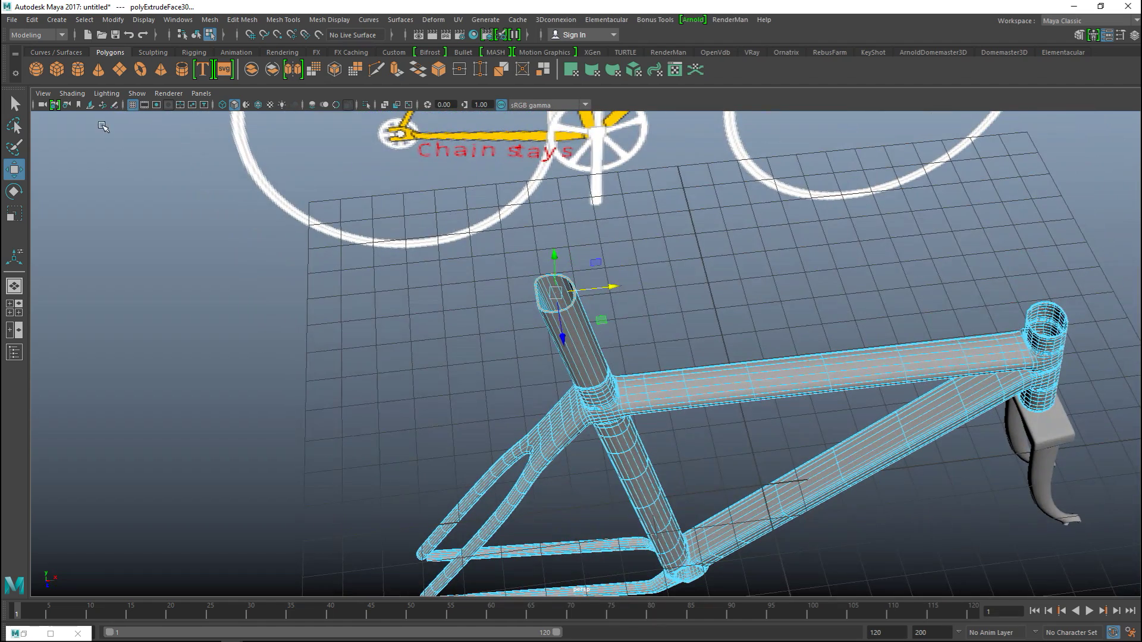
- Save the scene as Bike.mb in the default project's scenes folder, replacing the existing file
left_click(12, 20)
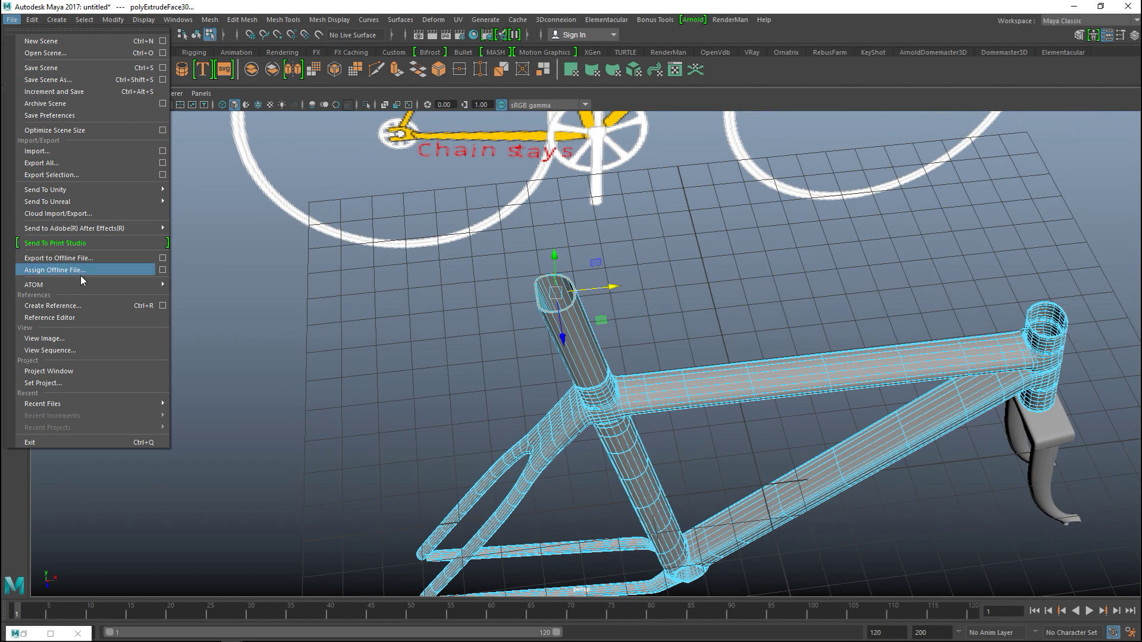
left_click(76, 80)
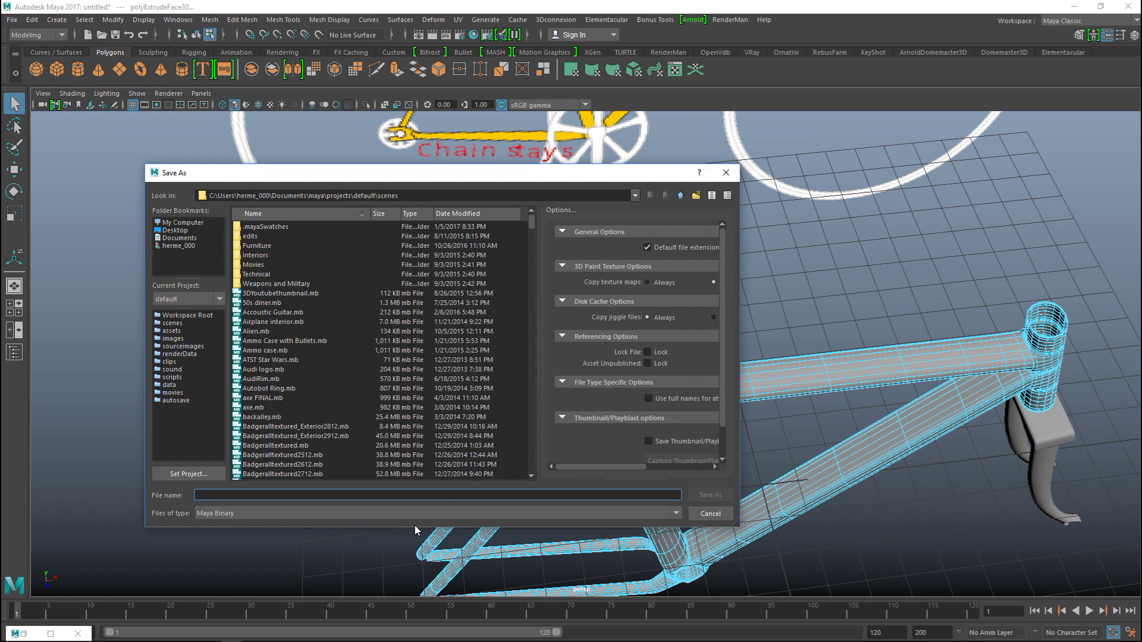
type("Bike")
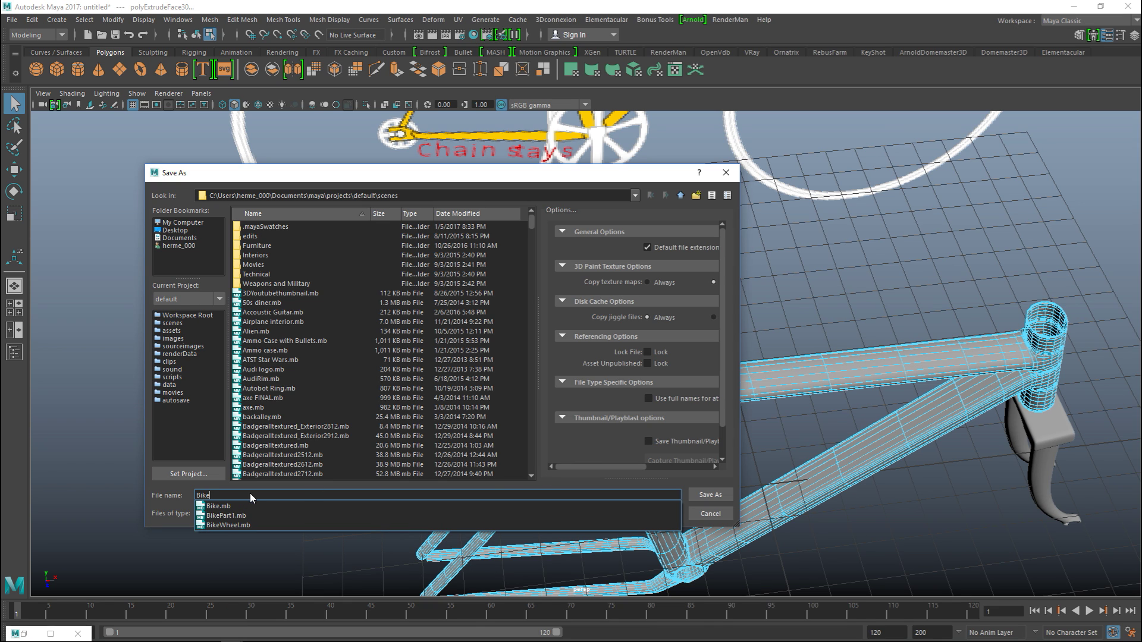
left_click(220, 509)
left_click(688, 500)
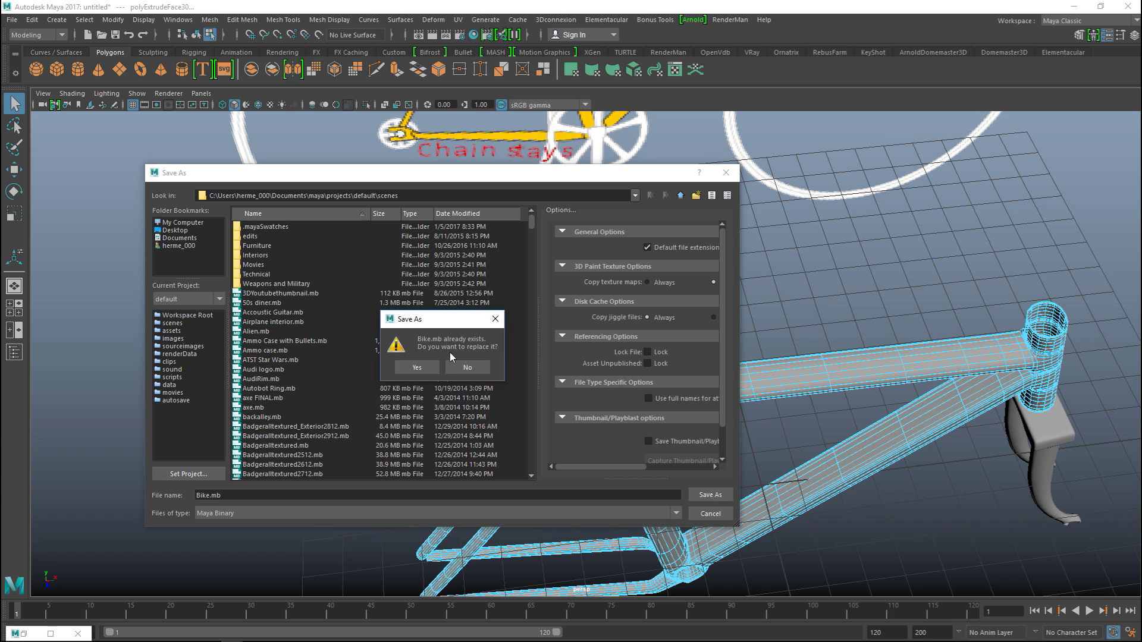
left_click(424, 368)
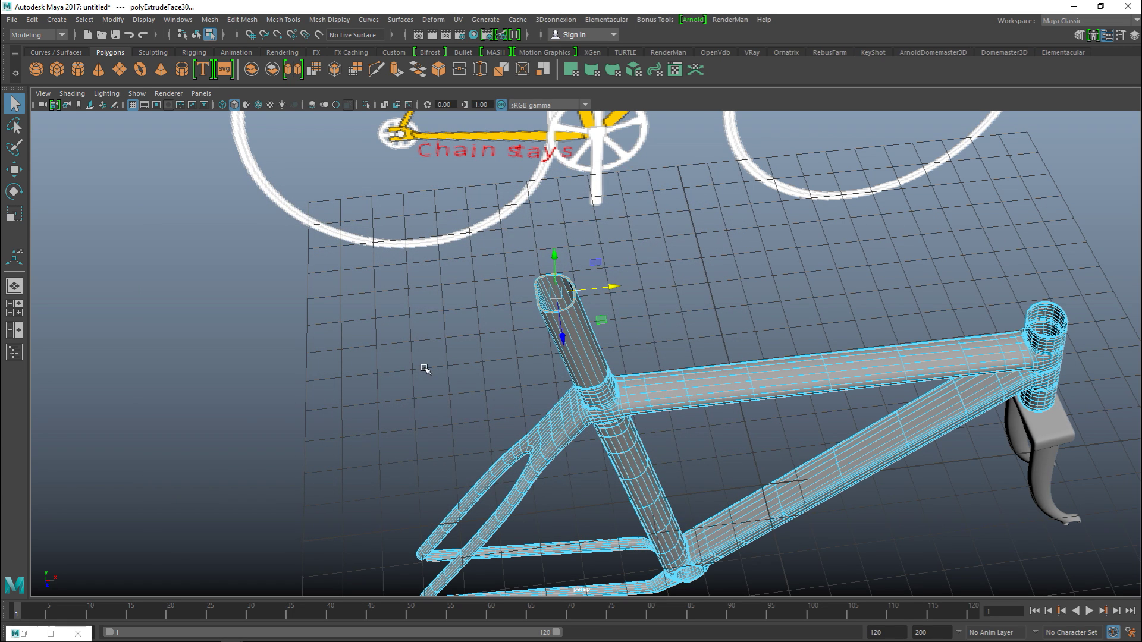
key("w")
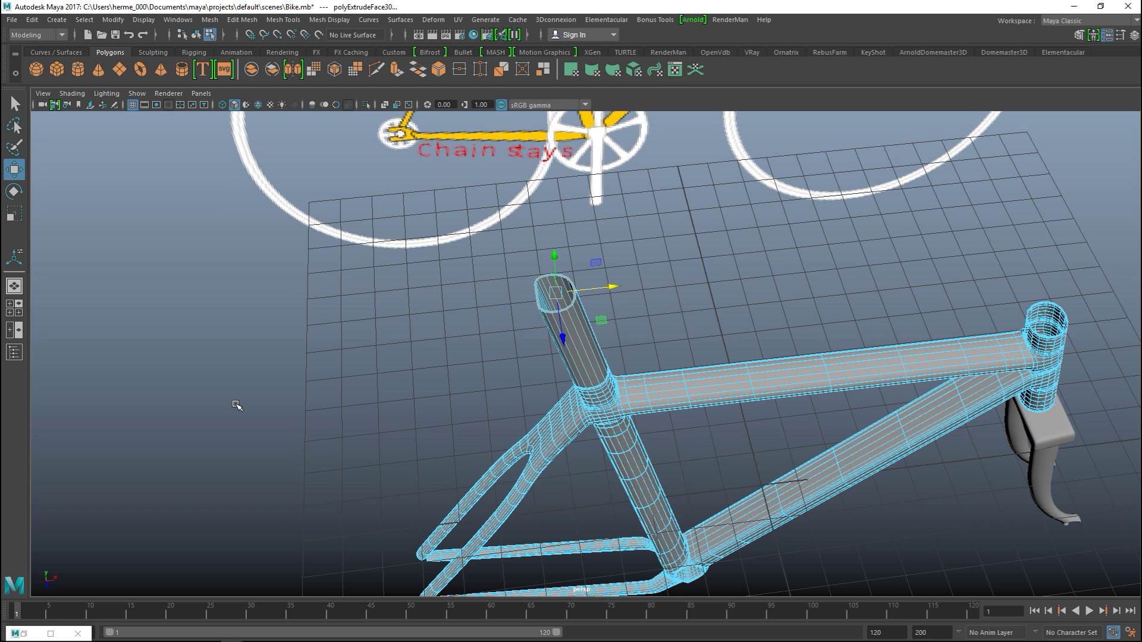
scroll(294, 304, "down", 5)
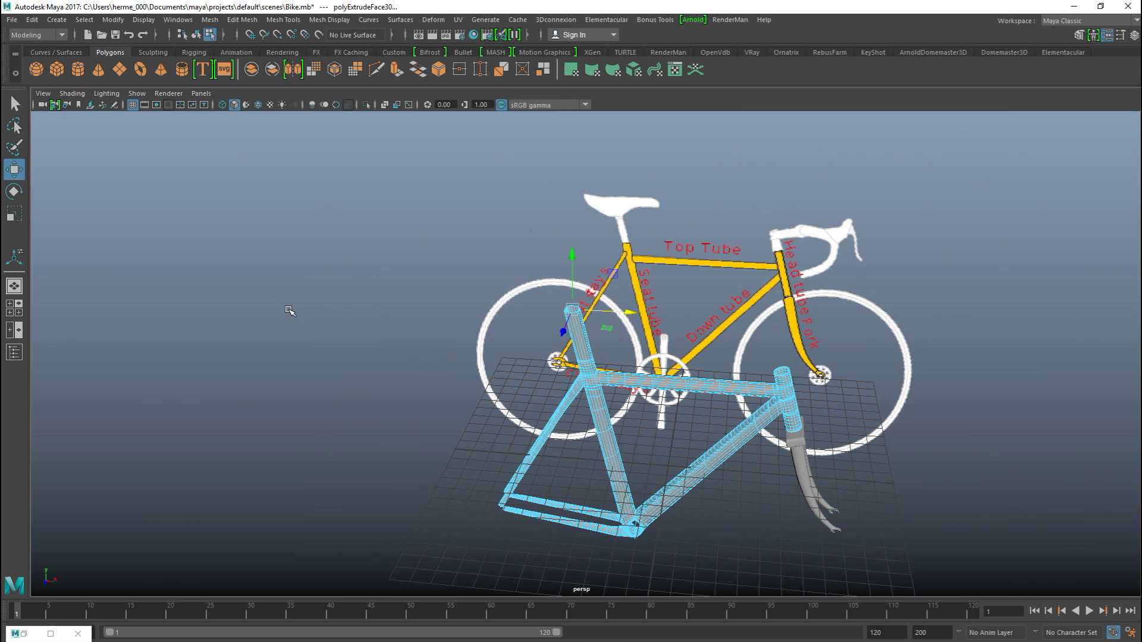
scroll(410, 363, "up", 2)
scroll(416, 366, "down", 2)
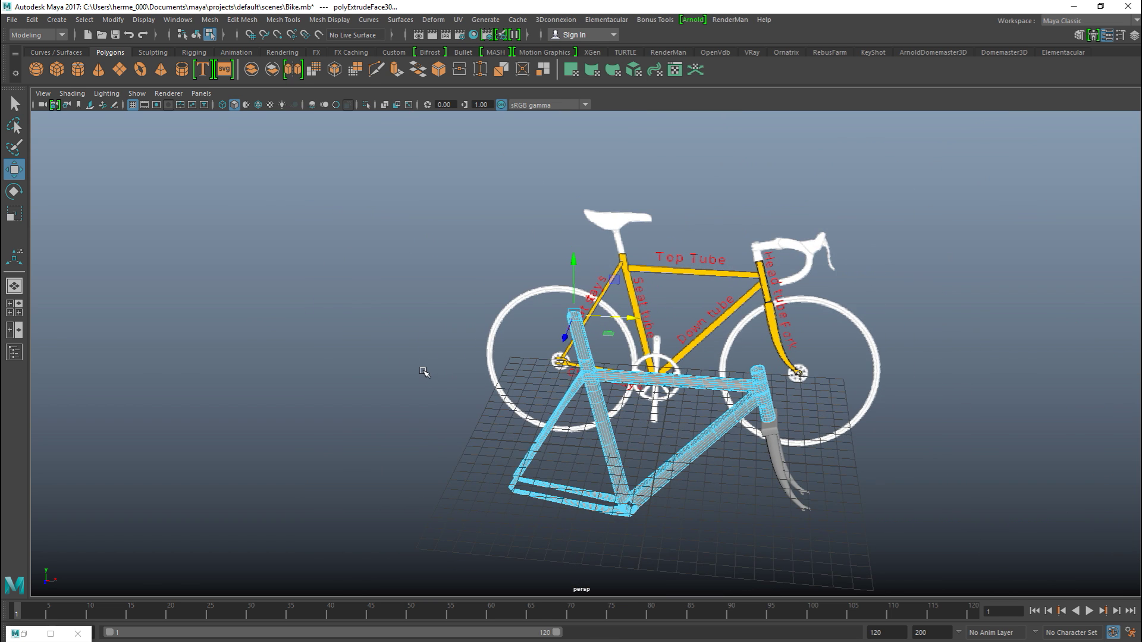
left_click_drag(400, 383, 407, 357, "alt")
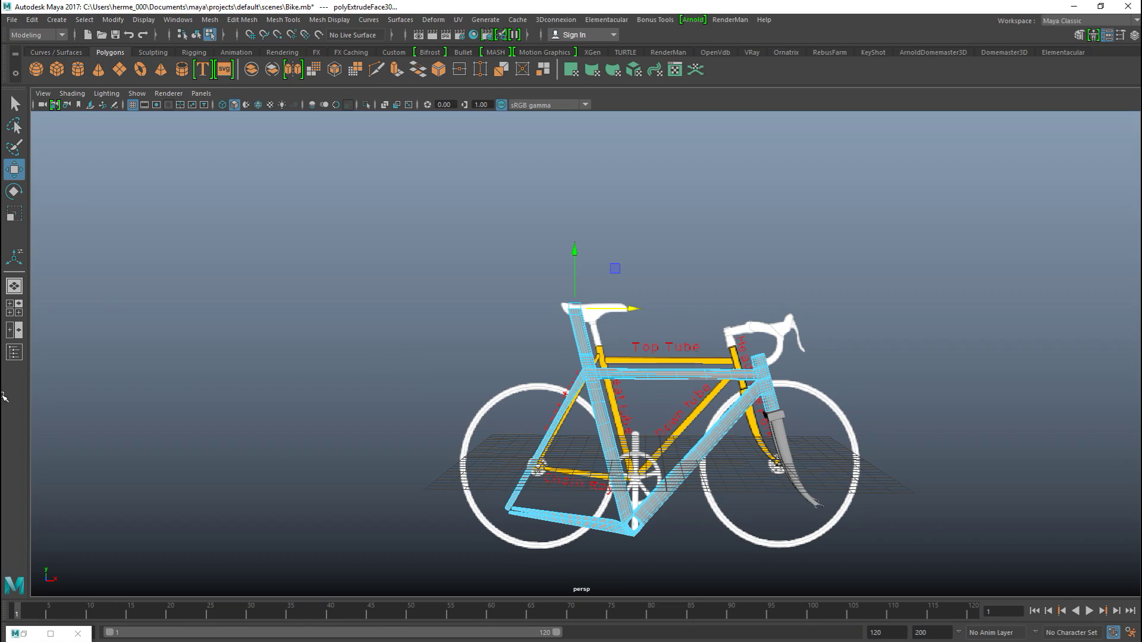
- Return from face editing to object selection and select the front fork blade in the front view
left_click(17, 308)
key("space")
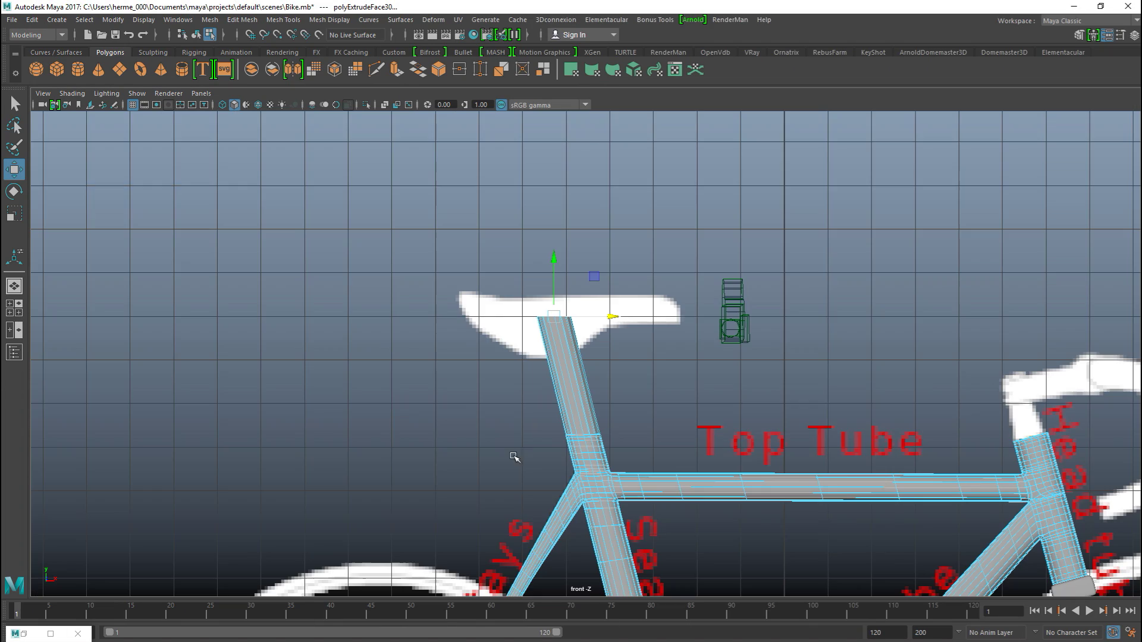
middle_click_drag(639, 461, 297, 159, "alt")
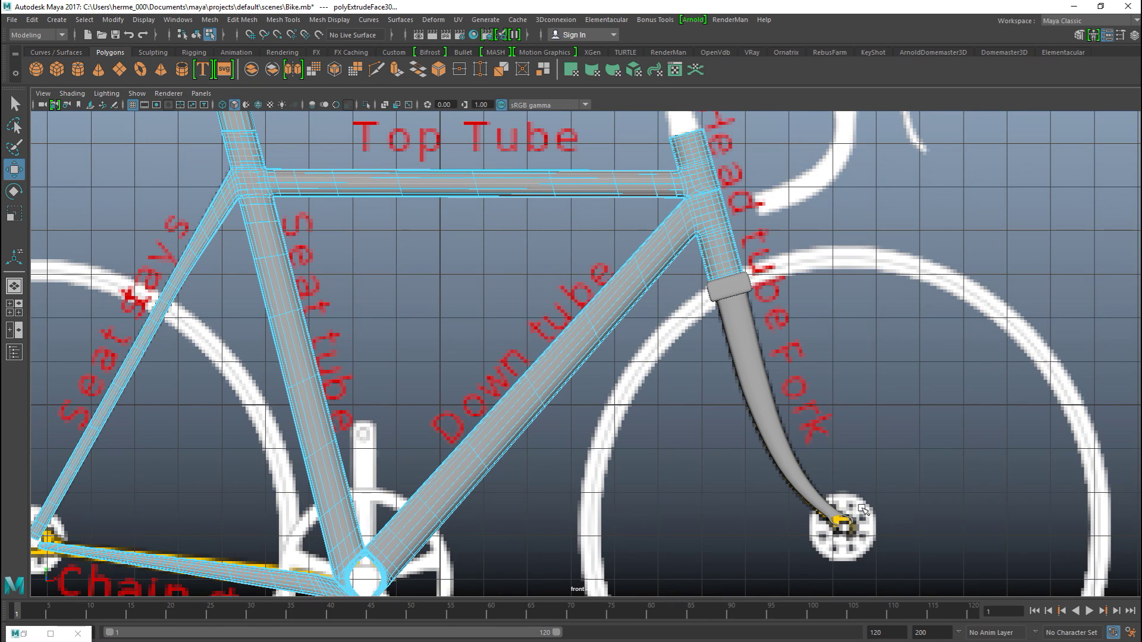
scroll(721, 383, "down", 1)
scroll(721, 382, "down", 1)
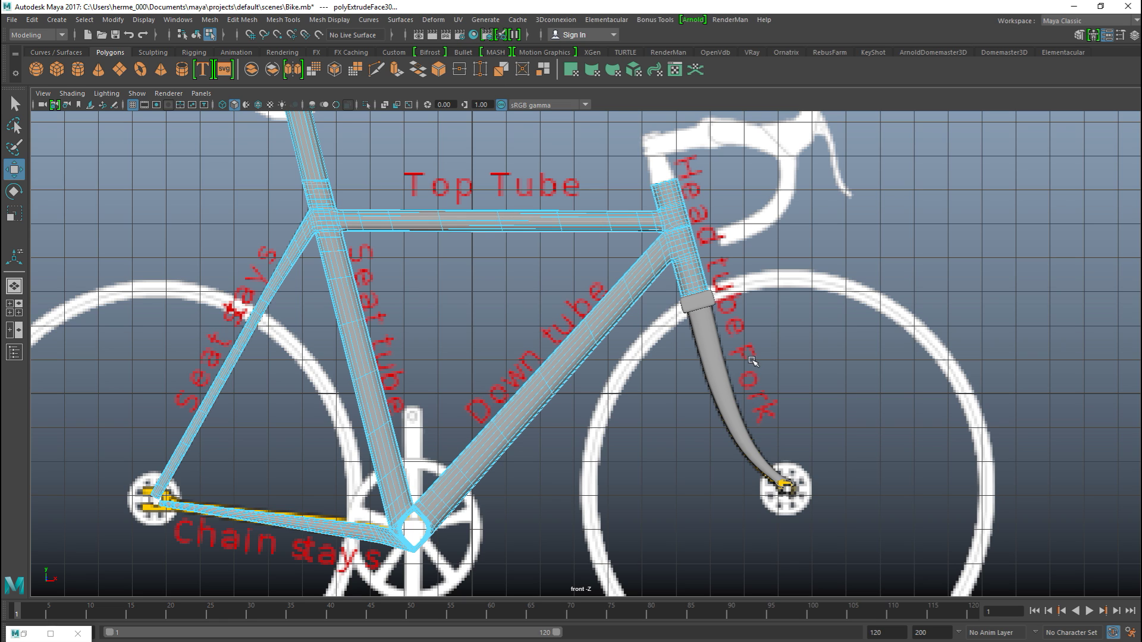
left_click(698, 303)
right_click_drag(708, 308, 750, 264)
left_click(703, 351)
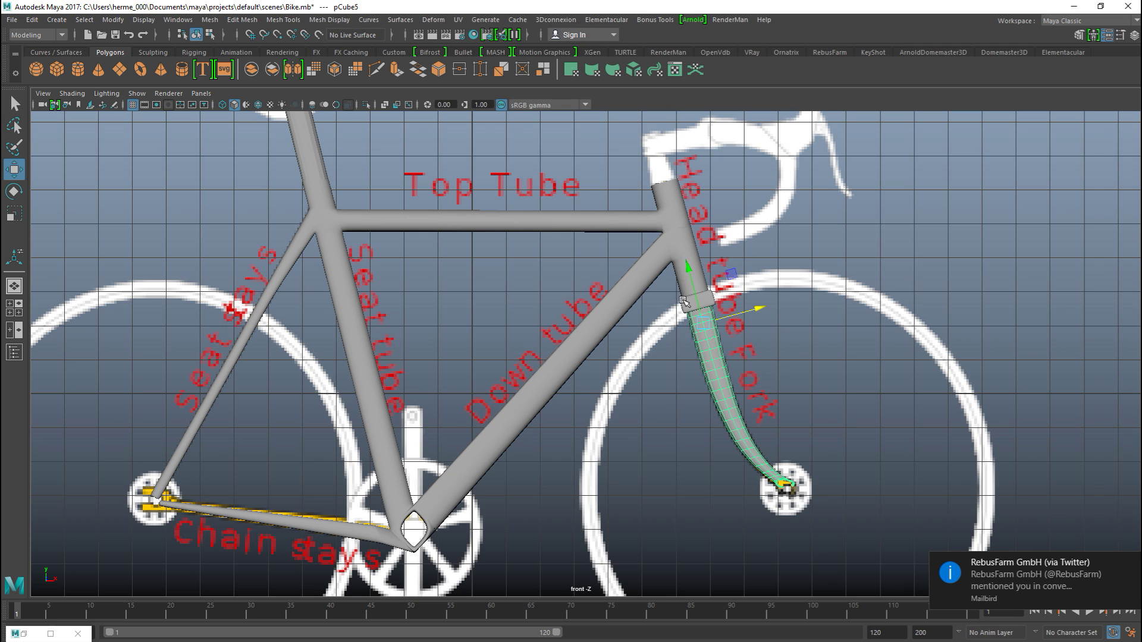
- Examine the bicycle frame and the fork crown against the reference image in the front view
left_click(677, 225)
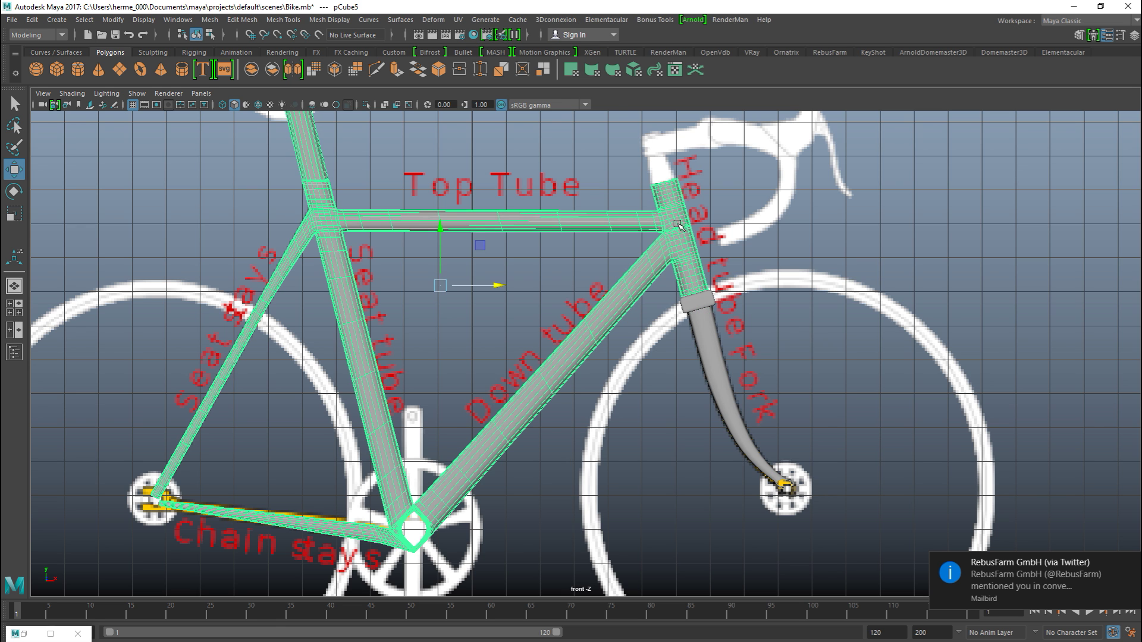
scroll(721, 384, "up", 2)
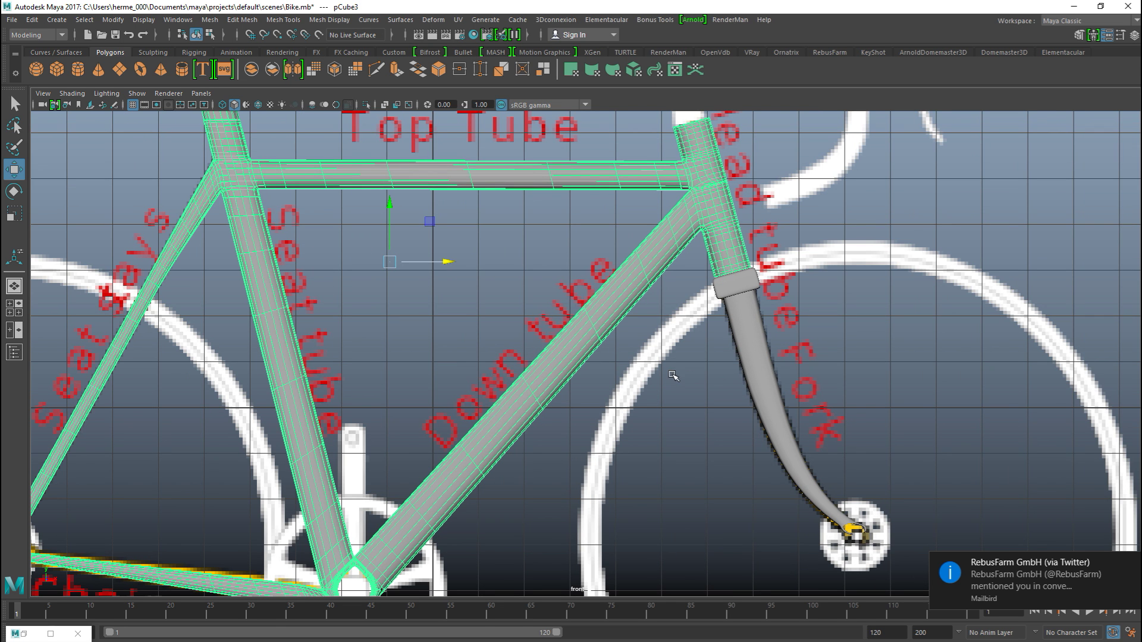
scroll(666, 376, "down", 1)
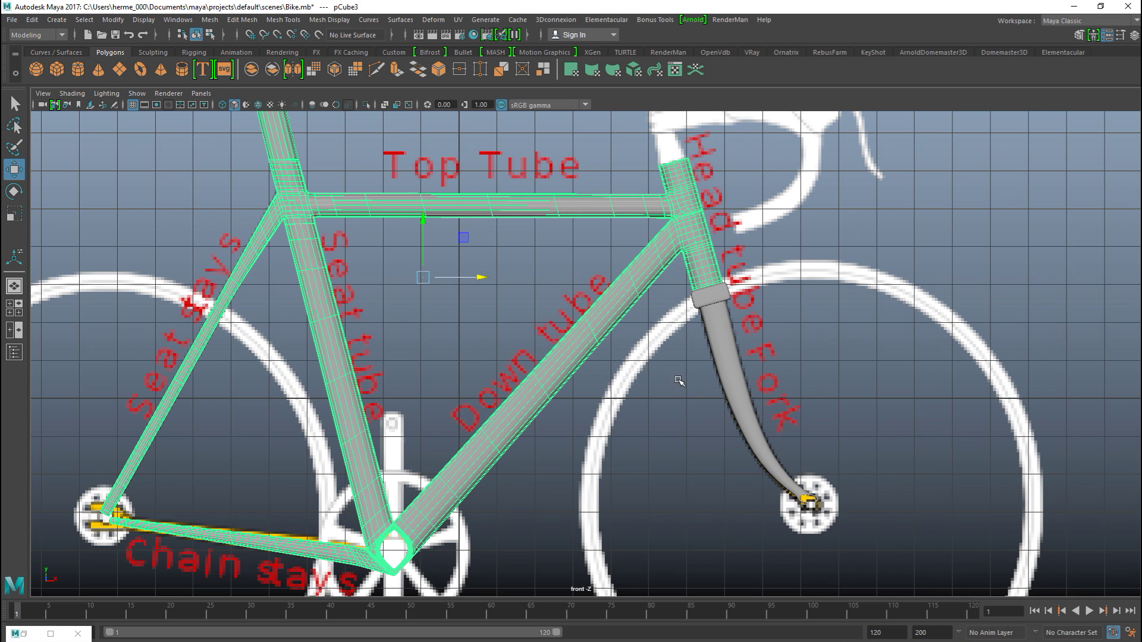
scroll(677, 382, "down", 1)
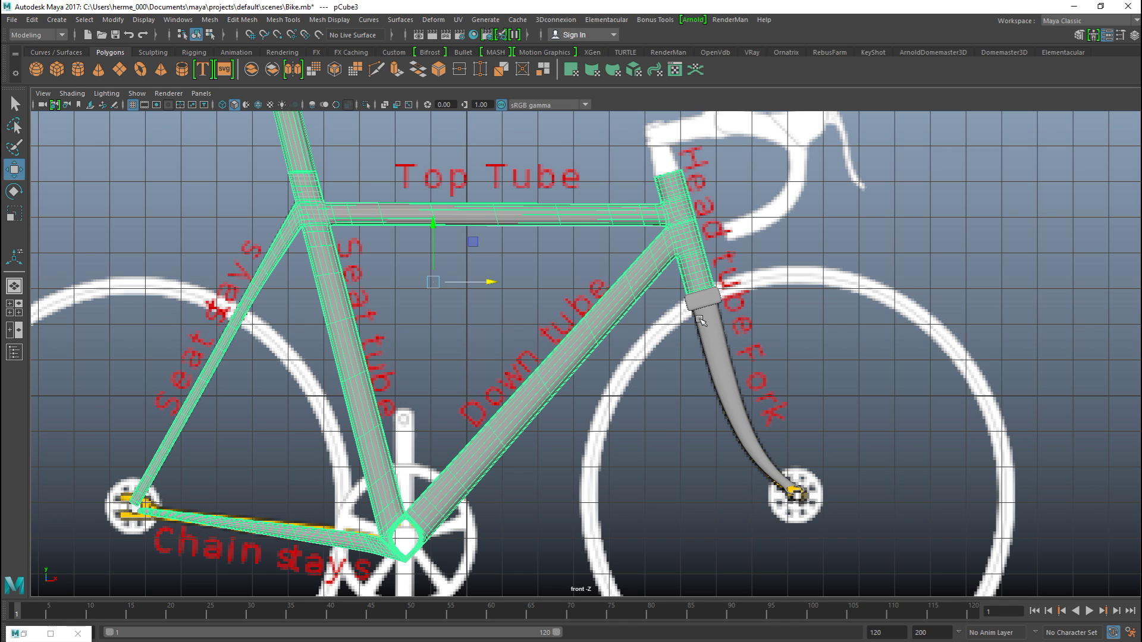
scroll(654, 322, "down", 3)
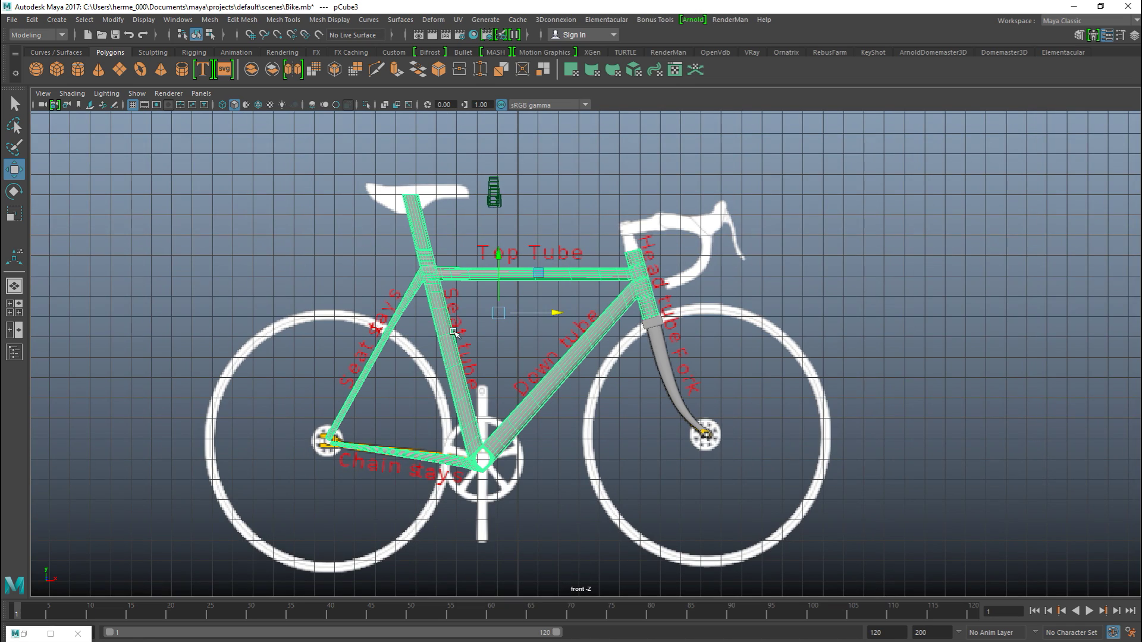
scroll(457, 331, "up", 5)
left_click(746, 288)
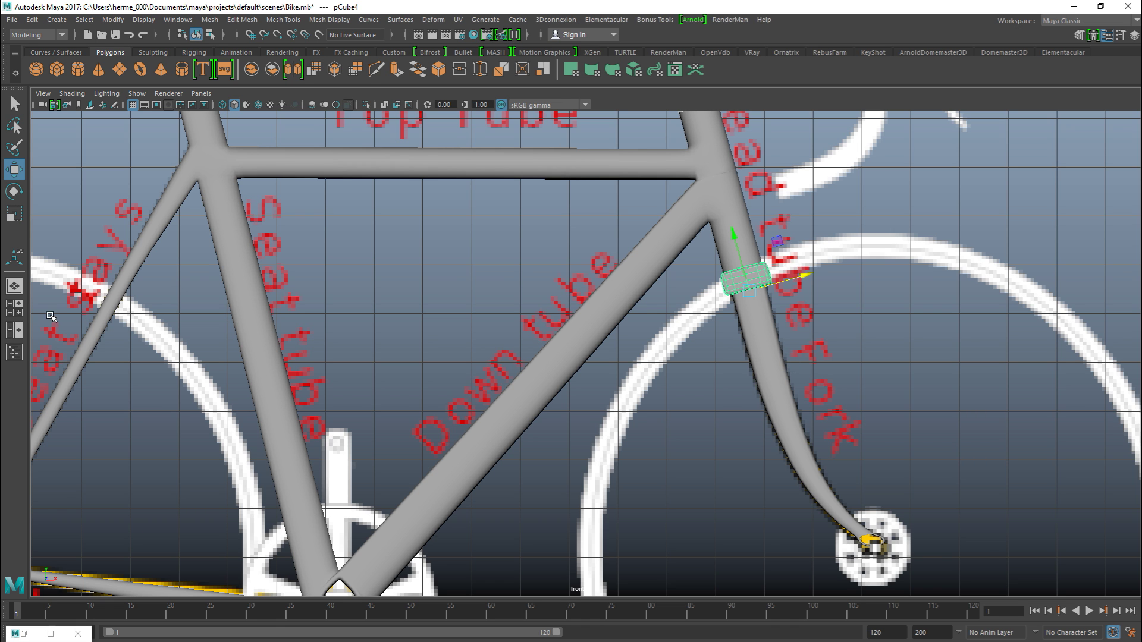
- Create a polygon cube in the perspective view and raise it straight up above the top tube to about saddle height
left_click(10, 304)
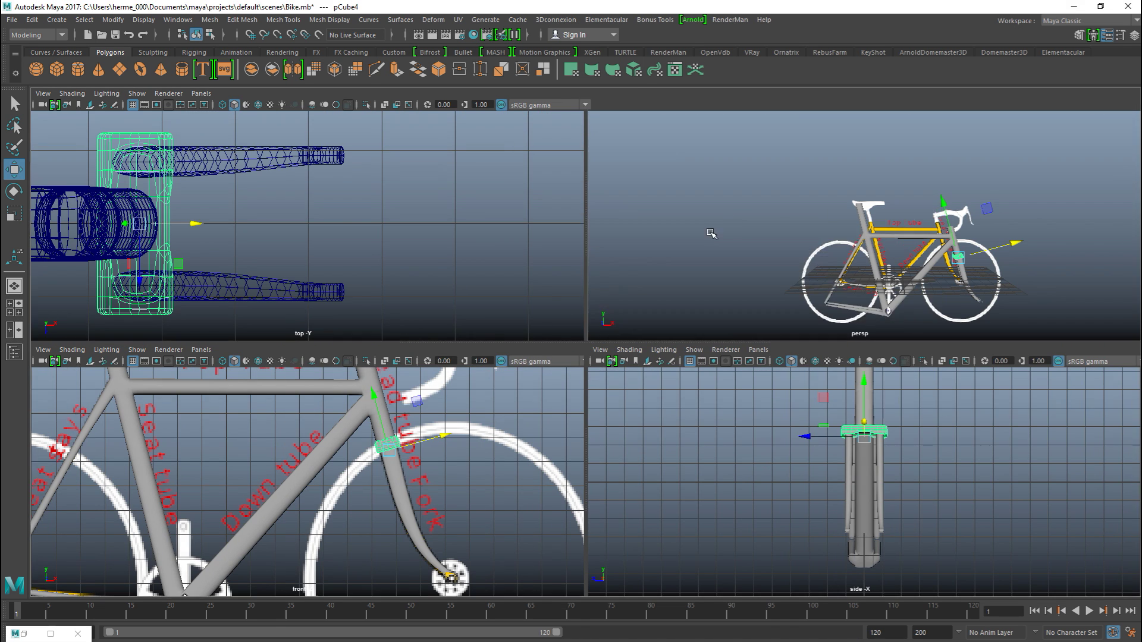
key("space")
middle_click_drag(599, 286, 523, 301, "alt")
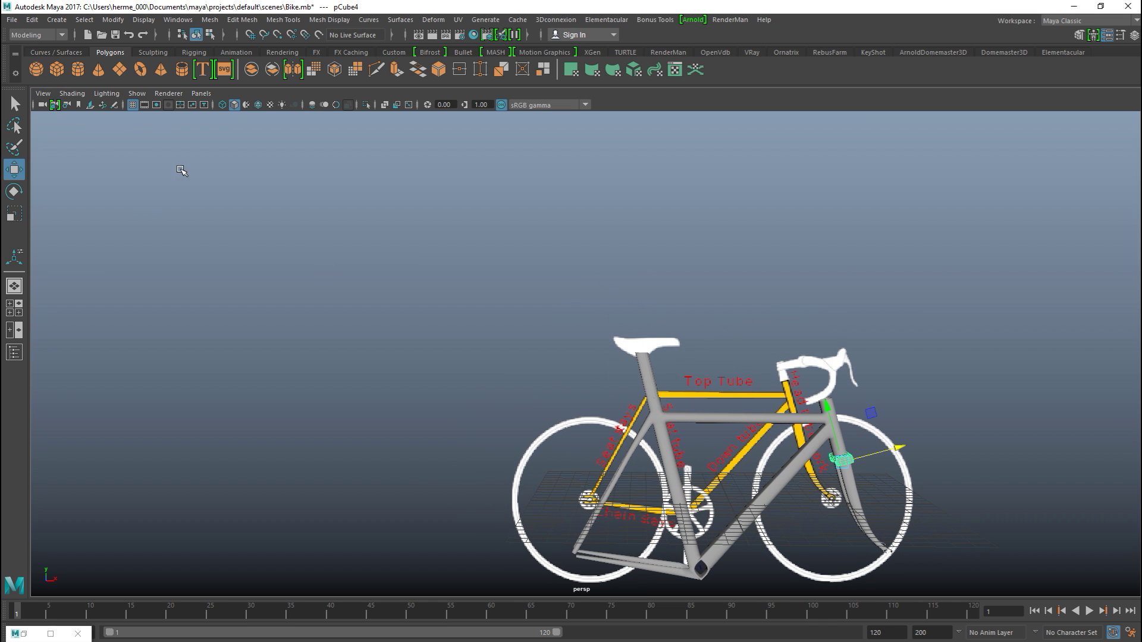
left_click(57, 69)
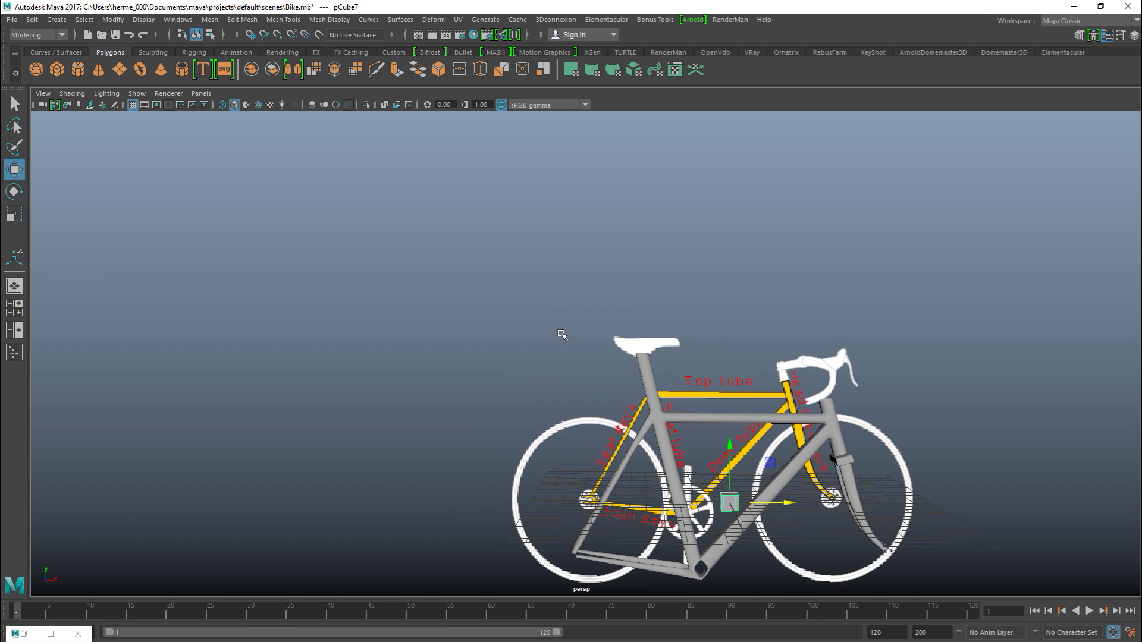
left_click_drag(731, 446, 730, 292)
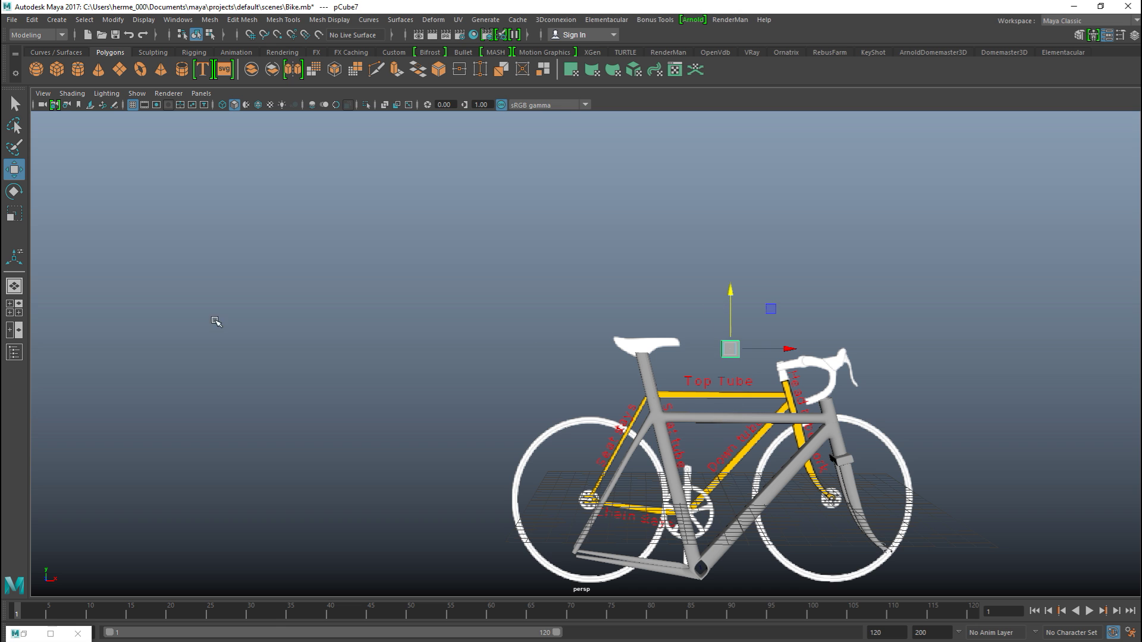
- Move the cube backward in the front view and align it with the rear end of the reference saddle
left_click(15, 309)
key("space")
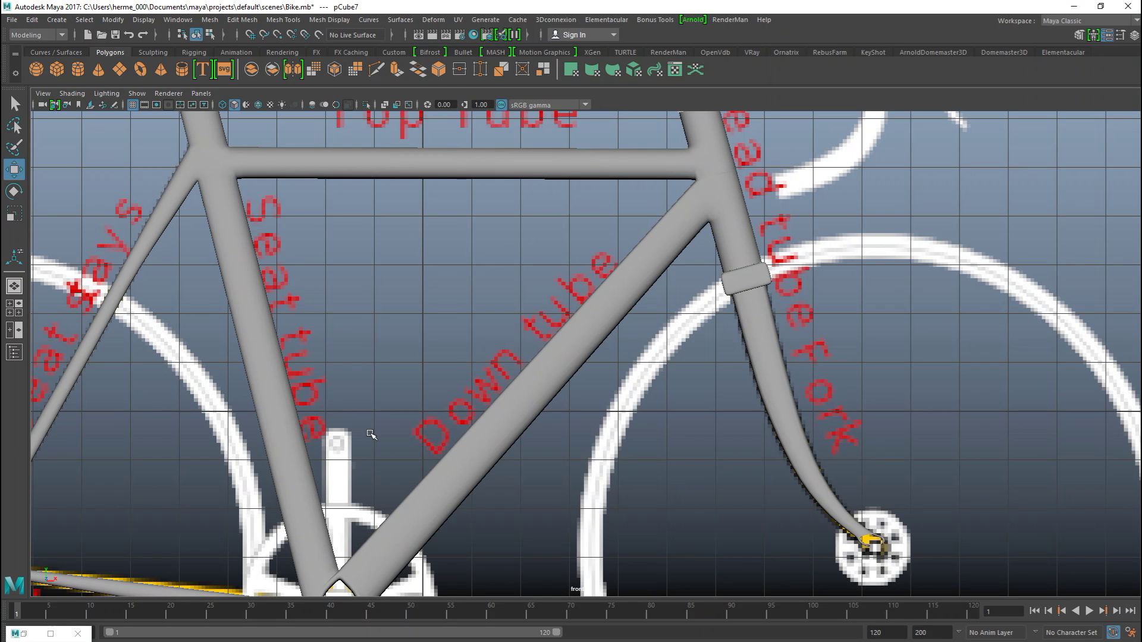
middle_click_drag(501, 325, 617, 576, "alt")
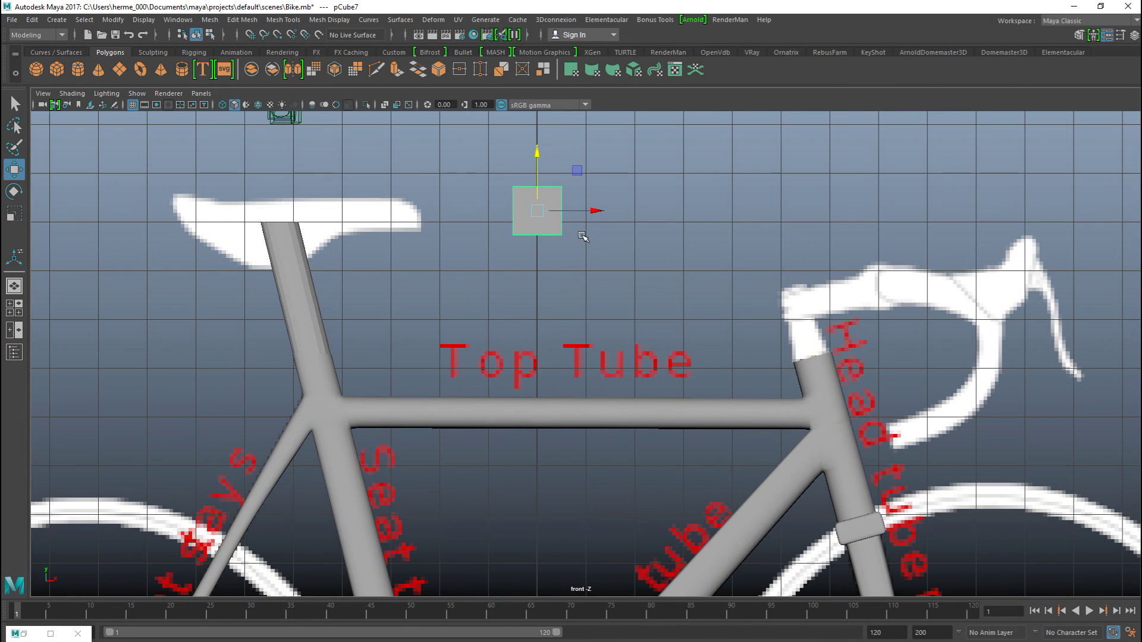
left_click_drag(595, 211, 333, 232)
left_click_drag(277, 152, 276, 170)
middle_click_drag(340, 240, 672, 330, "alt")
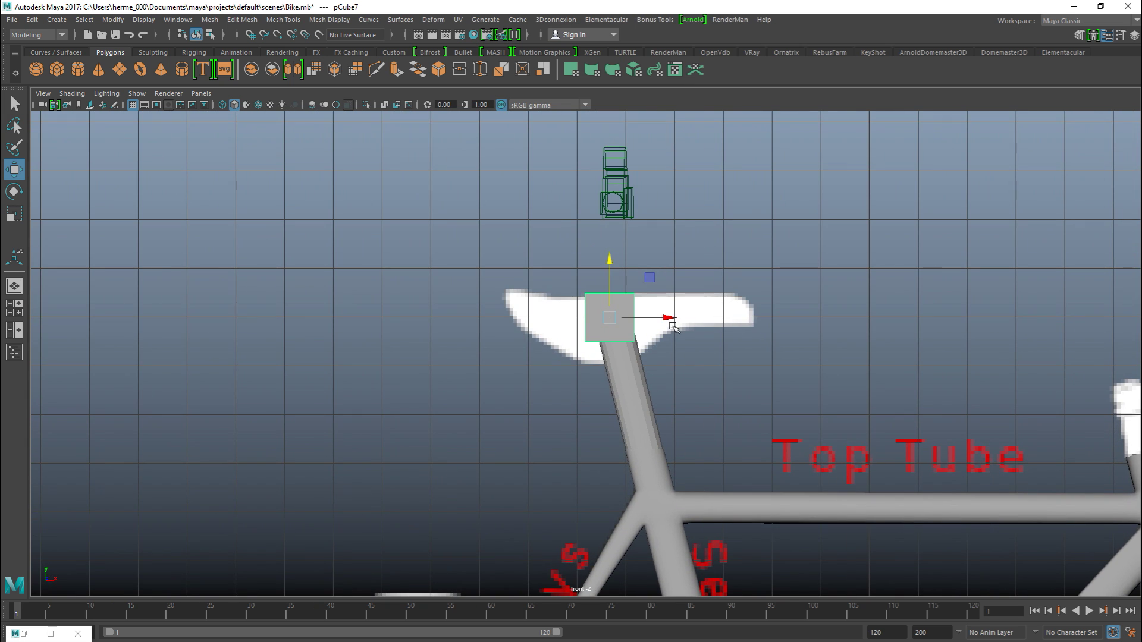
left_click_drag(670, 317, 589, 318)
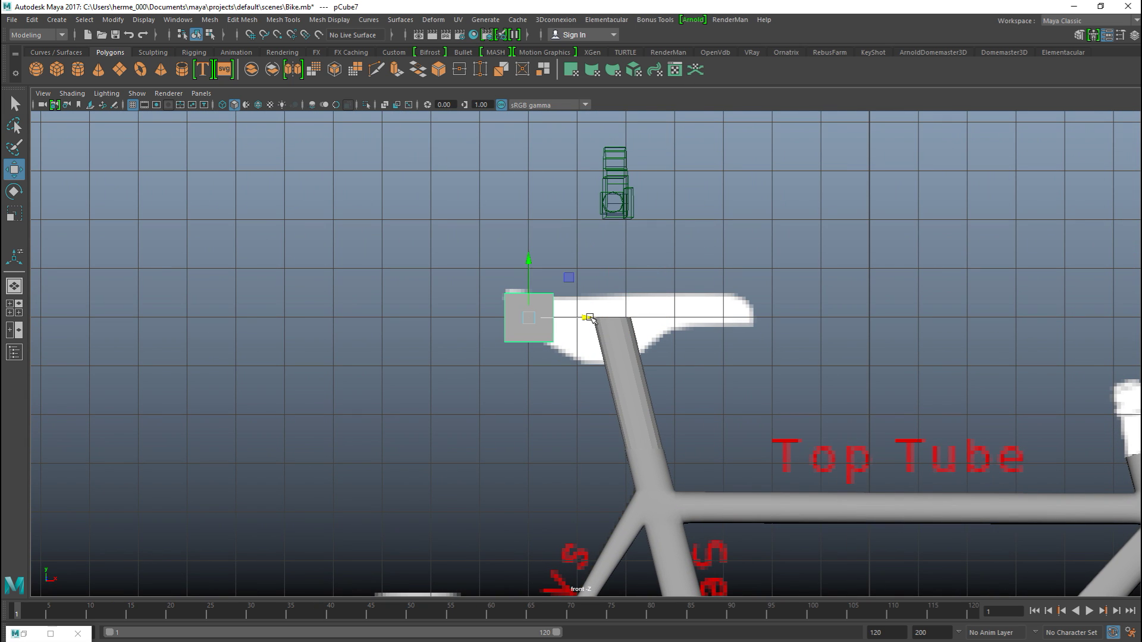
- Align the cube with the rear of the reference saddle, raise its lower rear vertices and pull its front vertices back to match the outline
left_click_drag(528, 258, 526, 254)
right_click_drag(513, 326, 456, 292)
left_click_drag(489, 324, 523, 370)
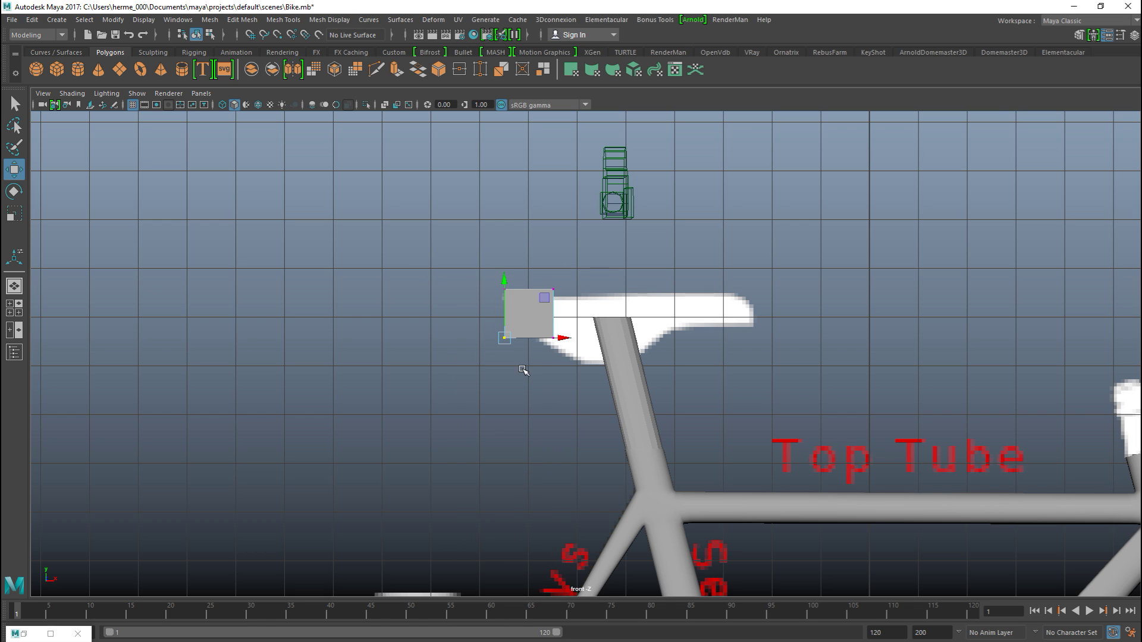
left_click_drag(505, 280, 572, 355)
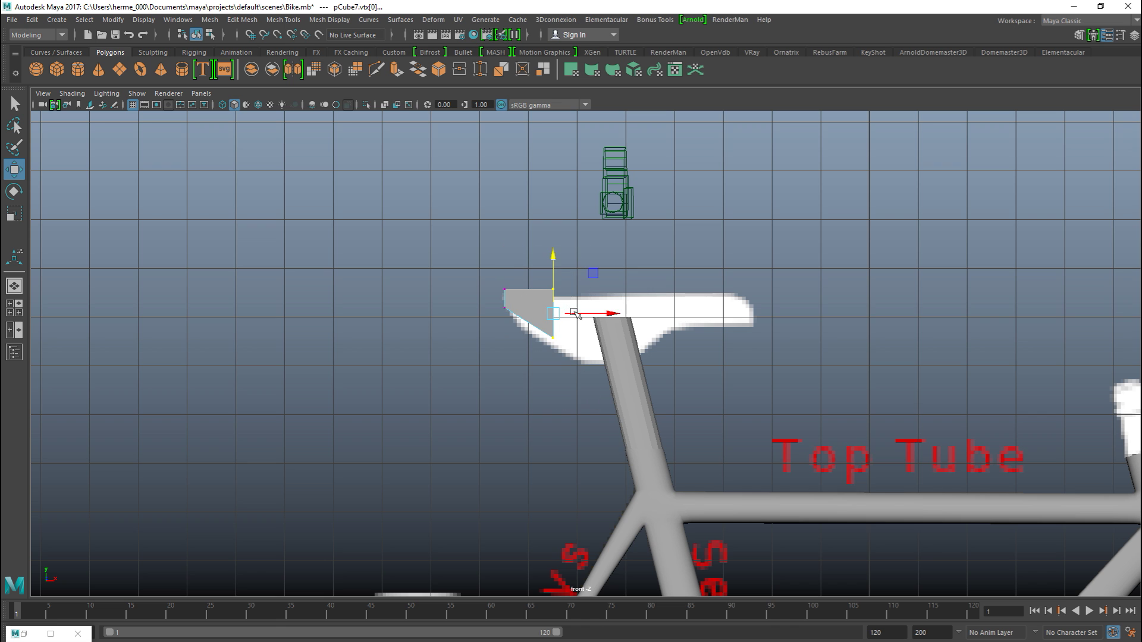
left_click_drag(611, 315, 592, 321)
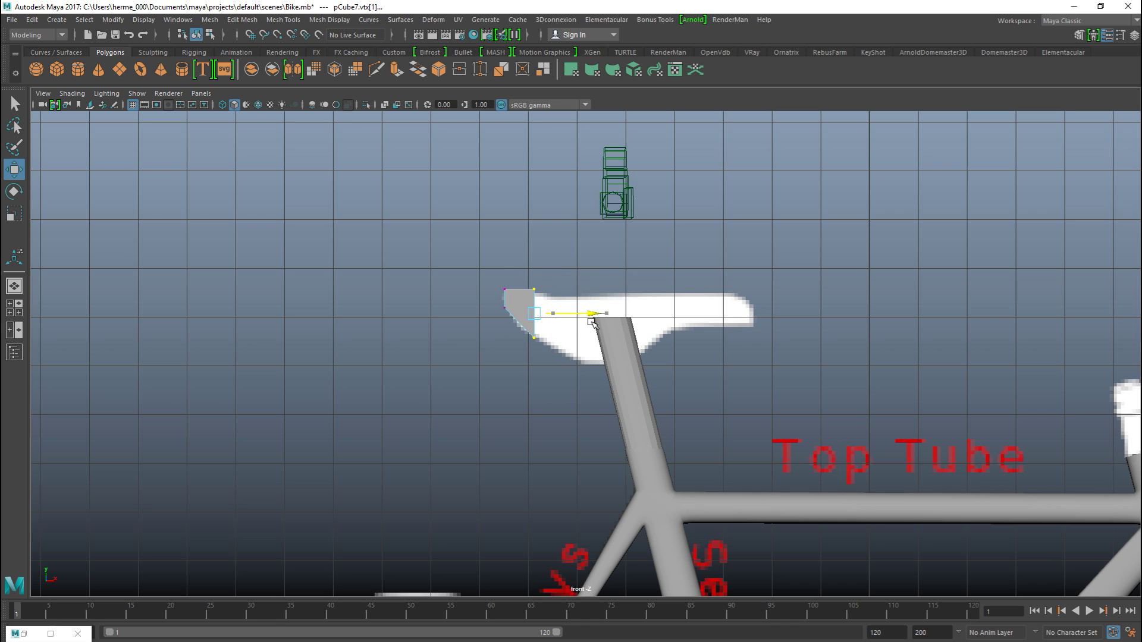
- Extrude the cube's front face a short distance forward along the X axis in the perspective view
left_click(14, 308)
key("space")
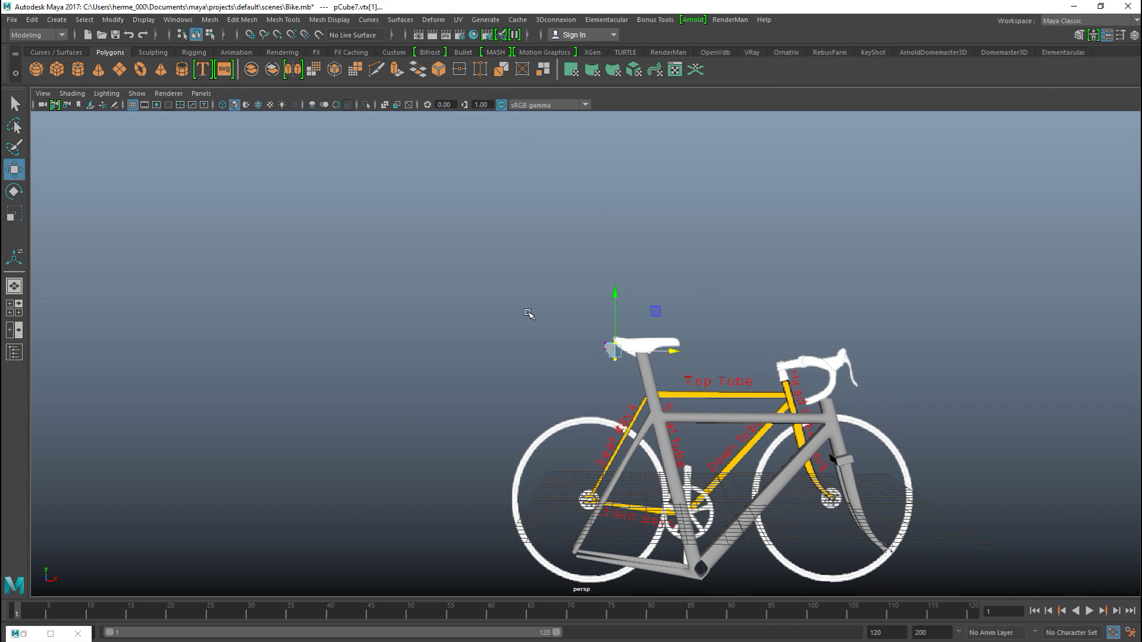
key("f")
left_click_drag(569, 286, 491, 308, "alt")
right_click_drag(482, 235, 483, 262)
left_click(510, 258)
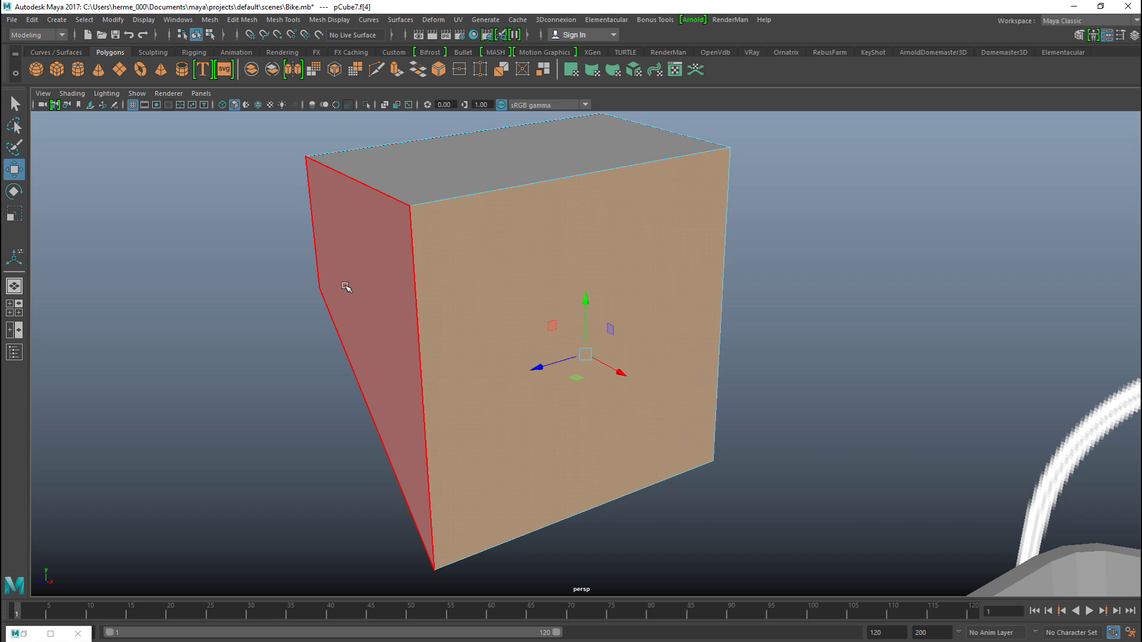
key("ctrl+e")
key("w")
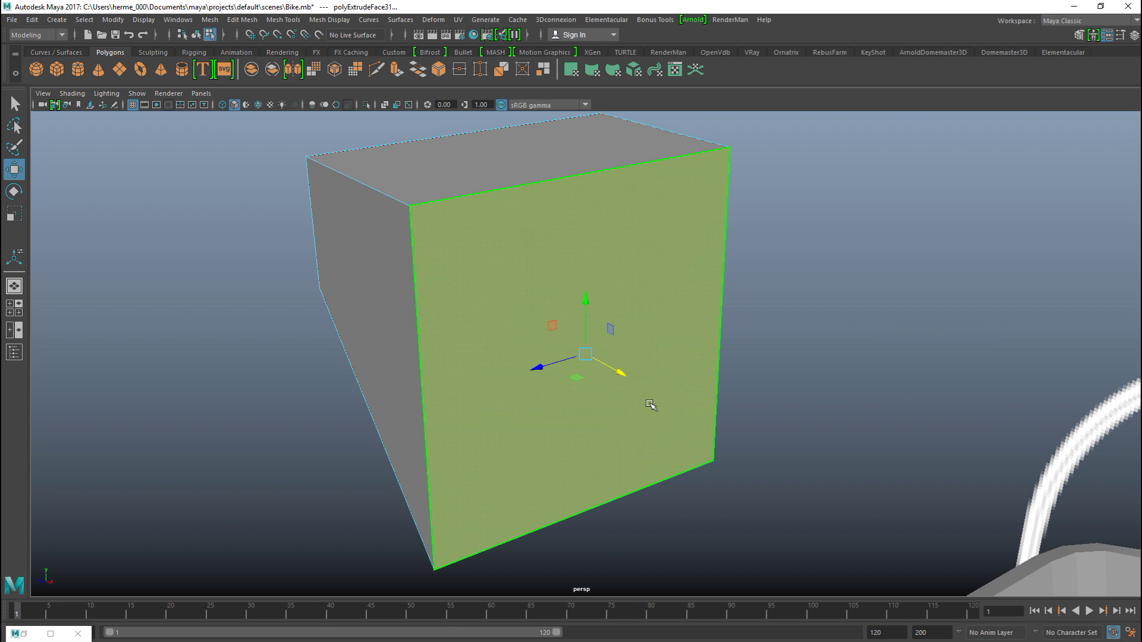
left_click_drag(623, 373, 656, 393)
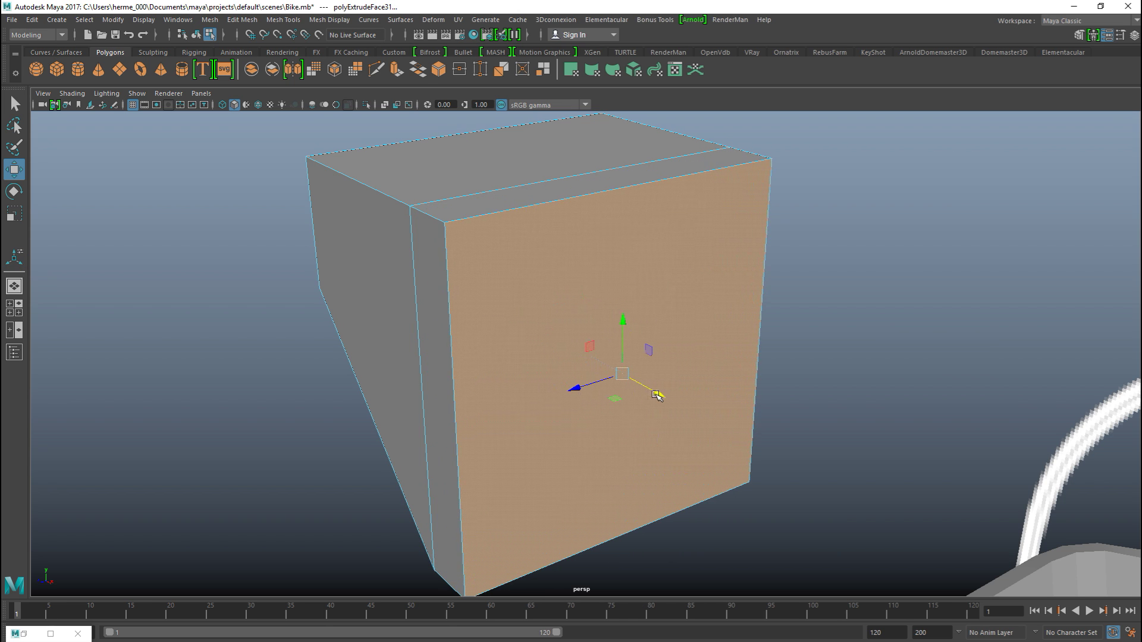
- In the front view, move the extruded face forward and slightly down to follow the saddle's upper outline
left_click(27, 308)
key("space")
scroll(526, 419, "up", 1)
scroll(526, 420, "up", 3)
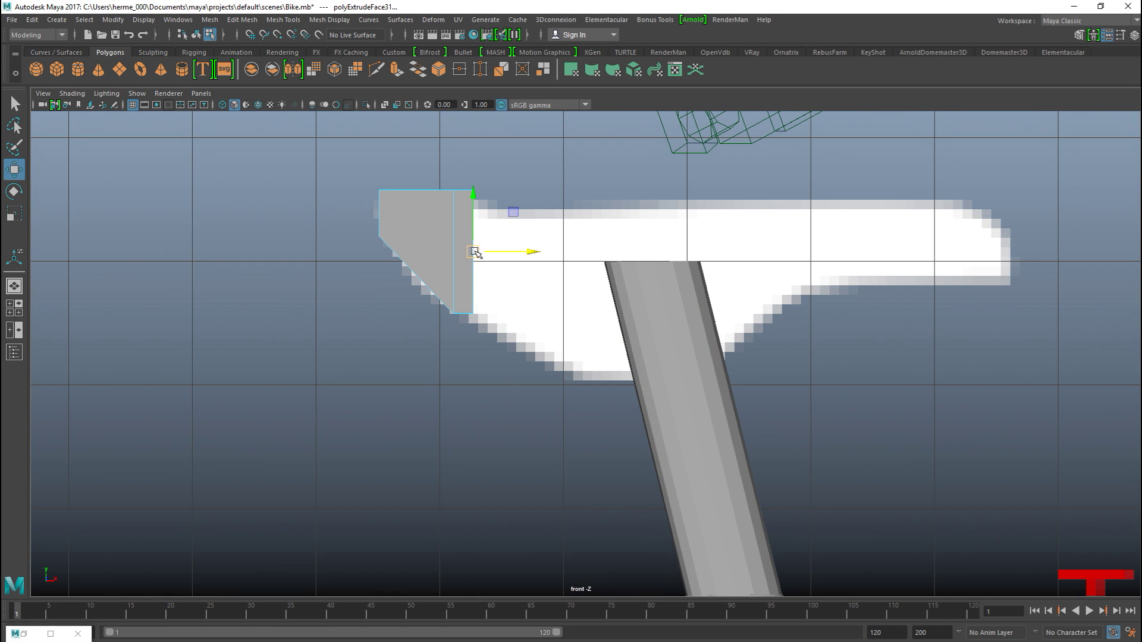
left_click_drag(484, 261, 493, 260)
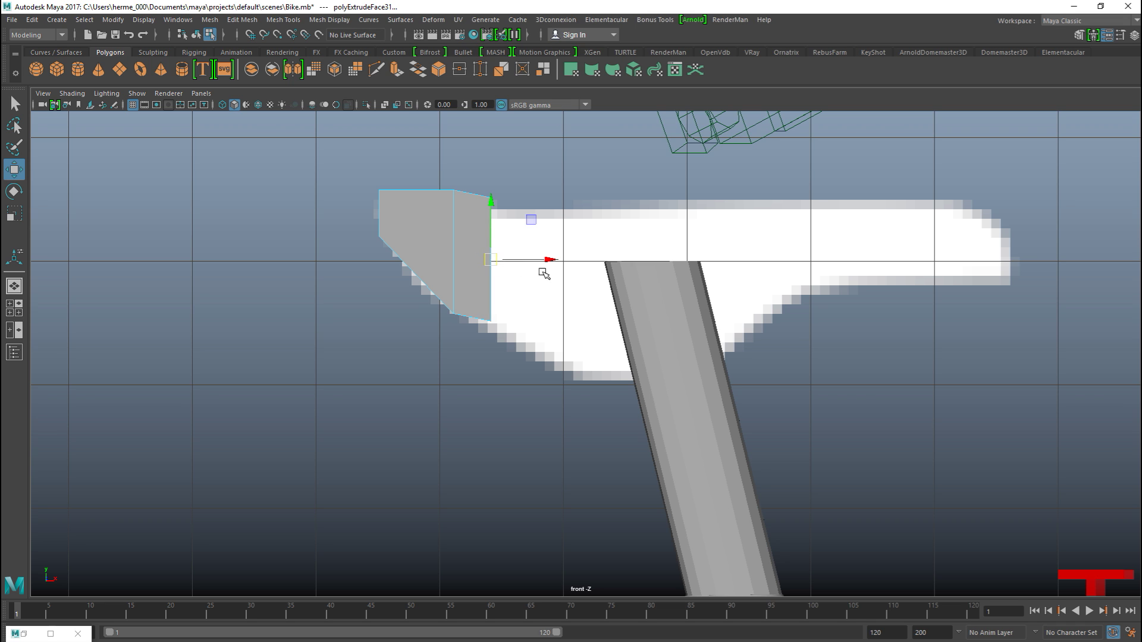
- Extrude the front face in two further sections along the saddle outline, up to the rear edge of the seat post
key("ctrl+e")
key("w")
left_click_drag(492, 261, 541, 264)
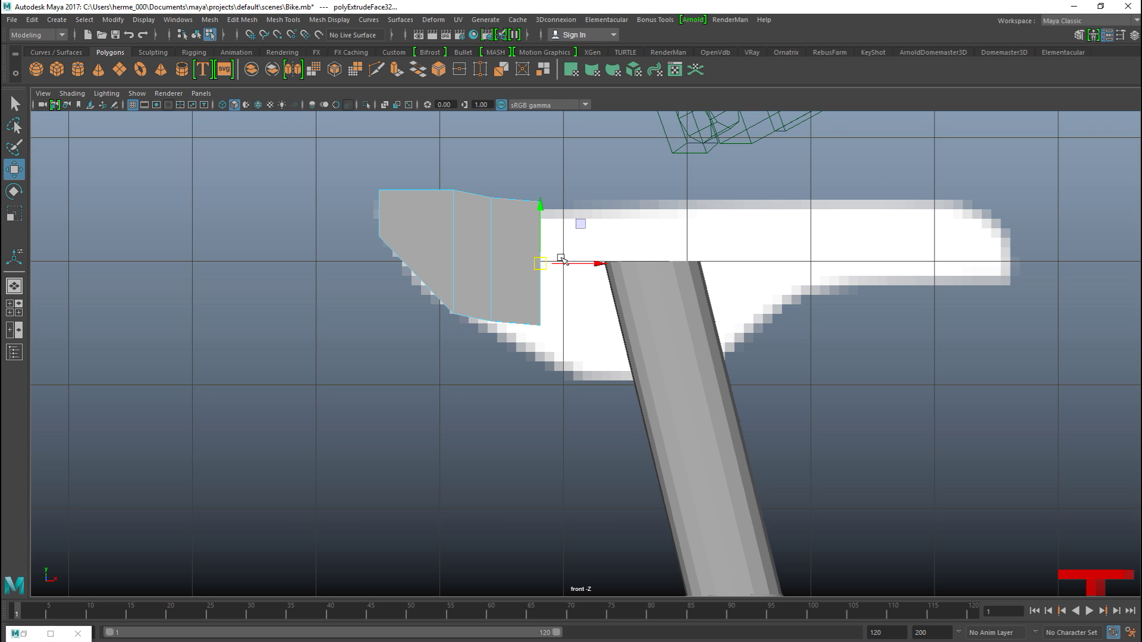
key("t")
key("ctrl+e")
key("w")
left_click_drag(538, 262, 607, 264)
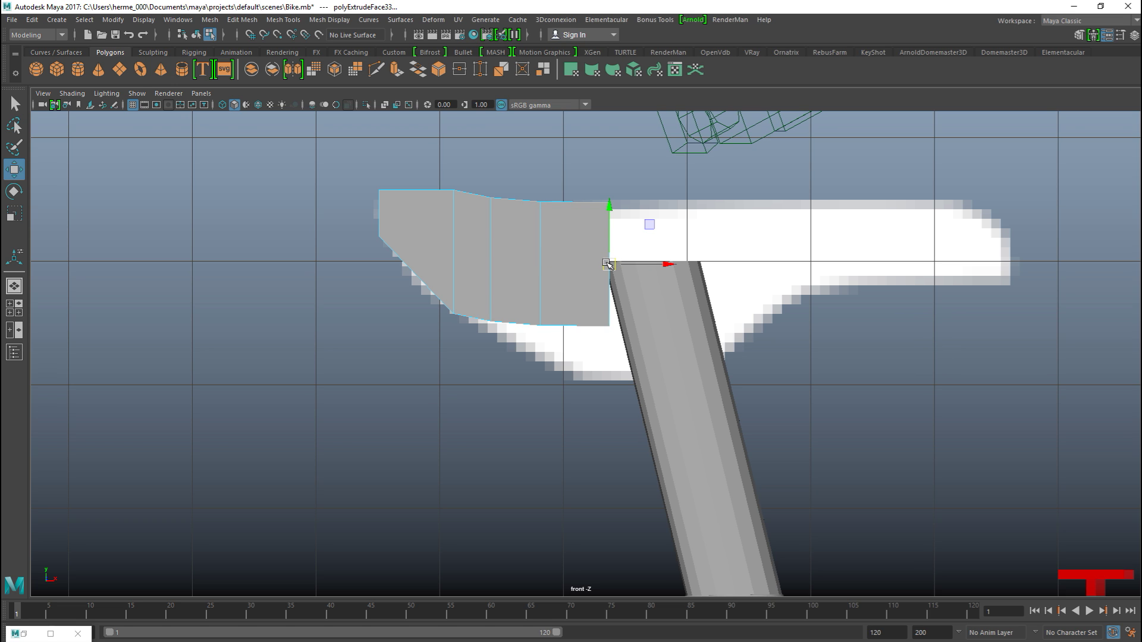
- Extrude two more sections over the top of the seat post, raising each one slightly
key("ctrl+e")
key("w")
left_click_drag(610, 266, 674, 262)
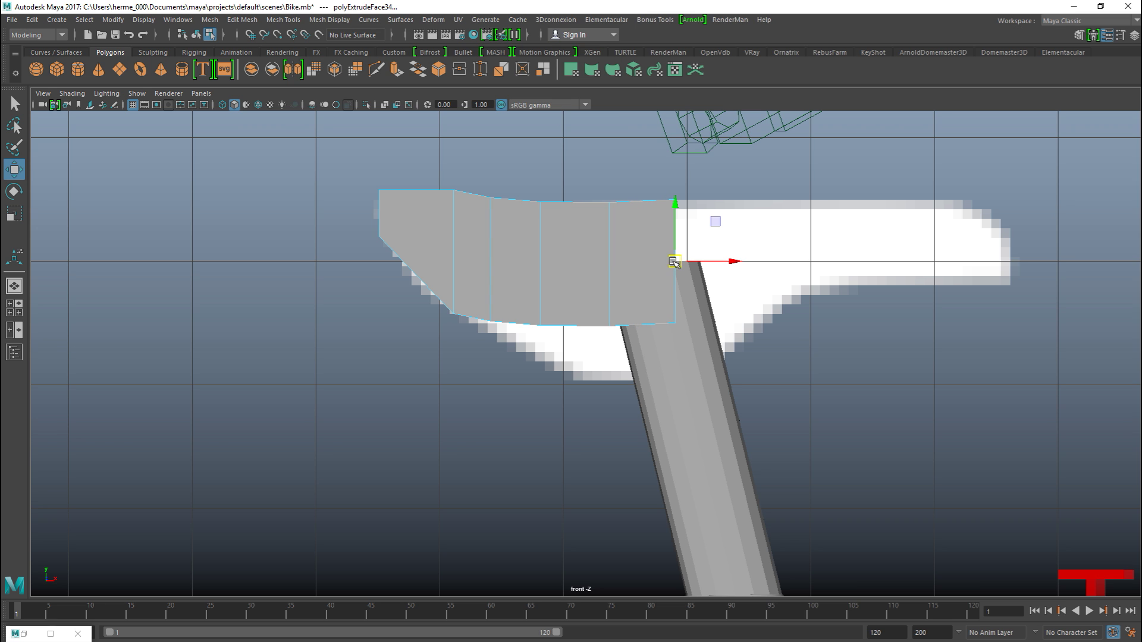
key("ctrl+e")
key("w")
left_click_drag(679, 263, 740, 263)
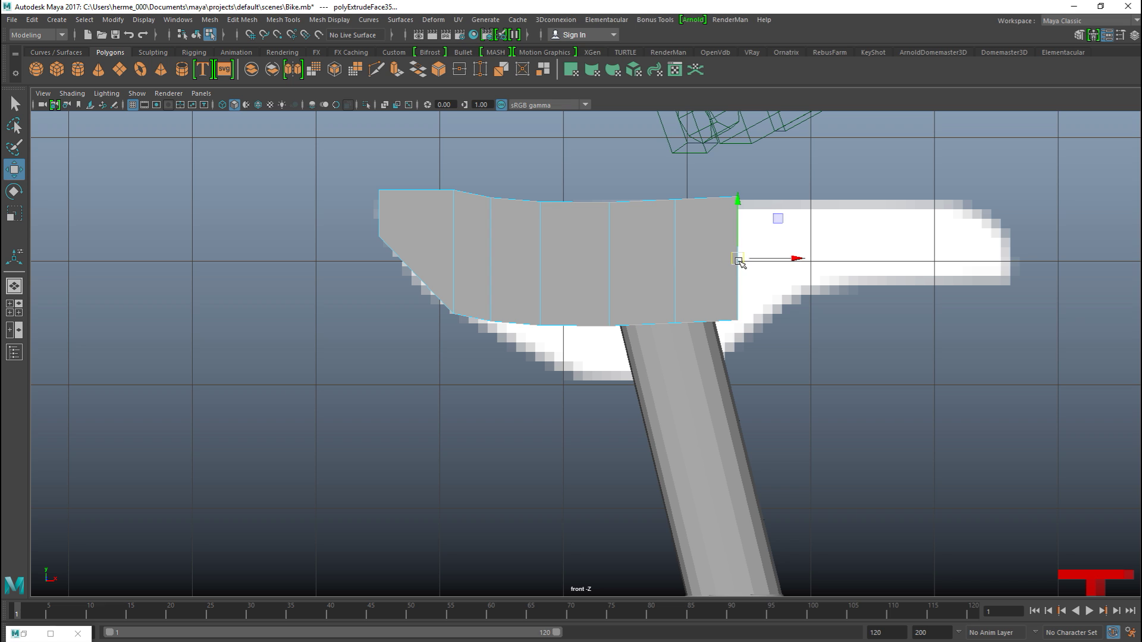
- Extrude three further sections forward from the seat post along the narrowing part of the reference saddle
key("ctrl+e")
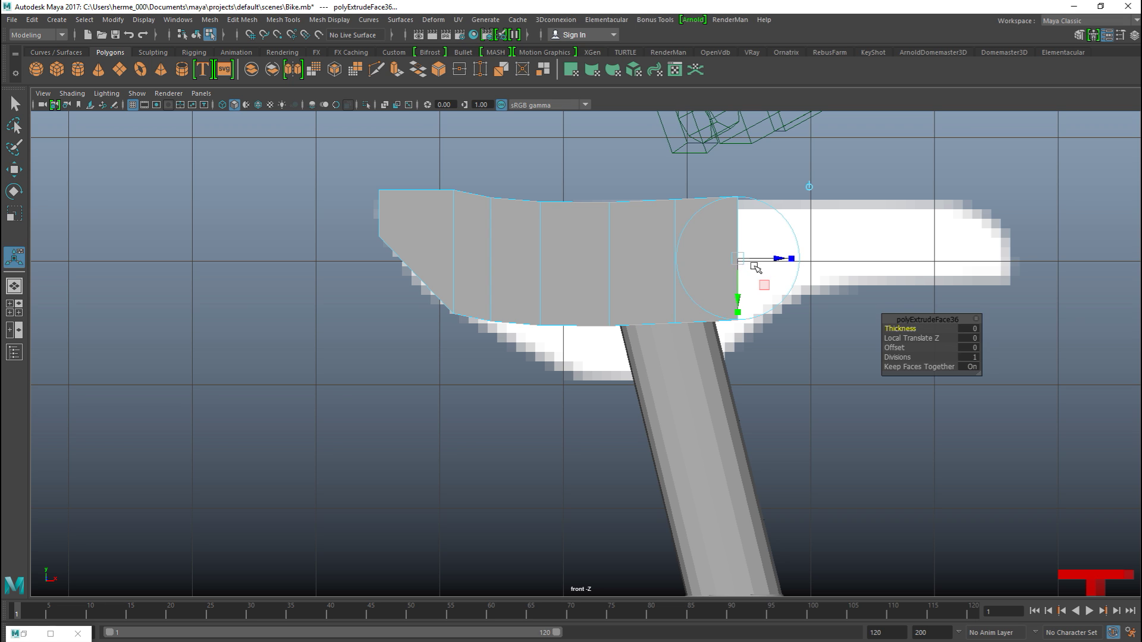
key("w")
left_click_drag(741, 259, 844, 250)
key("ctrl+e")
key("w")
key("ctrl+e")
key("w")
left_click_drag(842, 250, 886, 251)
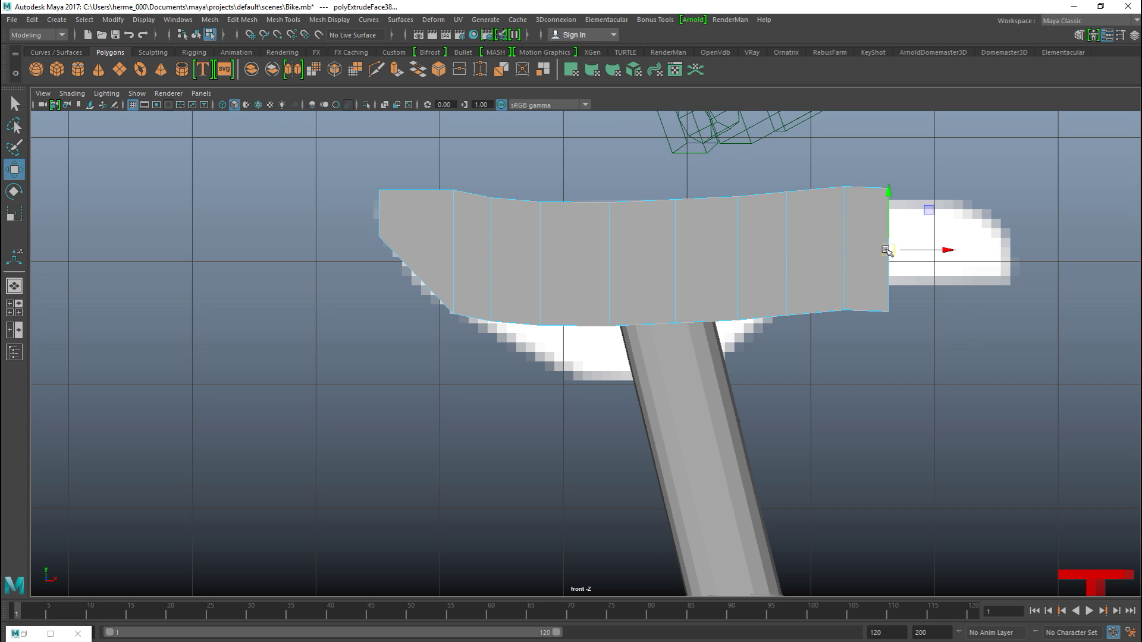
- Extrude three last sections that curve down to the tip of the saddle's nose
key("ctrl+e")
left_click_drag(882, 255, 926, 257)
key("ctrl+e")
left_click_drag(931, 258, 1008, 285)
key("ctrl+e")
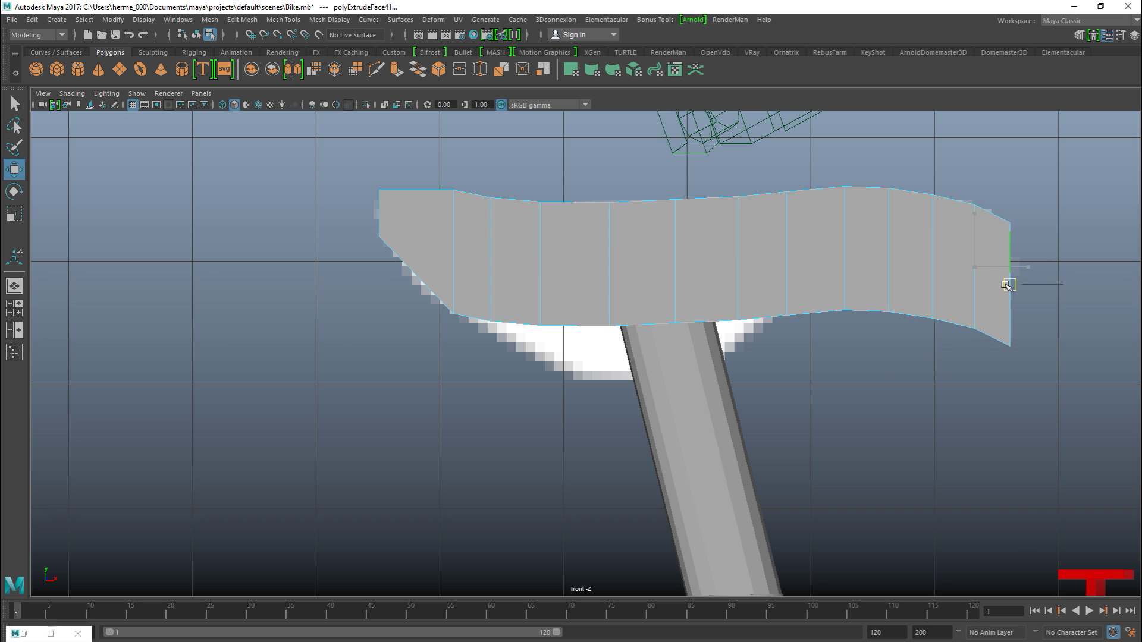
- Lower the bottom vertices of the third and fourth edge columns from the rear to match the saddle's underside
right_click_drag(478, 276, 421, 277)
left_click_drag(511, 359, 482, 309)
left_click_drag(490, 263, 493, 270)
left_click_drag(576, 302, 523, 345)
left_click_drag(540, 269, 553, 302)
- In wireframe display, lower the two pairs of bottom vertices at the seat post to the saddle's lowest outline
key("4")
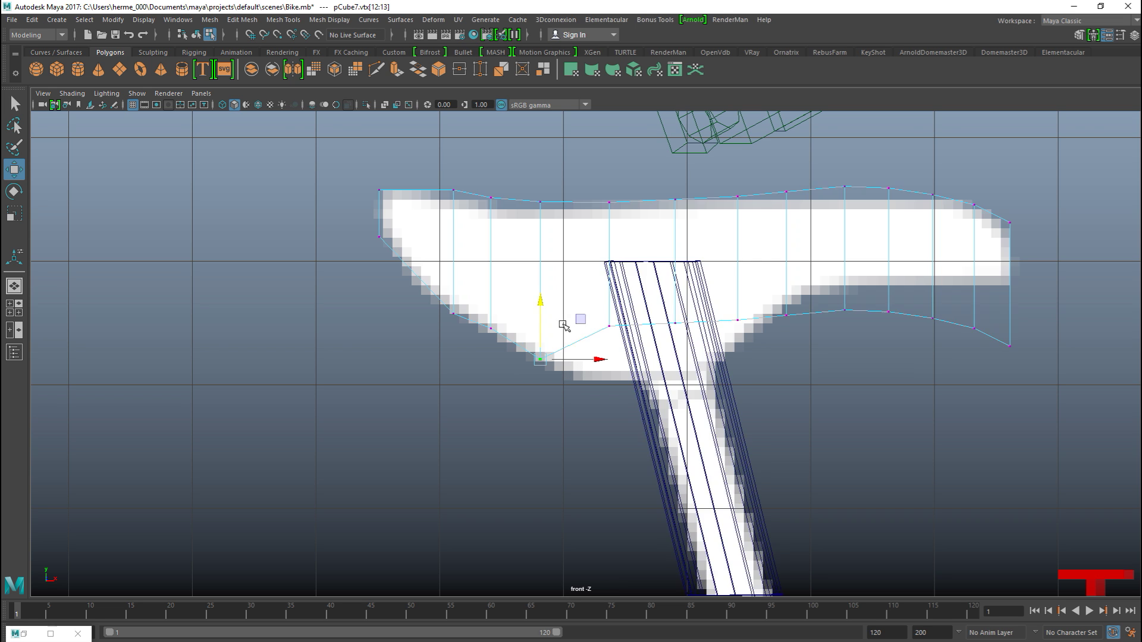
left_click(629, 341)
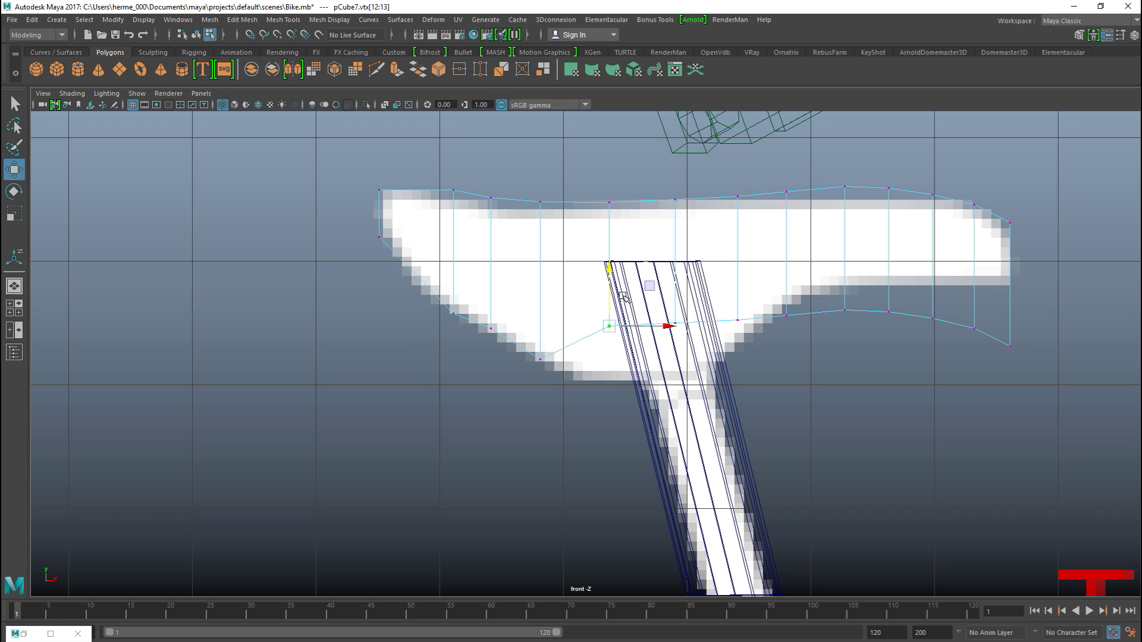
left_click_drag(611, 269, 610, 326)
left_click(666, 312)
left_click_drag(675, 267, 680, 327)
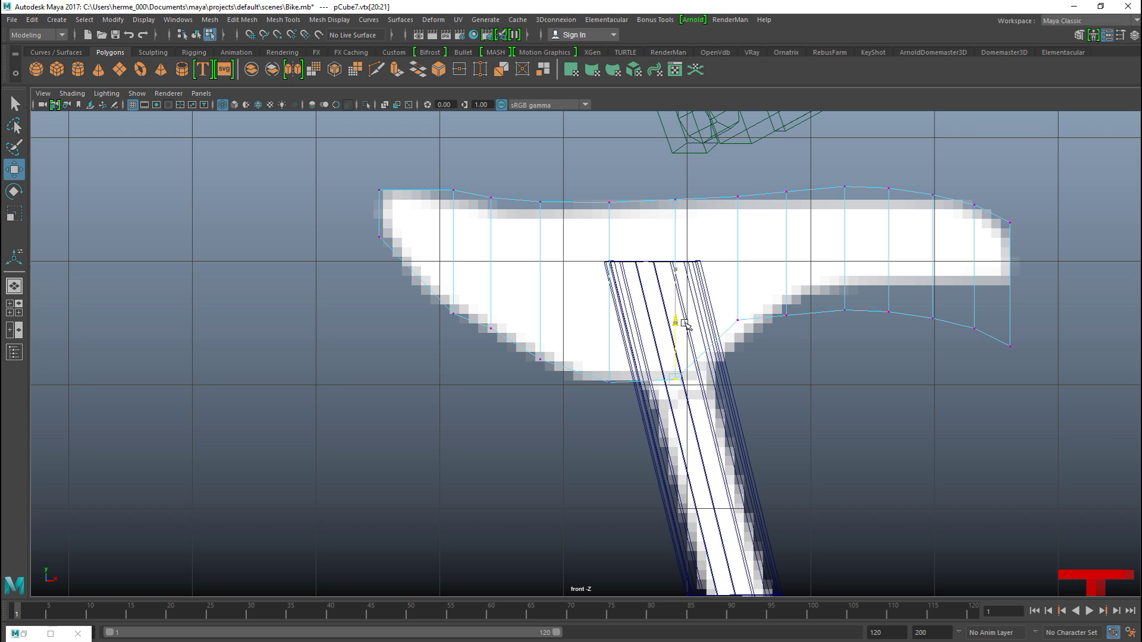
- Adjust the bottom vertices just ahead of the seat post to follow the slope rising toward the saddle's nose
left_click(744, 321)
left_click_drag(739, 264, 788, 247)
left_click(783, 306)
left_click(844, 312)
left_click_drag(848, 271, 835, 247)
- Raise the remaining bottom vertices under the nose to the reference outline and return to shaded display
left_click_drag(909, 331, 884, 220)
left_click_drag(920, 341, 922, 219)
left_click_drag(963, 348, 984, 309)
left_click_drag(975, 269, 964, 219)
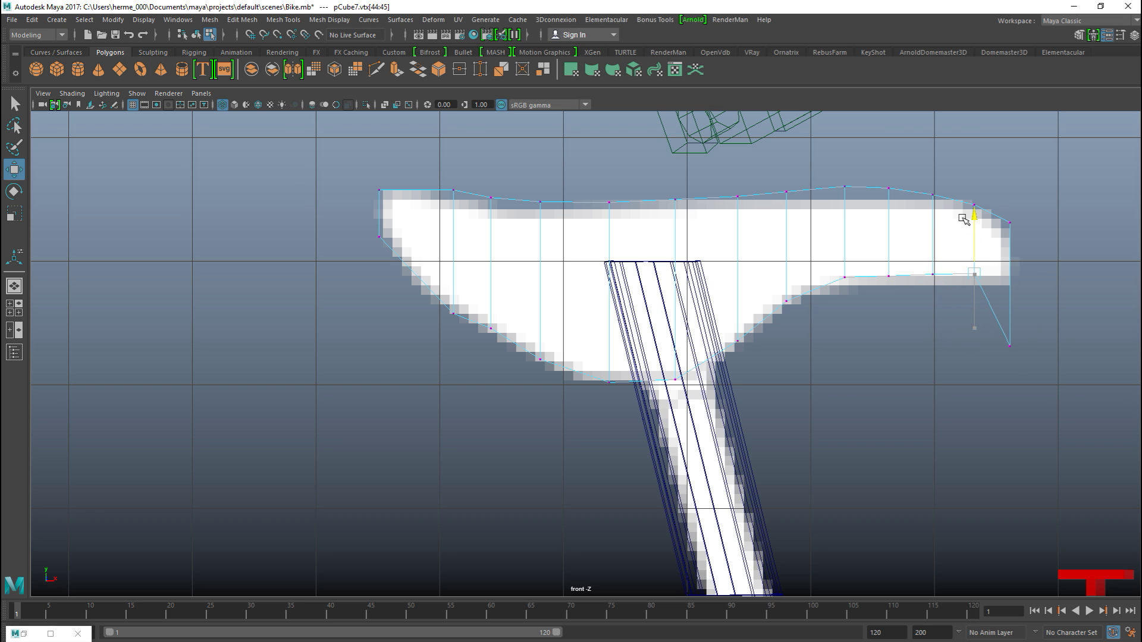
left_click_drag(997, 367, 1034, 331)
left_click_drag(1009, 287, 994, 226)
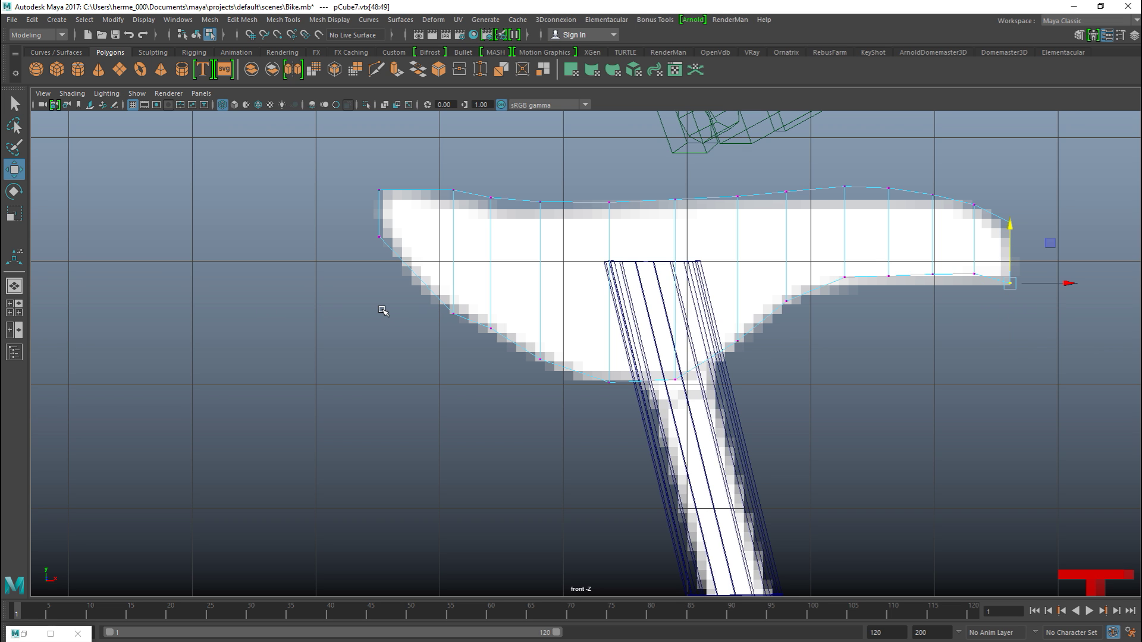
key("5")
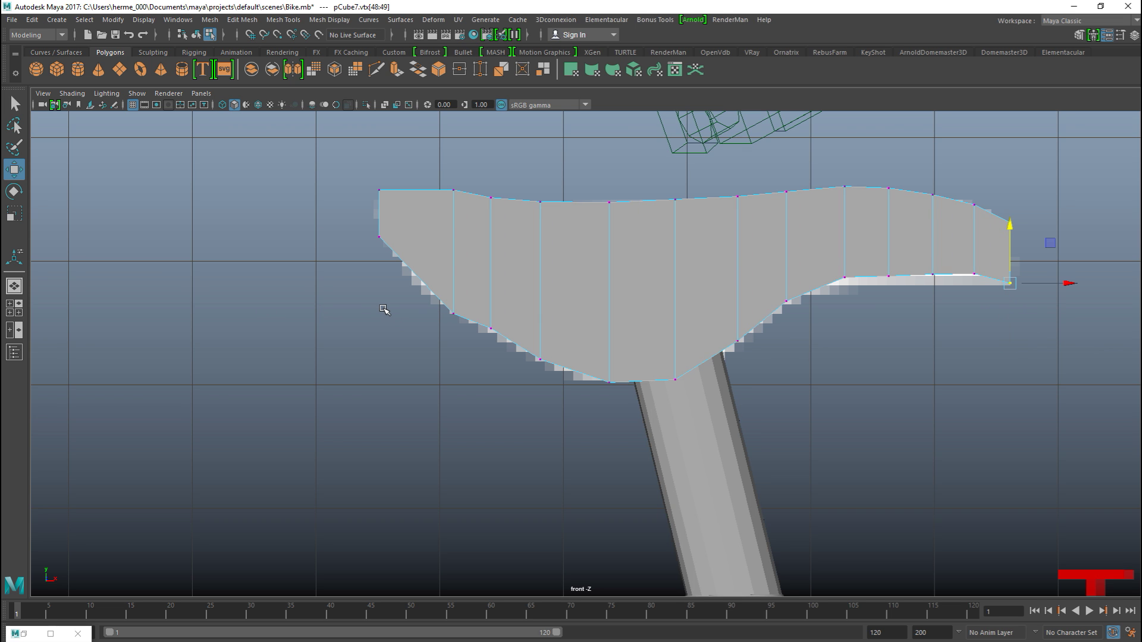
- In the perspective view, scale the whole saddle mesh wider along the Z axis
left_click(14, 307)
key("space")
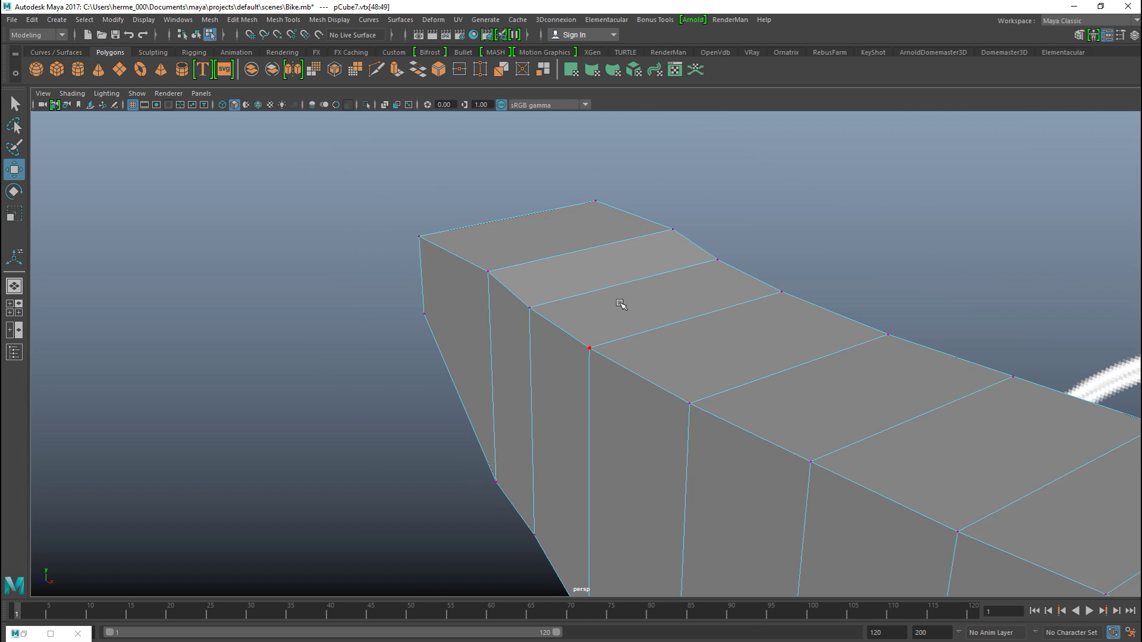
scroll(619, 305, "down", 3)
left_click_drag(658, 381, 704, 351, "alt")
right_click_drag(710, 272, 716, 317)
key("r")
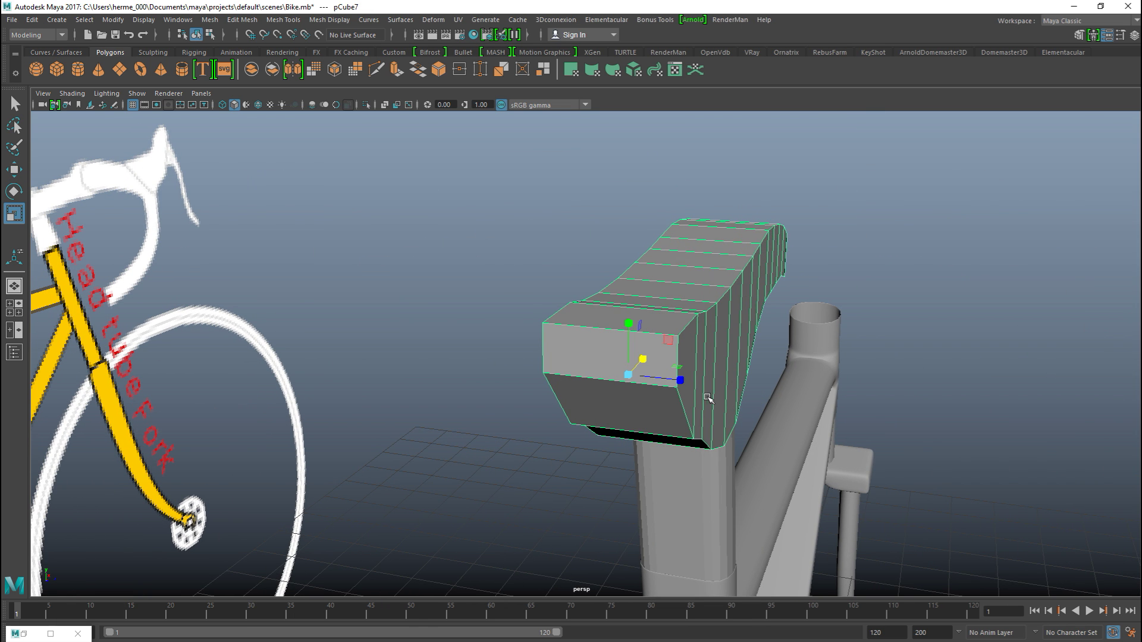
left_click_drag(681, 385, 736, 367)
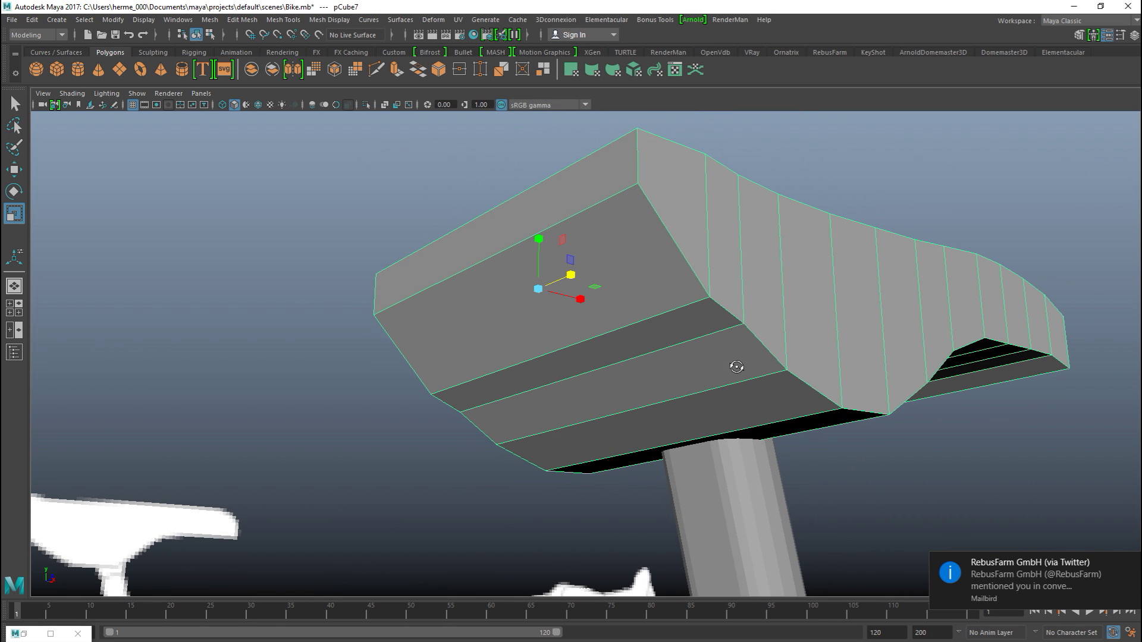
- Select the strip of faces along the saddle's underside and delete it
right_click_drag(620, 256, 618, 285)
left_click(624, 253)
left_click_drag(708, 349, 928, 214, "alt")
double_click(1018, 209, "shift")
left_click_drag(1009, 230, 931, 349, "alt")
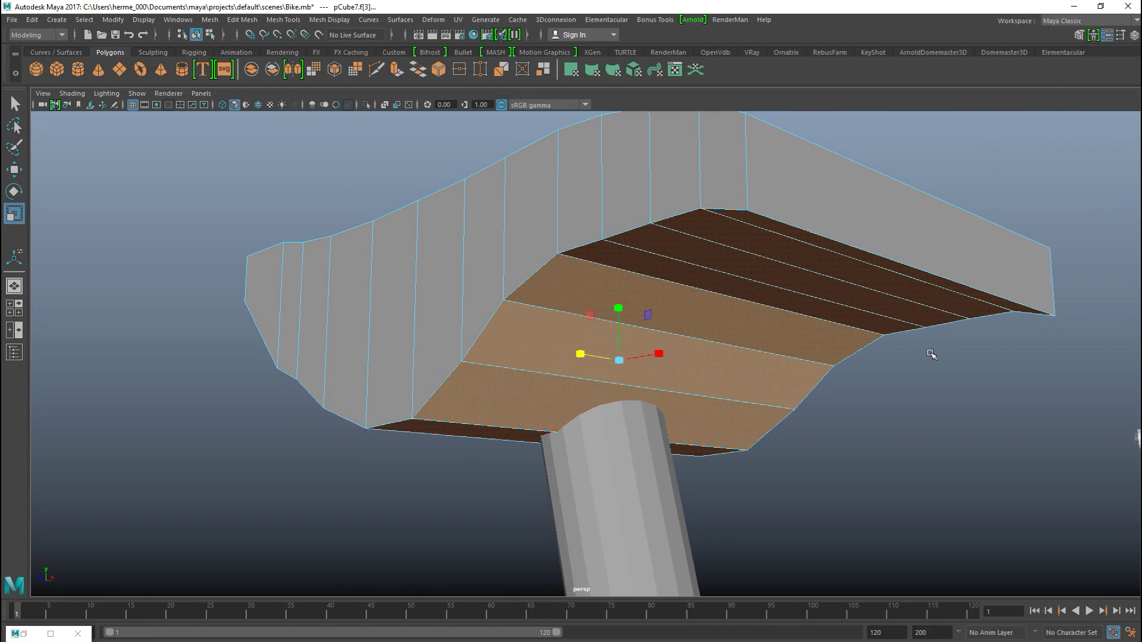
left_click(895, 339)
left_click_drag(739, 257, 877, 290, "alt")
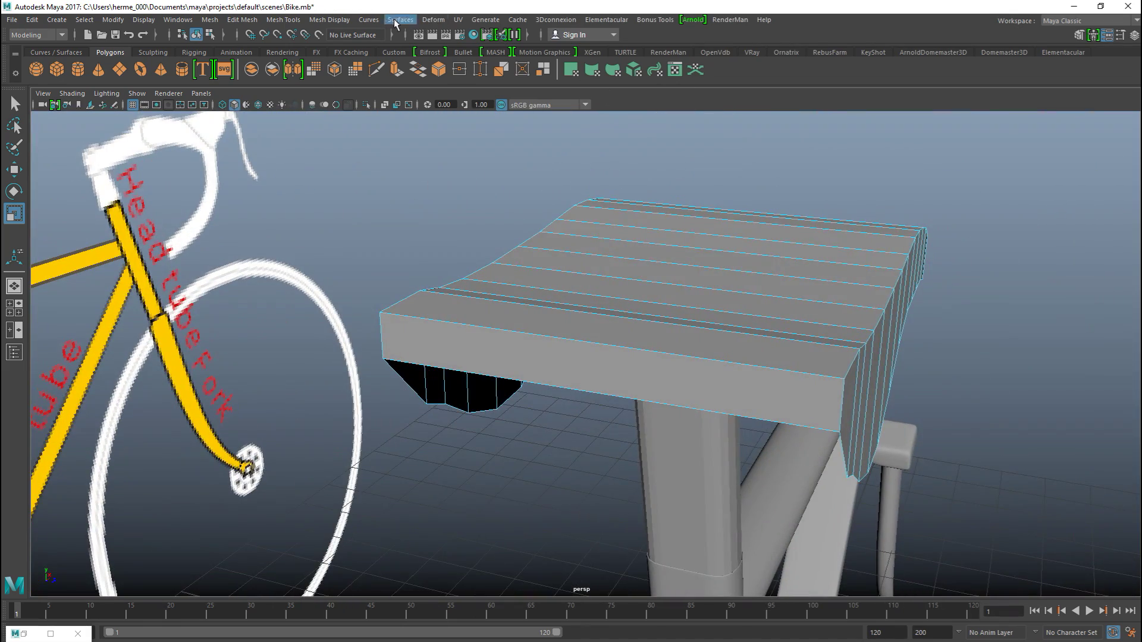
- Insert 5 evenly spaced lengthwise edge loops across the saddle with Insert Edge Loop set to Multiple edge loops
left_click(323, 22)
mouse_move(283, 19)
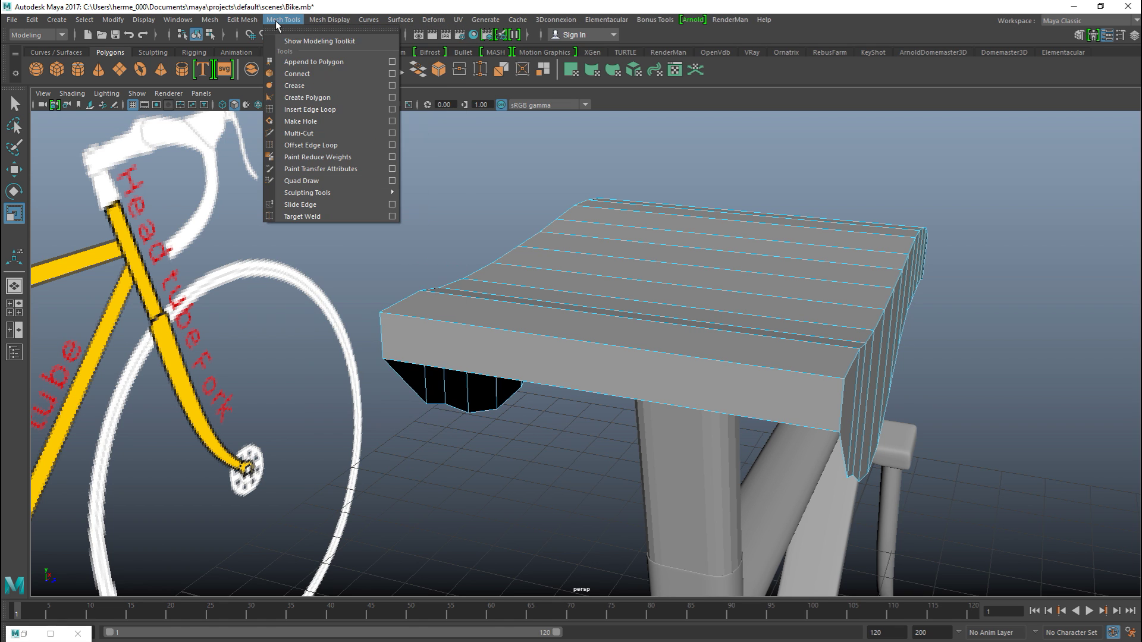
left_click(392, 110)
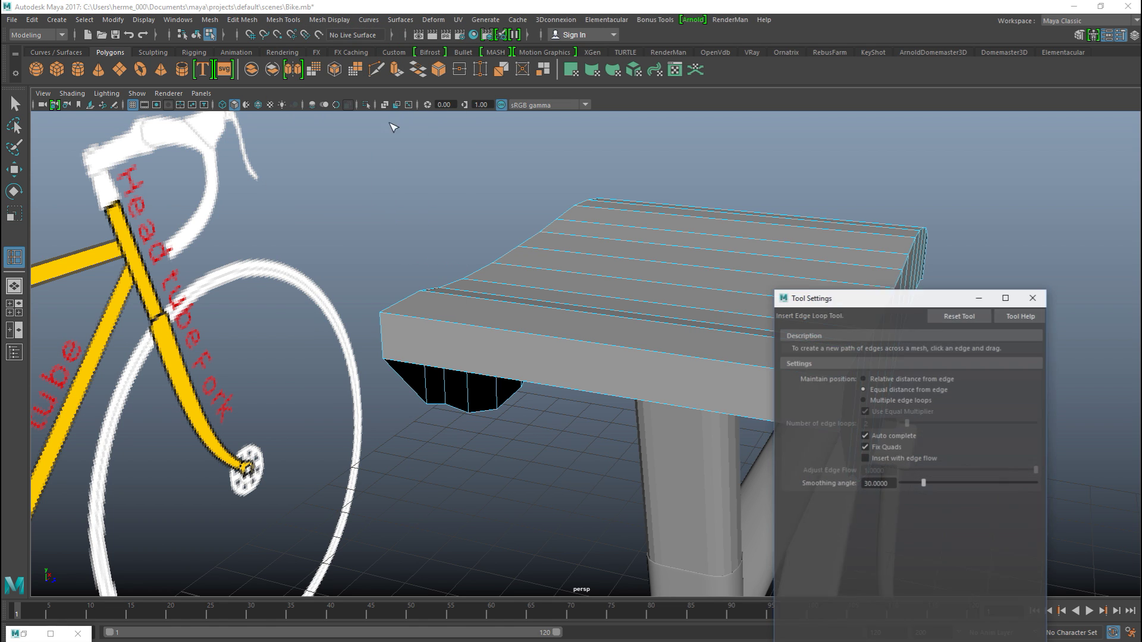
left_click(863, 401)
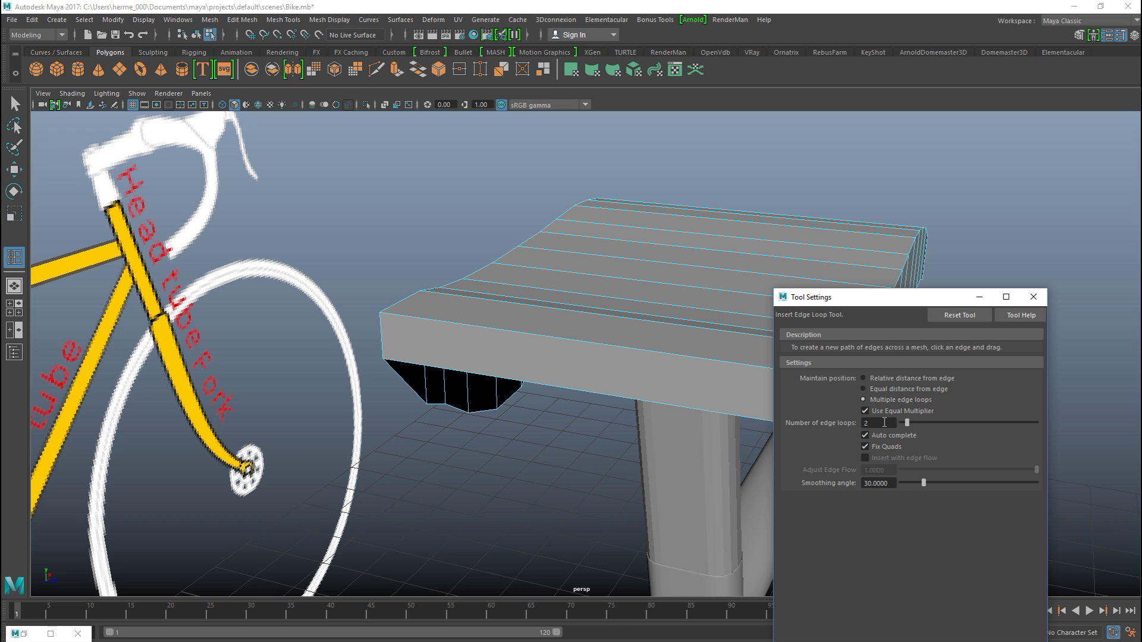
type("5")
left_click(647, 325)
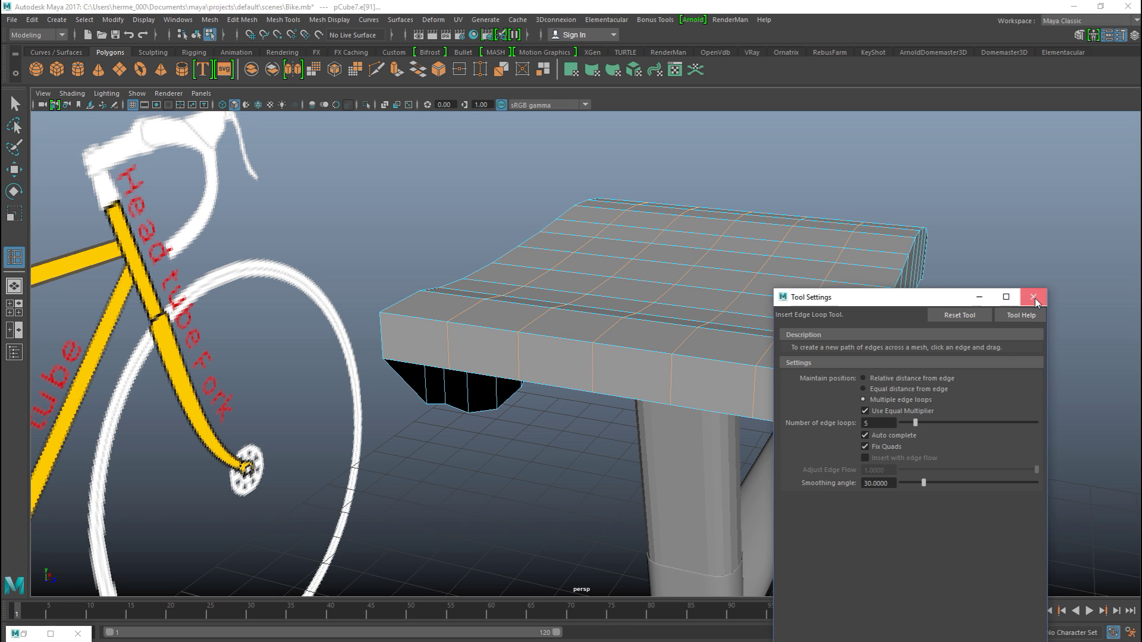
left_click(1033, 297)
- Select all five lengthwise edge loops and raise them slightly to start rounding the saddle's top
left_click_drag(545, 340, 559, 337, "alt")
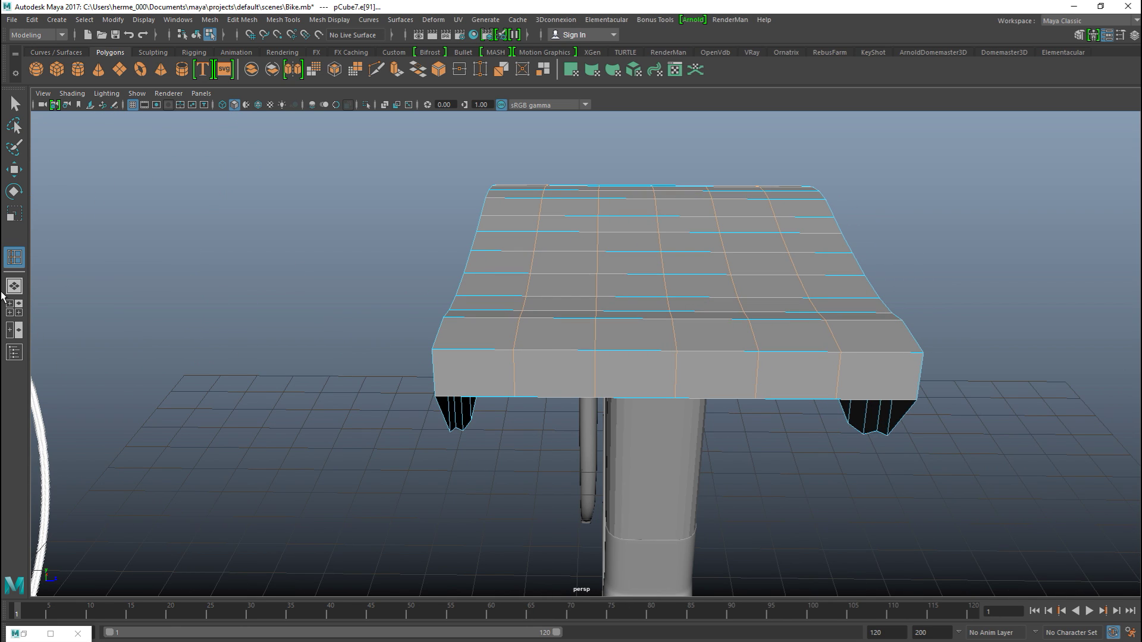
left_click(20, 306)
key("space")
left_click(902, 196)
key("q")
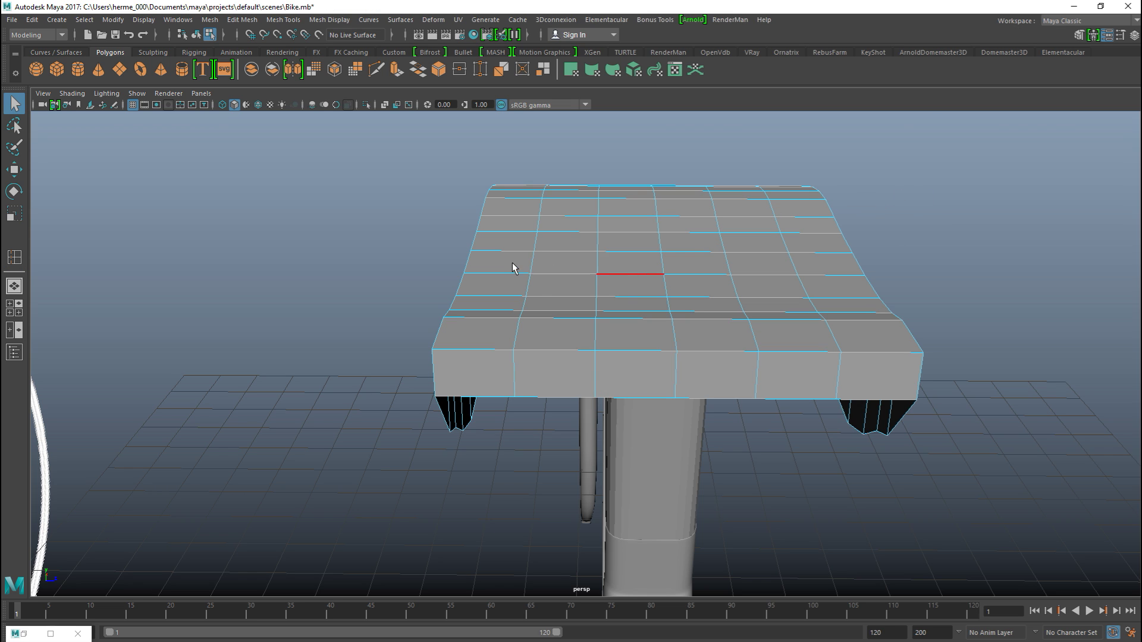
double_click(532, 263)
key("w")
mouse_move(663, 218)
left_mouse_down()
mouse_move(658, 233)
mouse_move(661, 213)
left_mouse_up()
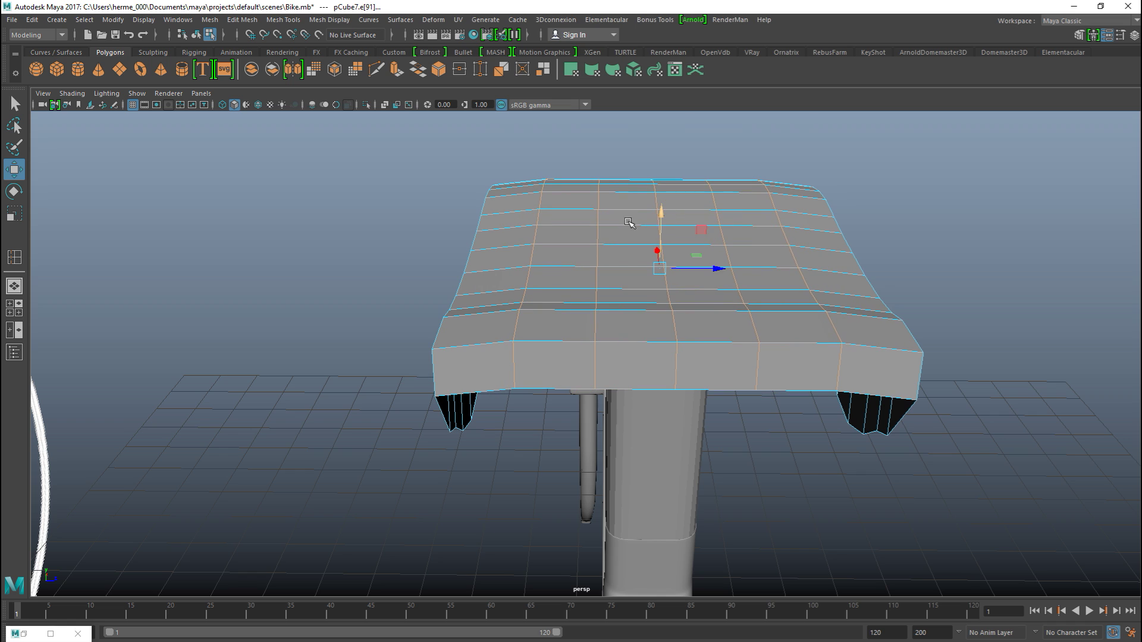
- Select the three middle lengthwise edge loops and raise them slightly further
double_click(598, 236)
double_click(713, 237, "shift")
left_click_drag(662, 212, 665, 205)
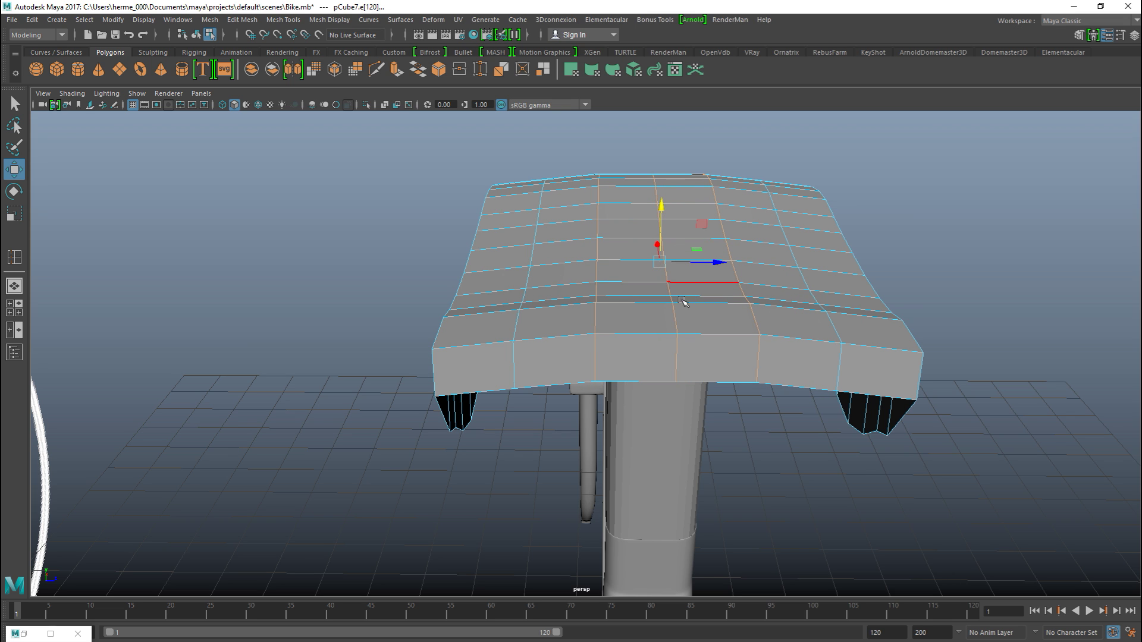
- Select the saddle's centre lengthwise edge loop and lower it slightly
double_click(674, 322)
left_click_drag(664, 206, 664, 213)
left_click(862, 245)
left_click_drag(973, 235, 922, 277, "alt")
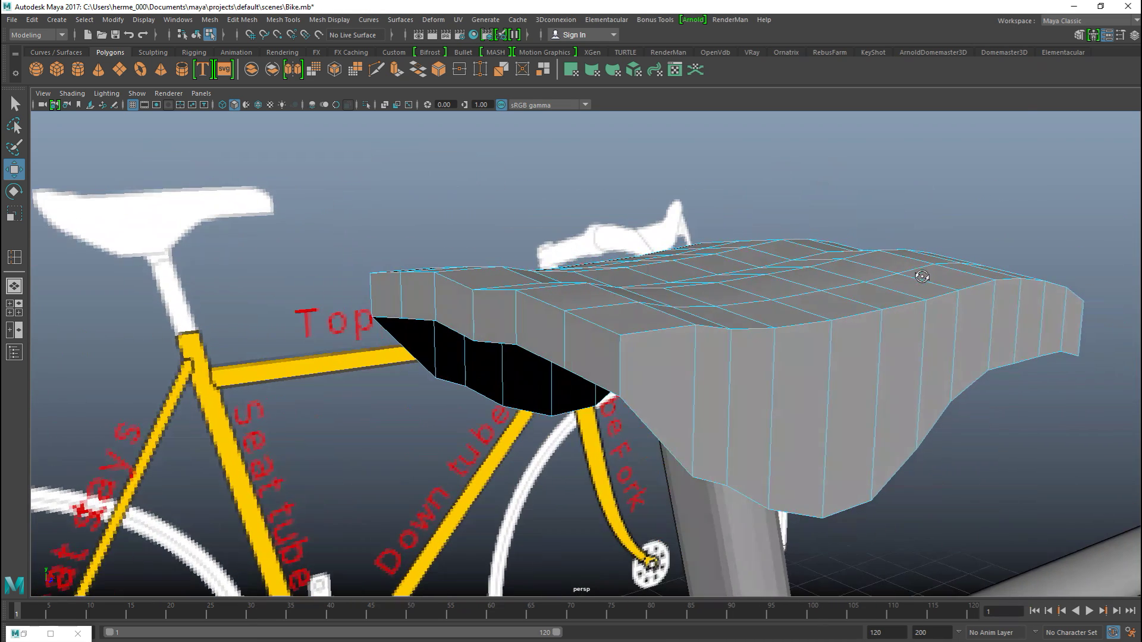
- Select the lengthwise edge loops along both outer upper borders of the saddle and lower them slightly to round the top
double_click(758, 328)
left_click_drag(577, 395, 533, 377, "alt")
double_click(489, 286, "shift")
left_click_drag(562, 227, 567, 249)
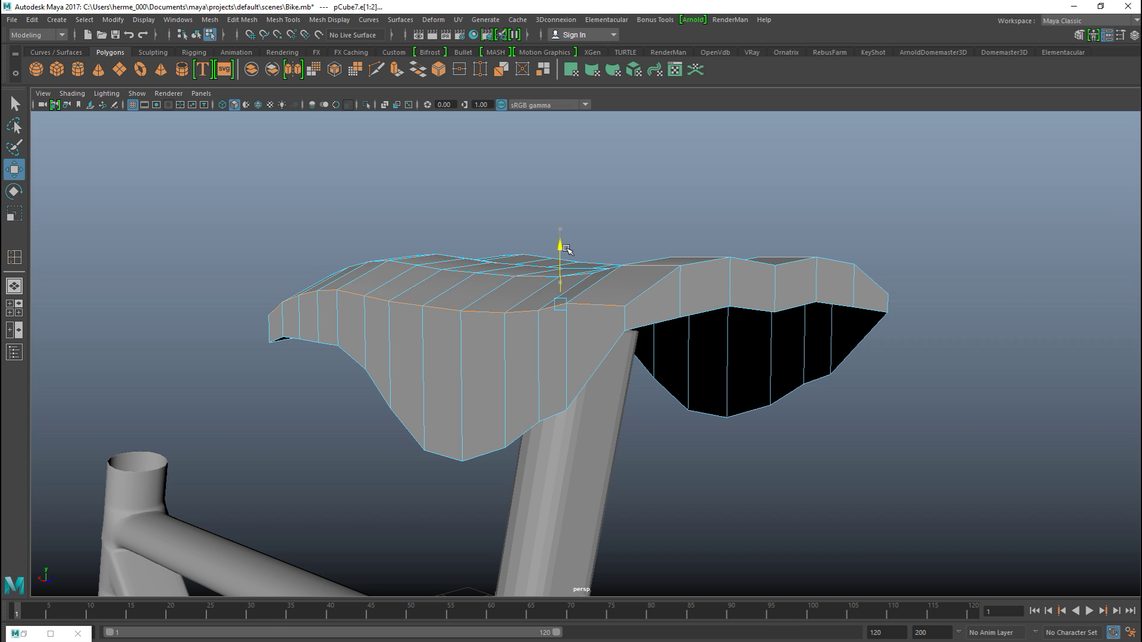
left_click_drag(553, 315, 510, 310, "alt")
- Insert 3 evenly spaced edge loops around the saddle's side walls with Insert Edge Loop set to Multiple edge loops
left_click(329, 19)
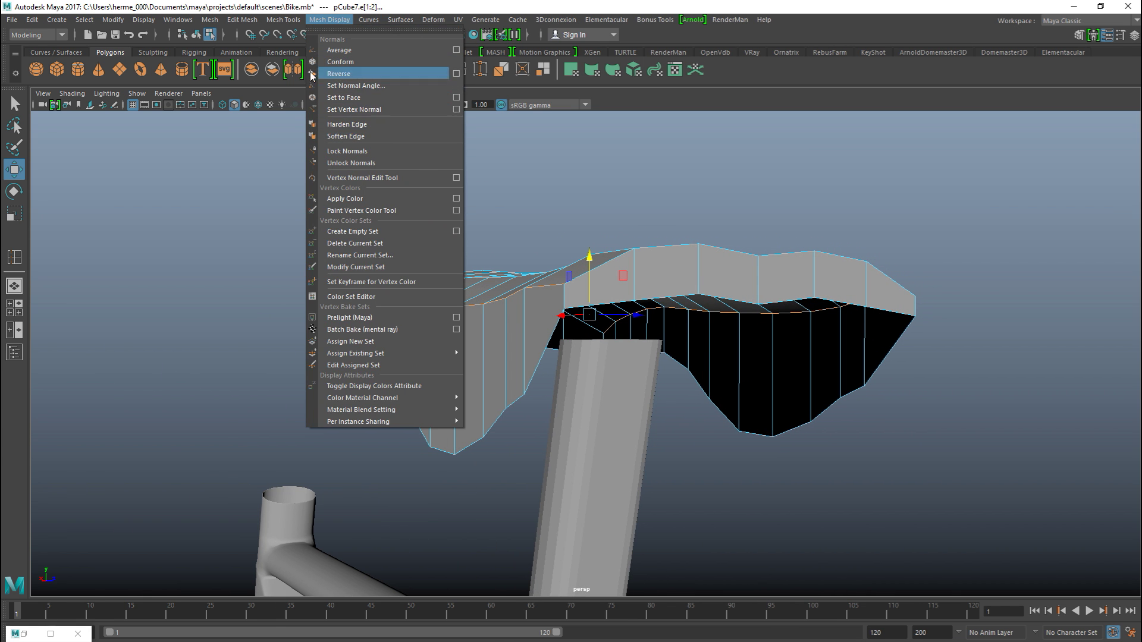
mouse_move(283, 18)
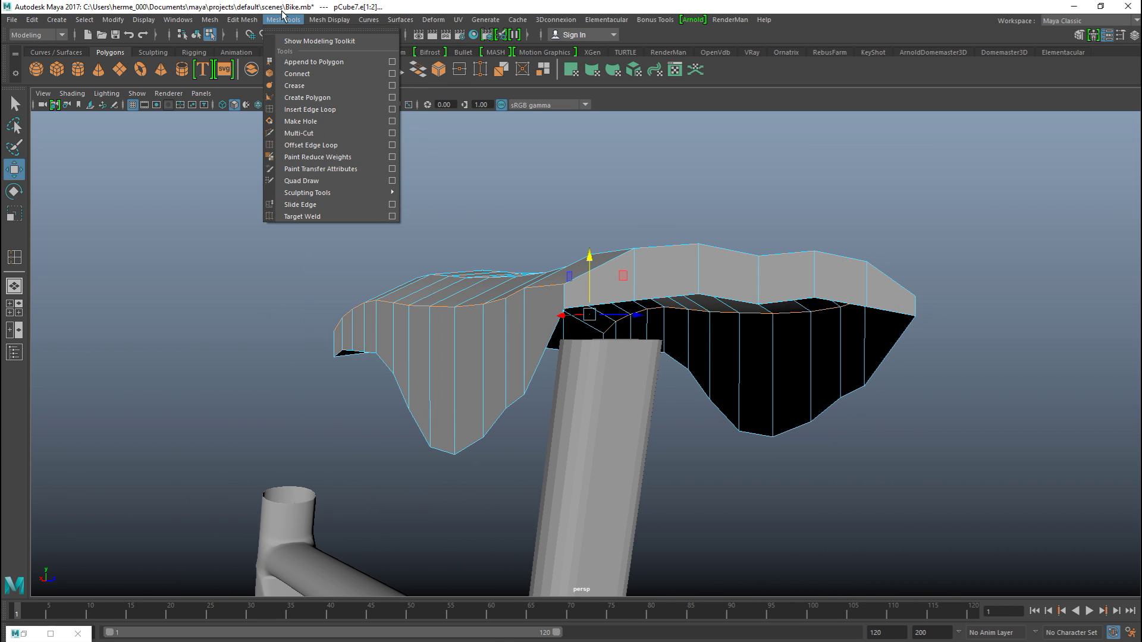
left_click(393, 109)
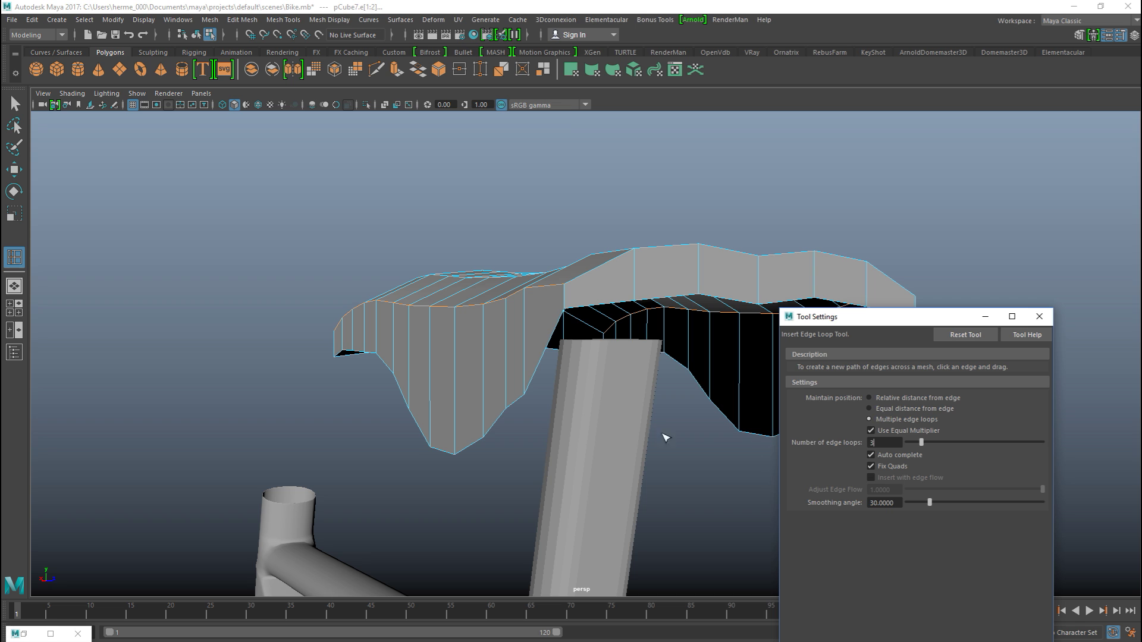
left_click(506, 367)
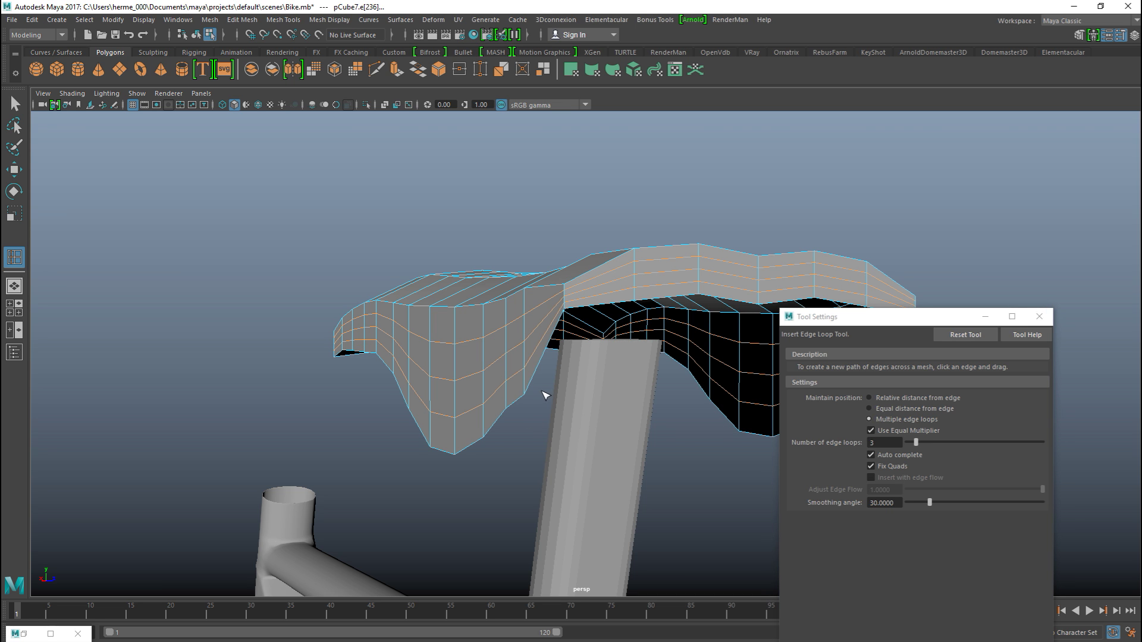
left_click(1039, 317)
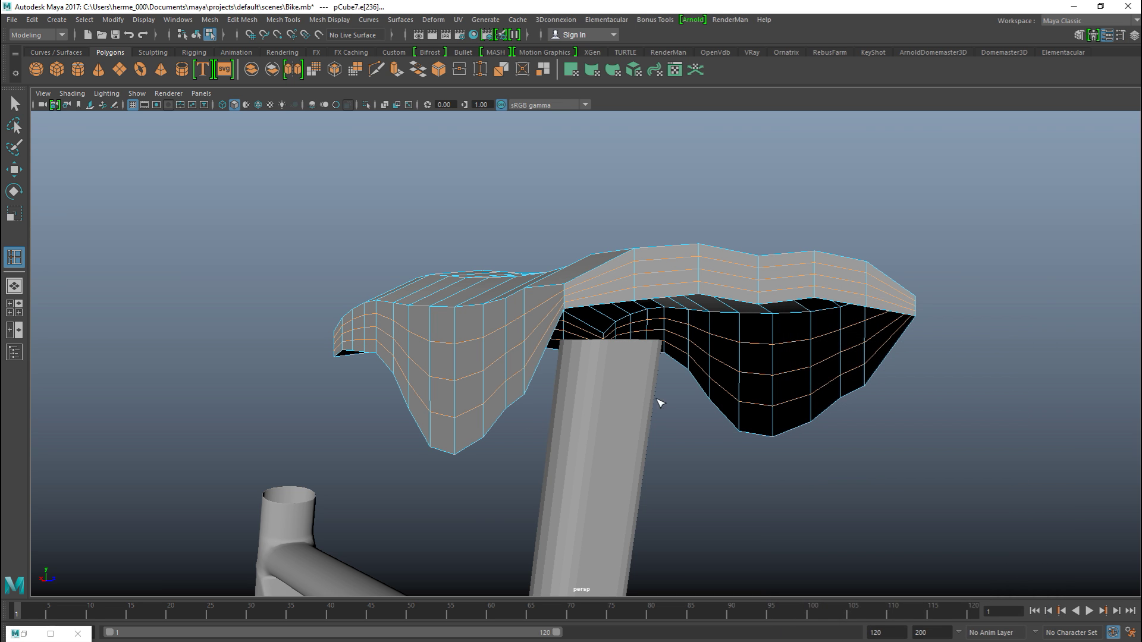
- Try to scale the middle edge loop of the saddle's side walls outward without soft selection
key("q")
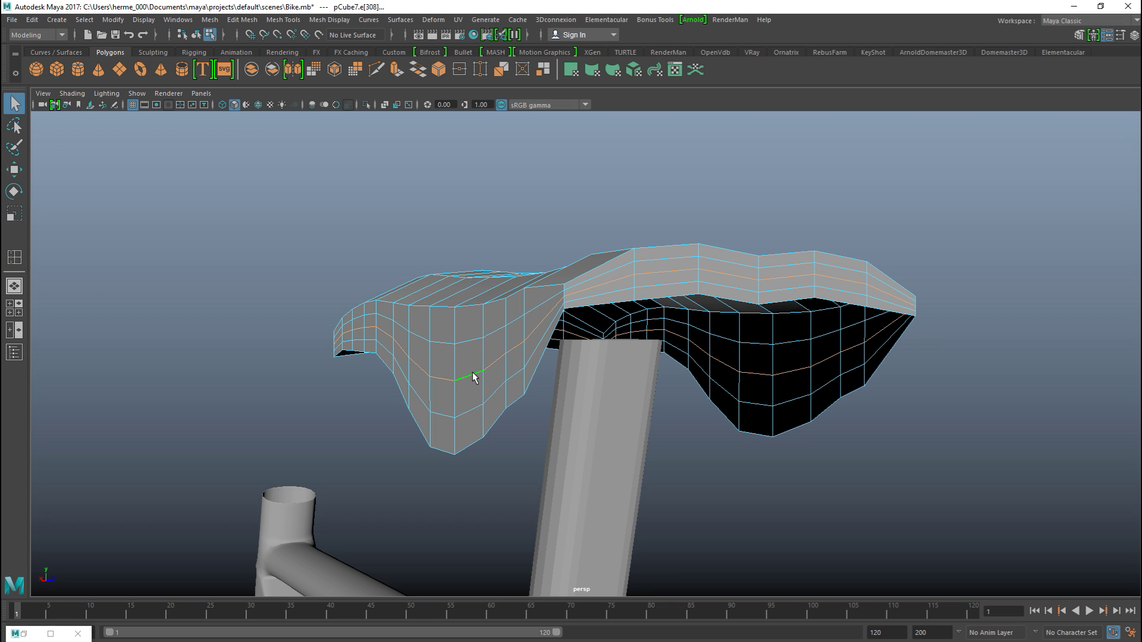
key("r")
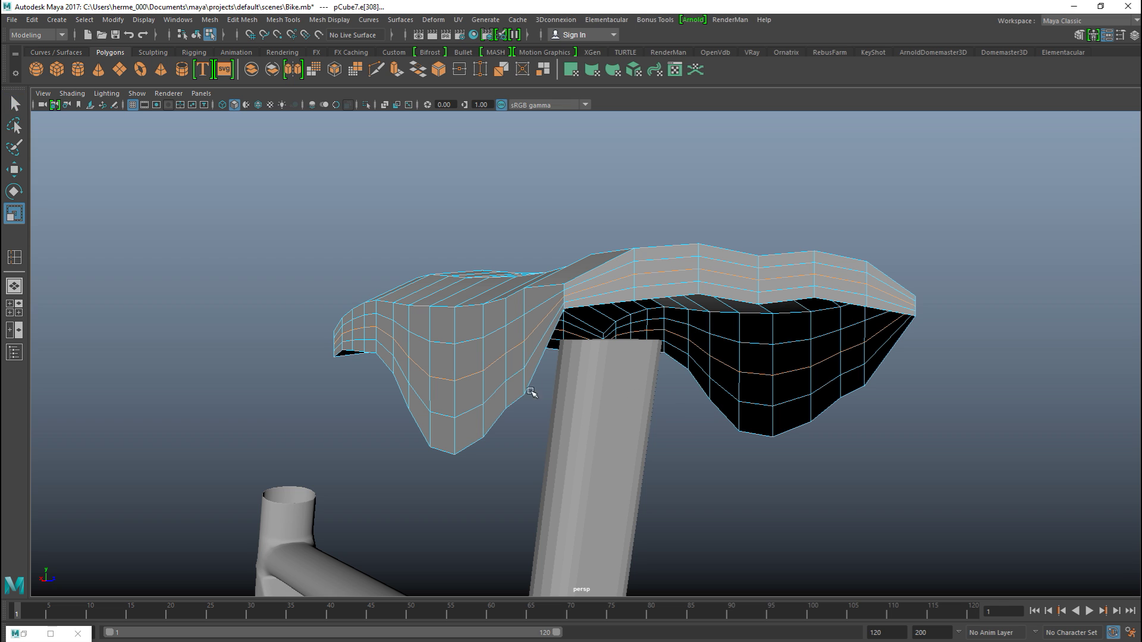
mouse_move(568, 336)
left_mouse_down()
mouse_move(393, 323)
mouse_move(199, 273)
mouse_move(194, 288)
mouse_move(291, 328)
left_mouse_up()
left_click(610, 427)
double_click(509, 371)
left_click_drag(512, 365, 728, 333, "alt")
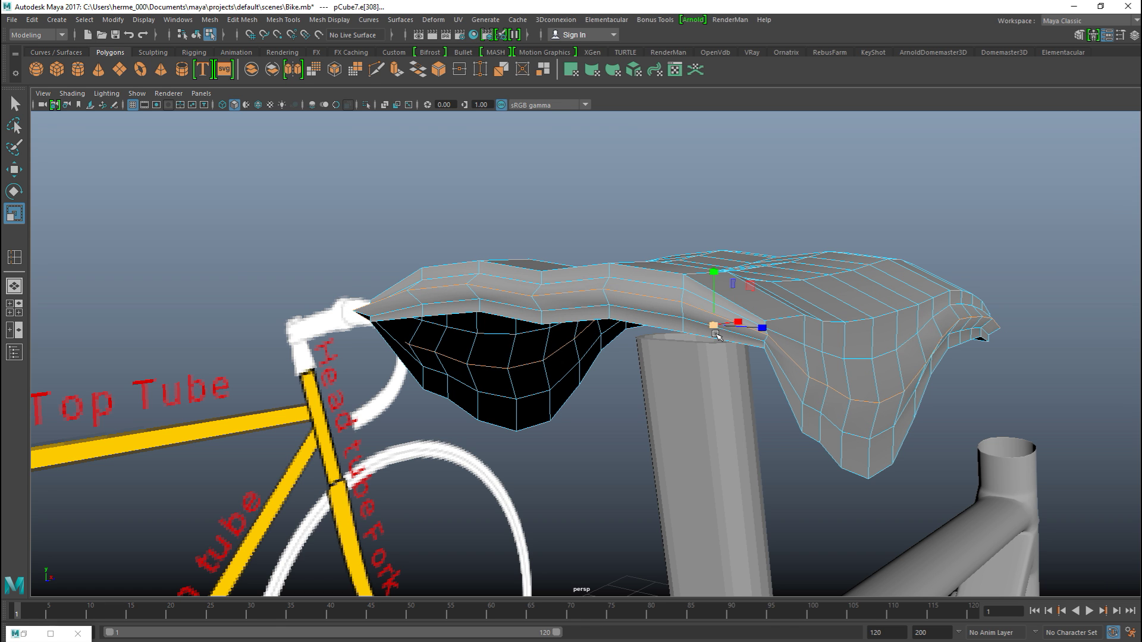
key("ctrl+z")
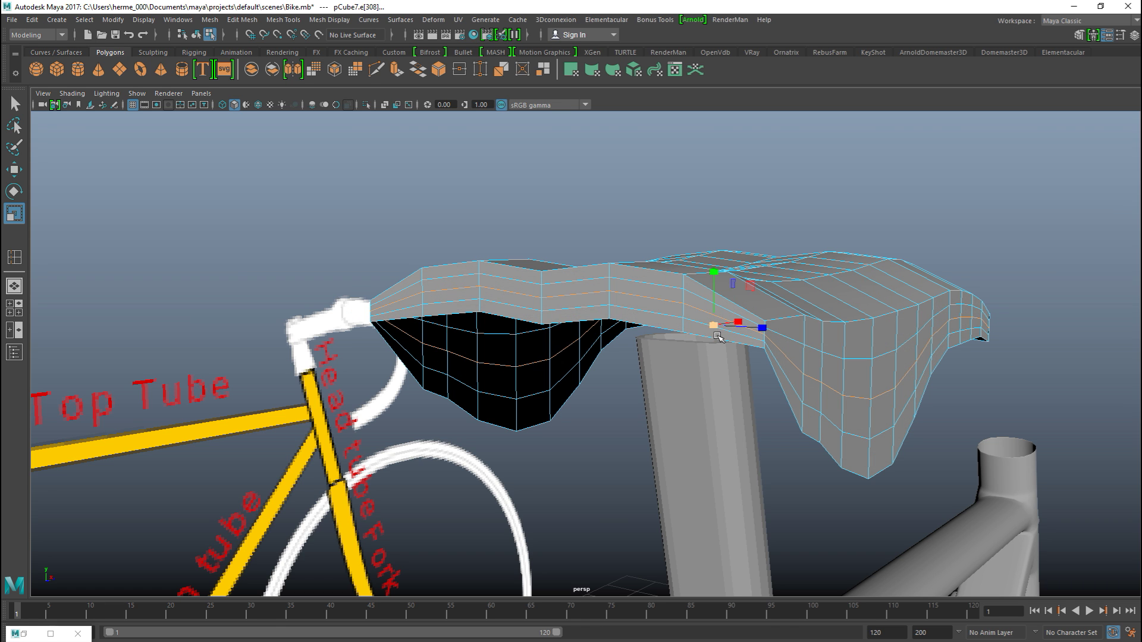
- Enable soft selection, adjust its falloff, and scale the middle edge loop of the side walls slightly outward across the saddle's width
key("b")
left_click_drag(691, 355, 711, 357, "alt")
left_click_drag(734, 292, 910, 313)
mouse_move(678, 342)
left_mouse_down("alt")
mouse_move(767, 333)
mouse_move(692, 343)
left_mouse_up("alt")
left_click_drag(675, 289, 678, 290)
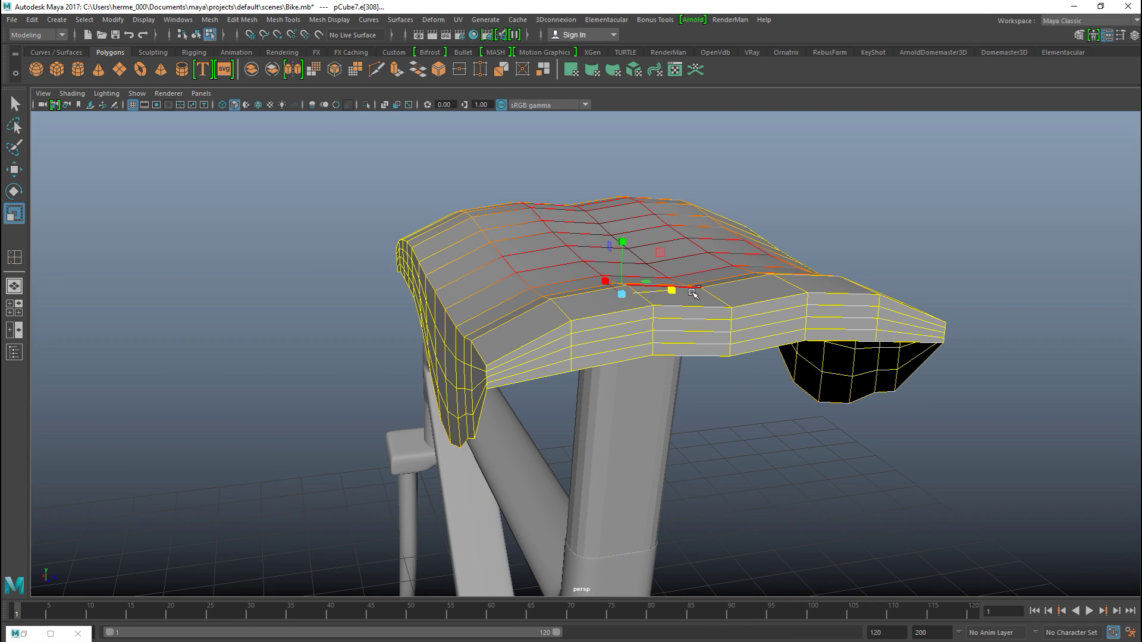
key("ctrl+z")
key("b")
left_click_drag(676, 293, 506, 334)
left_click_drag(669, 289, 673, 290)
left_click(315, 274)
- Return the saddle to object mode and turn on its smooth mesh preview
right_click_drag(538, 256, 568, 241)
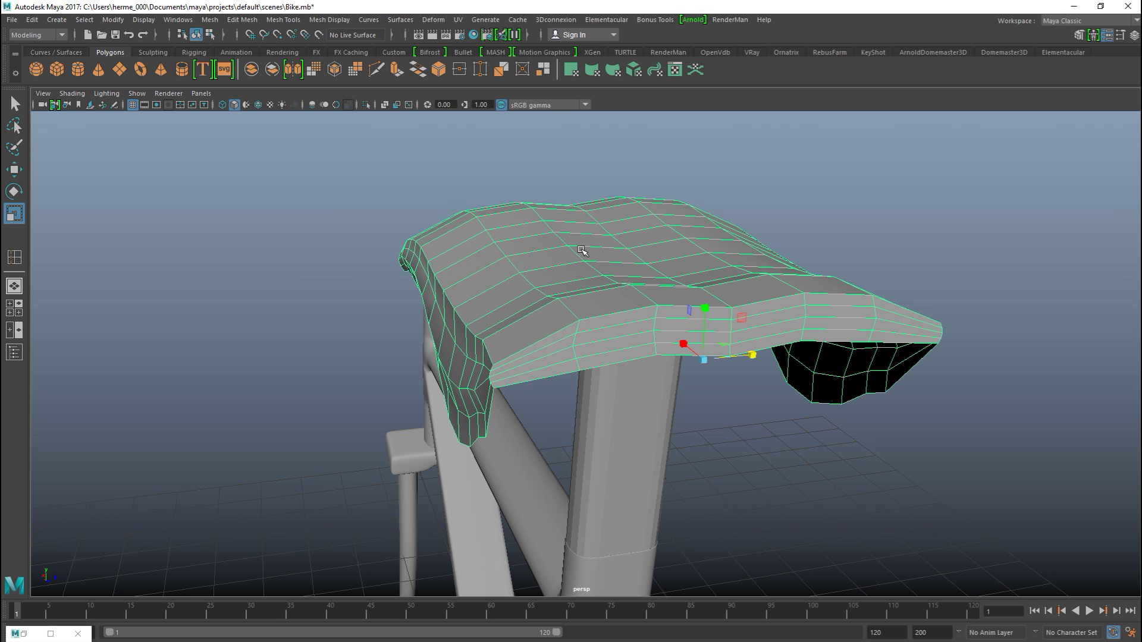
left_click_drag(641, 274, 647, 390, "alt")
key("3")
left_click_drag(684, 390, 260, 270, "alt")
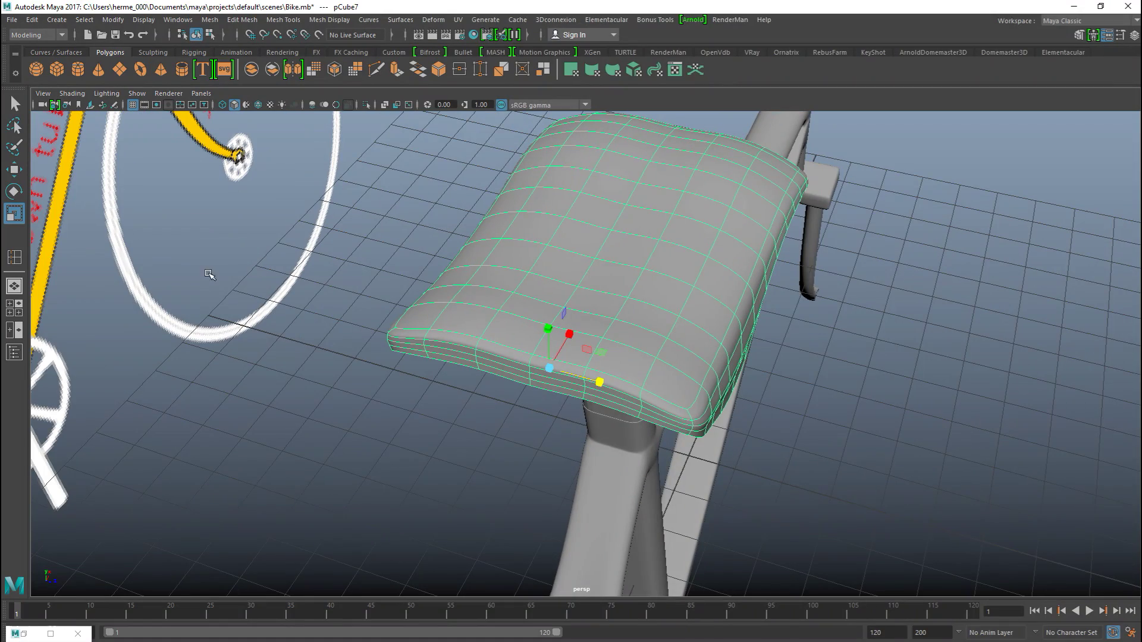
- In the top view, select the vertices at the saddle's nose end and scale them narrower with a widened soft-selection falloff
left_click(19, 307)
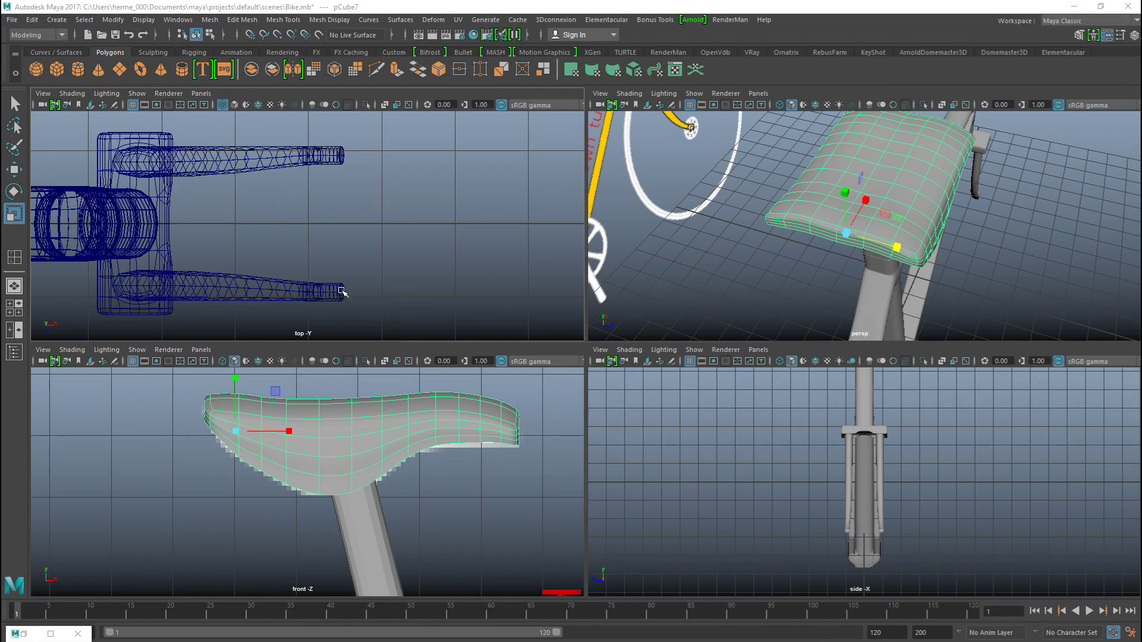
key("space")
key("f")
scroll(428, 304, "down", 5)
right_click_drag(529, 335, 641, 356, "alt")
middle_click_drag(642, 356, 569, 272, "alt")
right_click_drag(598, 213, 684, 193)
left_click_drag(776, 162, 622, 531)
key("b")
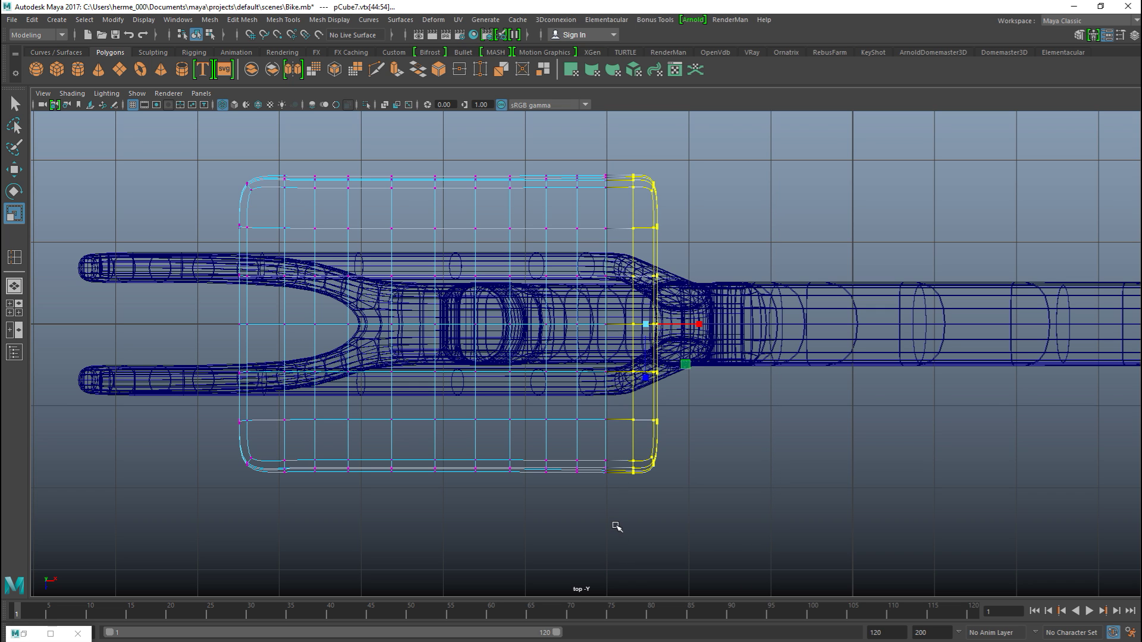
left_click_drag(551, 368, 715, 397)
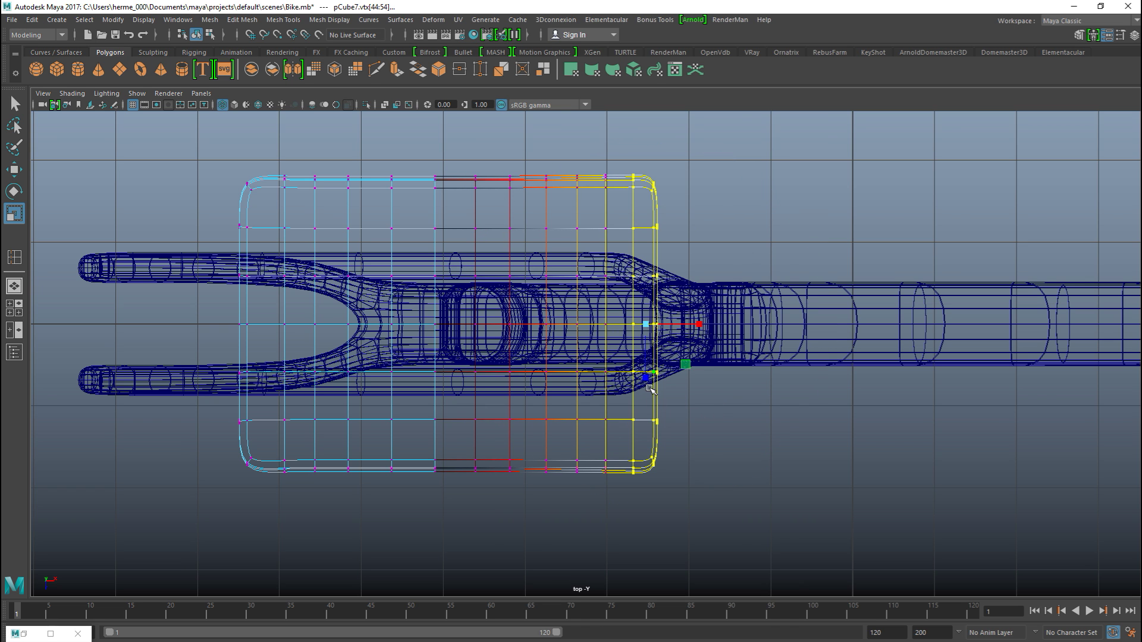
left_click_drag(646, 379, 647, 342)
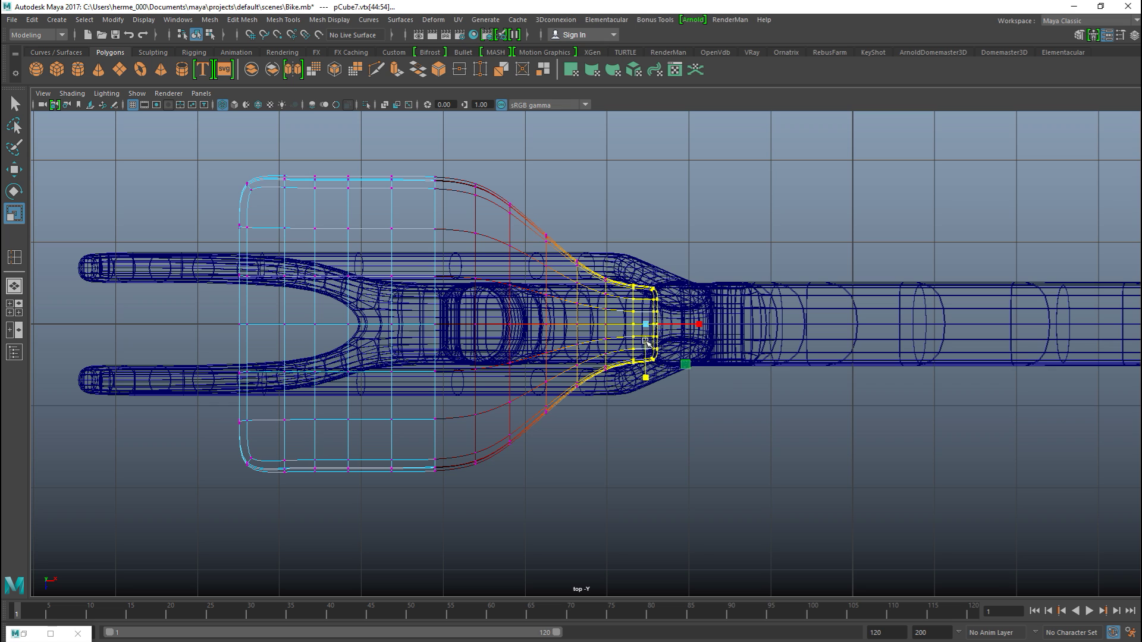
- Scale the vertices of the saddle's middle and rear sections narrower across the width with soft selection
left_click_drag(543, 172, 196, 526)
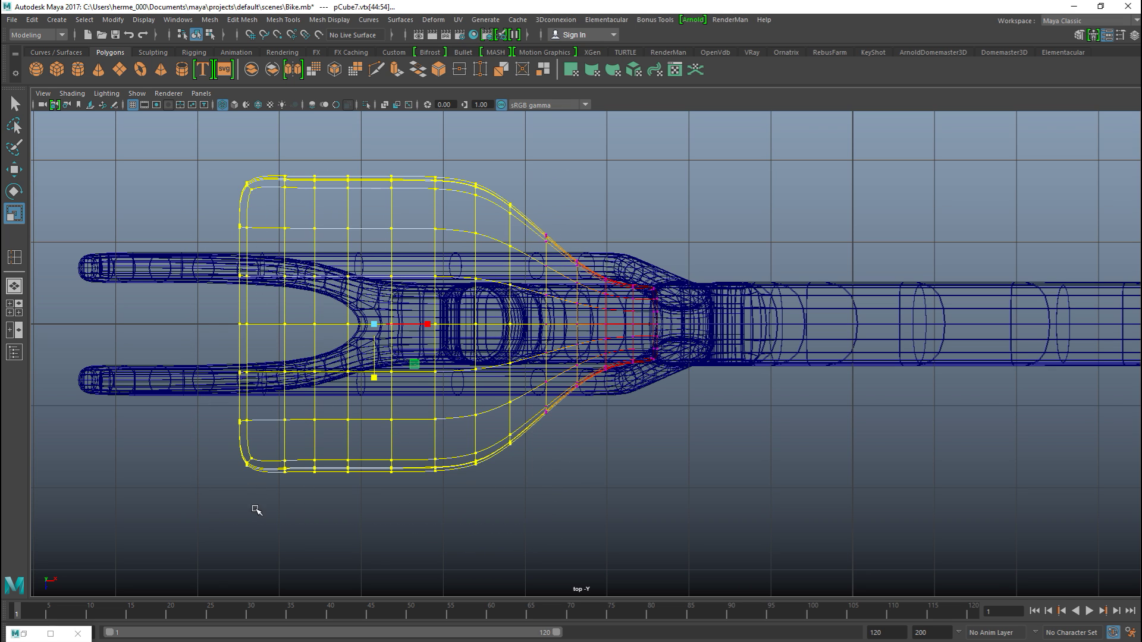
mouse_move(380, 380)
left_mouse_down()
mouse_move(377, 367)
mouse_move(382, 375)
left_mouse_up()
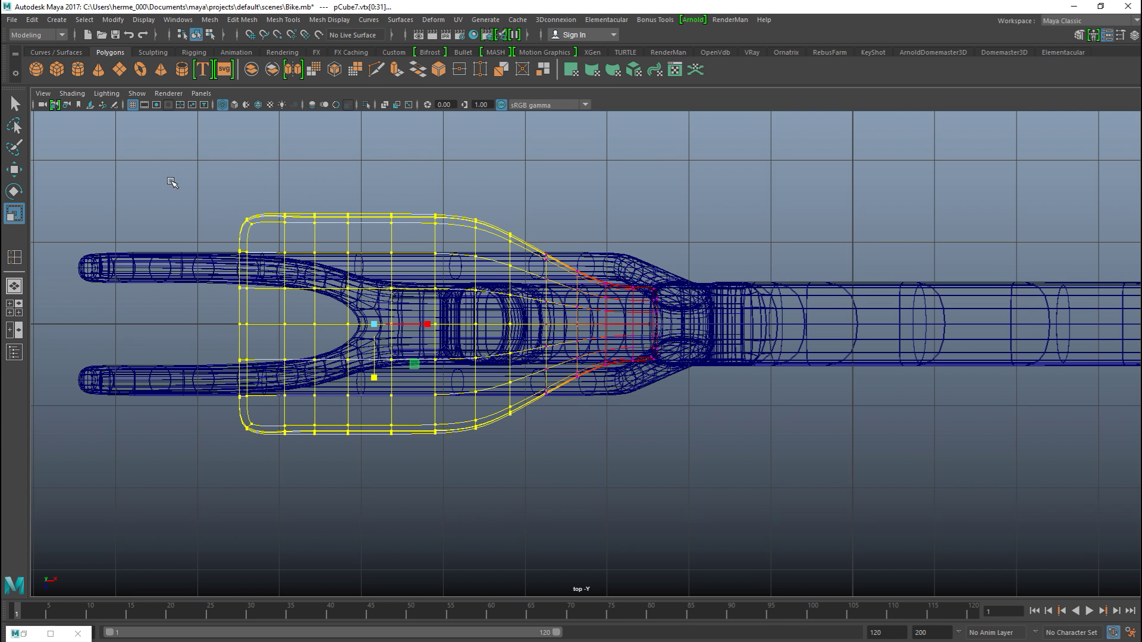
left_click_drag(149, 160, 373, 532)
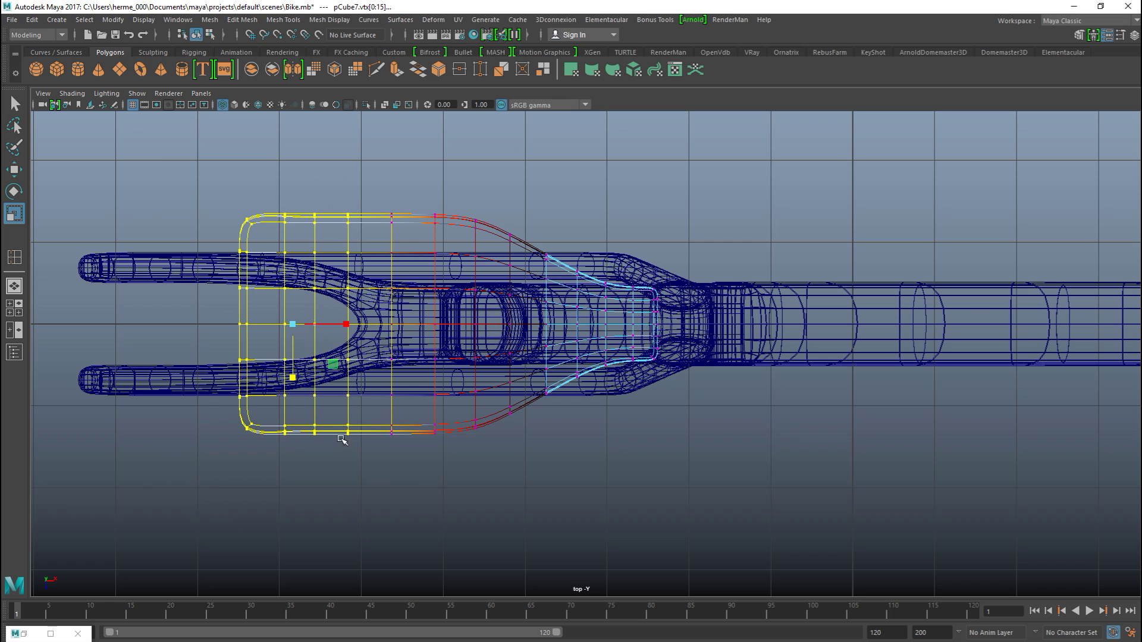
left_click_drag(291, 380, 290, 371)
- Taper the saddle's rear end by scaling successively smaller groups of its end vertices narrower
left_click_drag(165, 172, 339, 498)
left_click_drag(275, 380, 274, 370)
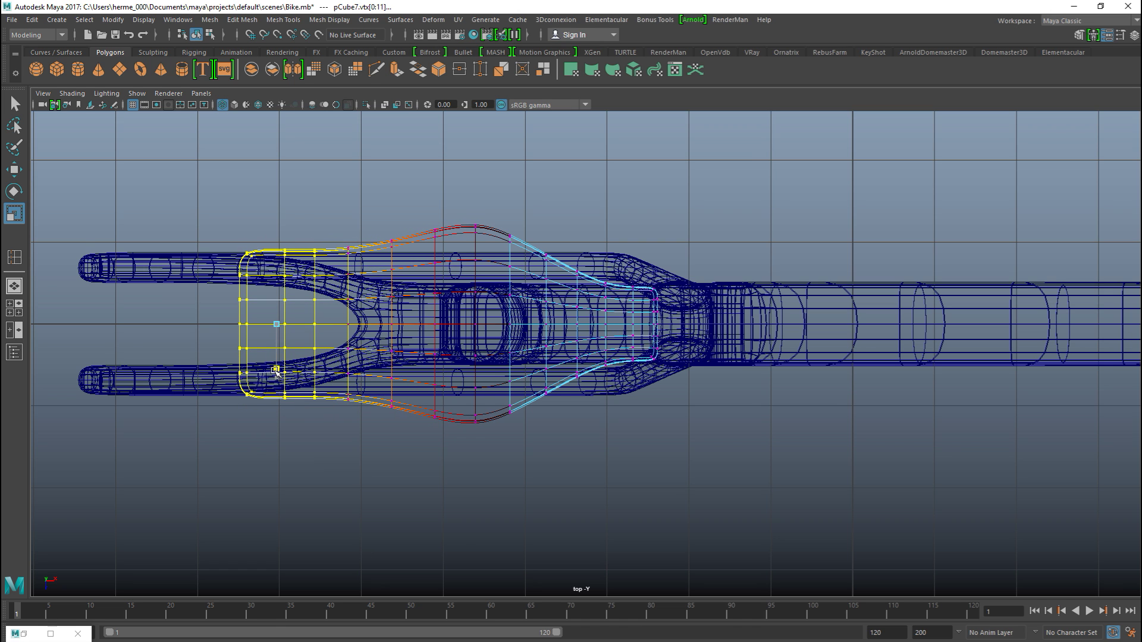
left_click_drag(181, 193, 296, 451)
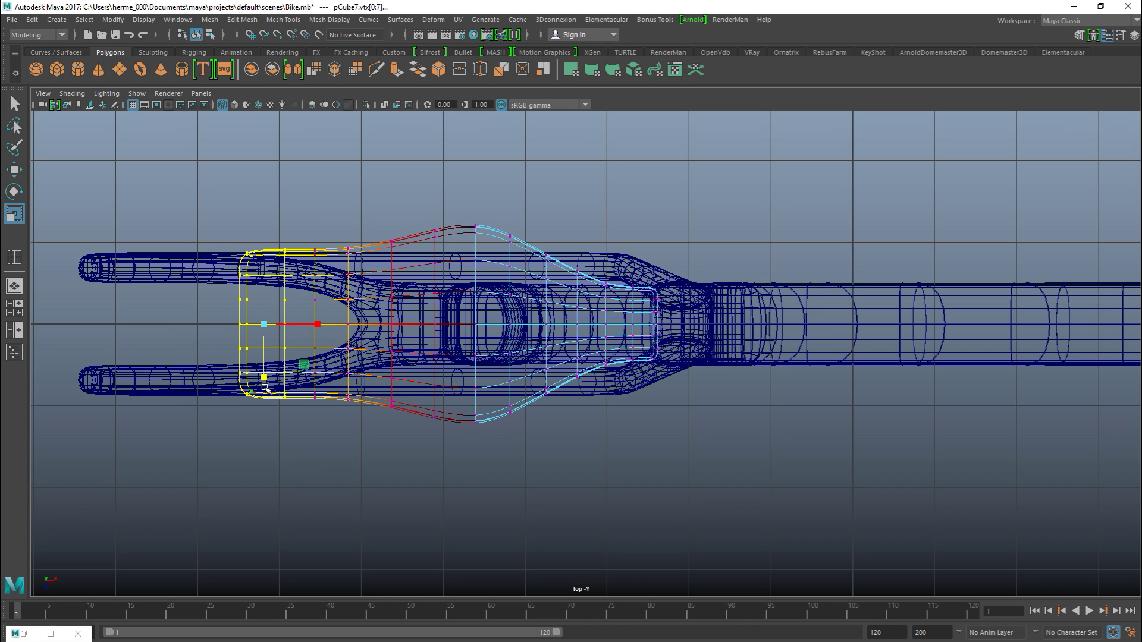
left_click_drag(266, 378, 265, 364)
left_click_drag(182, 226, 269, 450)
left_click_drag(238, 379, 240, 360)
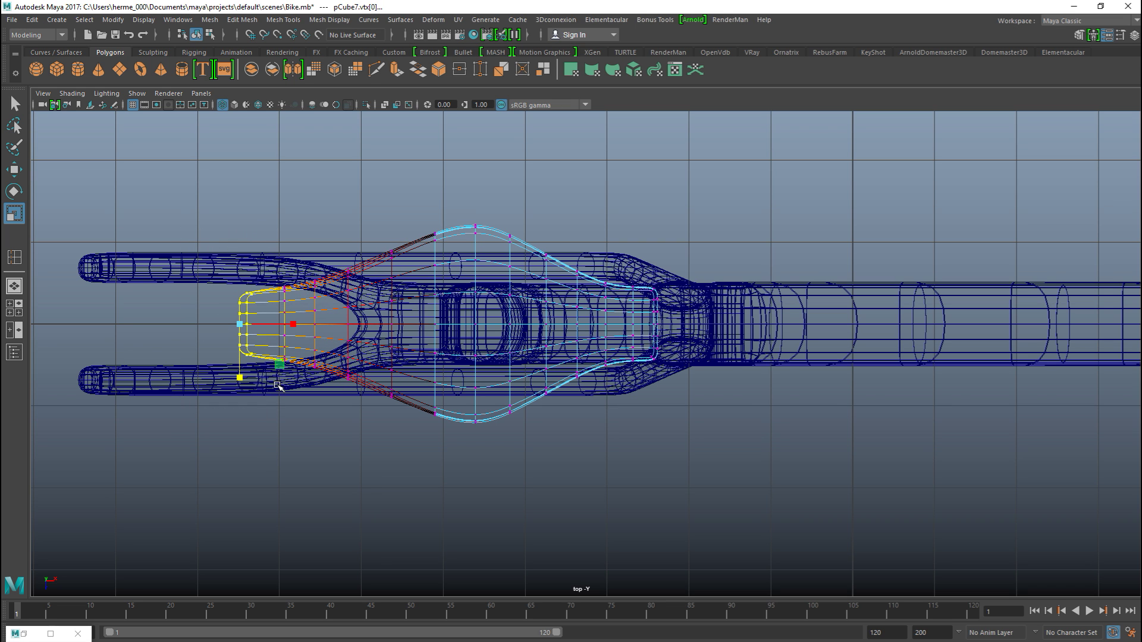
- Compress the rear half's vertices along the saddle's length and scale the nose-end vertices narrower
left_click_drag(179, 181, 407, 517)
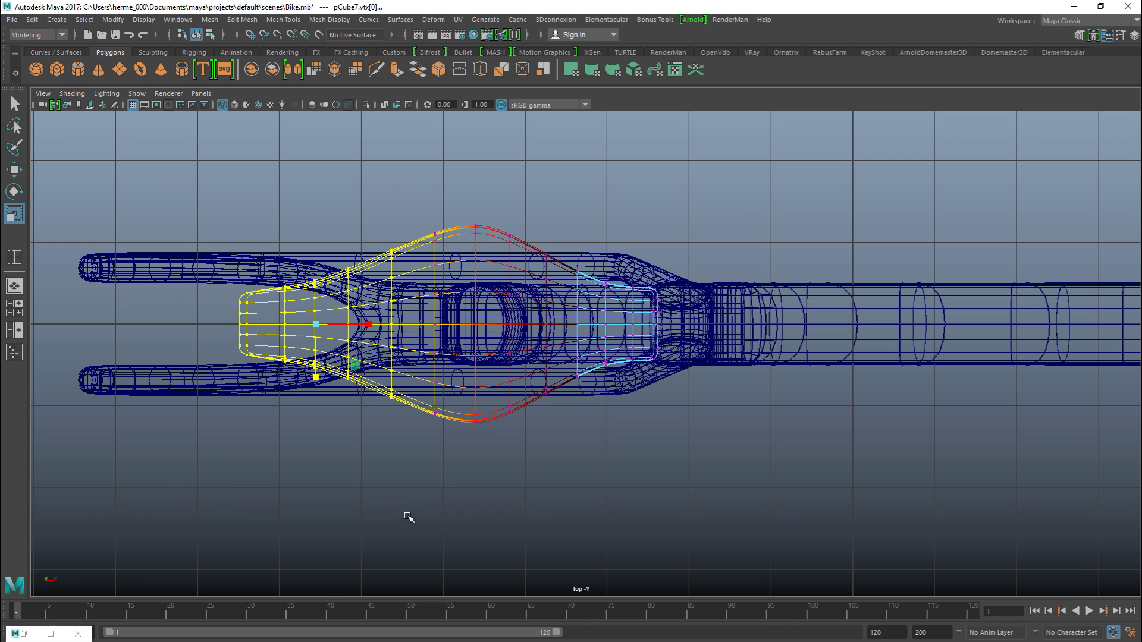
left_click_drag(367, 326, 317, 328)
left_click_drag(623, 257, 712, 445)
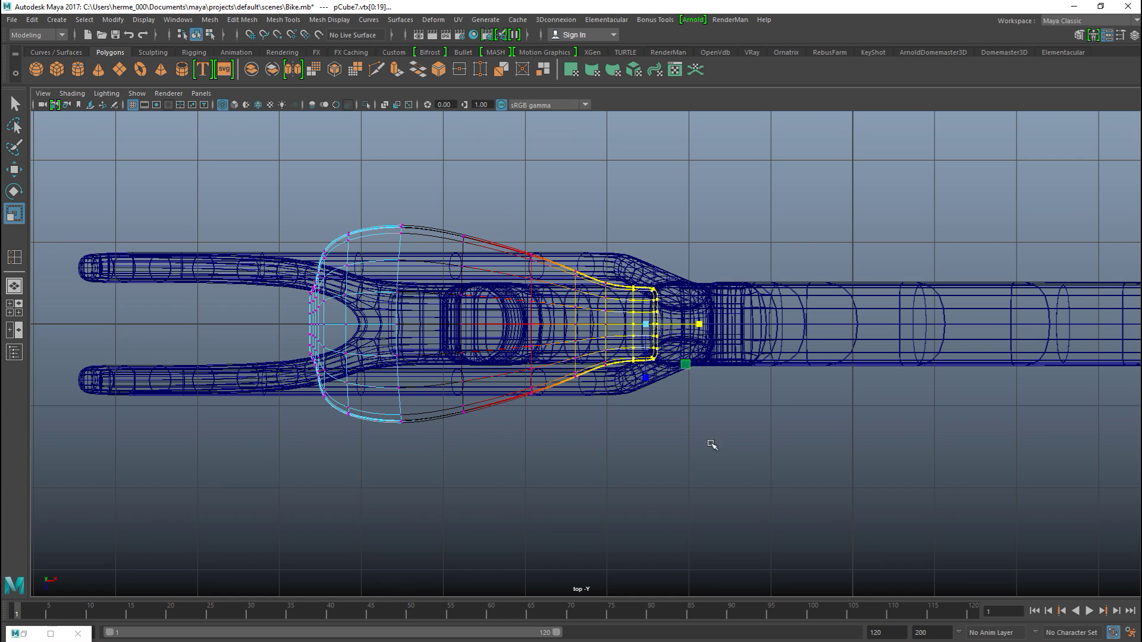
left_click_drag(648, 379, 639, 360)
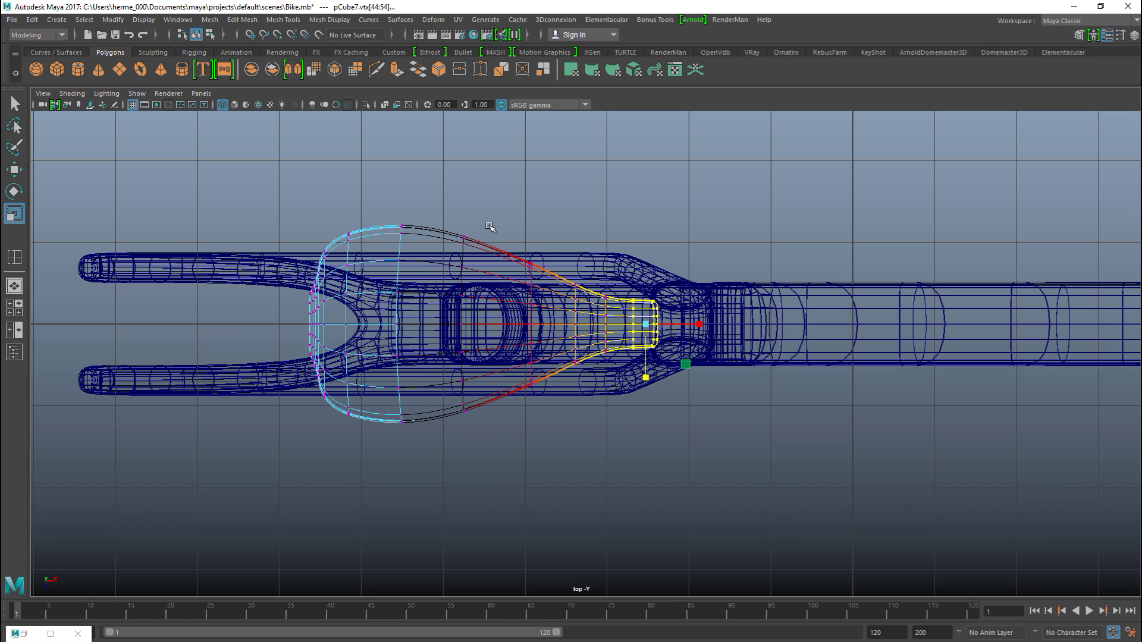
- Scale the two crosswise vertex rows between the wide rear and the nose narrower, adjusting the soft-selection falloff
left_click_drag(438, 202, 498, 467)
left_click_drag(461, 378, 355, 405)
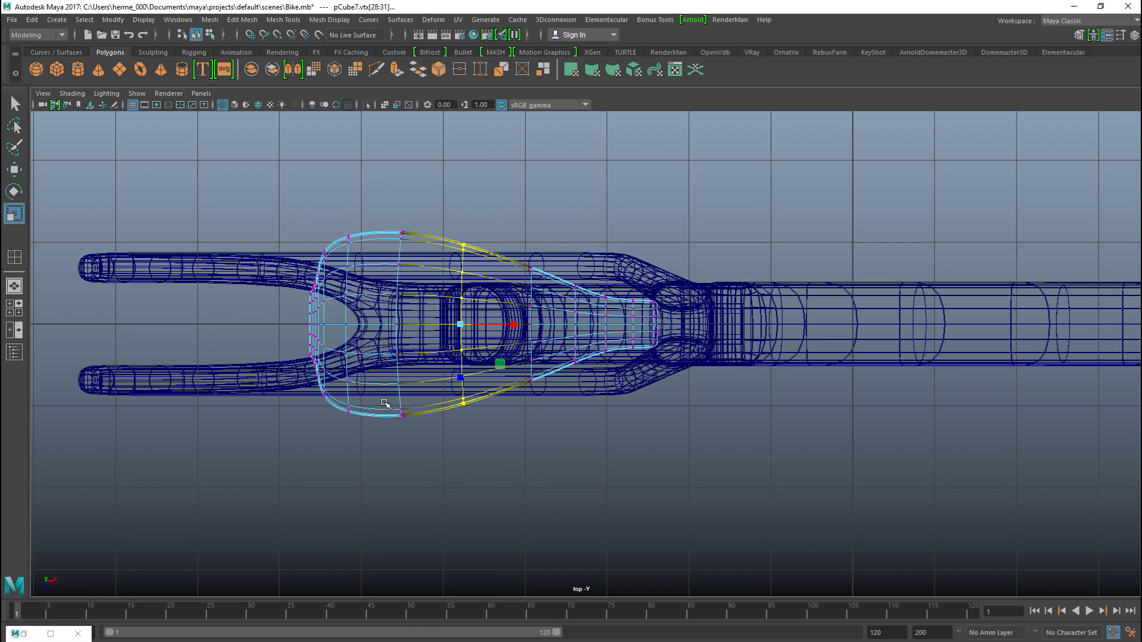
left_click_drag(460, 378, 461, 365)
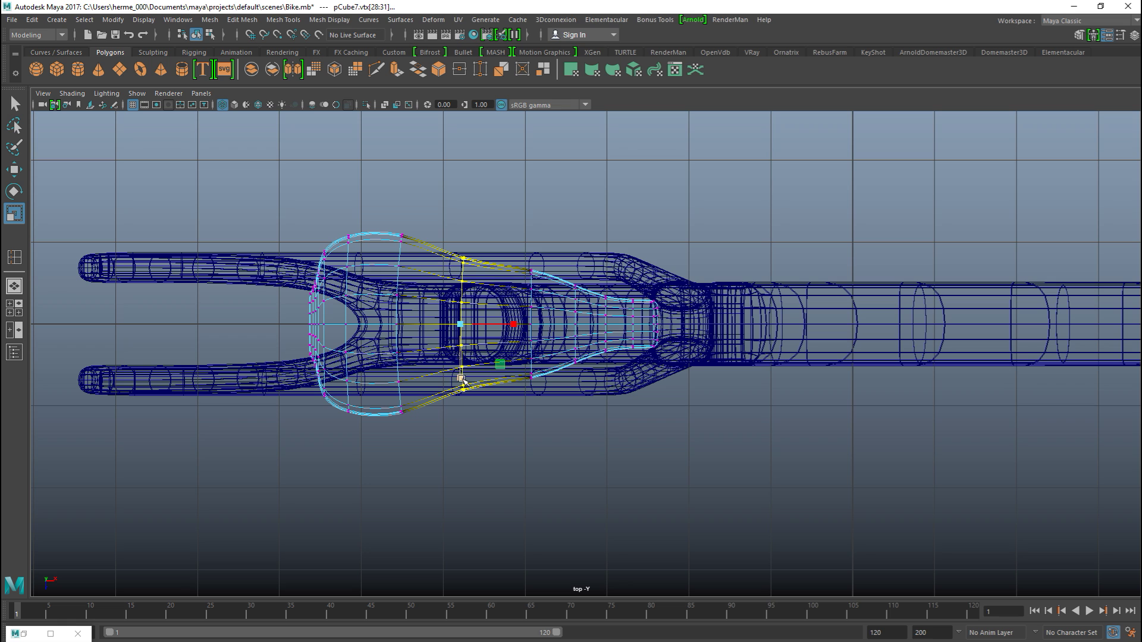
key("ctrl+z")
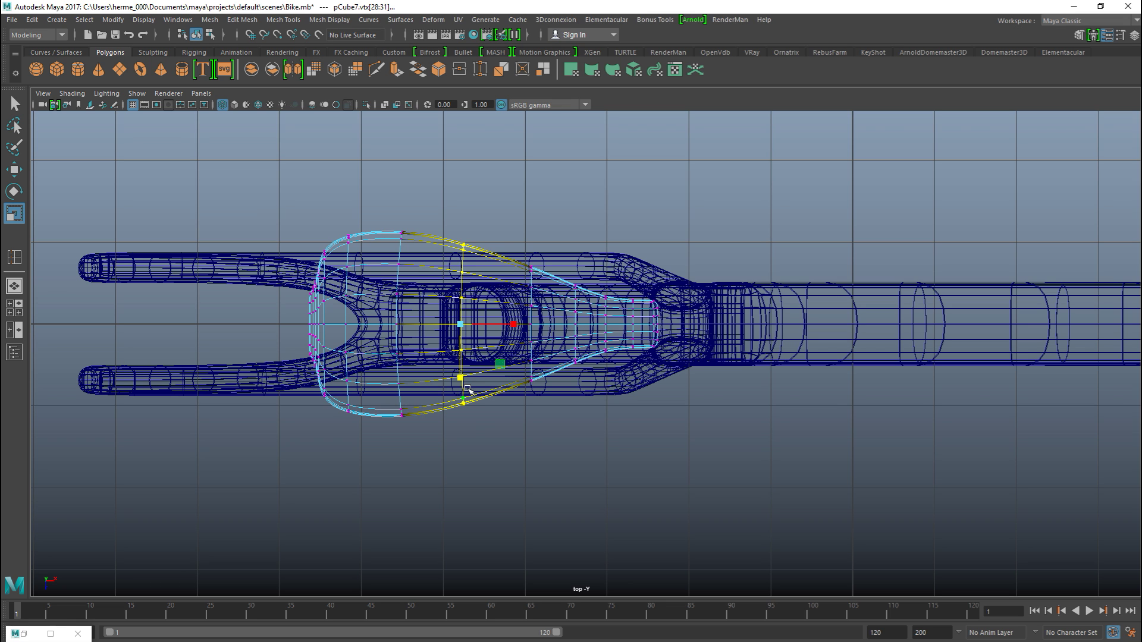
left_click_drag(497, 376, 459, 370)
left_click_drag(505, 232, 552, 441)
middle_click_drag(535, 379, 535, 368)
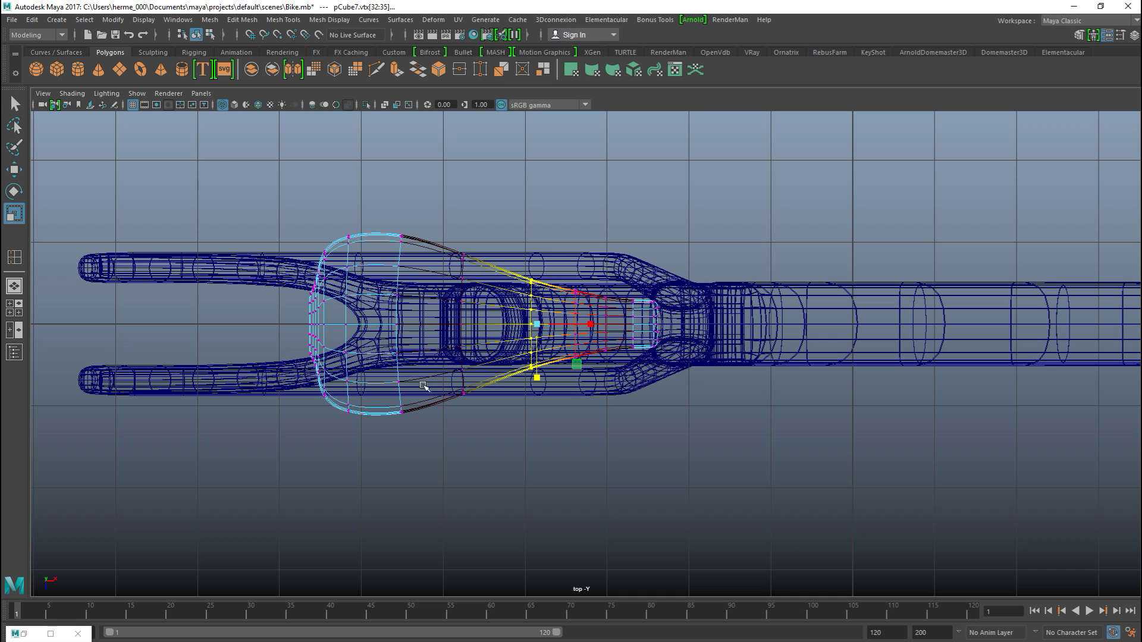
- Return to the perspective view, switch the saddle to object mode, and scale it down slightly in height
left_click(14, 308)
key("space")
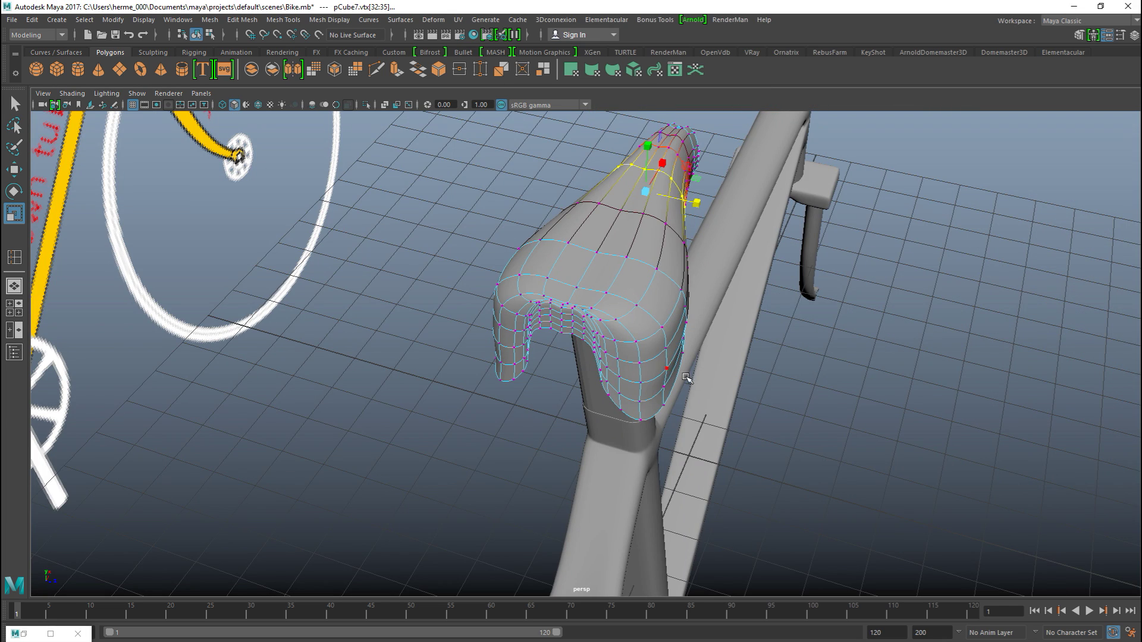
left_click_drag(753, 414, 637, 348, "alt")
right_click_drag(559, 274, 619, 260)
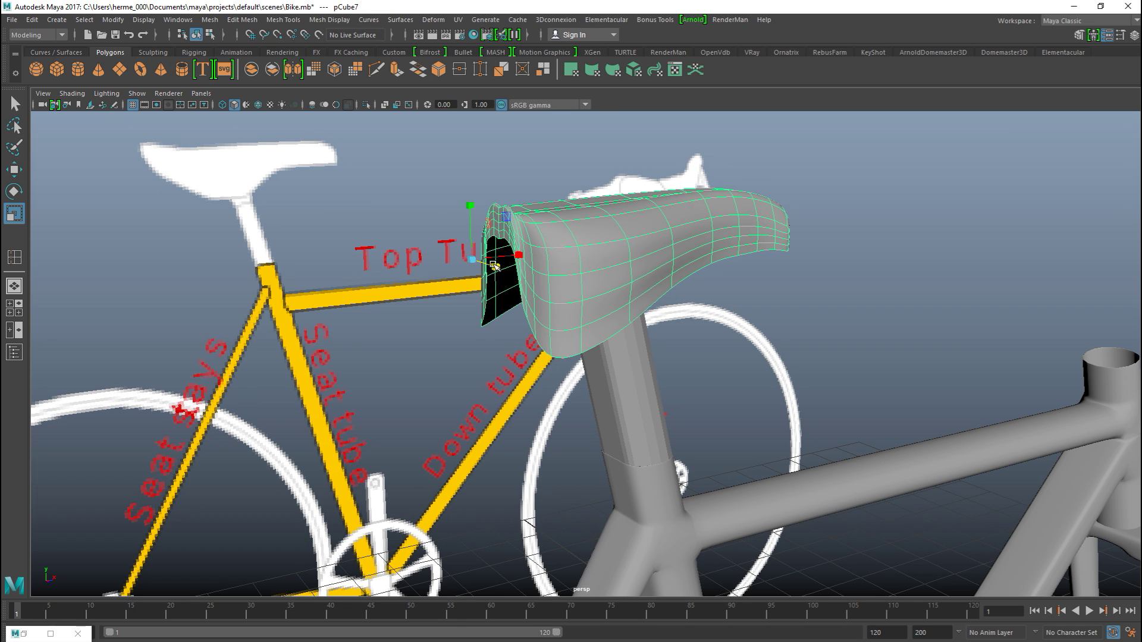
left_click_drag(468, 204, 467, 221)
mouse_move(569, 329)
left_mouse_down("alt")
mouse_move(595, 333)
mouse_move(583, 331)
left_mouse_up("alt")
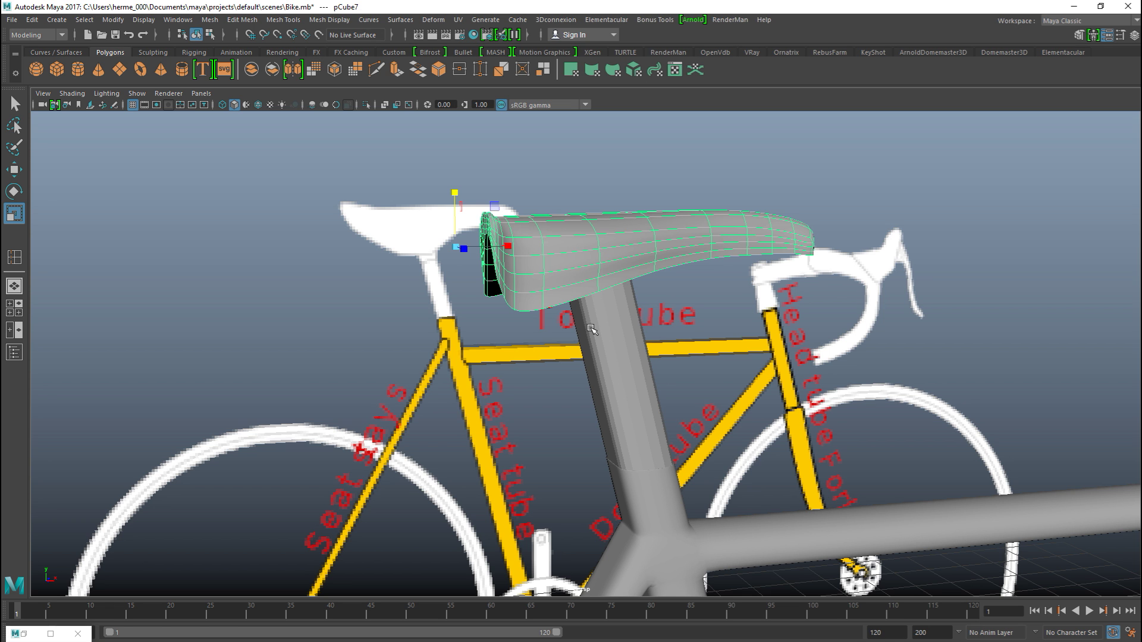
left_click(978, 330)
left_click_drag(885, 342, 845, 352, "alt")
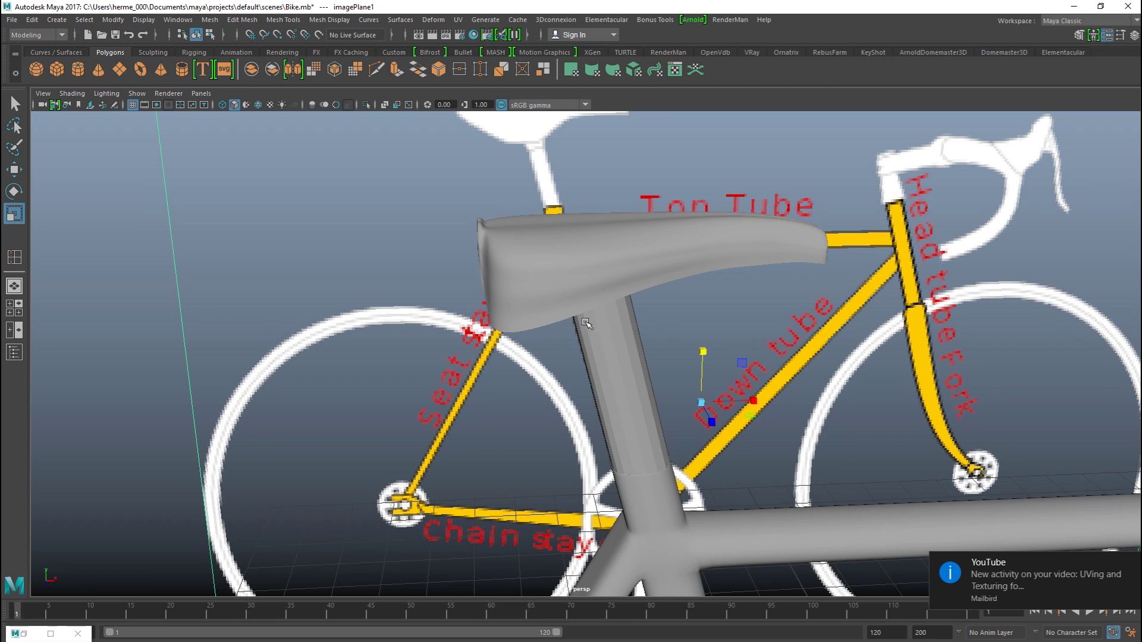
- In the front view, turn off soft selection and move the saddle's rearmost vertex columns backward toward the reference outline
left_click(12, 312)
key("space")
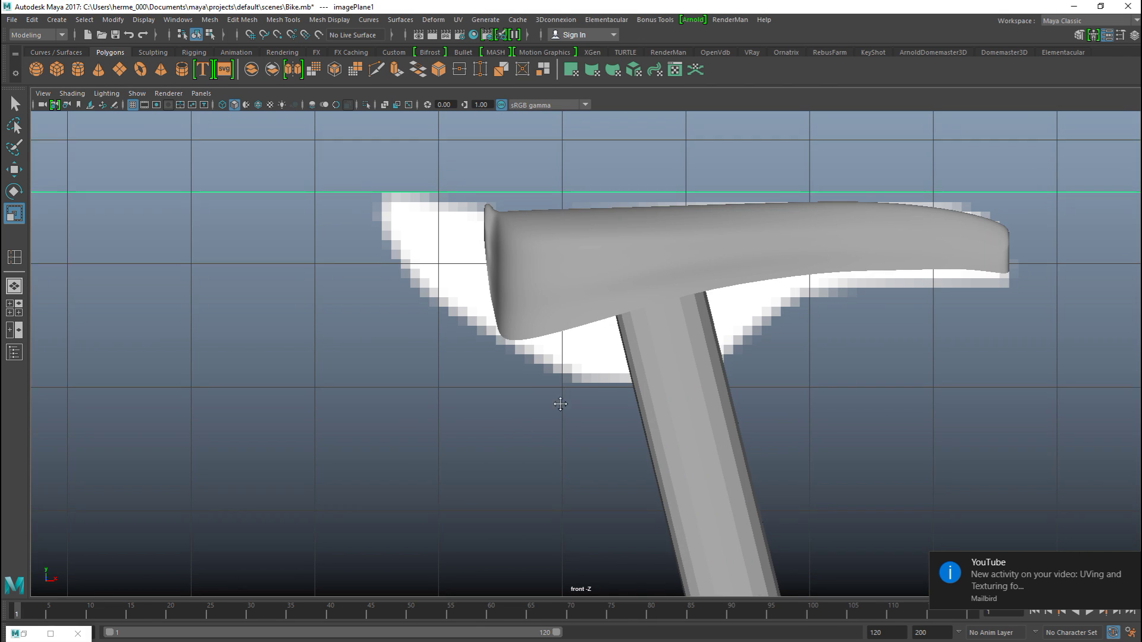
middle_click_drag(567, 394, 515, 461, "alt")
left_click(460, 323)
right_click_drag(462, 275, 407, 278)
left_click_drag(391, 229, 470, 502)
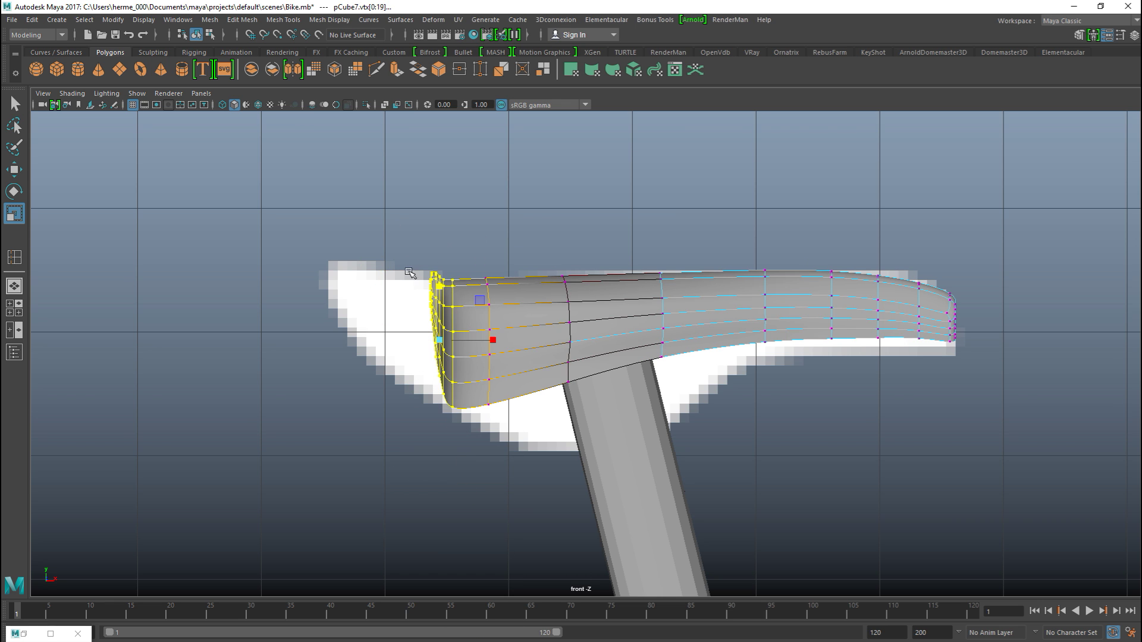
left_click(409, 250)
left_click_drag(364, 225, 447, 455)
key("b")
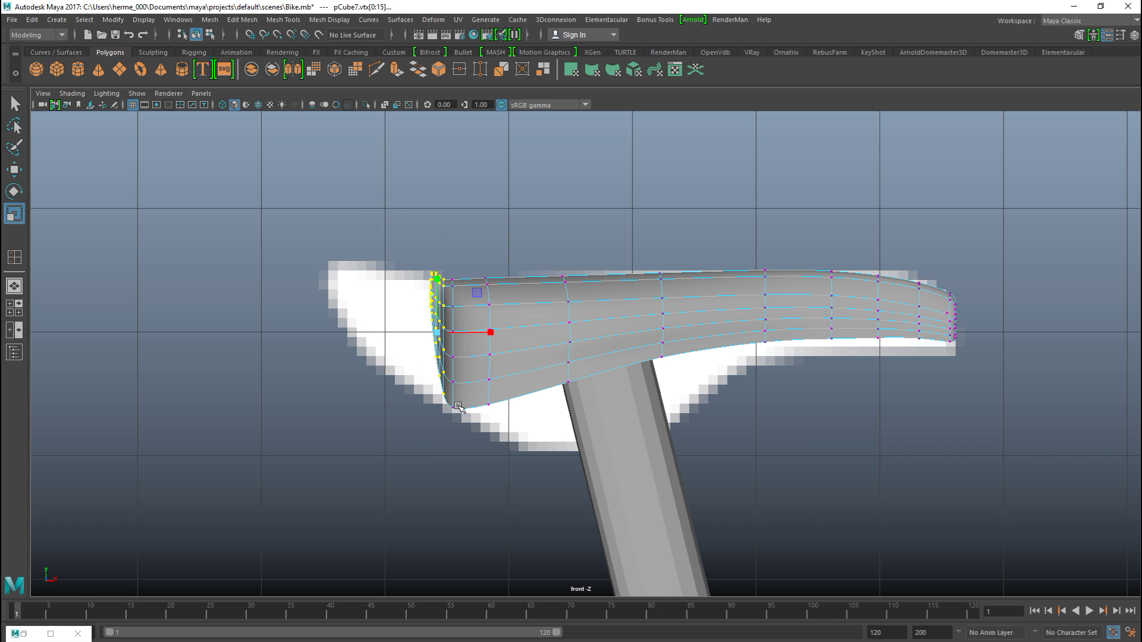
key("w")
left_click_drag(497, 332, 457, 336)
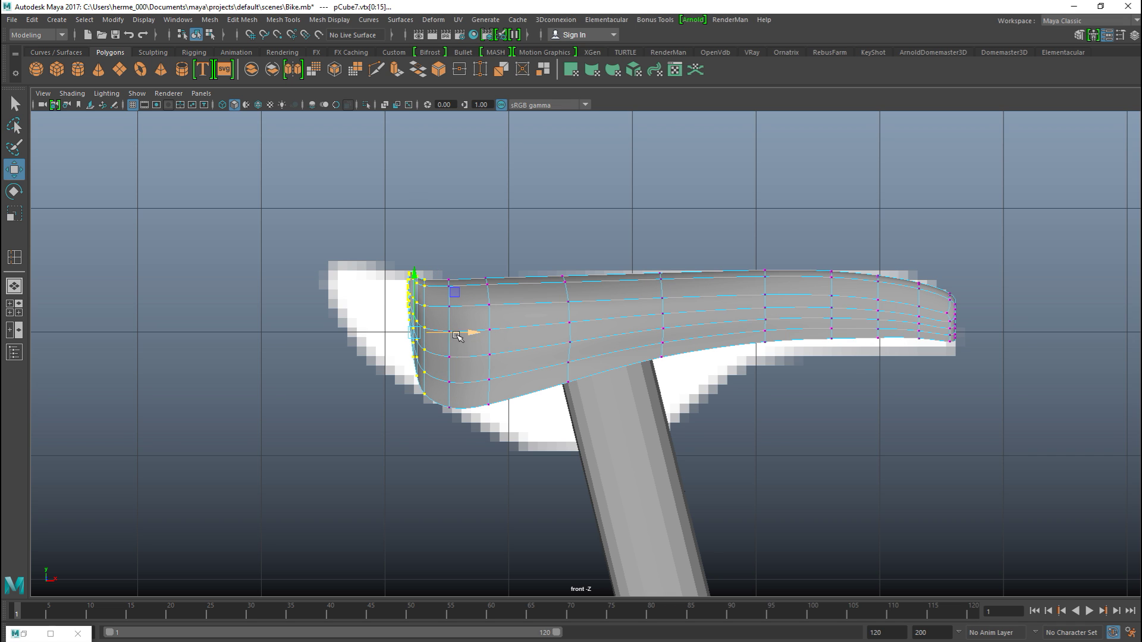
- Move successively smaller groups of rear-end vertices backward until the saddle's tail follows the reference silhouette
left_click_drag(339, 264, 423, 481)
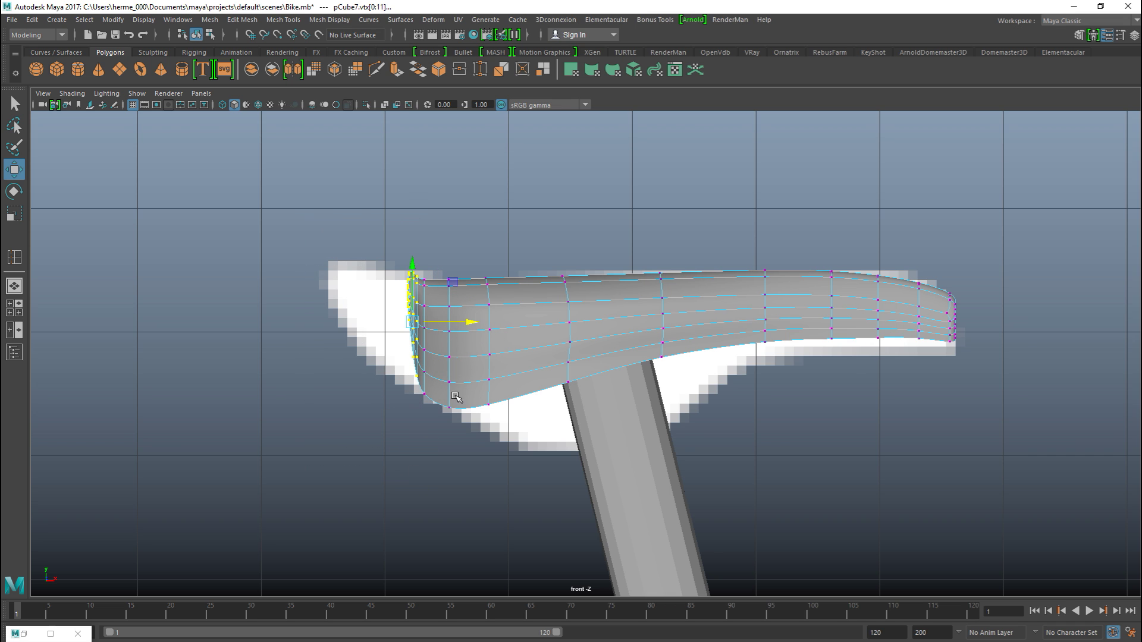
left_click_drag(473, 324, 450, 336)
left_click_drag(327, 210, 394, 447)
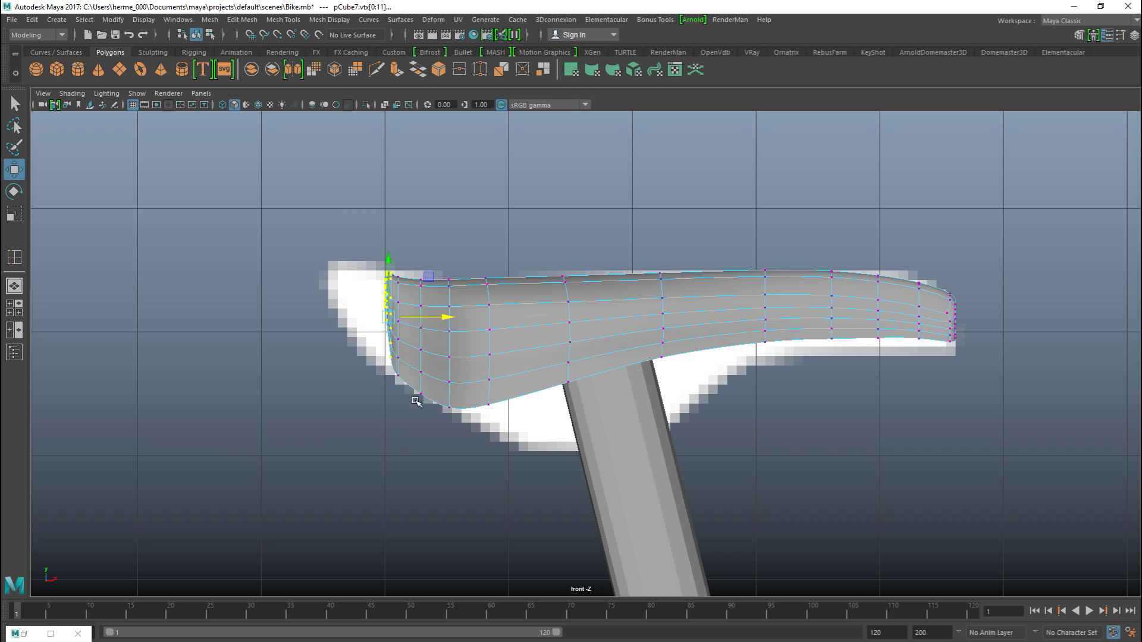
left_click_drag(448, 321, 427, 325)
left_click_drag(312, 223, 374, 424)
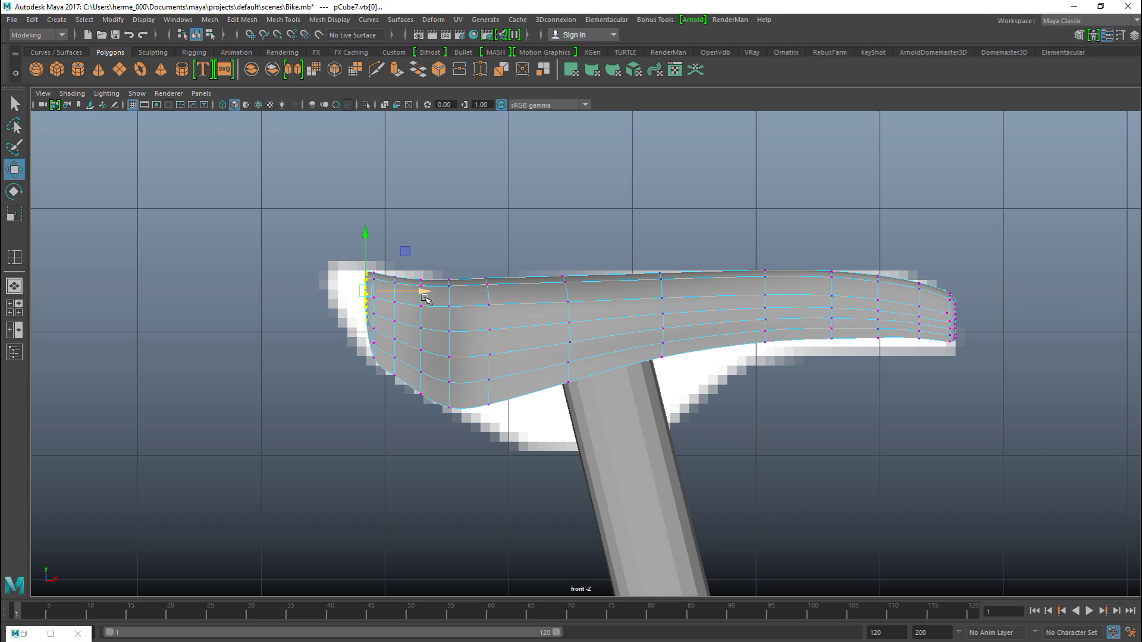
left_click_drag(424, 298, 384, 290)
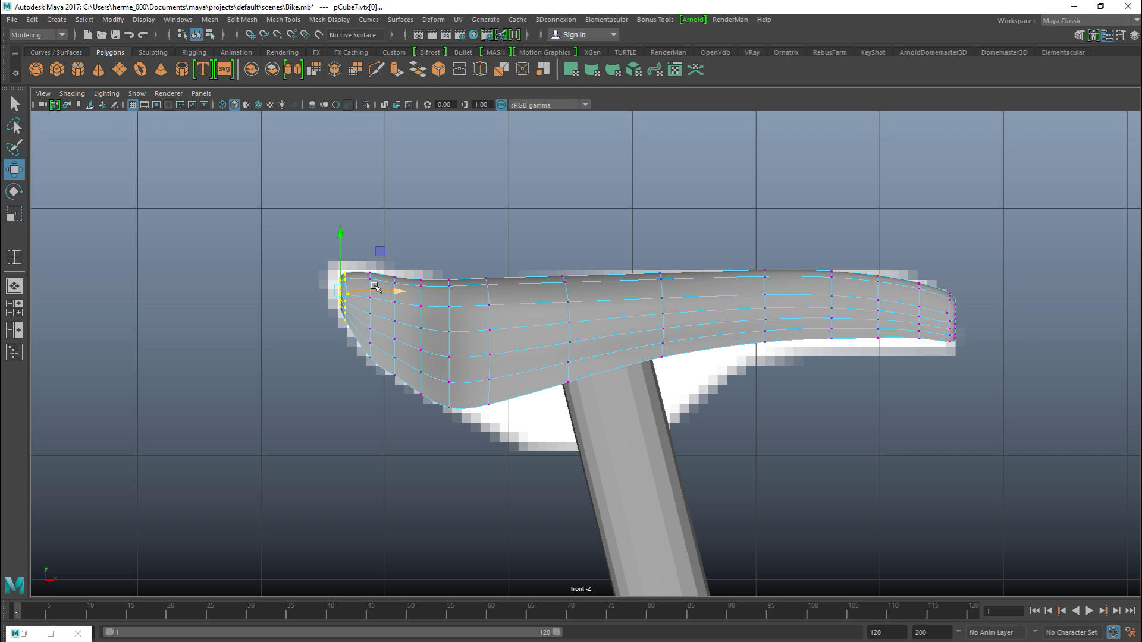
left_click_drag(304, 229, 351, 393)
mouse_move(403, 292)
left_mouse_down()
mouse_move(385, 293)
mouse_move(394, 299)
left_mouse_up()
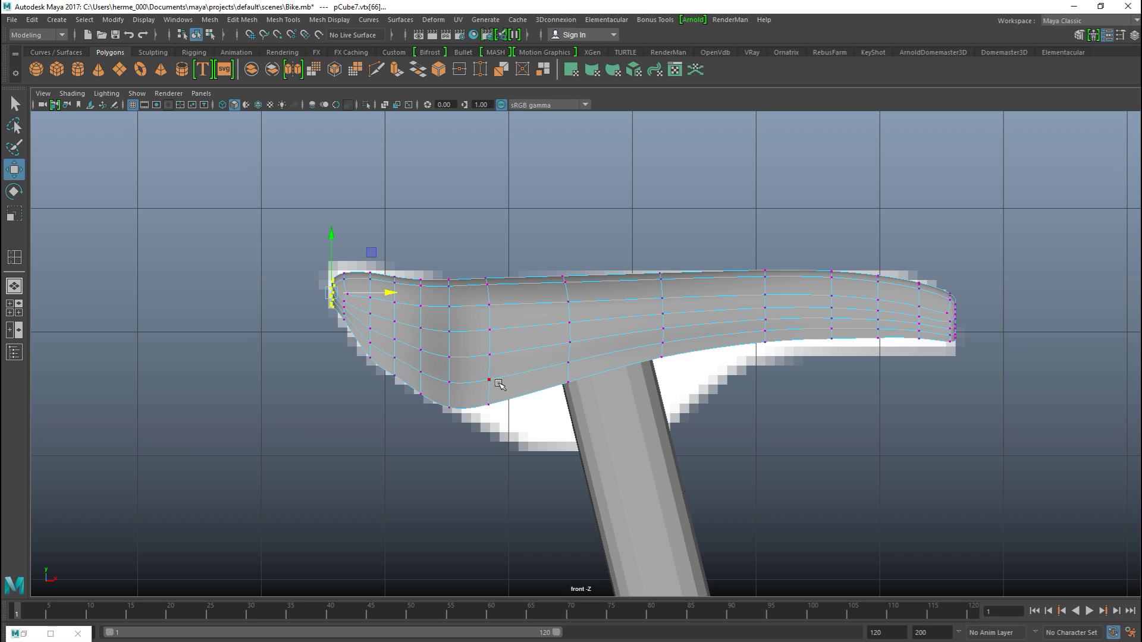
- Lower the bottom vertices near the saddle's rear toward the reference underside using soft selection
left_click_drag(478, 370, 521, 456)
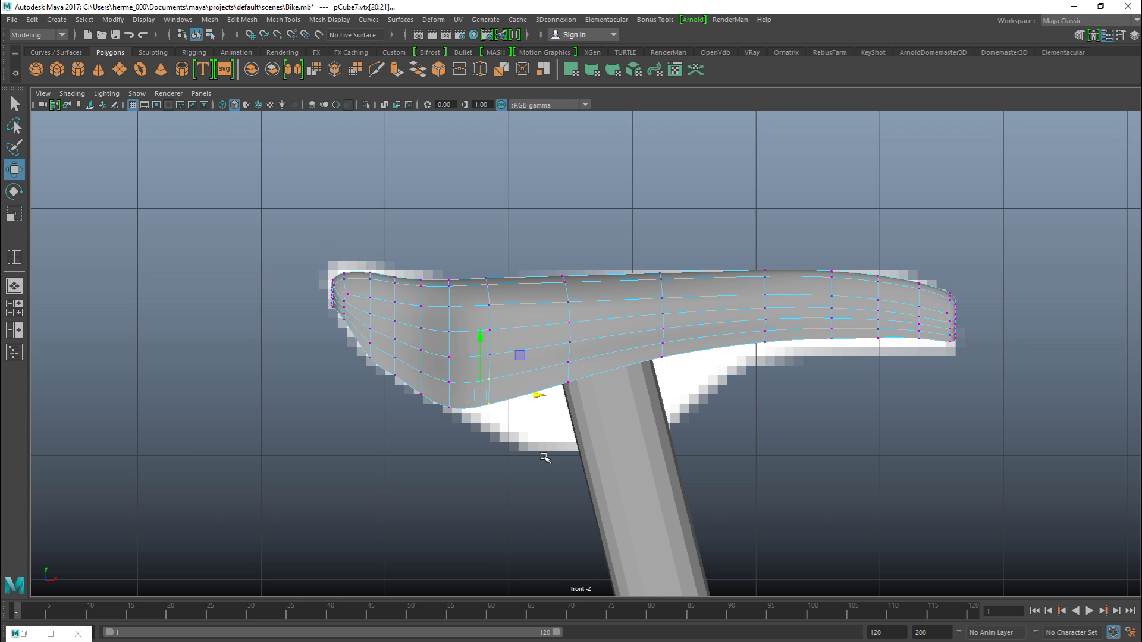
key("b")
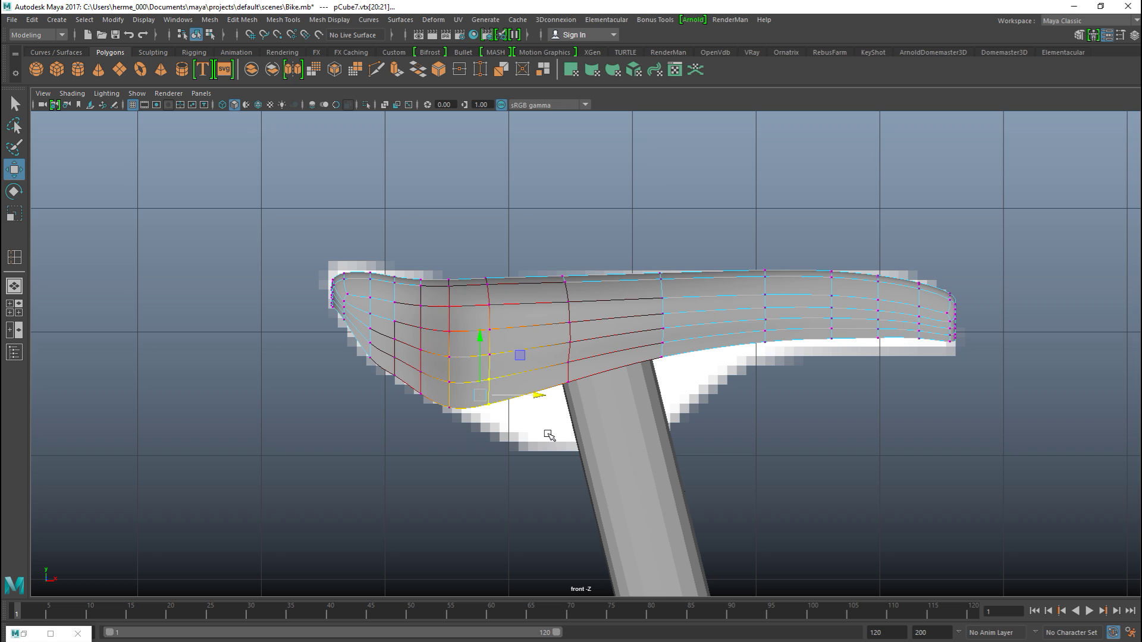
left_click_drag(476, 333, 476, 340)
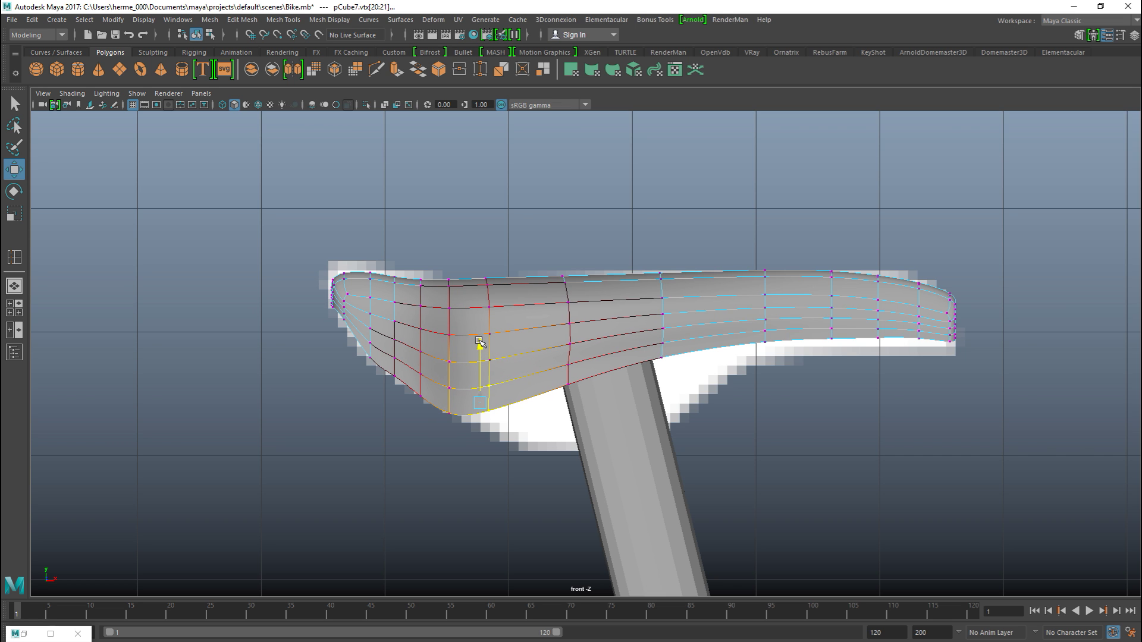
left_click(512, 474)
left_click(478, 350)
right_click_drag(500, 280, 457, 283)
mouse_move(488, 346)
left_mouse_down()
mouse_move(483, 386)
mouse_move(476, 340)
left_mouse_up()
- Pull the lower vertices of the two middle columns down to match the reference saddle's deepest part and its forward curve
left_click(572, 340)
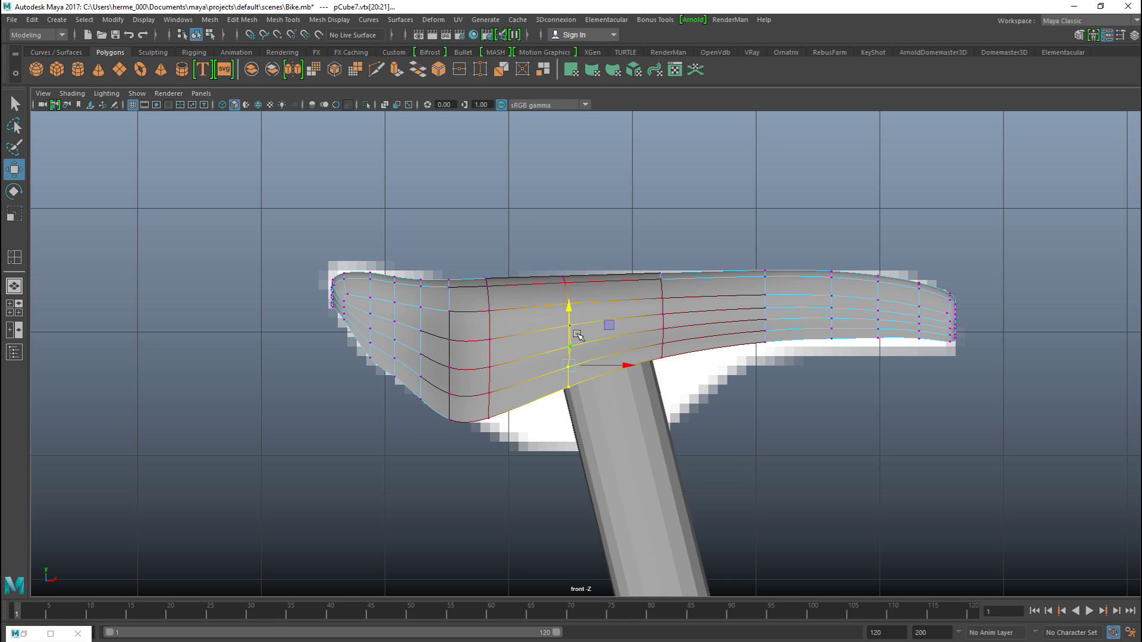
left_click_drag(570, 304, 581, 392)
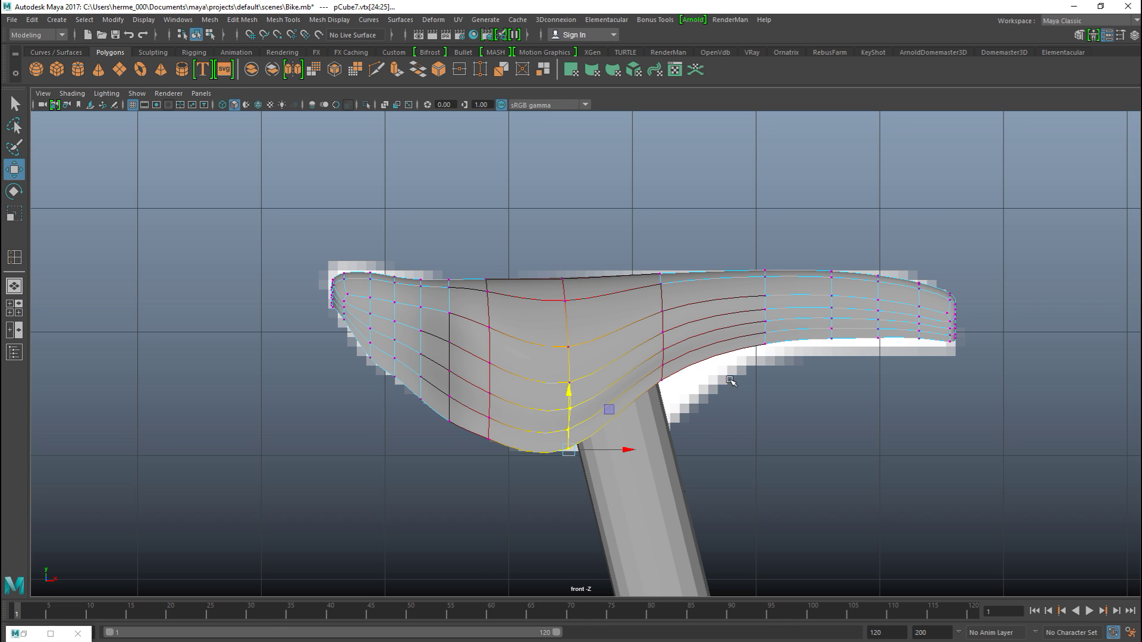
left_click(663, 349)
left_click_drag(660, 296, 686, 361)
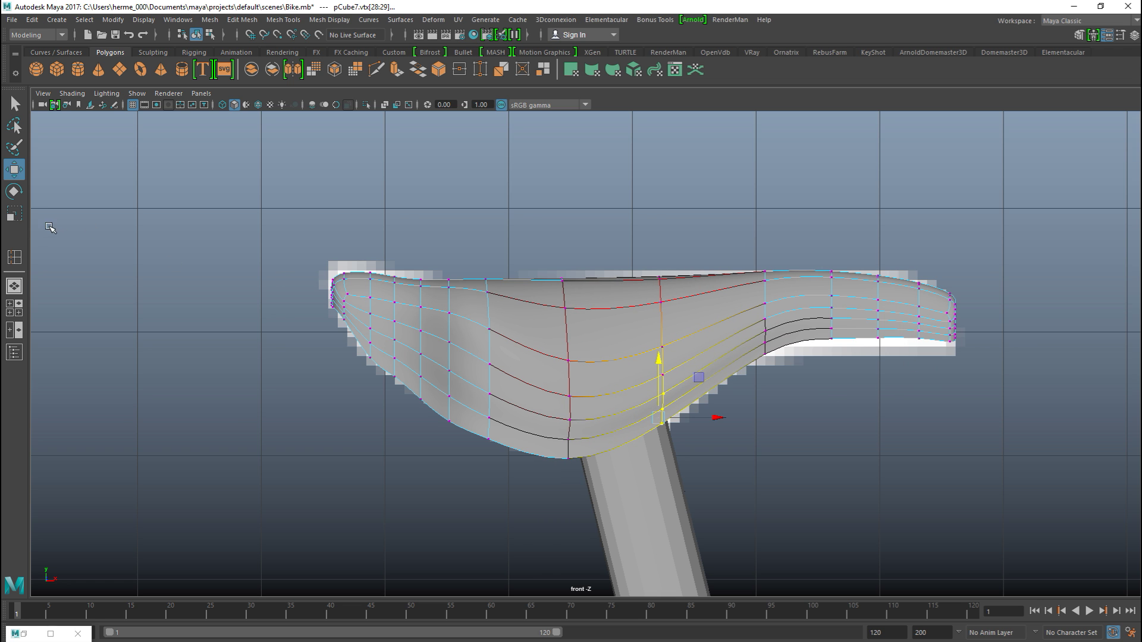
- Return to the perspective view, switch the saddle to object mode, and extrude all its faces with a thickness of 0.2
left_click(16, 306)
key("space")
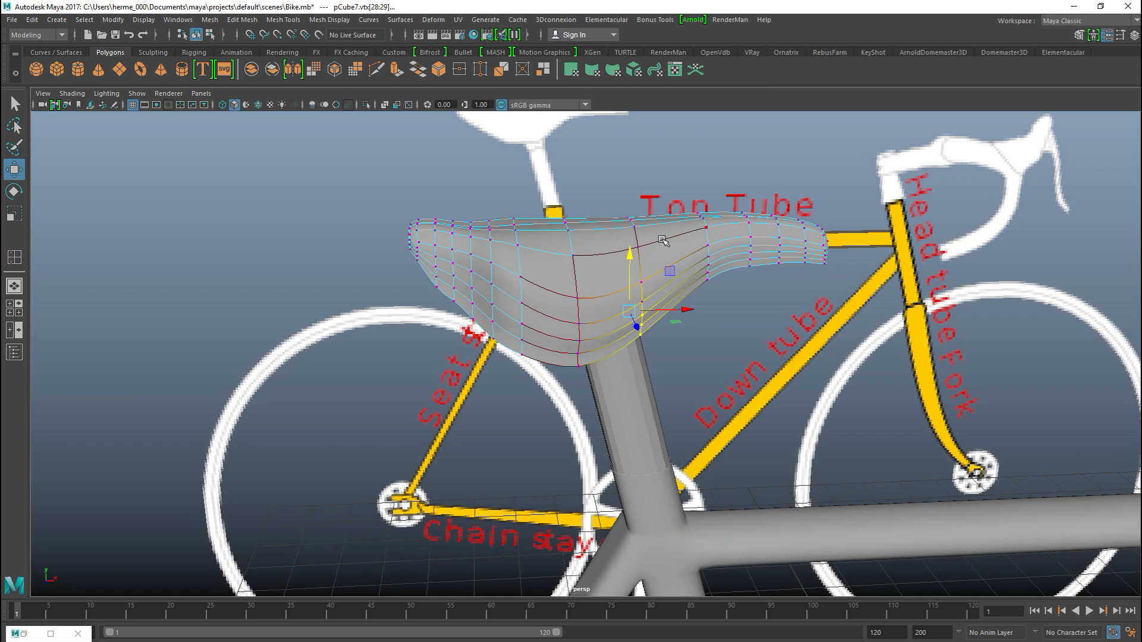
left_click(374, 246)
left_click_drag(396, 282, 612, 261, "alt")
right_click_drag(638, 237, 683, 225)
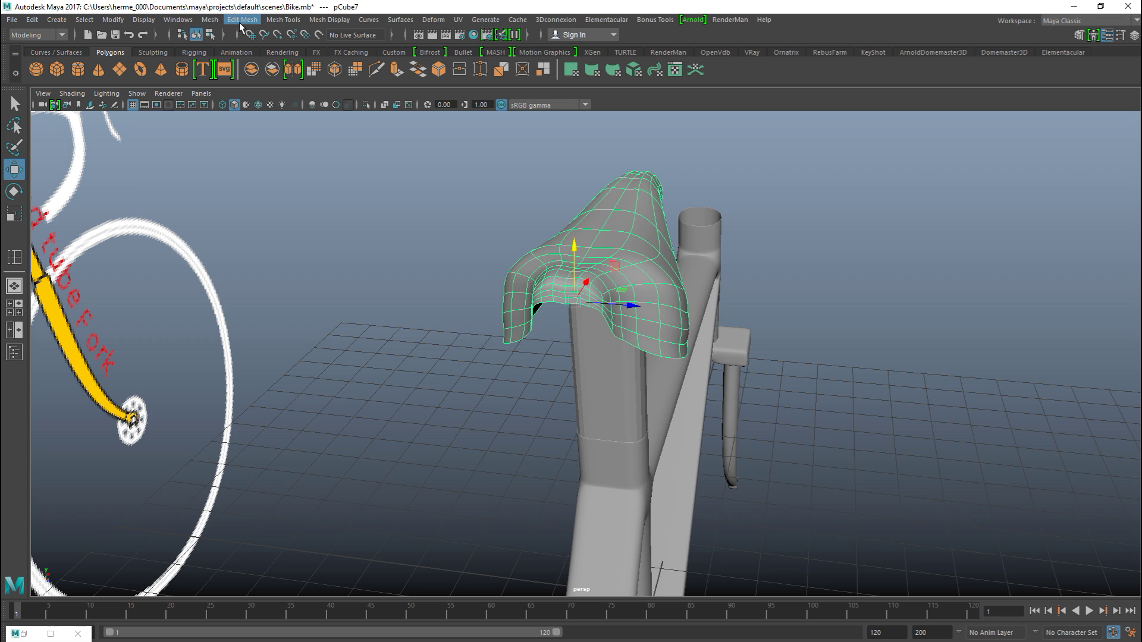
key("ctrl+e")
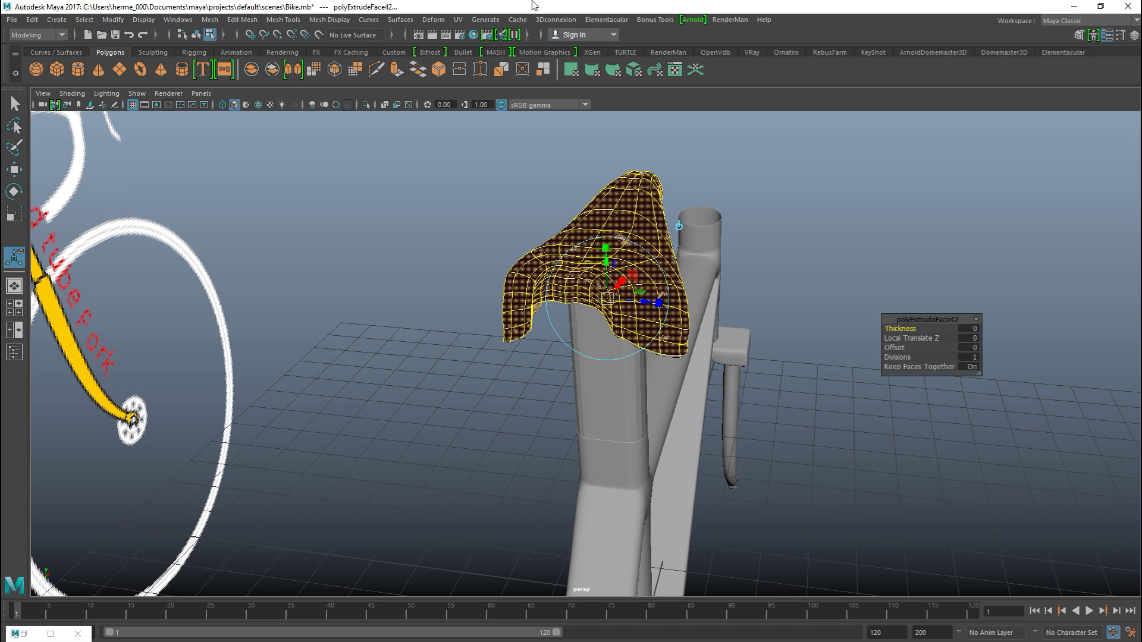
left_click(969, 329)
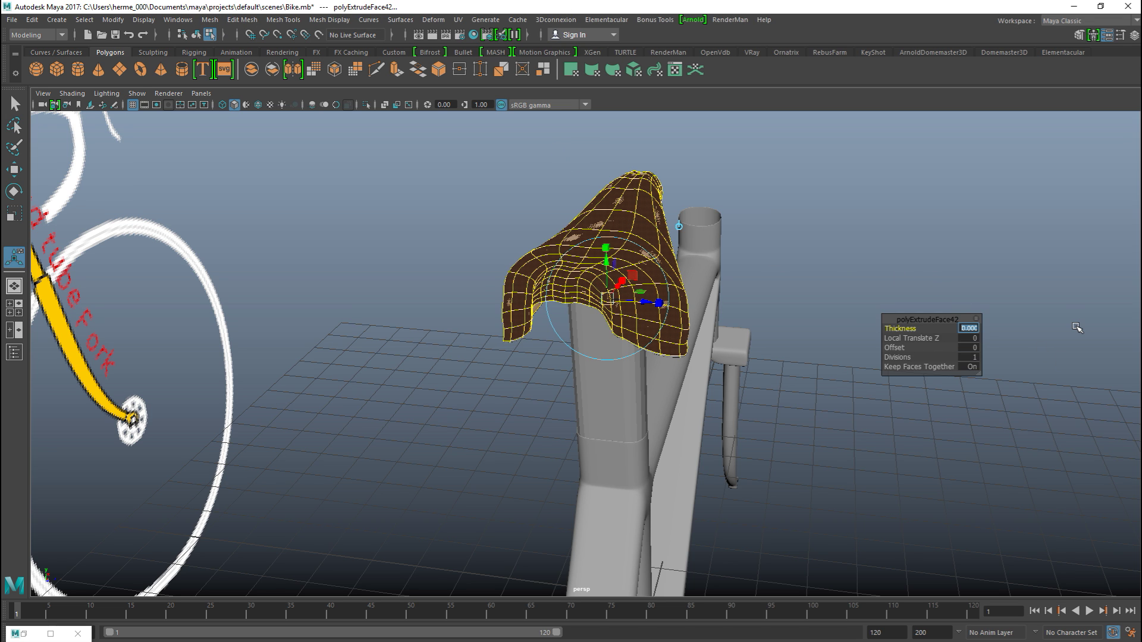
key("Return")
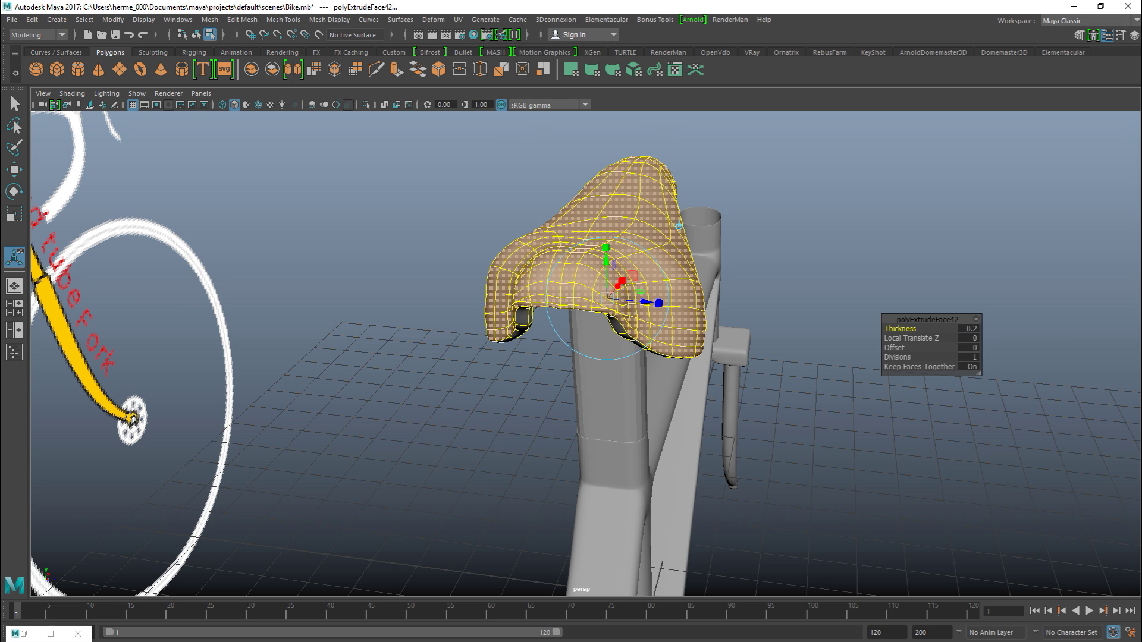
- Switch the thickened saddle back to object mode and smooth its mesh with one division
left_click(889, 187)
left_click(650, 257)
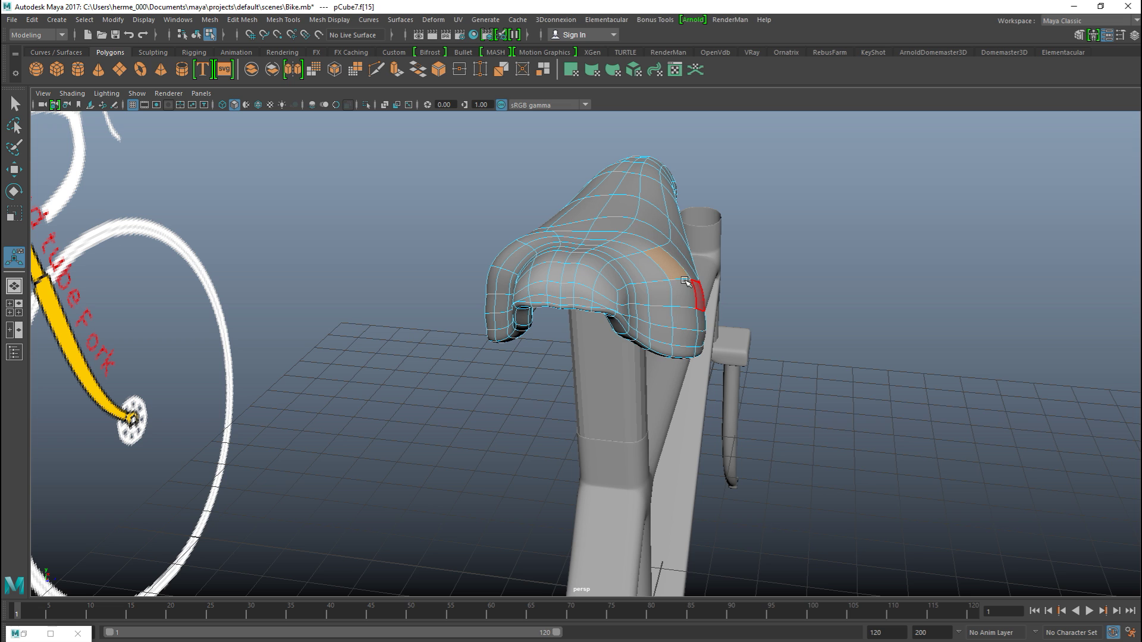
right_click_drag(649, 258, 704, 227)
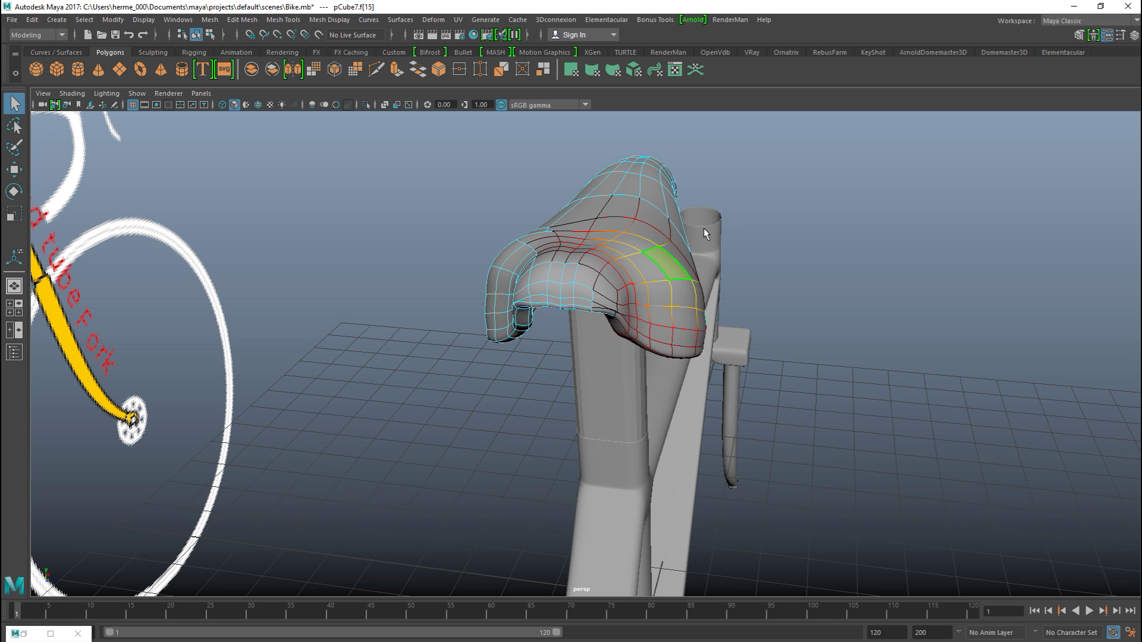
left_click_drag(811, 247, 647, 297, "alt")
left_click(412, 287)
left_click(542, 275)
left_click(212, 20)
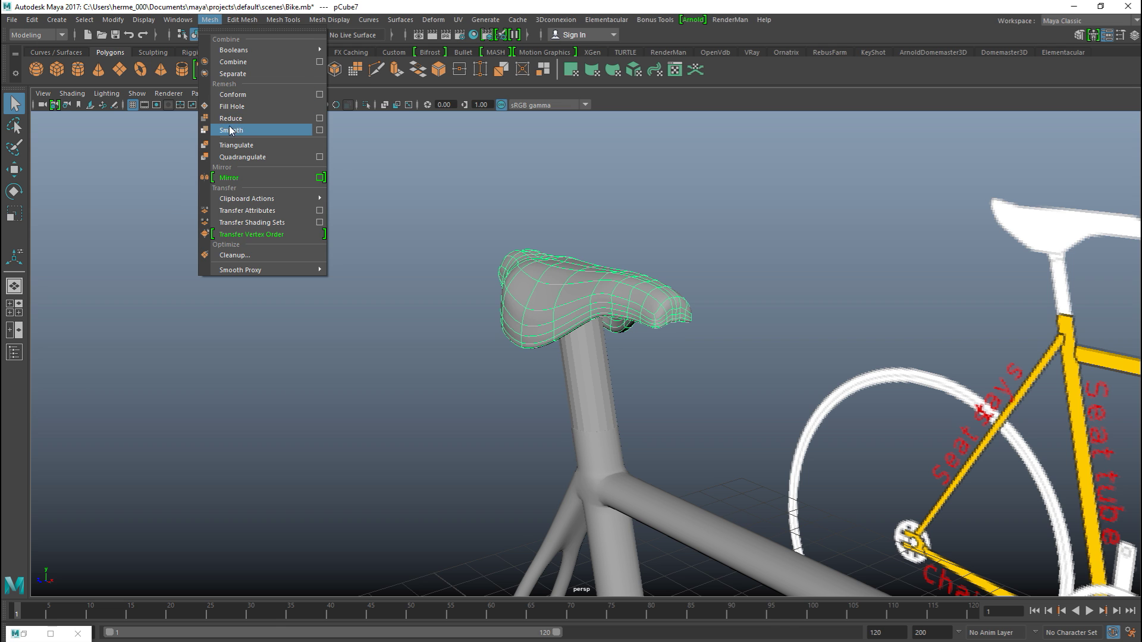
left_click(254, 124)
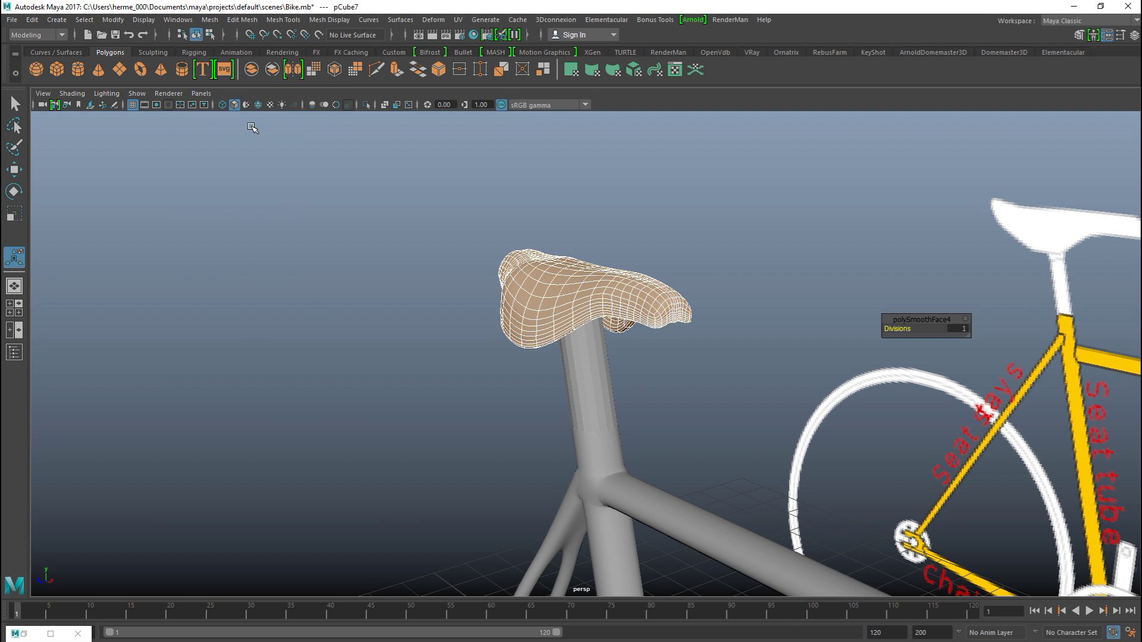
left_click(818, 265)
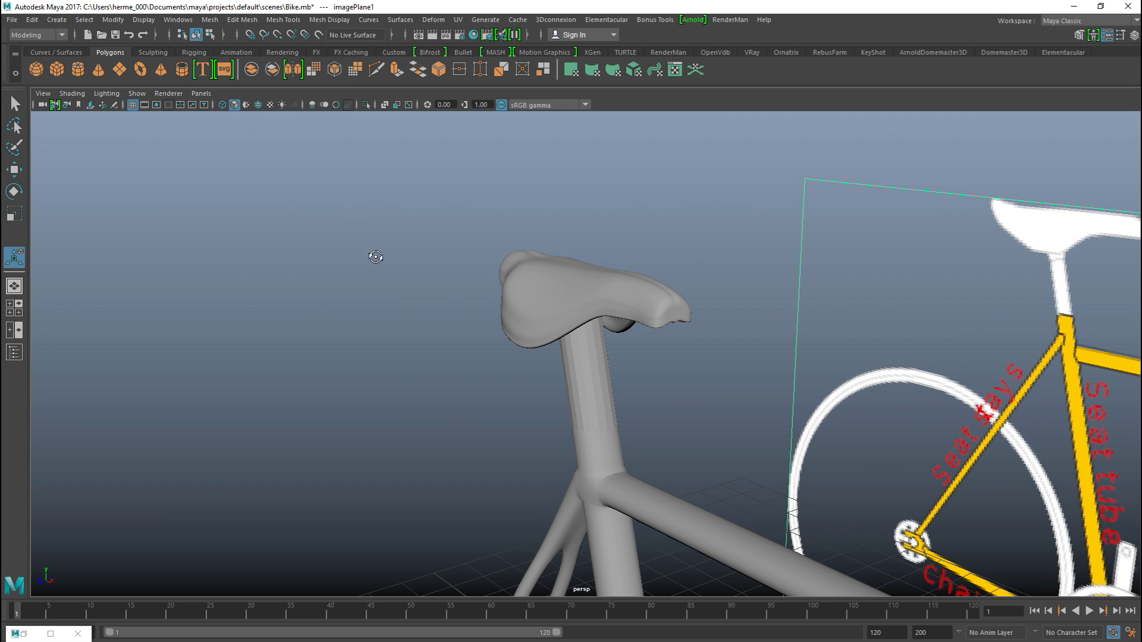
- Create a polygon pipe and move it sideways clear of the bike frame, to about 11.62 in Z
key("f")
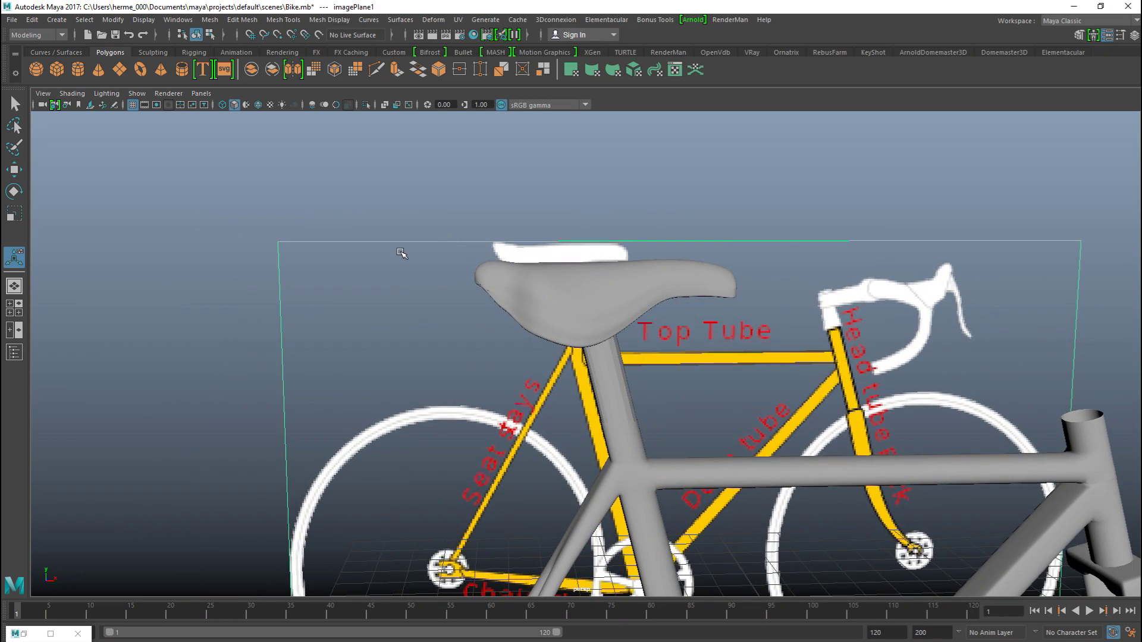
mouse_move(482, 374)
middle_mouse_down("alt")
mouse_move(433, 271)
mouse_move(515, 249)
middle_mouse_up("alt")
middle_click_drag(525, 336, 382, 322, "alt")
left_click_drag(382, 322, 444, 355, "alt")
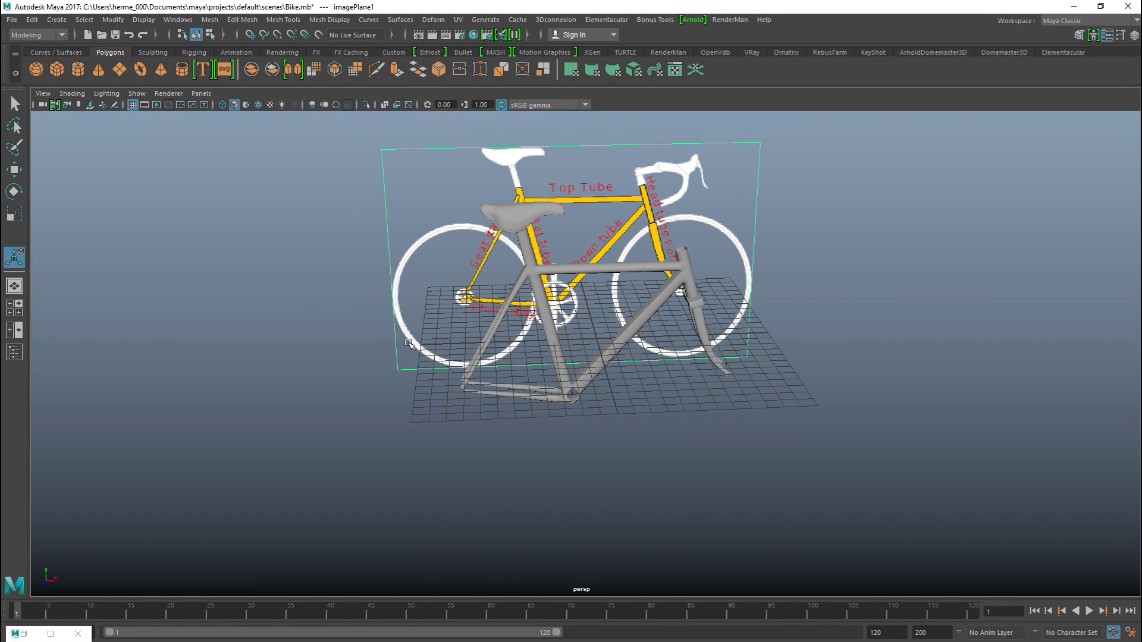
left_click(181, 70)
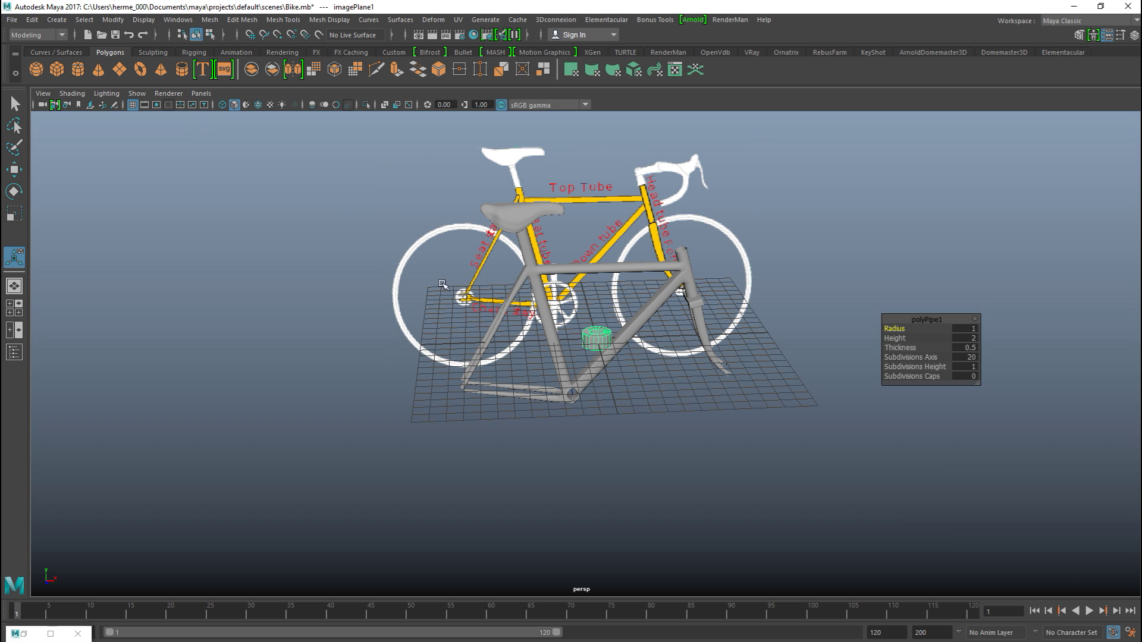
left_click_drag(523, 409, 571, 420, "alt")
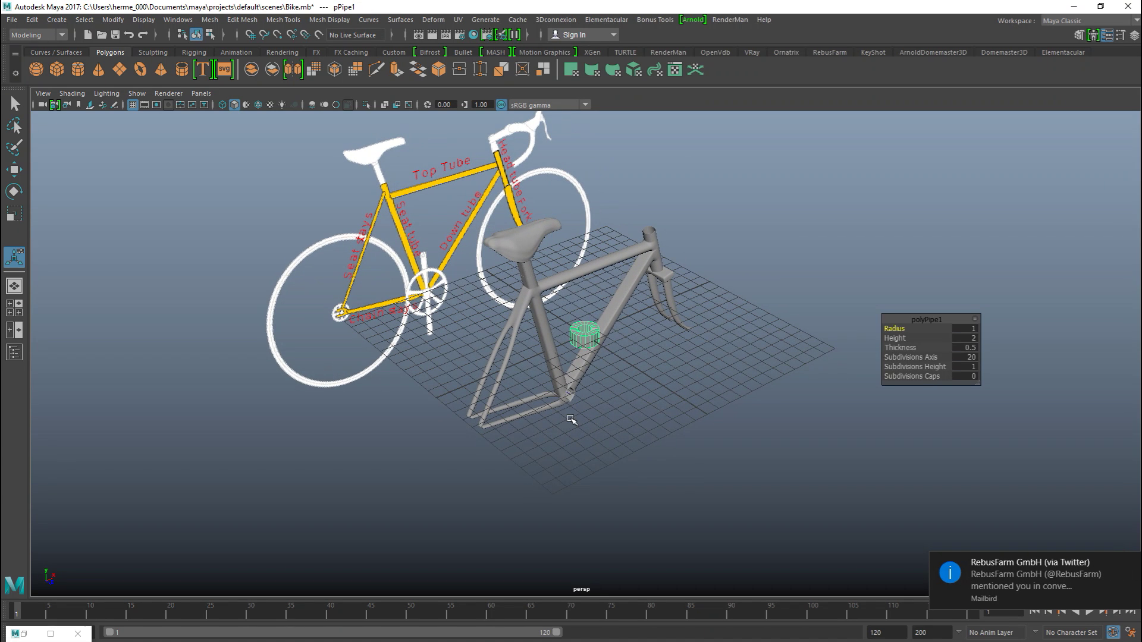
key("w")
left_click_drag(628, 358, 743, 455)
- Rotate the pipe 90 degrees about X and enlarge it to a scale of about 10.436, 3.623, 10.436
key("e")
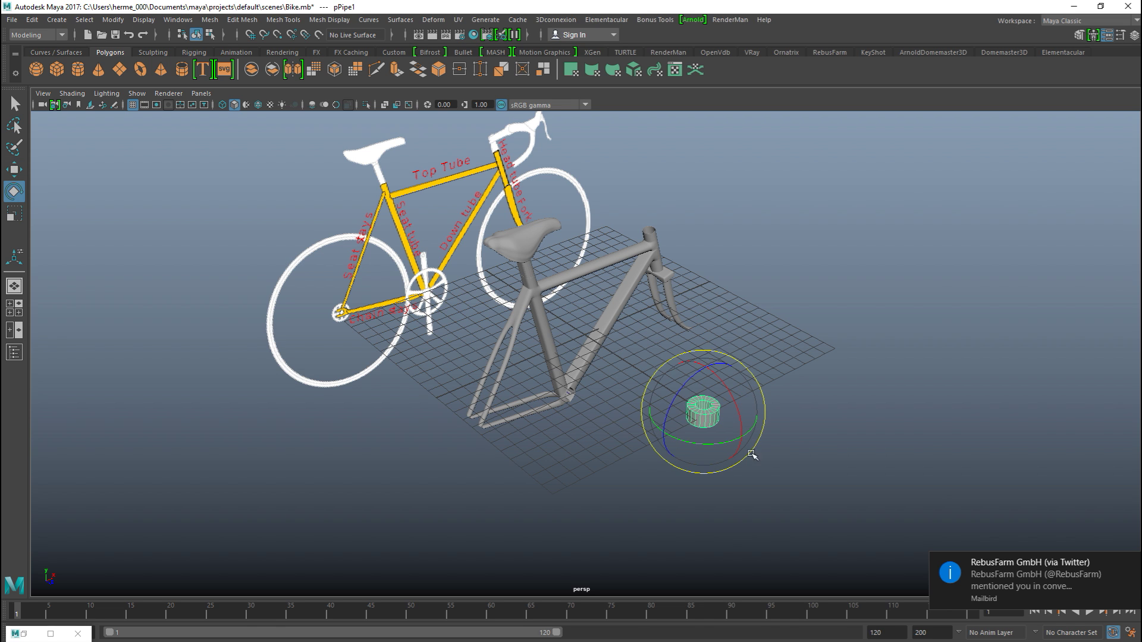
left_click_drag(721, 381, 765, 453)
key("r")
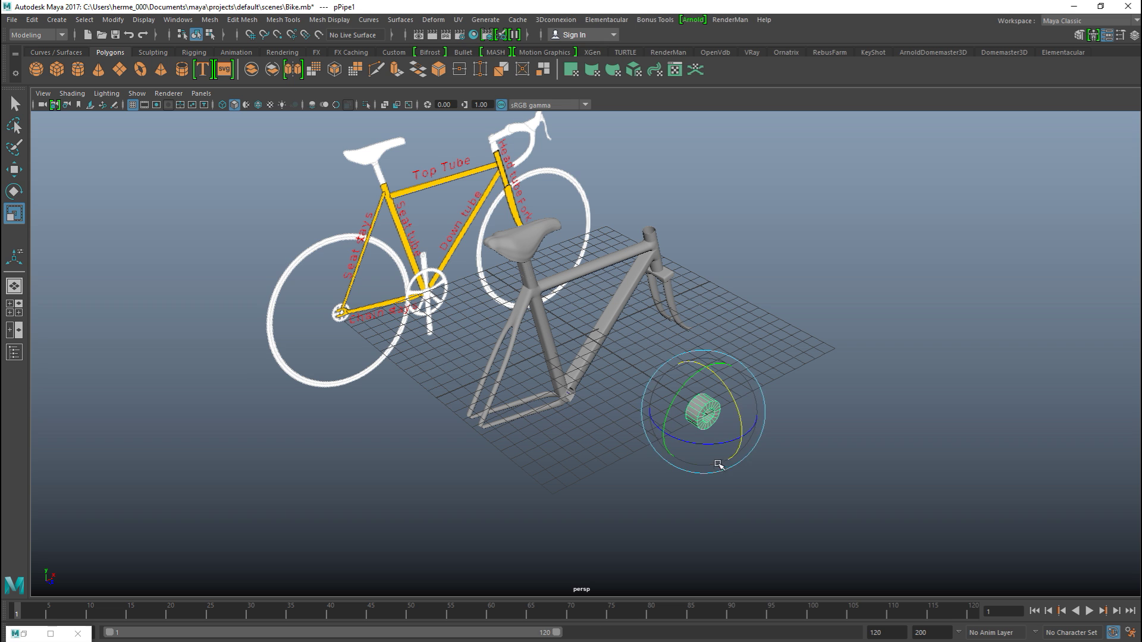
left_click_drag(741, 436, 923, 428)
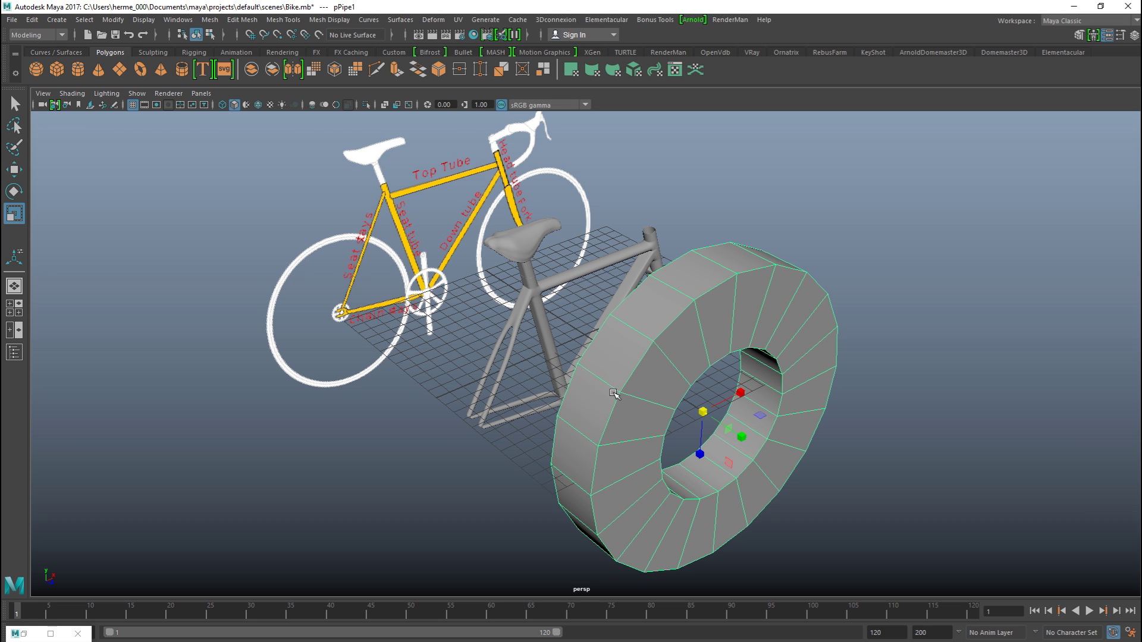
- Set the pipe's axis subdivisions to 40 and its thickness to 0.1
key("ctrl+a")
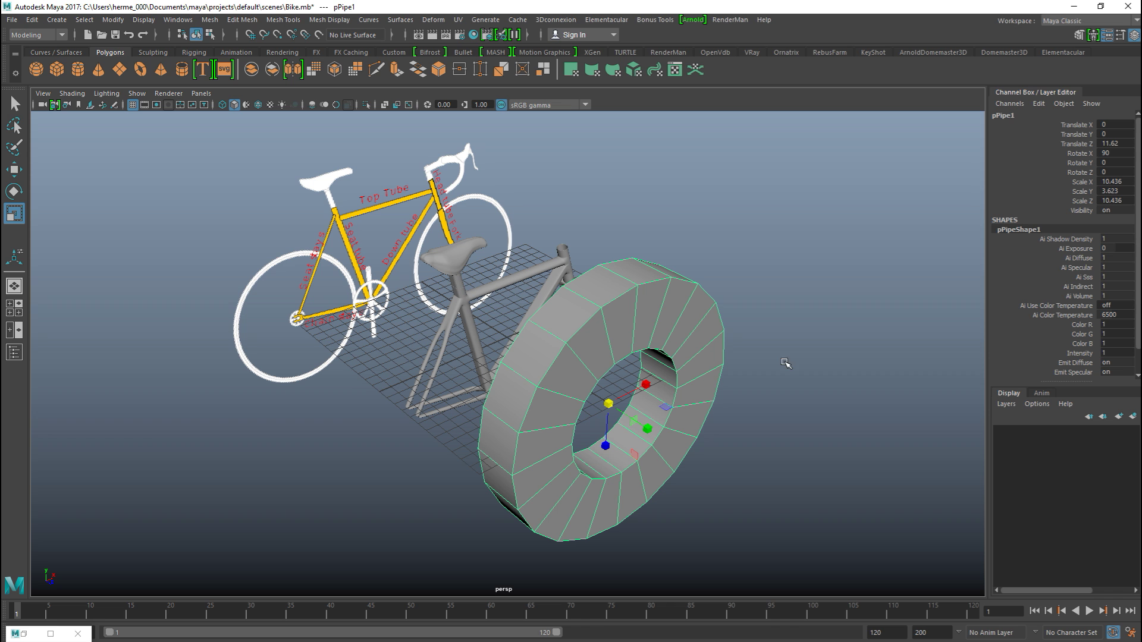
left_click(1135, 35)
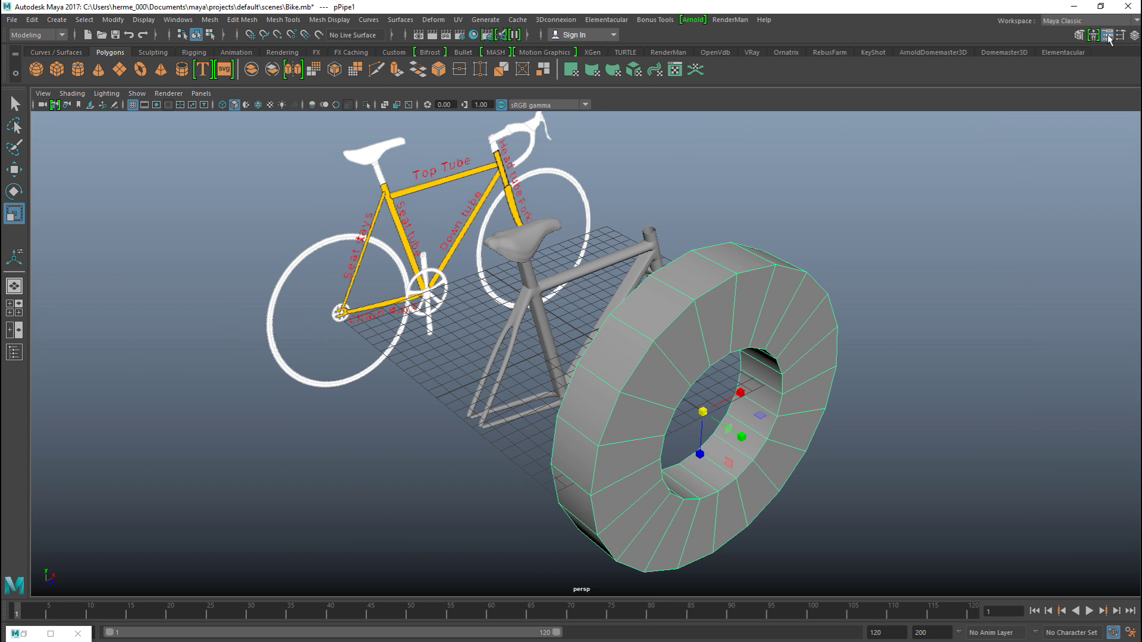
key("ctrl+a")
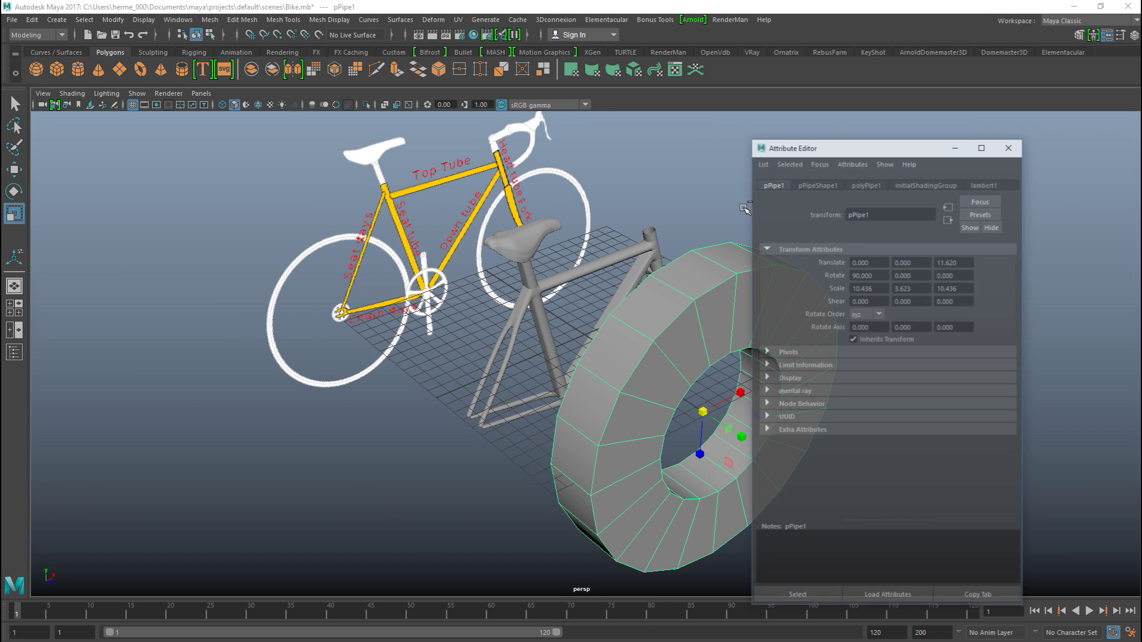
left_click(868, 183)
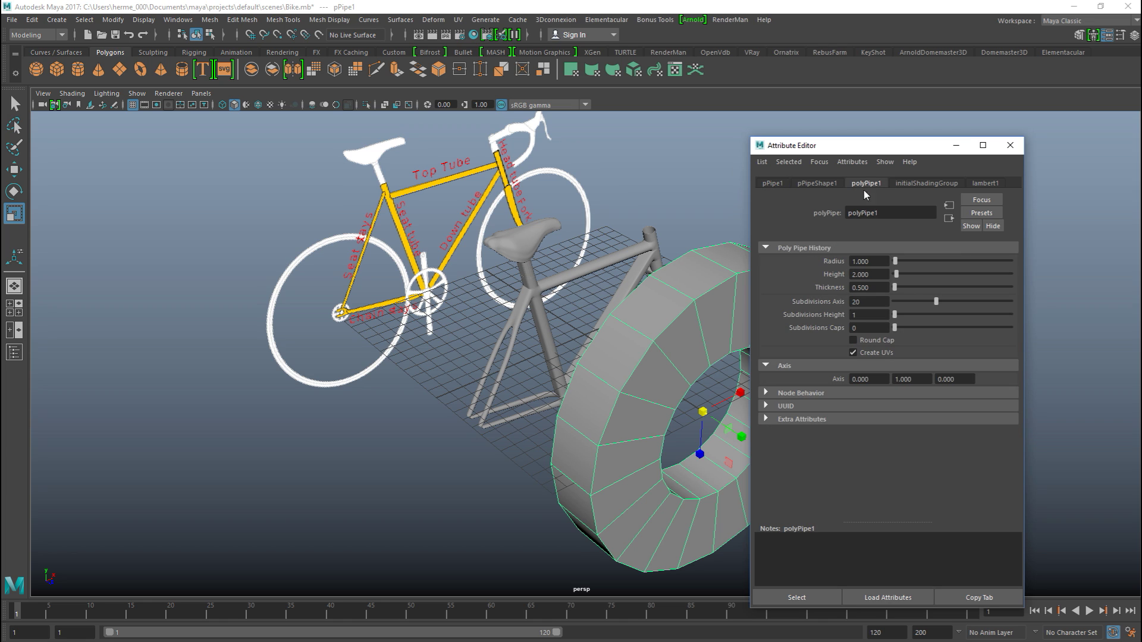
key("Return")
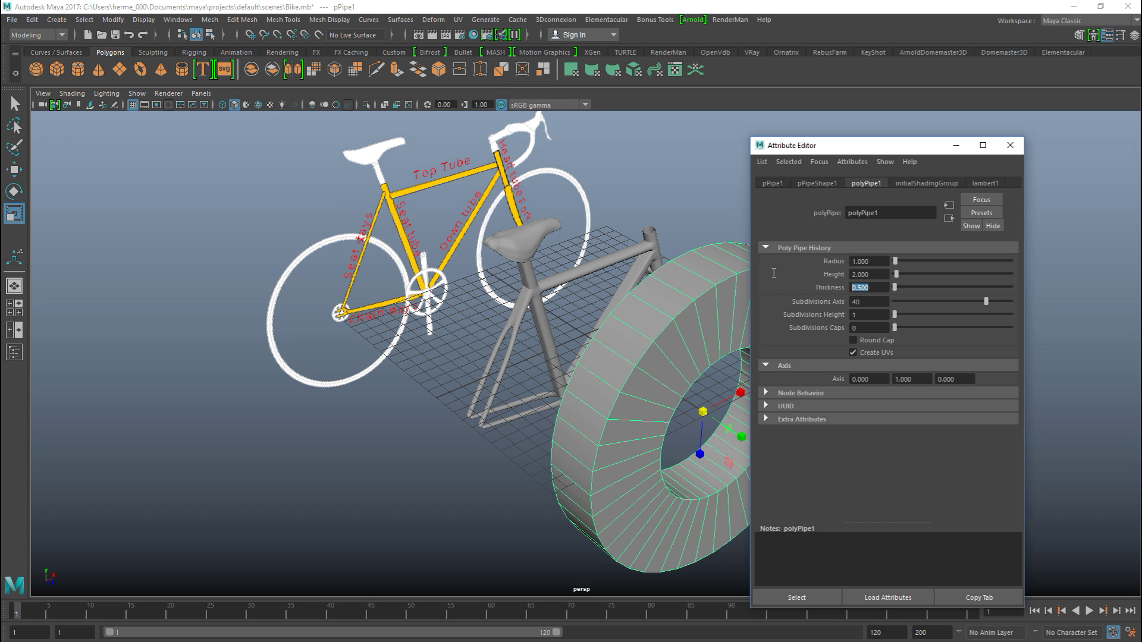
key("Return")
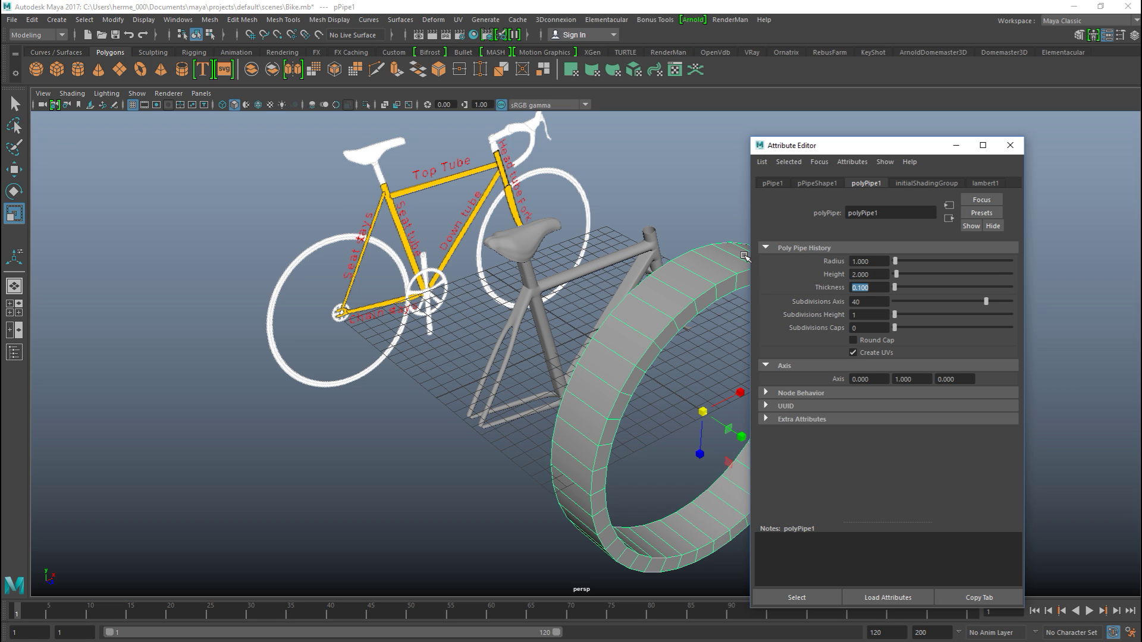
- Move the pipe along X toward the rear of the bike frame, beside the rear stays
left_click_drag(487, 340, 633, 174, "alt")
left_click(581, 242)
left_click(600, 235)
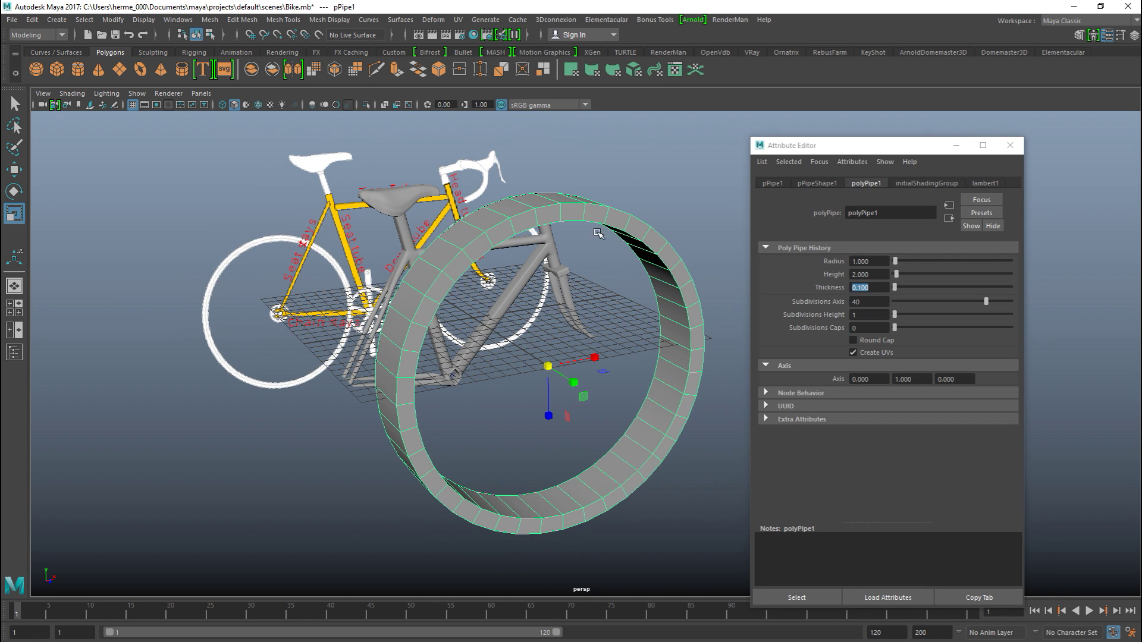
key("w")
left_click_drag(599, 358, 391, 378)
key("r")
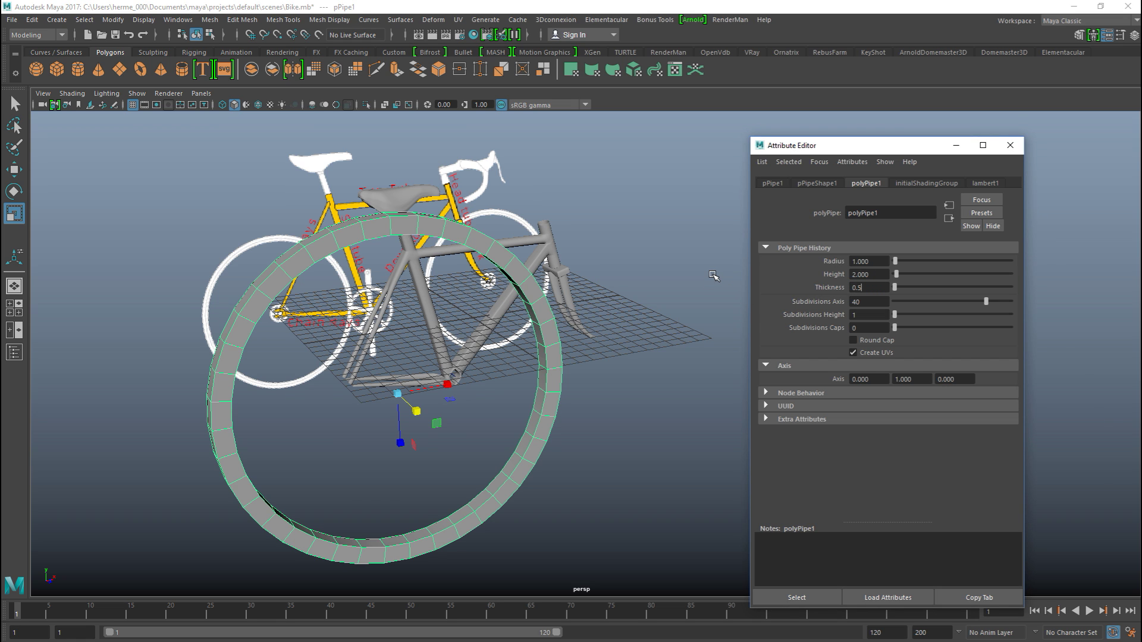
- Try a thickness of 0.5 on the pipe and return it to 0.1
key("Return")
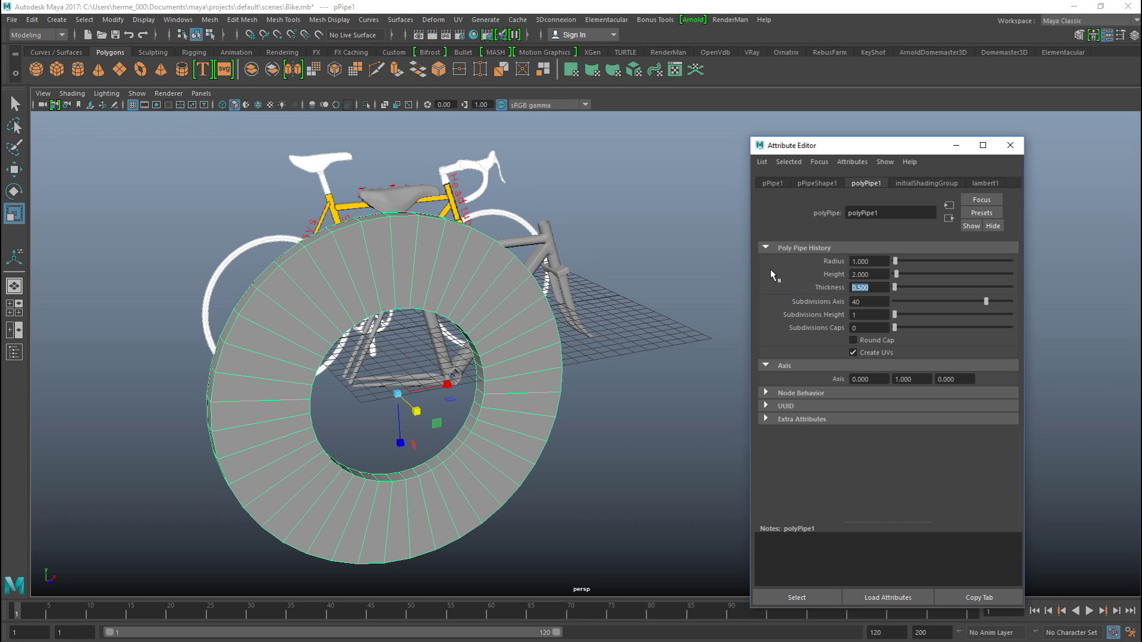
type("0.1")
key("Return")
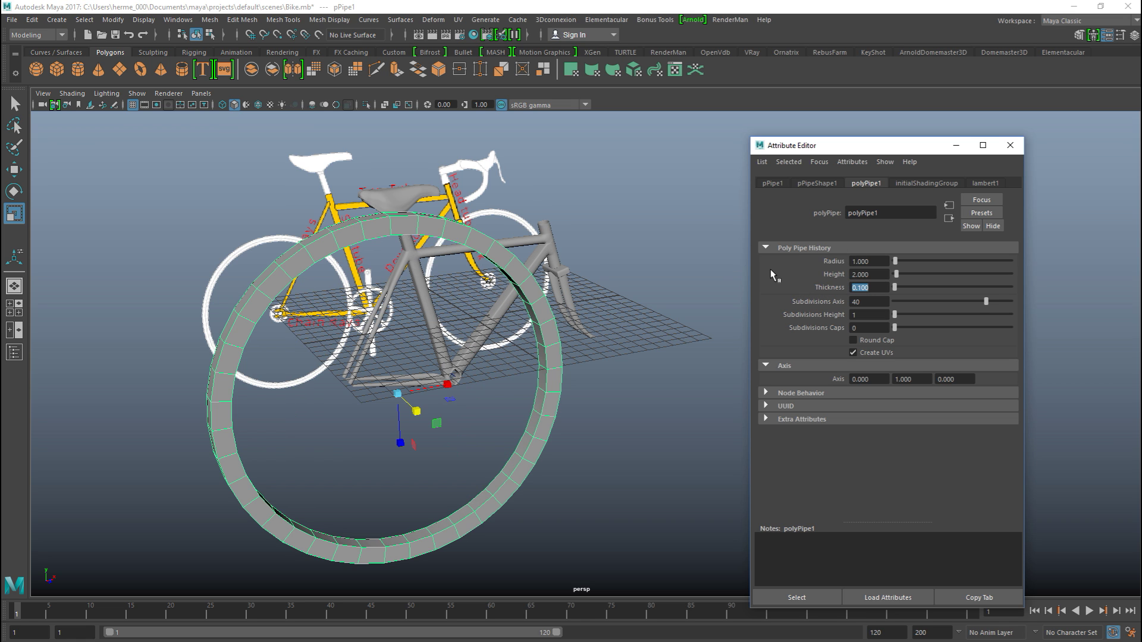
- Set the pipe's thickness to 0.05 and reselect the pipe after checking it unselected
left_click(871, 285)
type("0.05")
key("Return")
left_click(692, 418)
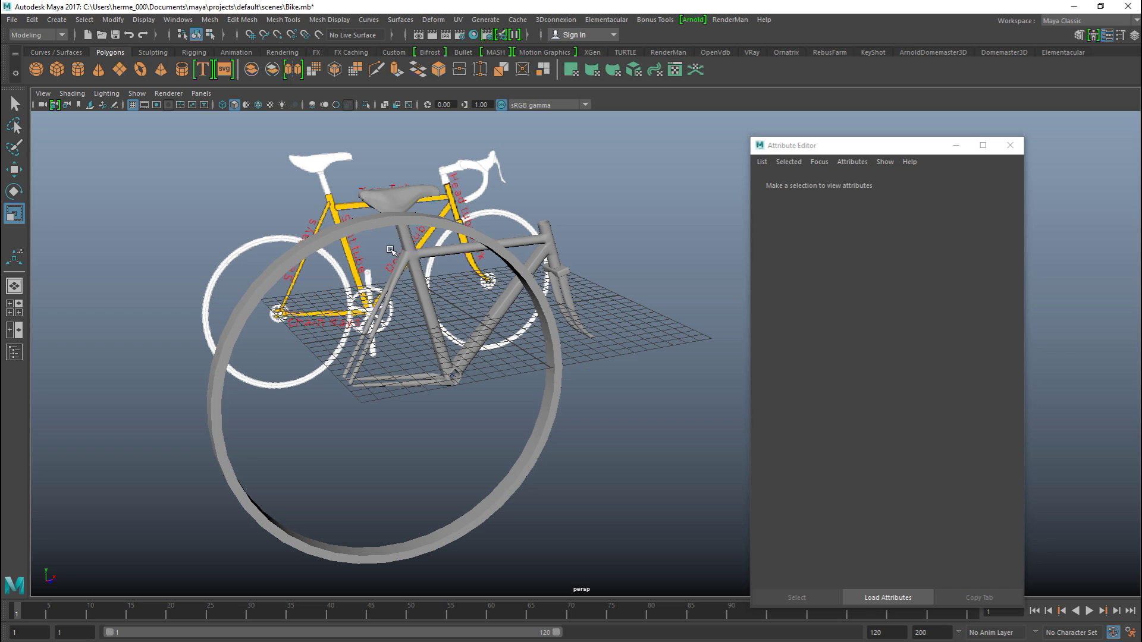
left_click(339, 237)
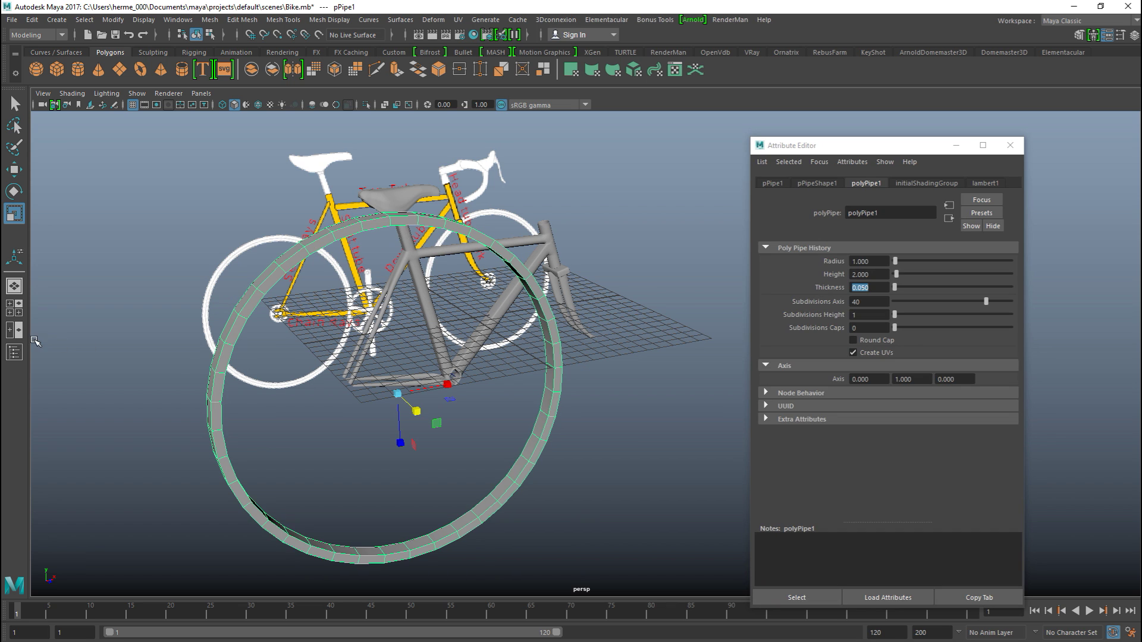
- In the front view, move the pipe onto the reference's rear hub and scale it down to roughly the rear wheel's size
left_click(19, 310)
key("space")
right_click_drag(601, 428, 431, 446, "alt")
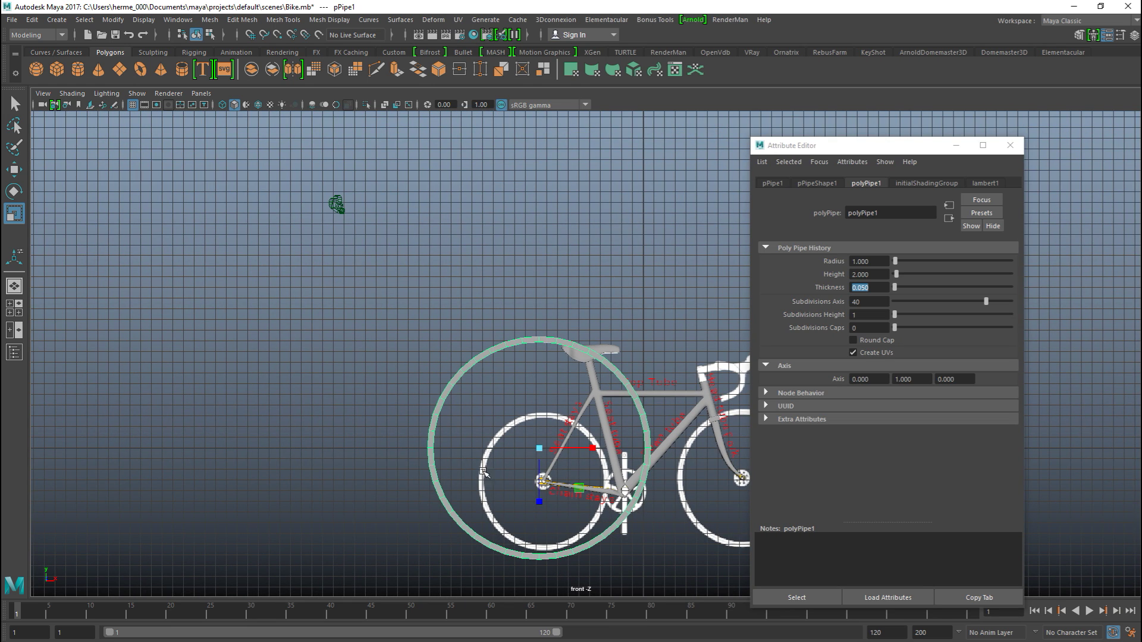
key("w")
left_click_drag(542, 452, 545, 485)
key("f")
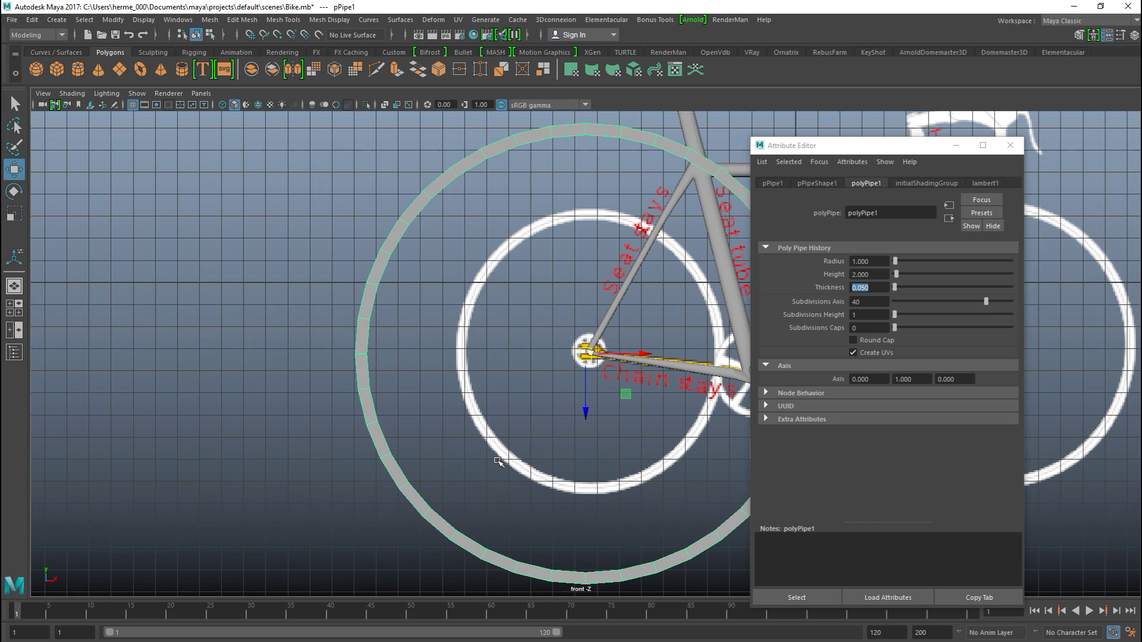
key("r")
middle_click_drag(607, 445, 469, 366)
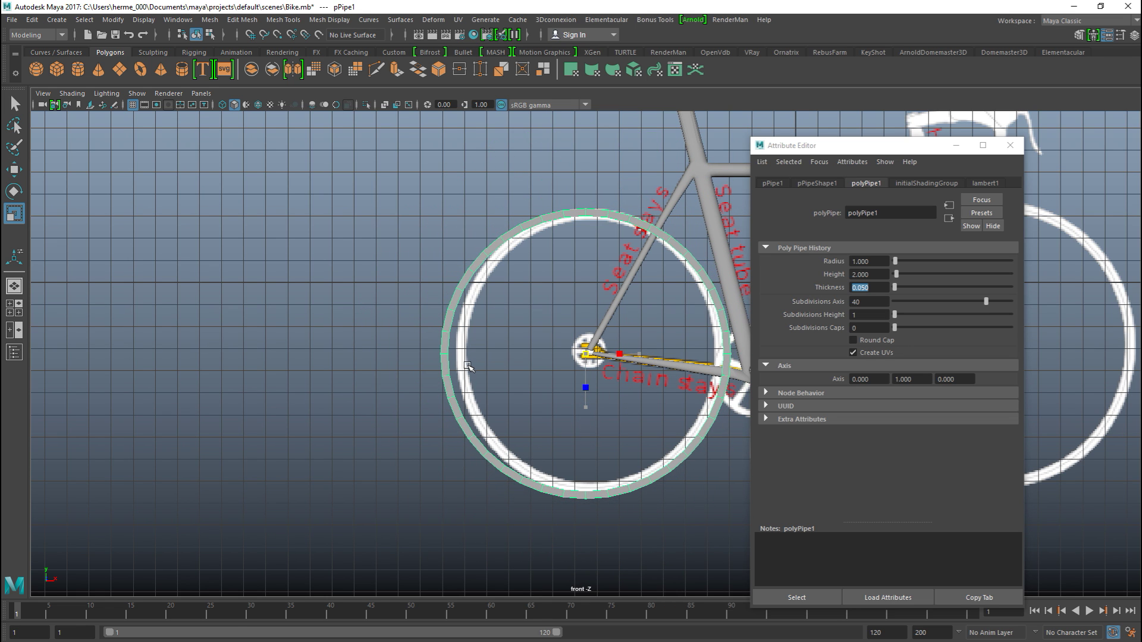
- Fine-tune the pipe's centre on the rear hub and scale it down slightly to match the reference rear wheel
middle_click_drag(512, 411, 468, 441, "alt")
scroll(360, 416, "up", 5)
scroll(469, 440, "up", 1)
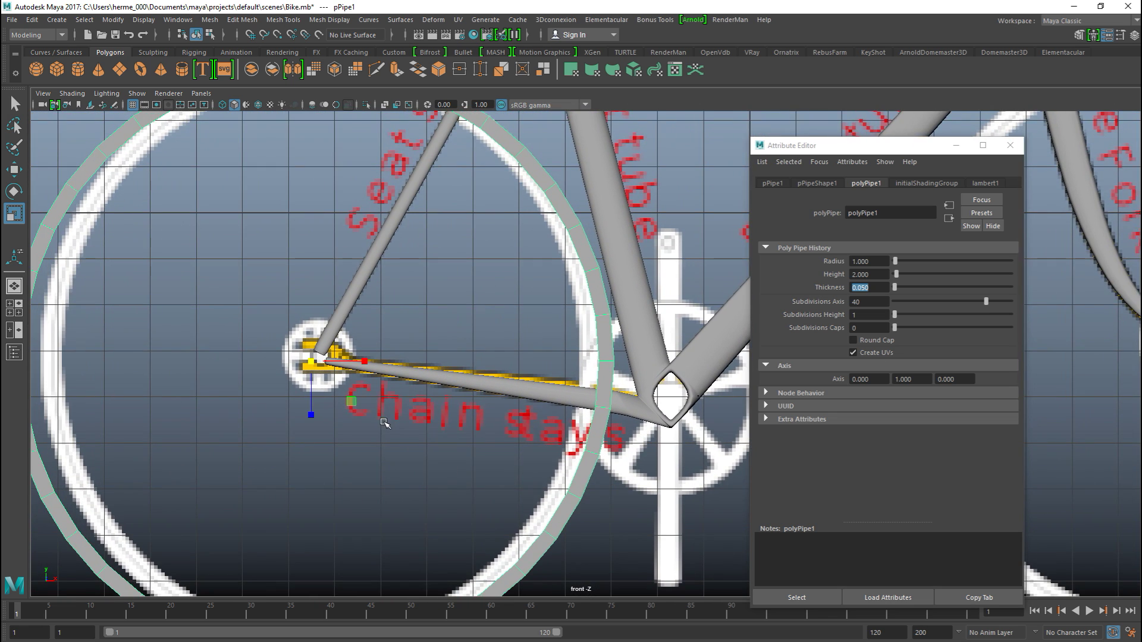
scroll(372, 423, "up", 2)
key("w")
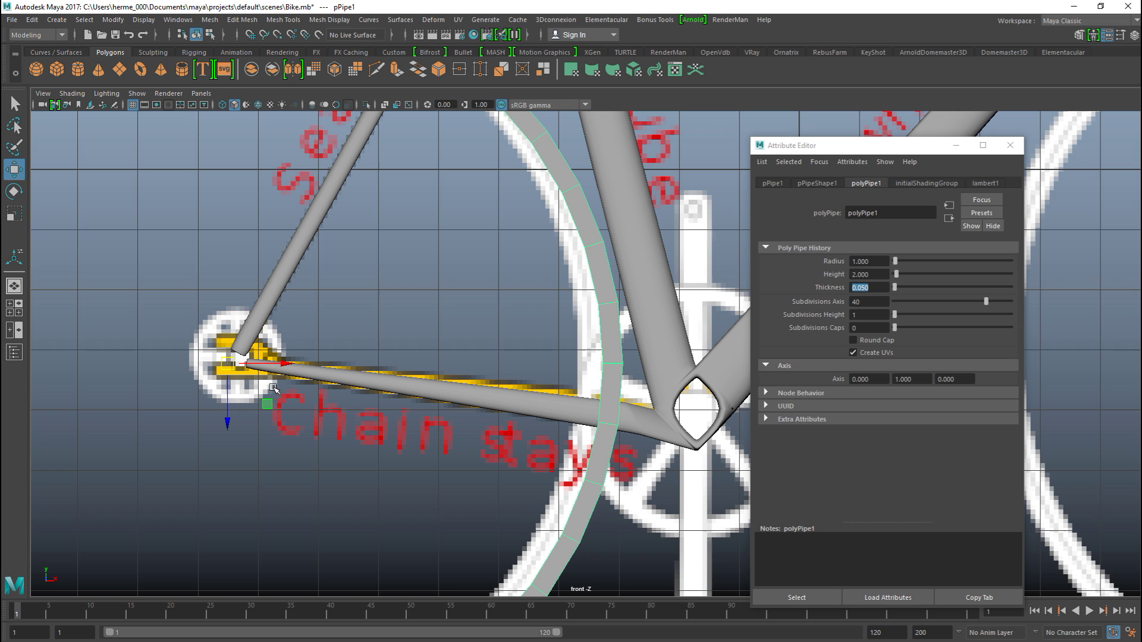
left_click_drag(286, 362, 295, 360)
left_click_drag(239, 424, 235, 419)
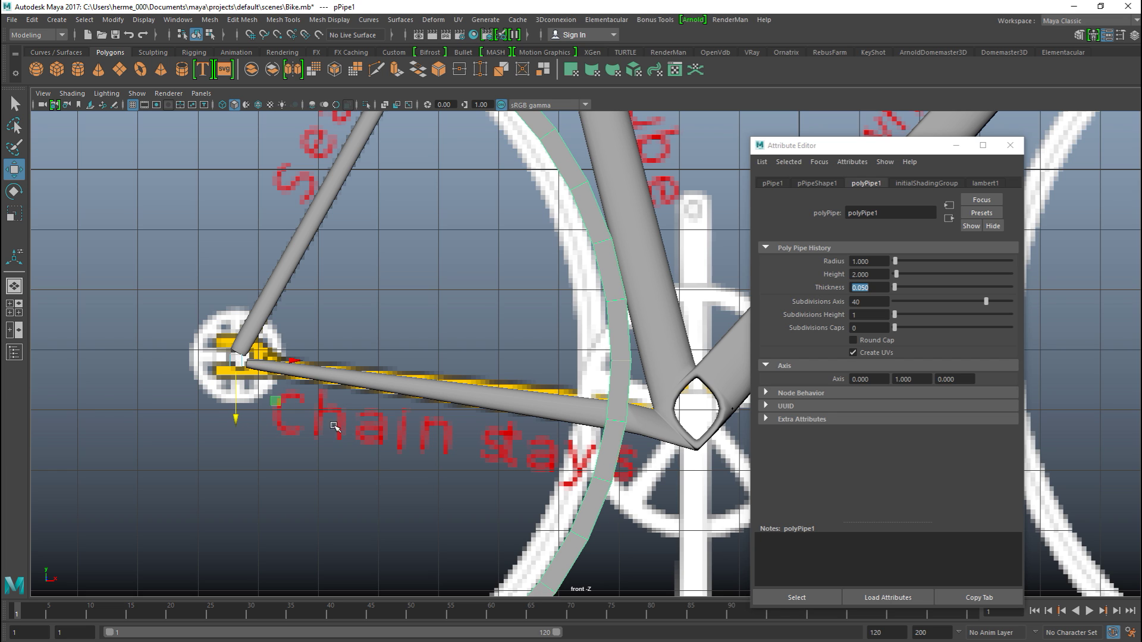
key("r")
left_click_drag(236, 362, 216, 365)
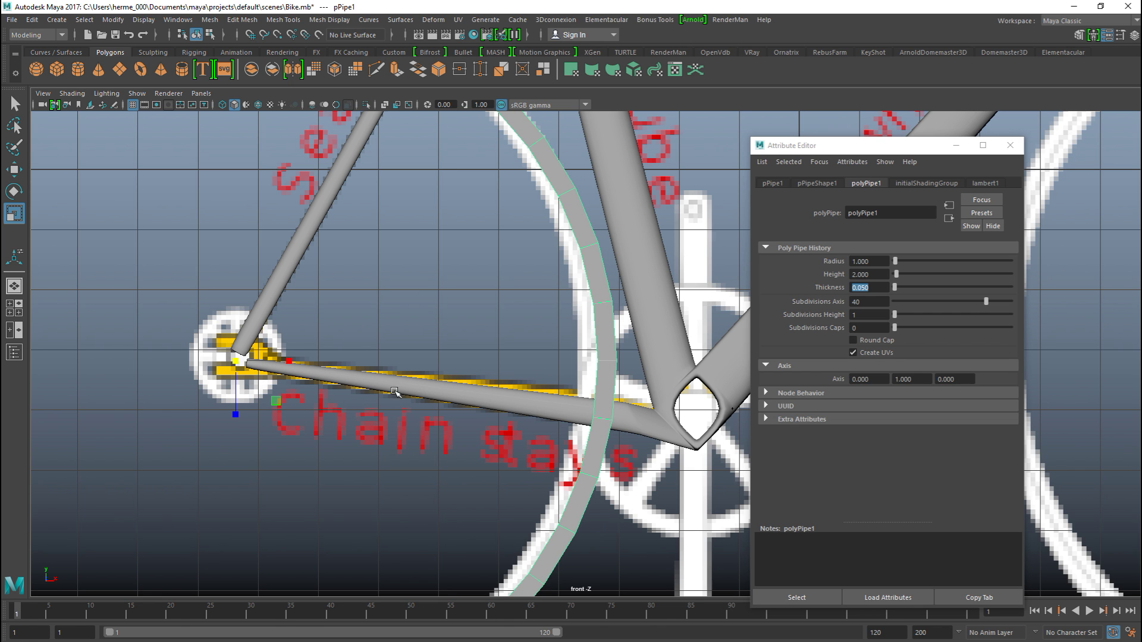
left_click(956, 146)
scroll(654, 369, "down", 5)
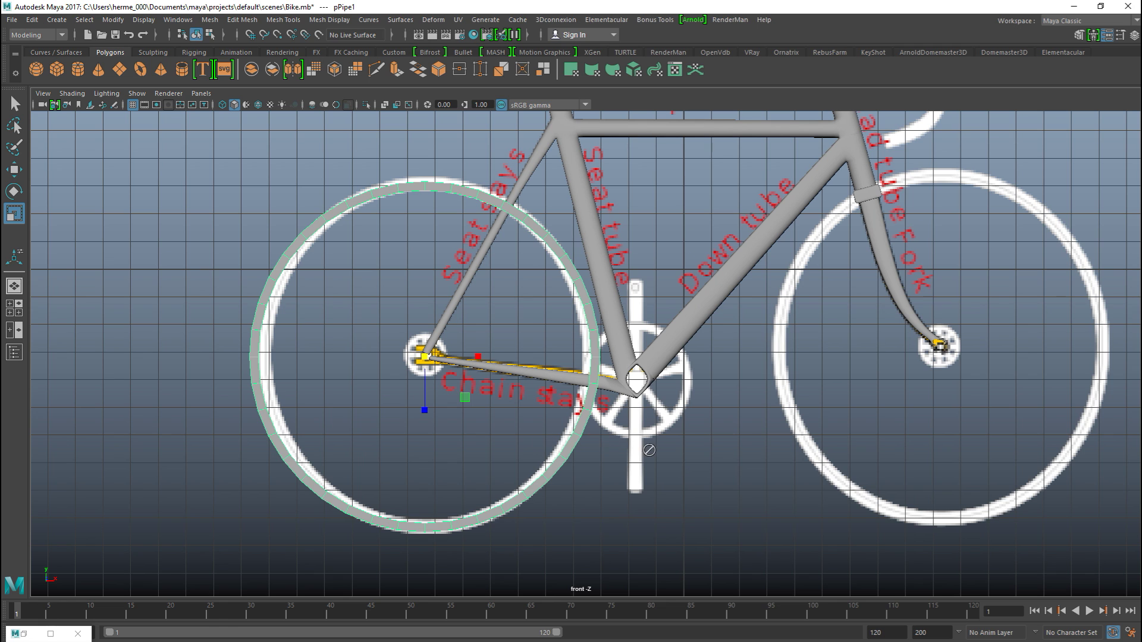
- In the perspective view, insert two evenly spaced edge loops around the wheel's outer surface with the multiple edge loops setting
left_click(11, 306)
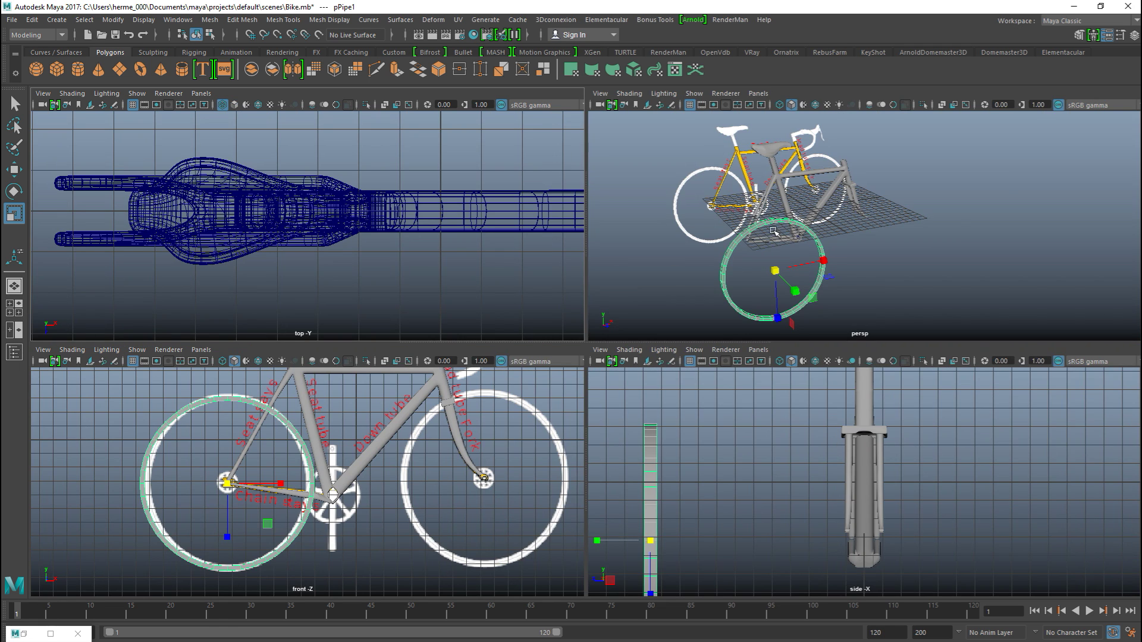
key("space")
left_click_drag(503, 404, 587, 408, "alt")
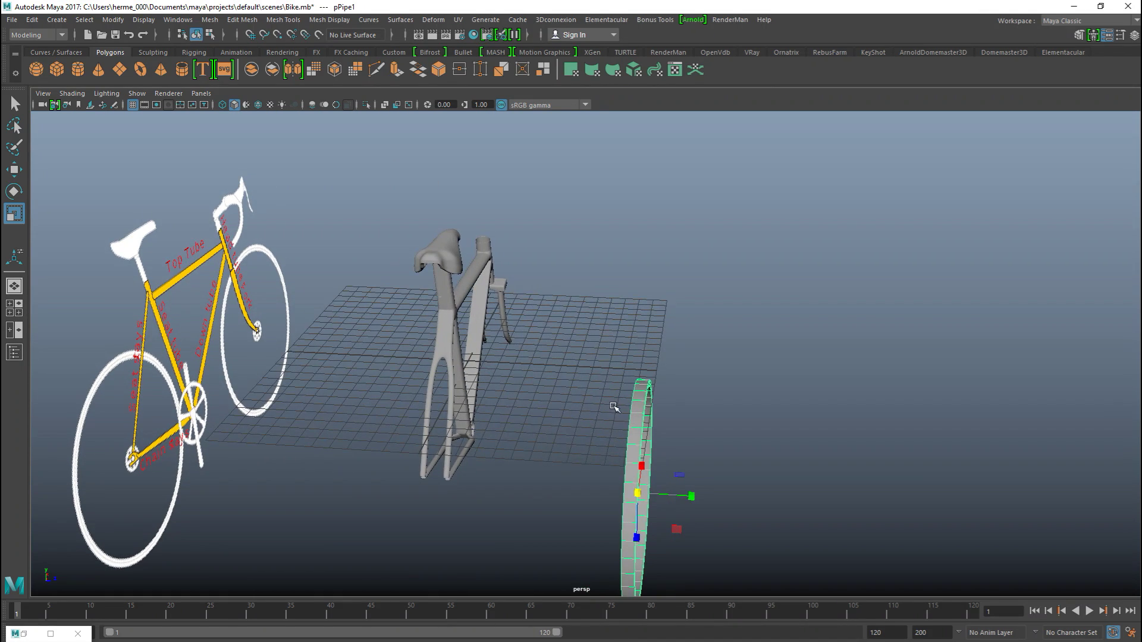
middle_click_drag(613, 409, 524, 348, "alt")
scroll(579, 382, "up", 5)
left_click_drag(582, 382, 664, 384, "alt")
left_click(329, 20)
mouse_move(251, 23)
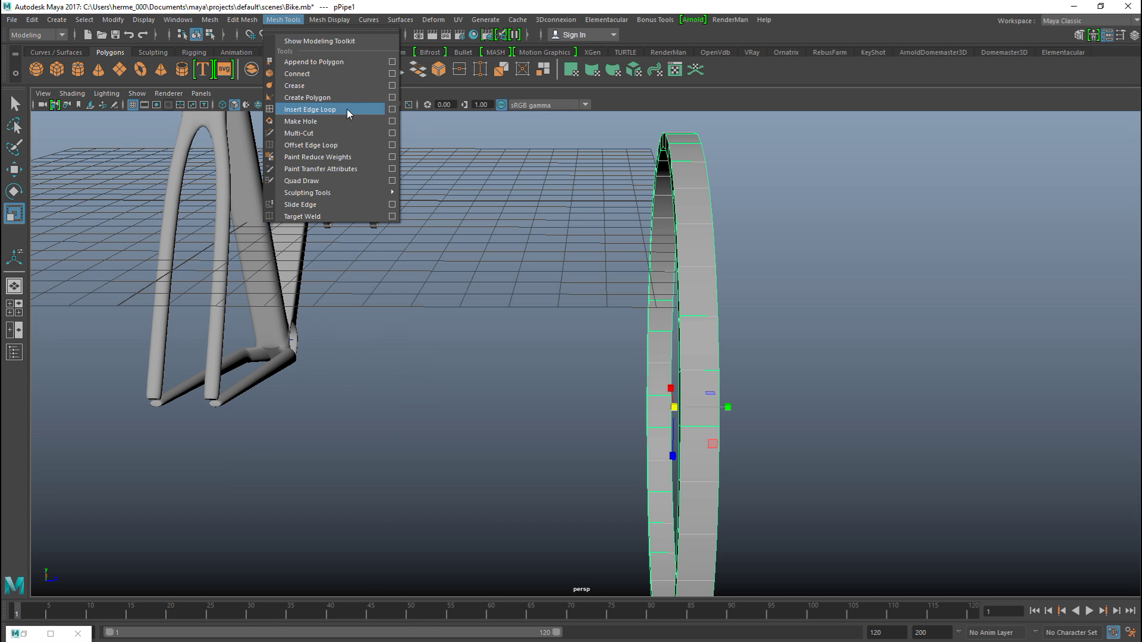
left_click(391, 112)
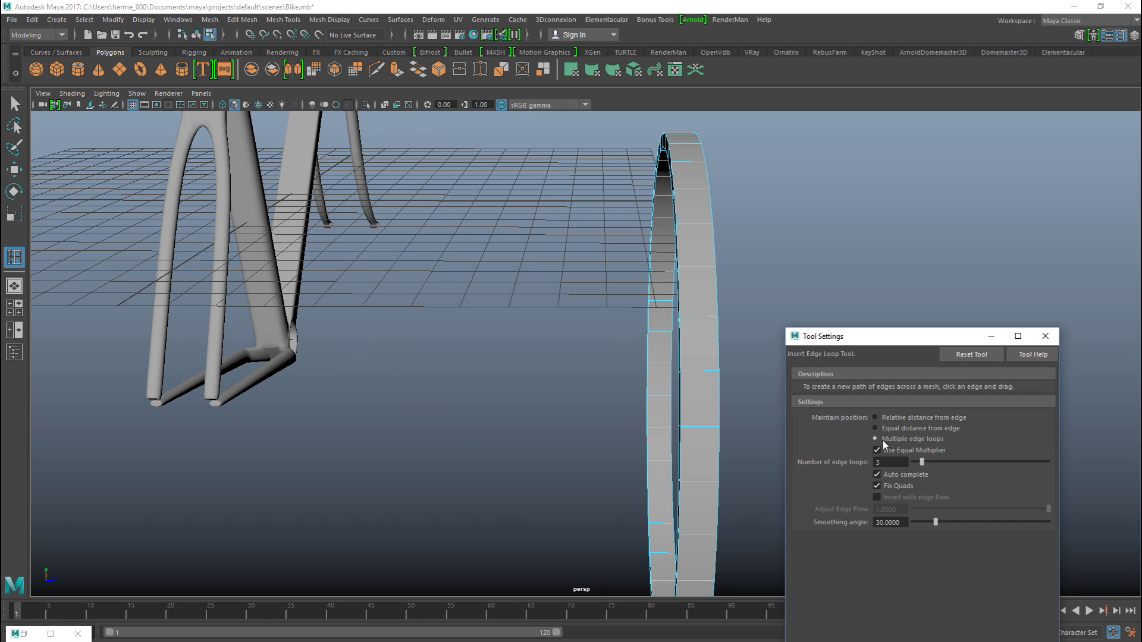
type("2")
left_click(698, 272)
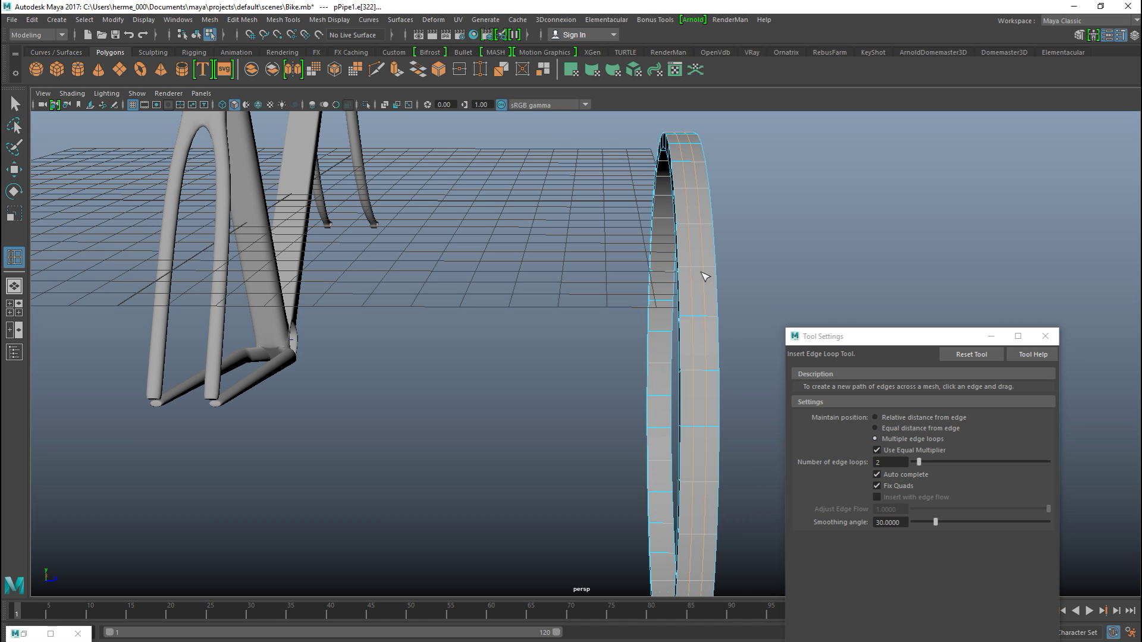
left_click(991, 337)
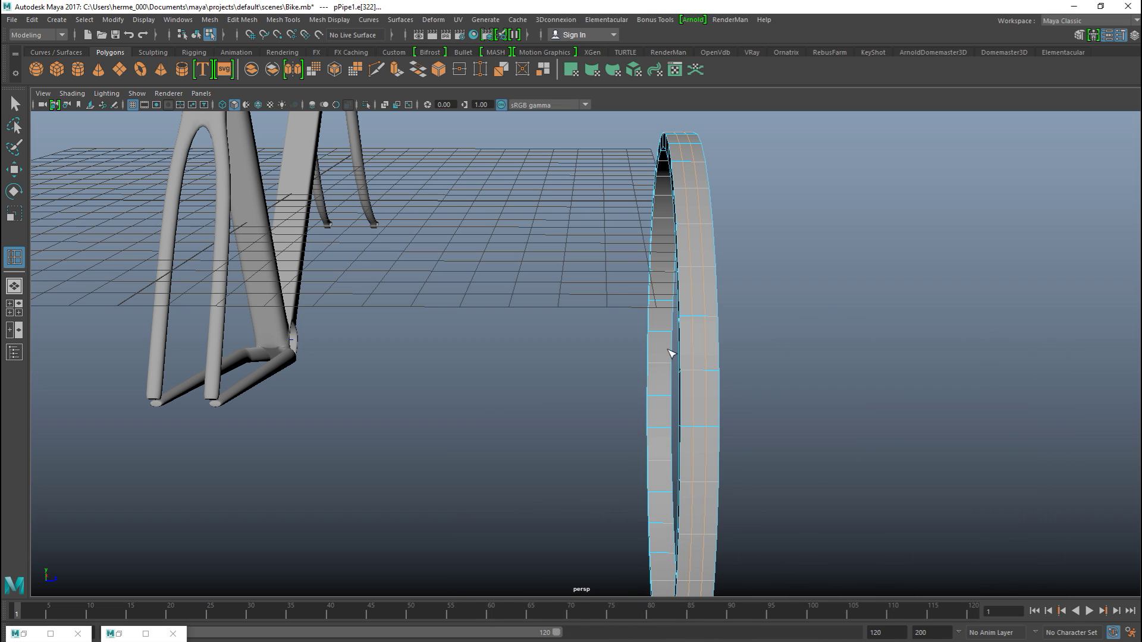
- Scale the two new edge loops apart across the wheel's width, toward the rim's outer edges, and deselect them
key("r")
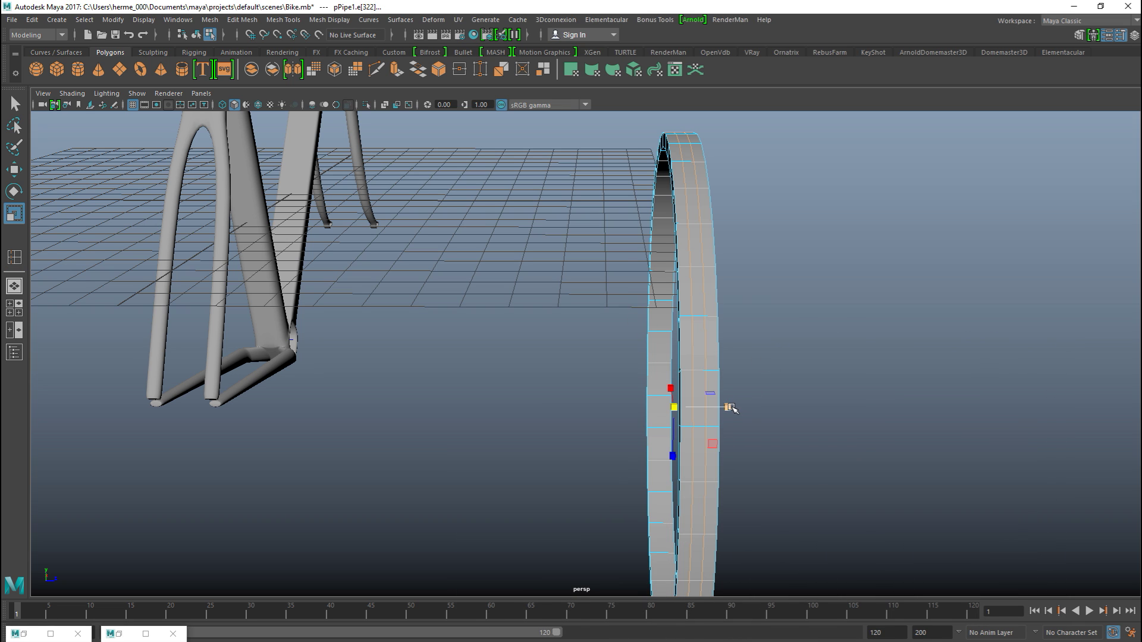
left_click_drag(746, 408, 785, 409)
left_click(858, 315)
- Select the two narrow face loops along both edges of the wheel's outer surface and extrude them with a thickness of 0.01
key("q")
scroll(730, 250, "up", 3)
scroll(735, 256, "down", 1)
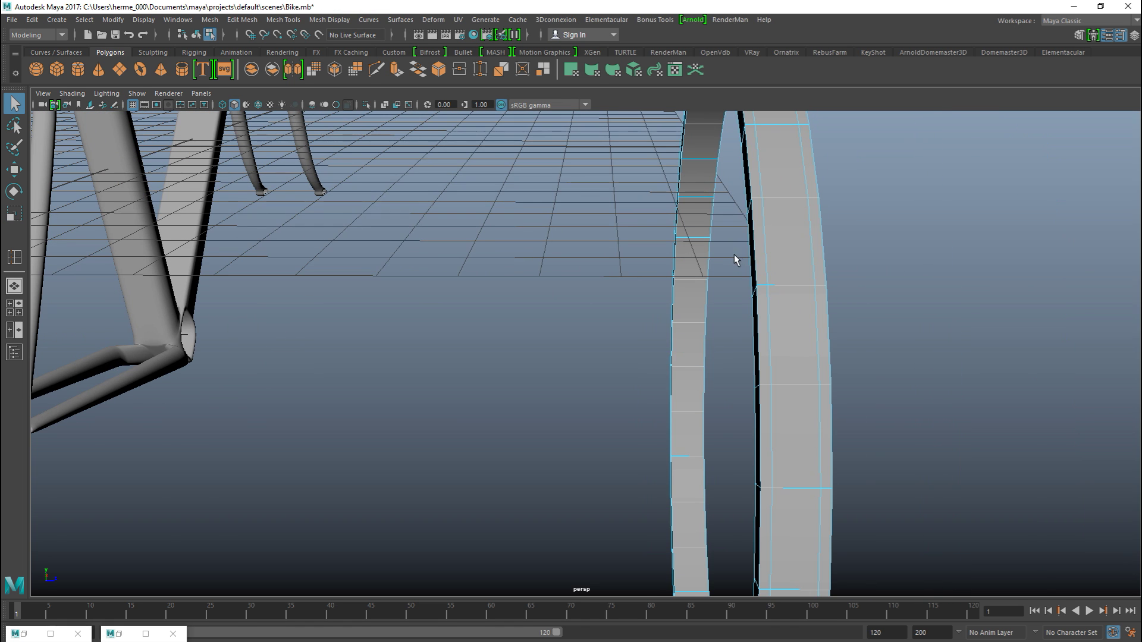
right_click_drag(755, 204, 761, 237)
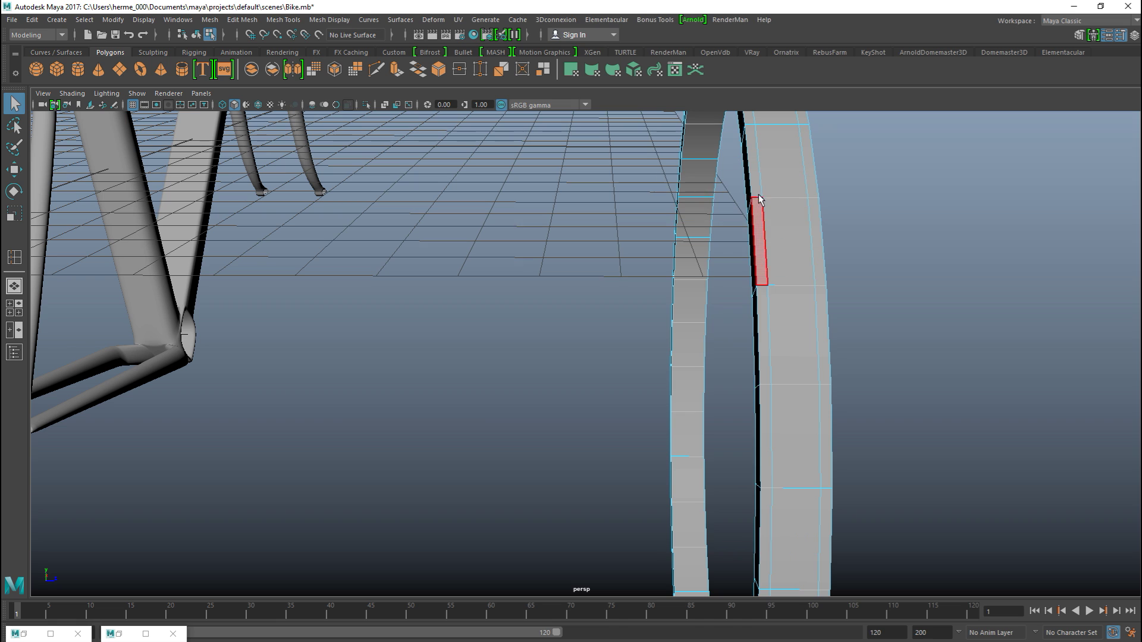
double_click(753, 163)
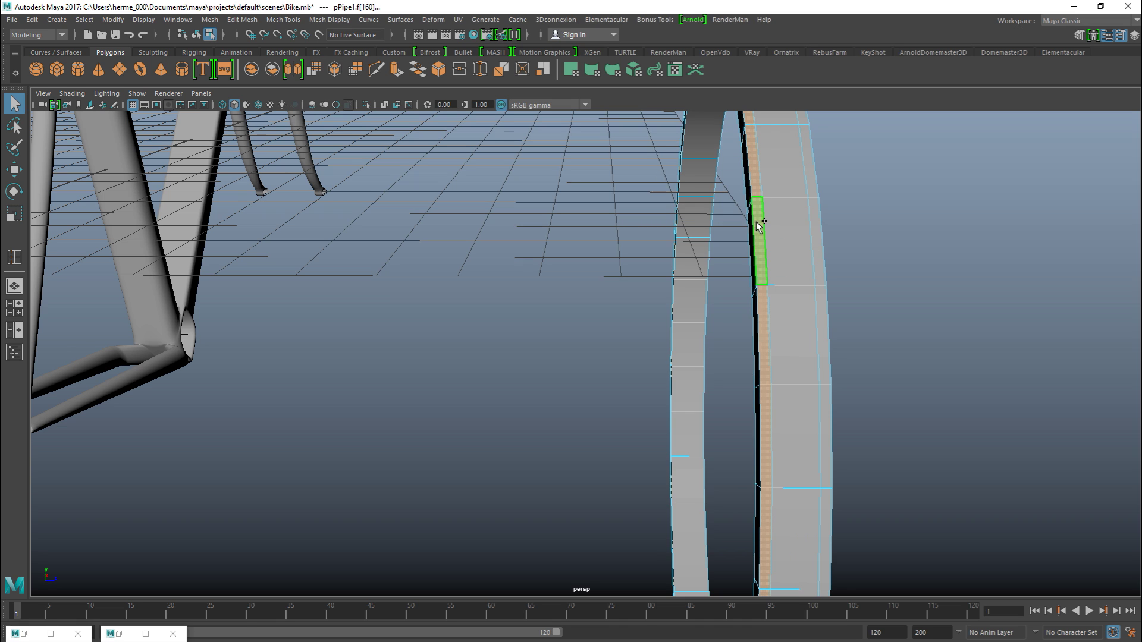
double_click(812, 169, "shift")
double_click(817, 231, "shift")
scroll(848, 261, "down", 3)
key("ctrl+e")
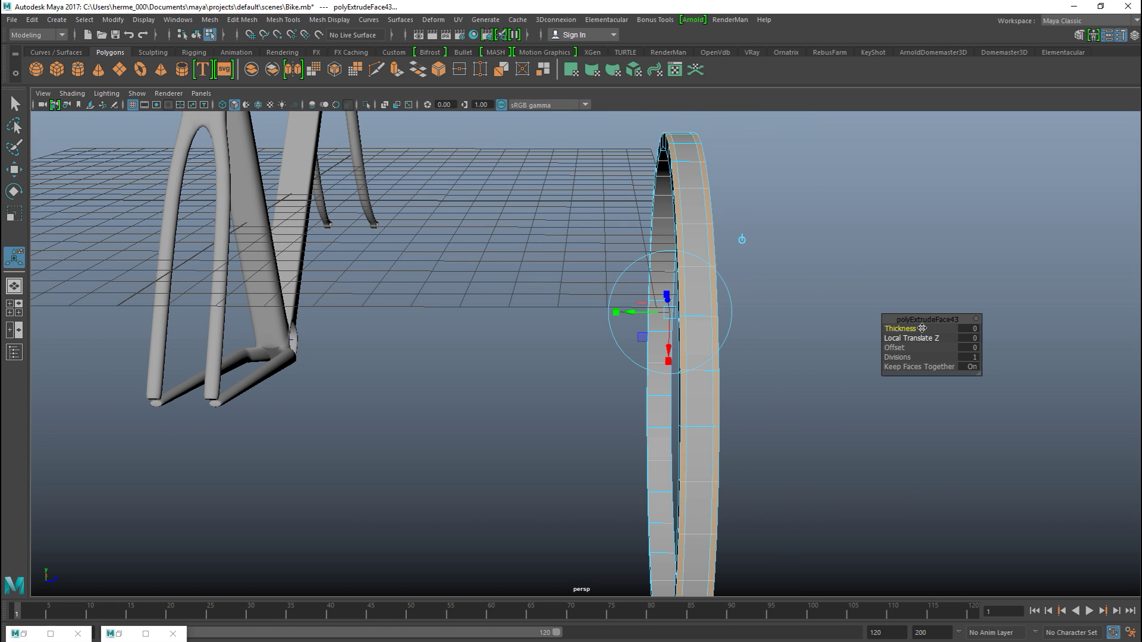
left_click(965, 331)
type("0.01")
key("Return")
- Set the thickness of the rim edge extrusion to 0.03
scroll(784, 384, "up", 3)
middle_click_drag(761, 385, 595, 437, "alt")
left_click_drag(684, 400, 912, 543, "alt")
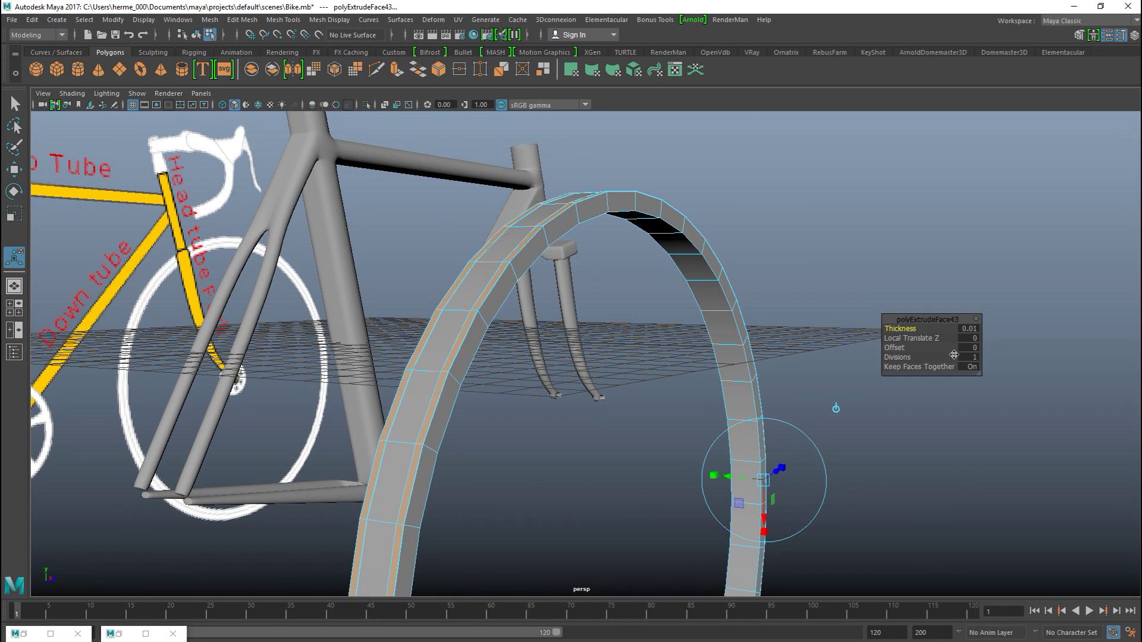
left_click(967, 330)
type("0.03")
key("Return")
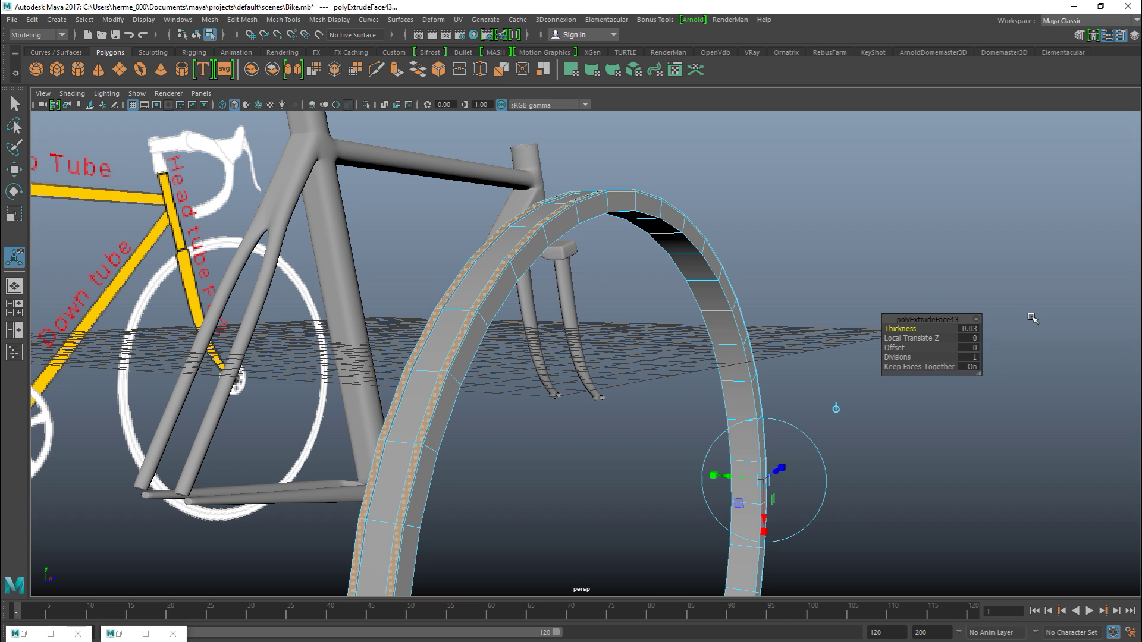
- Set the thickness of the rim edge extrusion to 0.1 and inspect the raised edges
left_click(968, 329)
type("0.1")
key("Return")
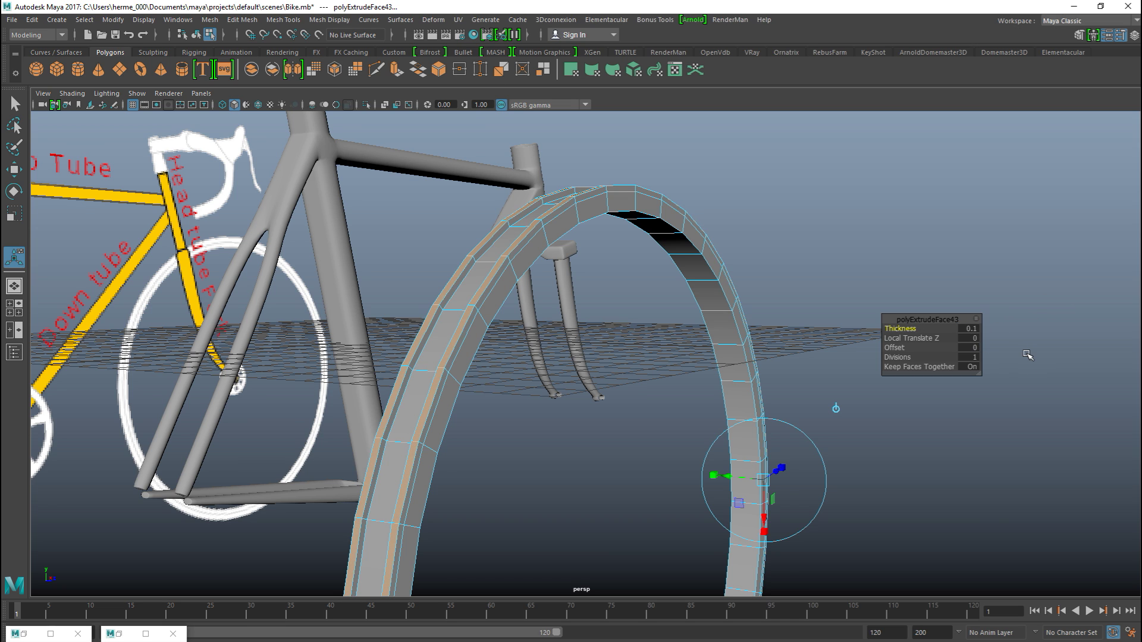
left_click_drag(773, 240, 802, 268, "alt")
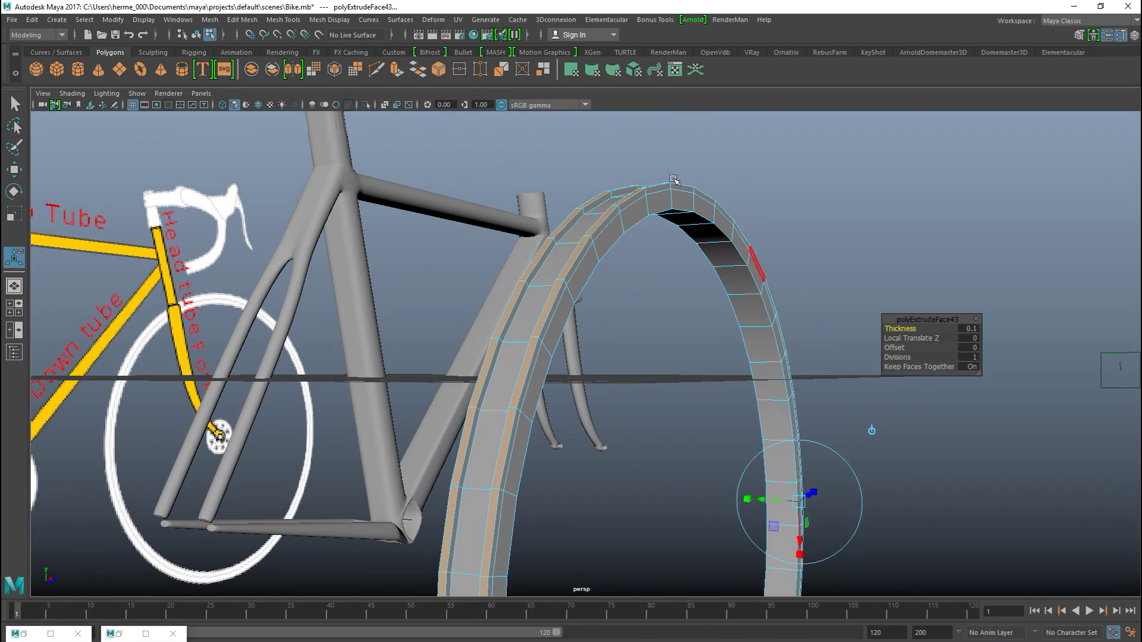
- Insert edge loops around the wheel rim's inner surface with the Insert Edge Loop tool
left_click(269, 22)
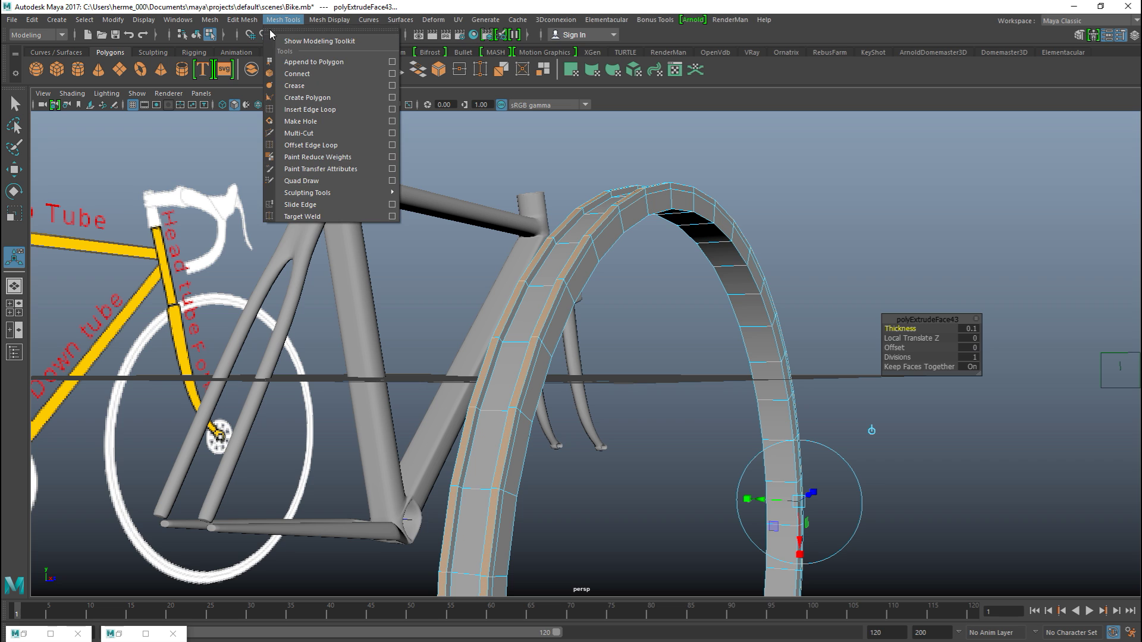
left_click(333, 112)
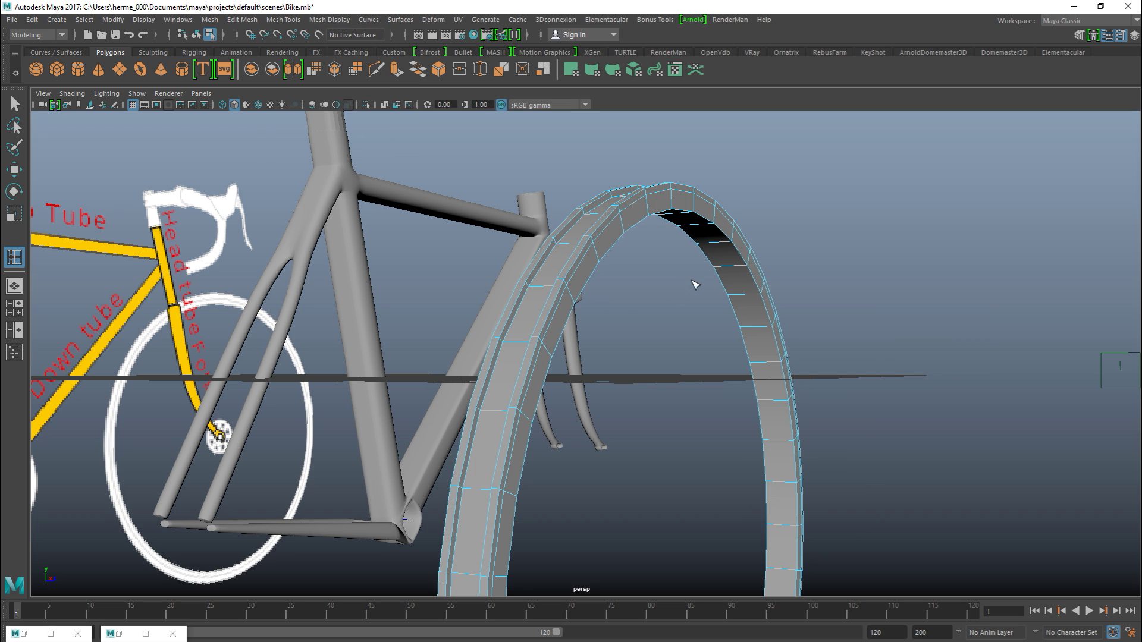
left_click(283, 19)
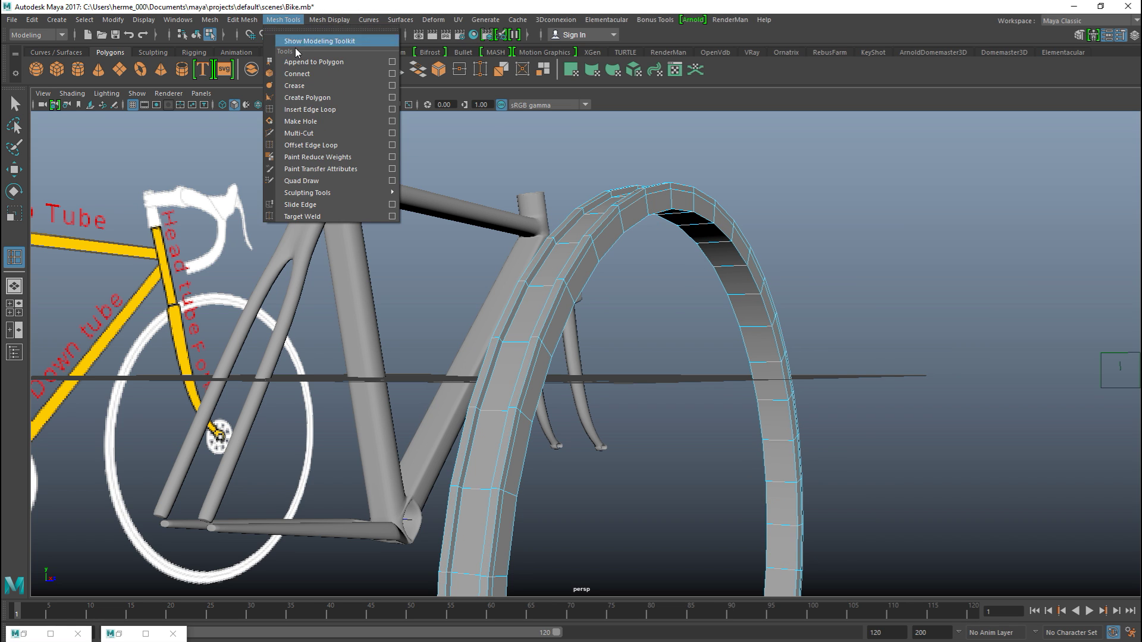
left_click(393, 109)
left_click(174, 634)
left_click(79, 634)
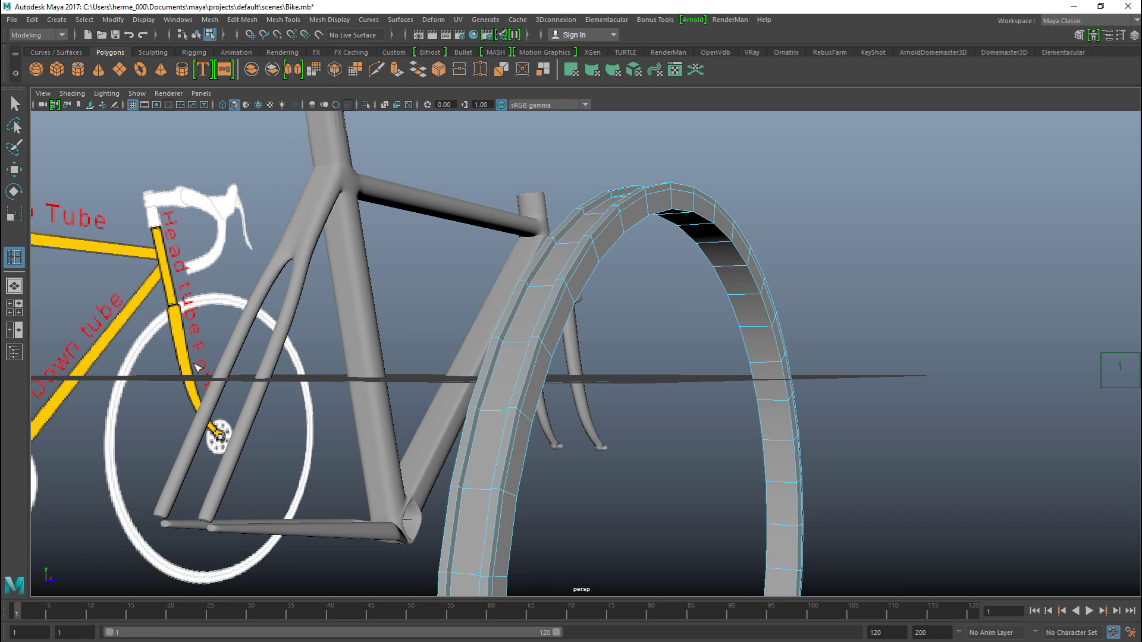
left_click(242, 19)
mouse_move(283, 20)
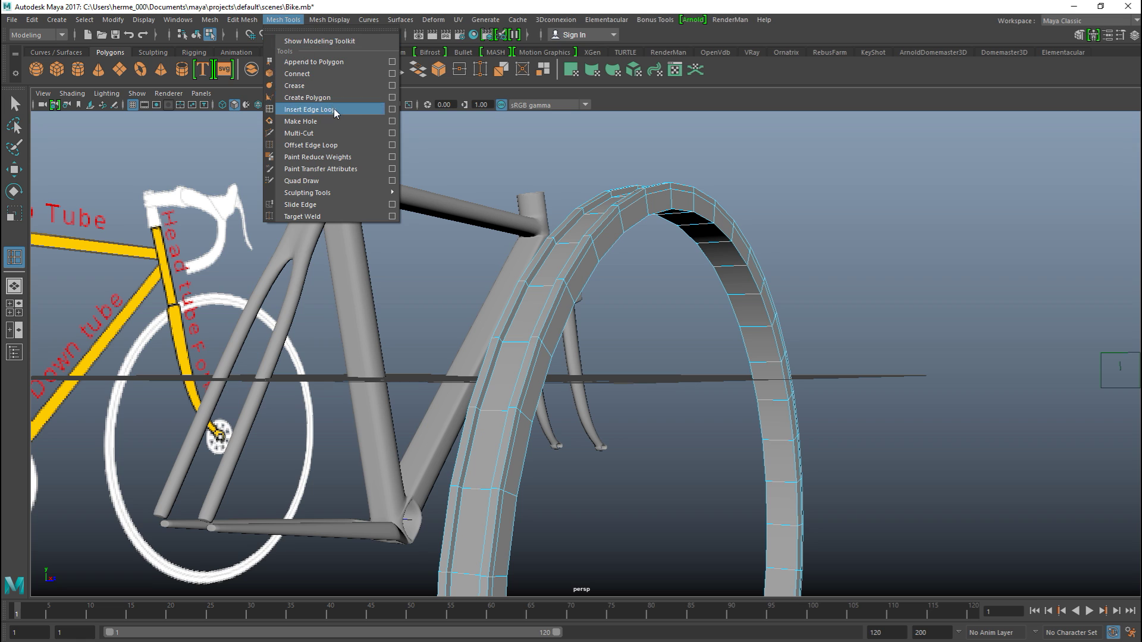
left_click(310, 109)
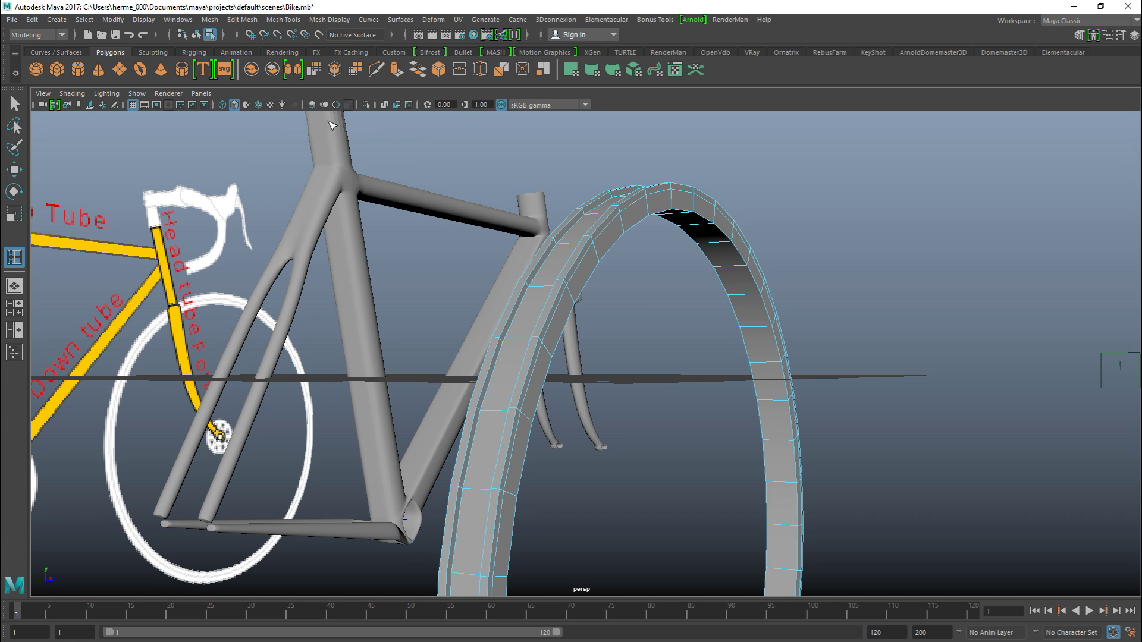
left_click(715, 244)
- Scale the new inner edge loops uniformly by a small amount toward the wheel's center, and deselect them
key("r")
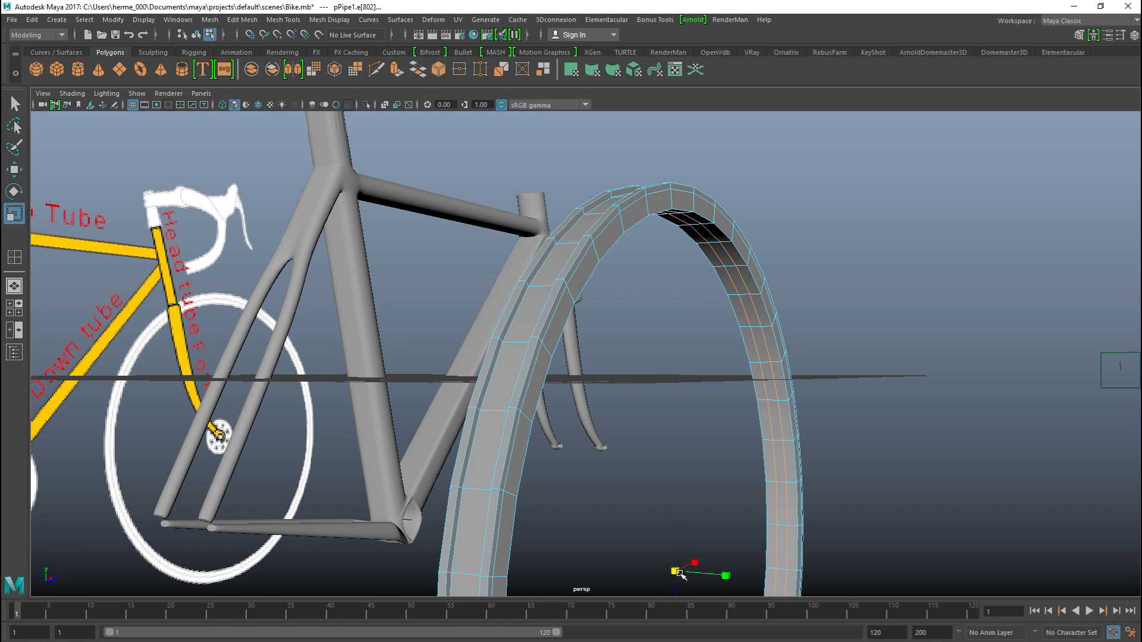
left_click_drag(672, 575, 668, 595)
left_click(882, 326)
scroll(897, 320, "down", 5)
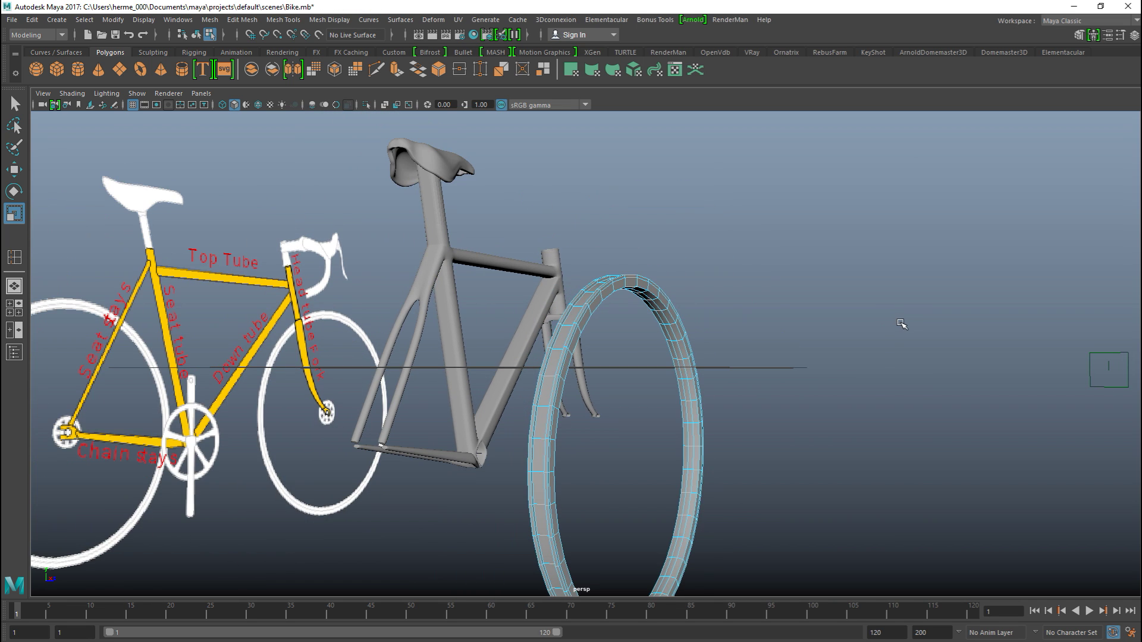
left_click_drag(900, 335, 752, 364, "alt")
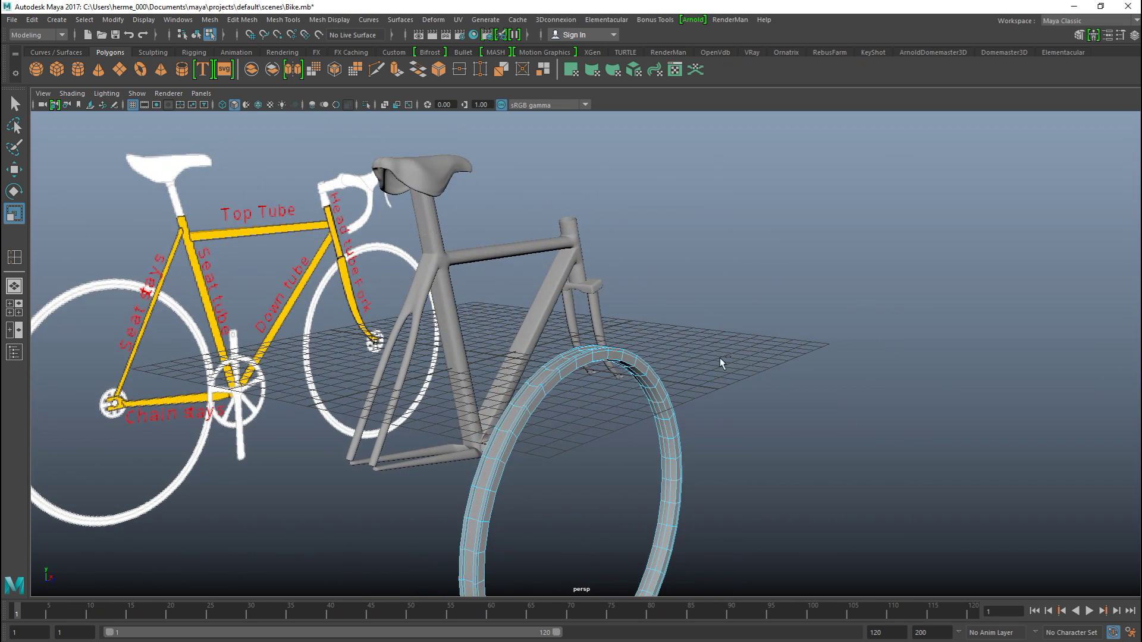
- Return the rim to object mode and preview it with smooth display
key("q")
right_click_drag(610, 271, 650, 333)
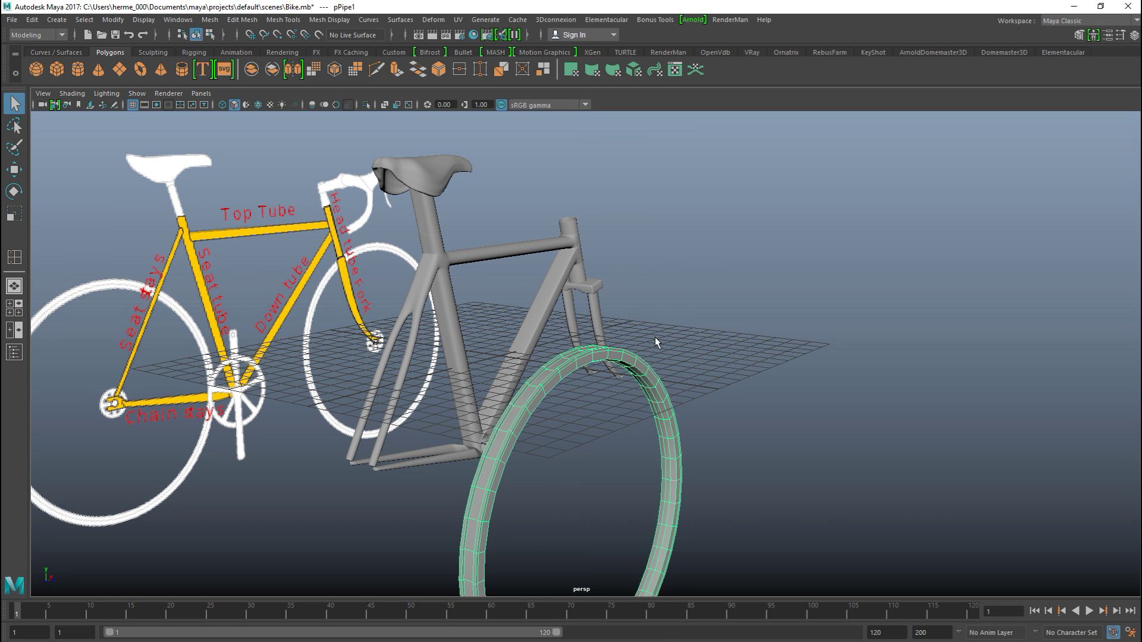
left_click(766, 397)
scroll(769, 421, "up", 3)
left_click_drag(771, 426, 816, 358, "alt")
left_click(610, 220)
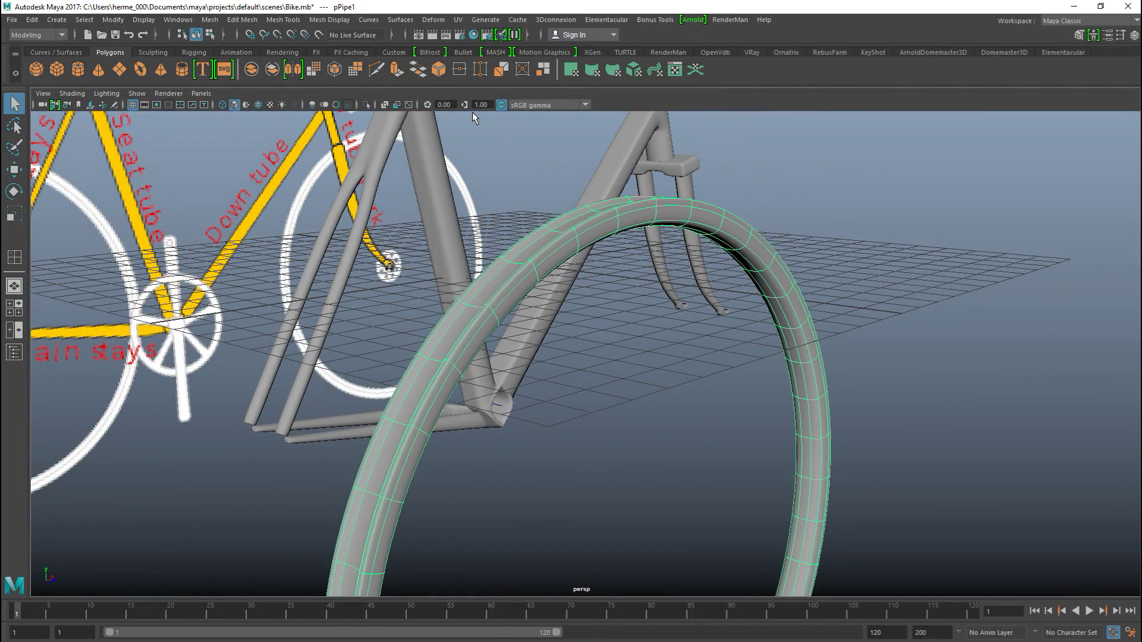
- Smooth the rim mesh with 2 divisions and place the floating Mesh commands window out of the way
left_click(210, 20)
left_click(246, 111)
left_click(997, 201)
left_click(725, 231)
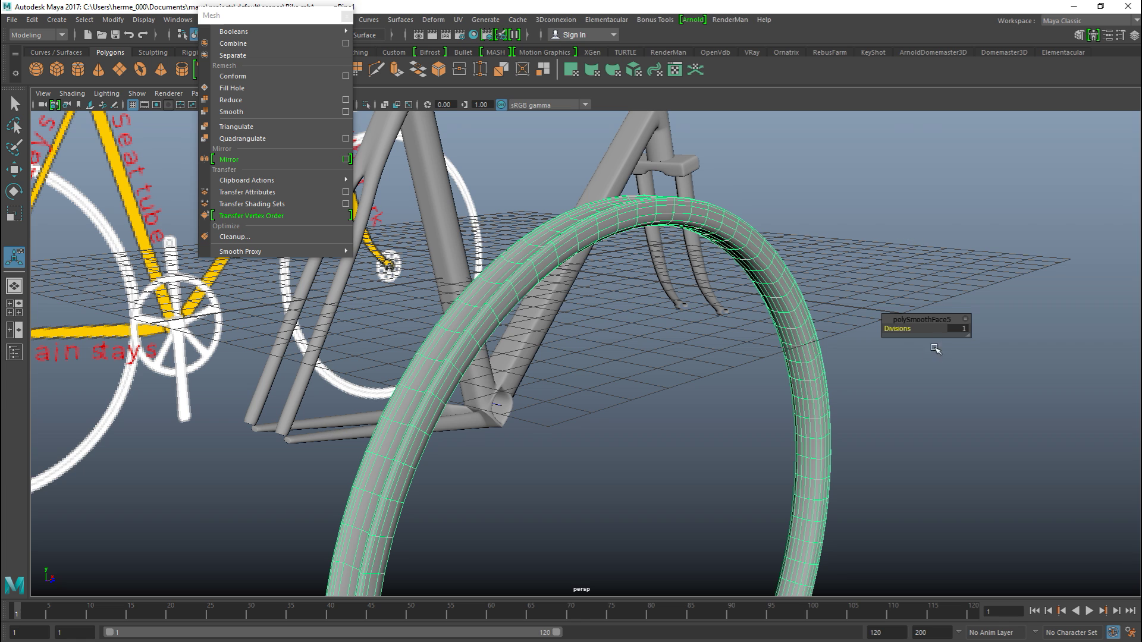
left_click(959, 328)
key("Return")
left_click(974, 420)
left_click(623, 223)
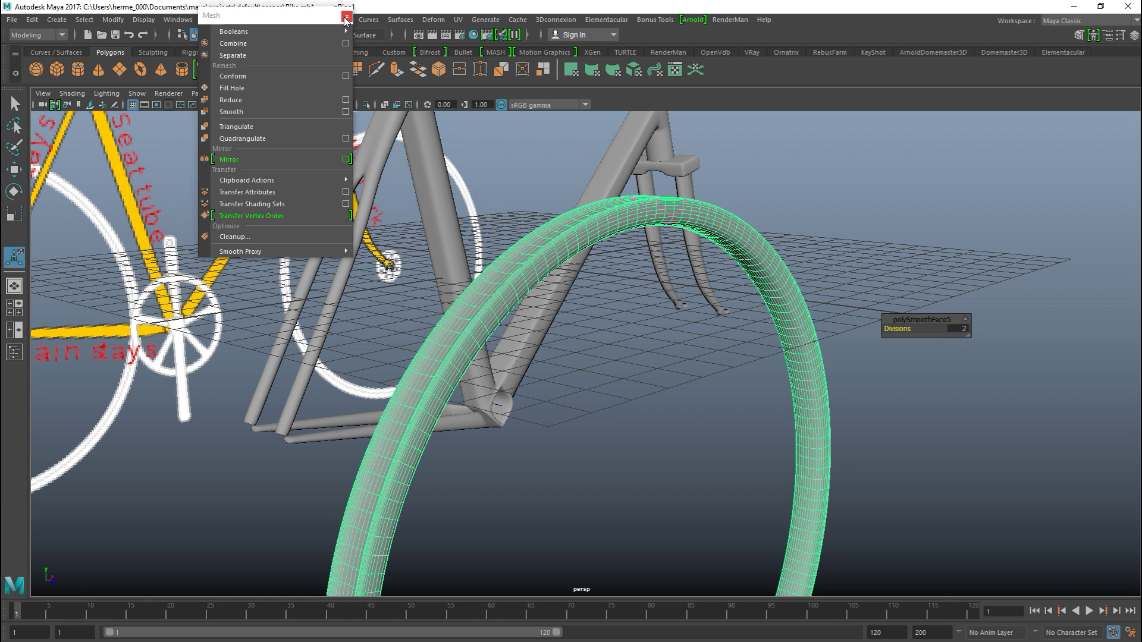
left_click(294, 21)
left_click_drag(294, 21, 996, 9)
- Move the smoothed rim to the frame's rear end near the stays and check its placement in the front view
scroll(565, 287, "down", 6)
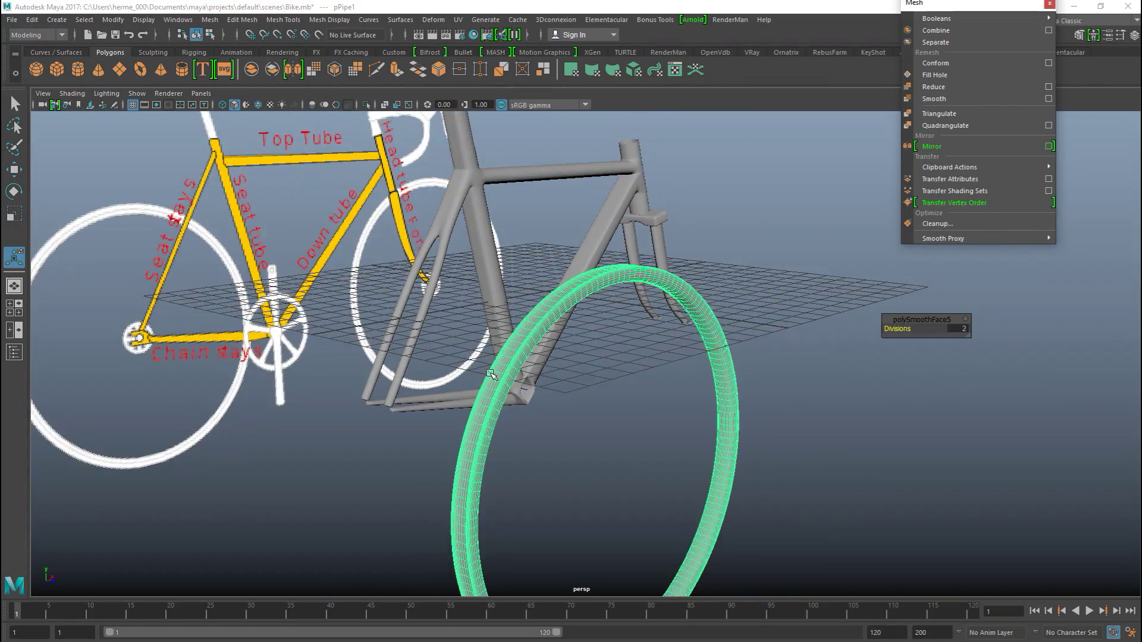
scroll(636, 323, "down", 1)
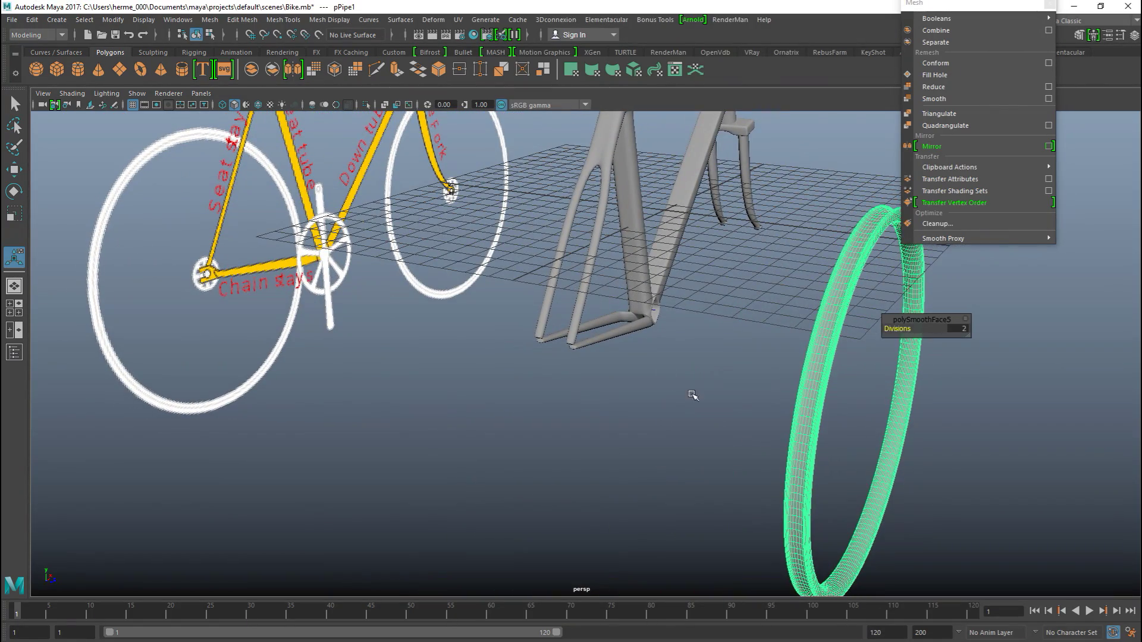
key("w")
left_click_drag(923, 419, 583, 462)
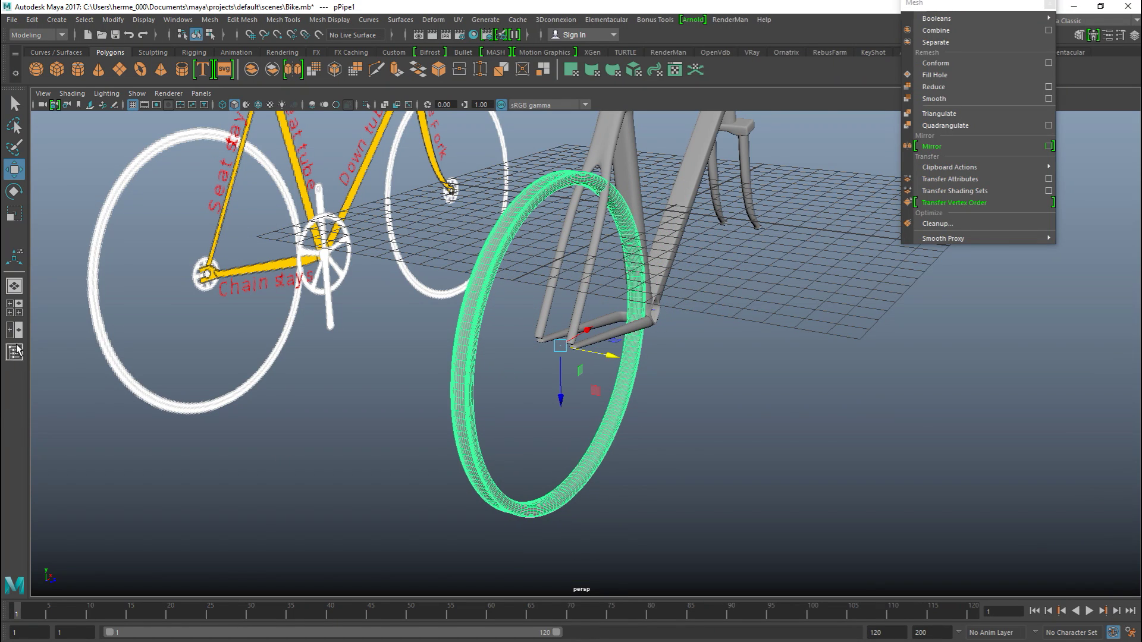
left_click(10, 307)
key("space")
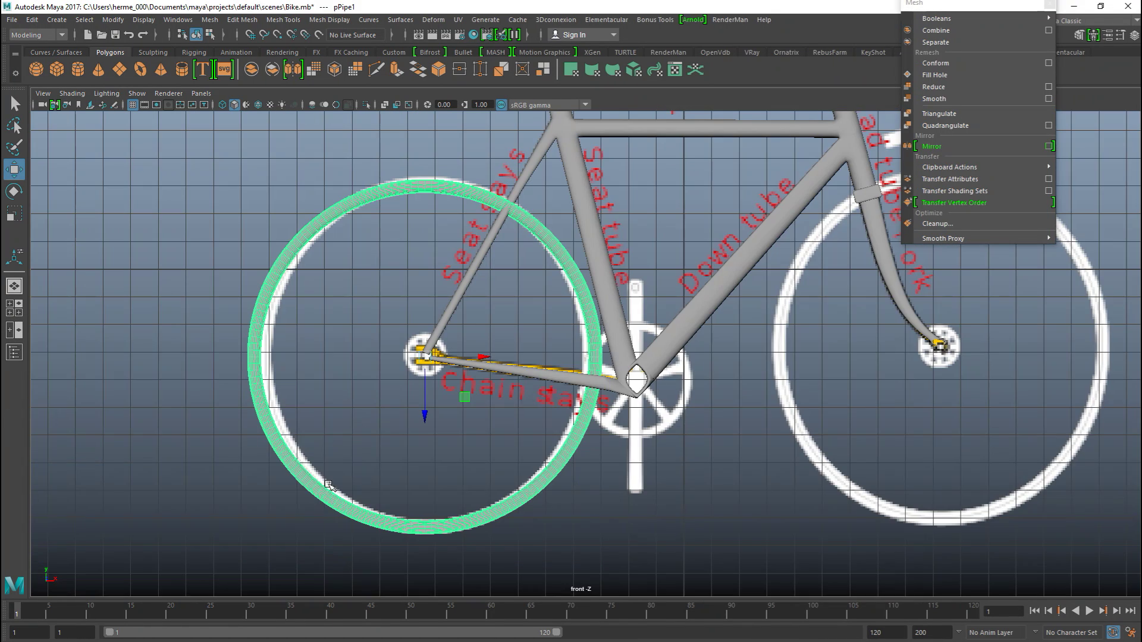
- Center the rim between the two rear stays in the top view, snapping it to the grid
key("space")
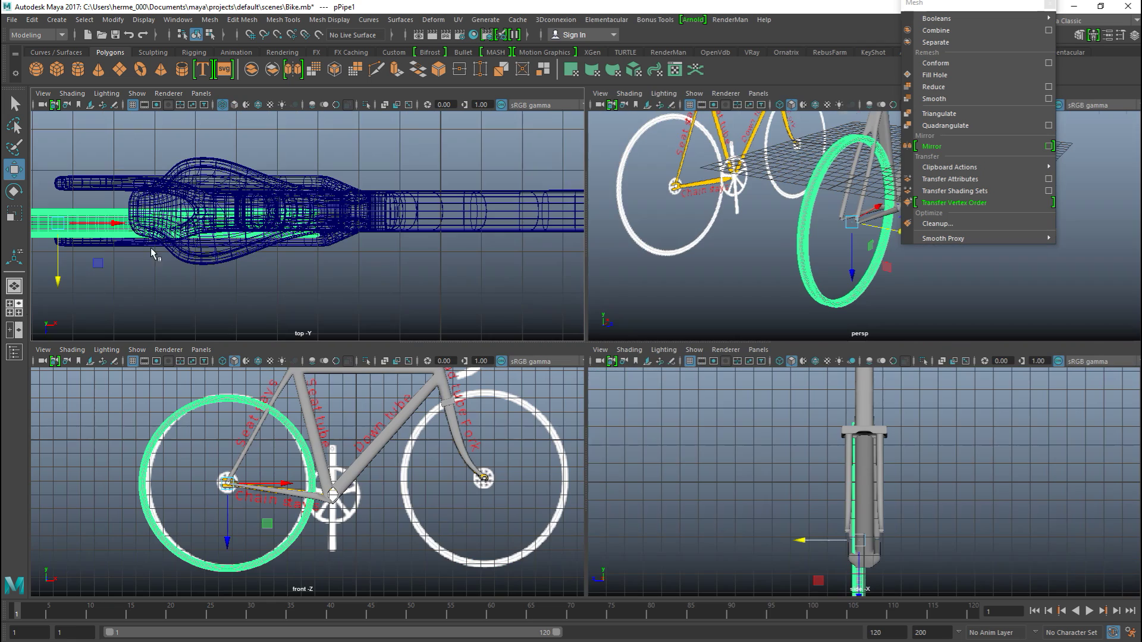
key("space")
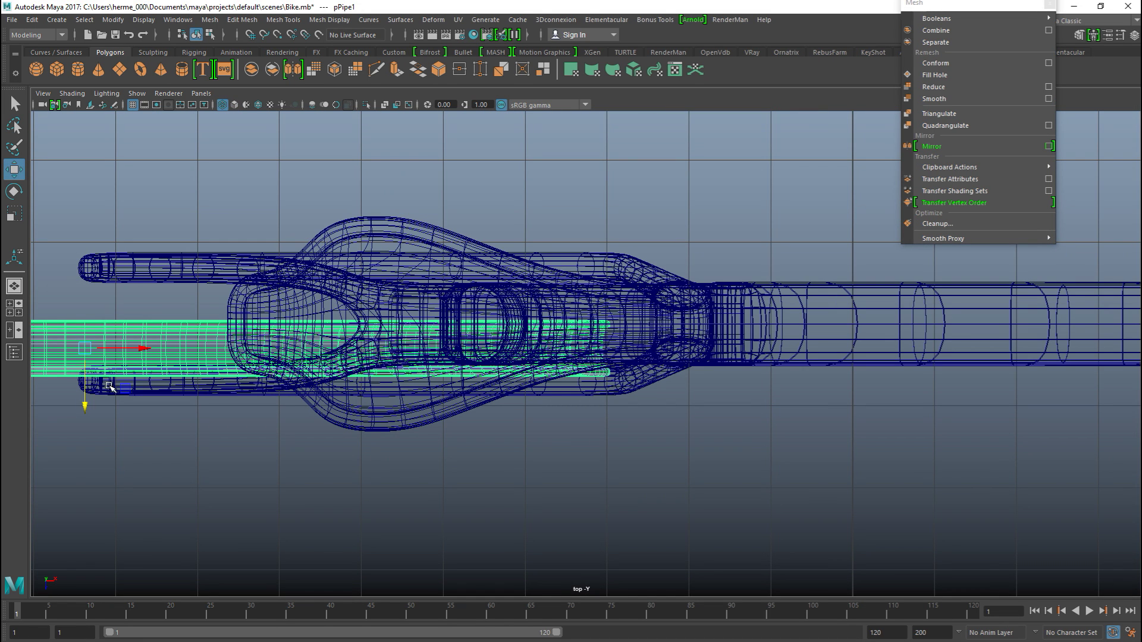
key("x")
left_click_drag(85, 406, 86, 383)
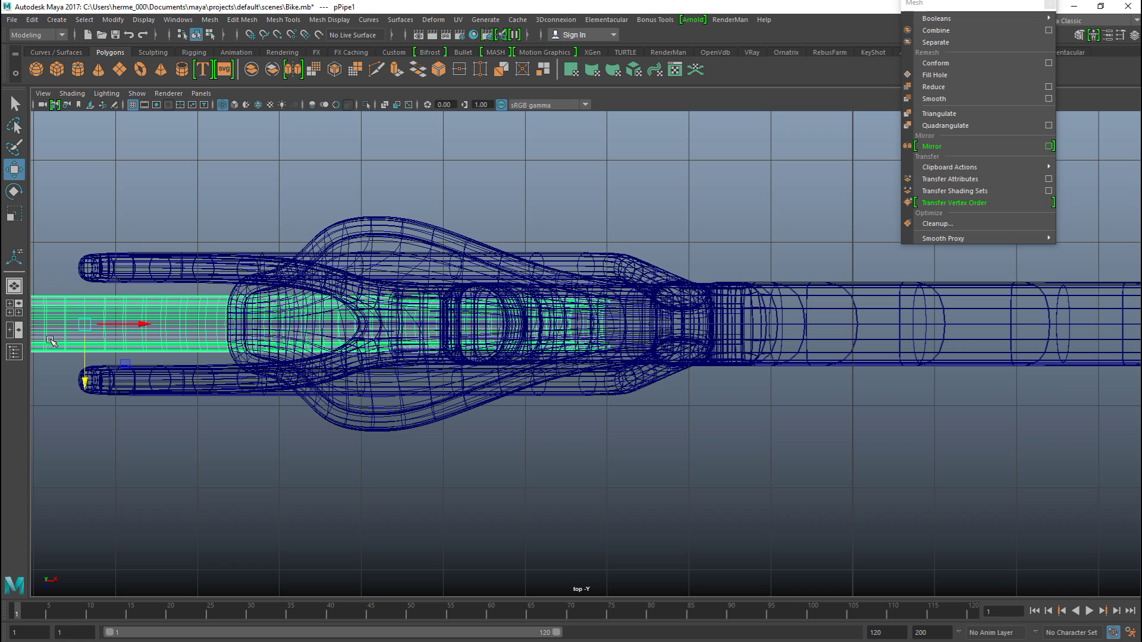
left_click(15, 307)
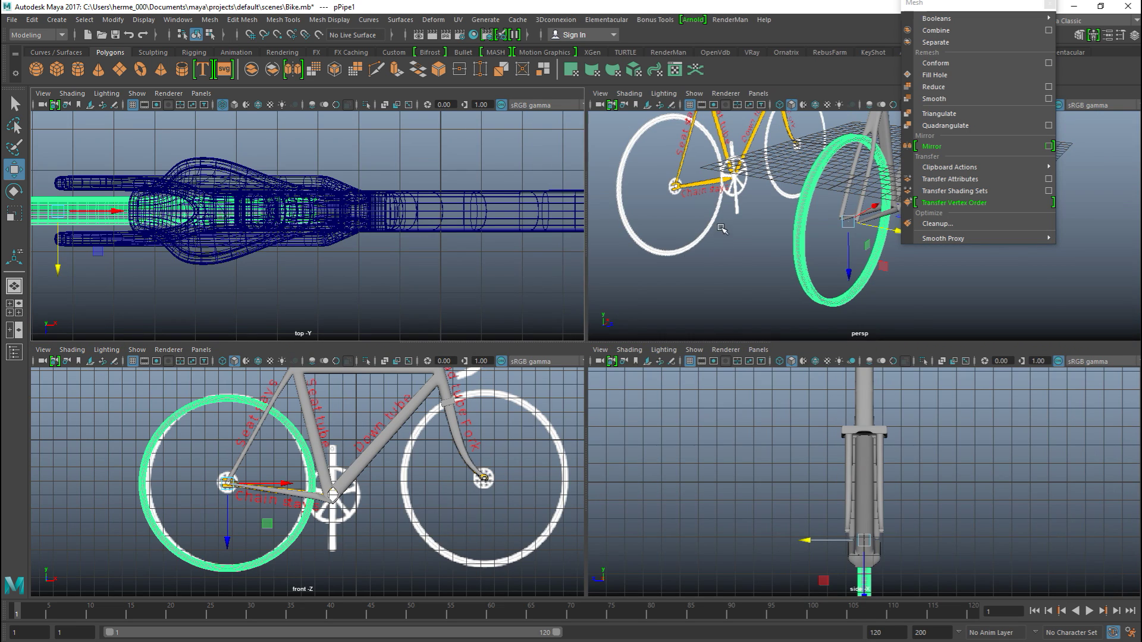
- Examine the clearance between the rim, the seat stay fork and the seat tube in the perspective view
key("space")
left_click_drag(491, 378, 533, 382, "alt")
scroll(591, 377, "up", 5)
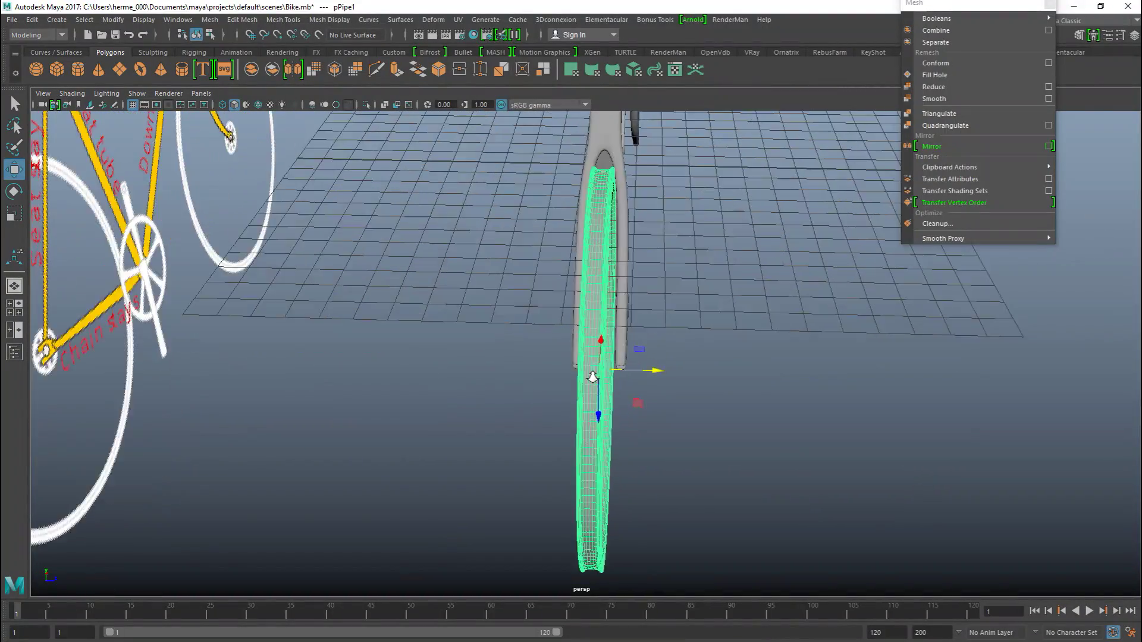
middle_click_drag(665, 266, 629, 535, "alt")
scroll(597, 482, "up", 3)
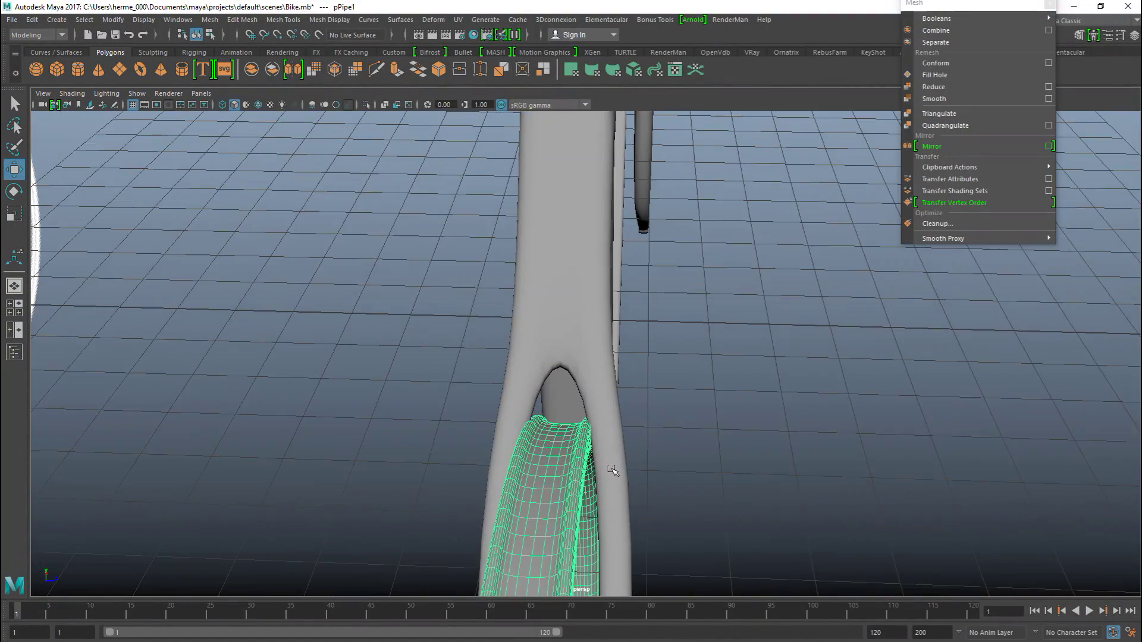
scroll(612, 470, "up", 2)
left_click_drag(612, 466, 618, 462, "alt")
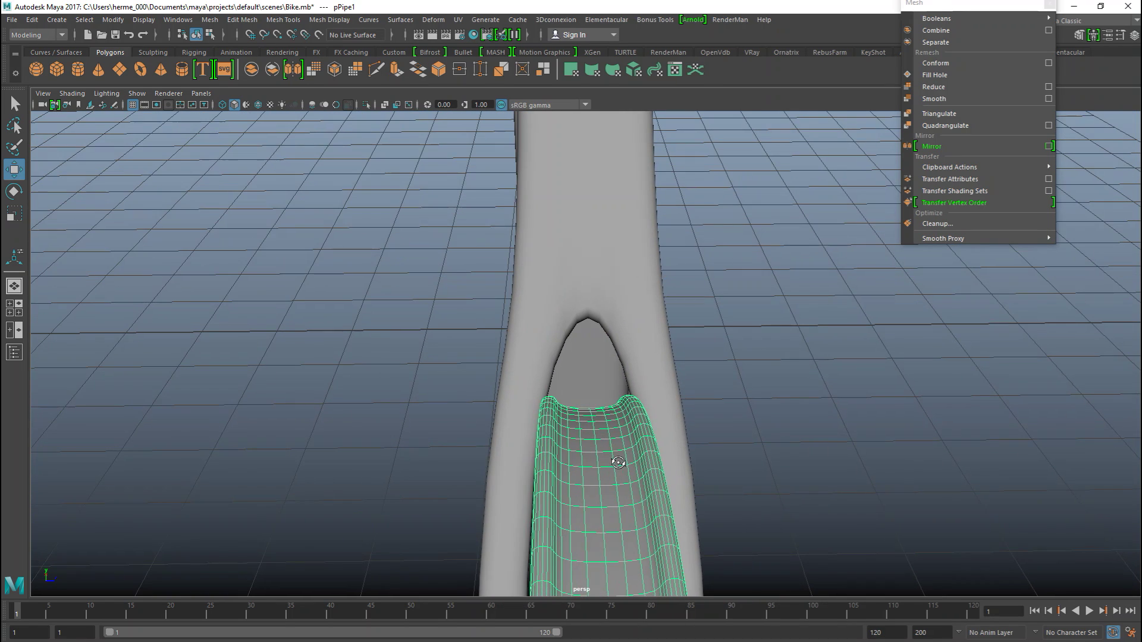
left_click(650, 355)
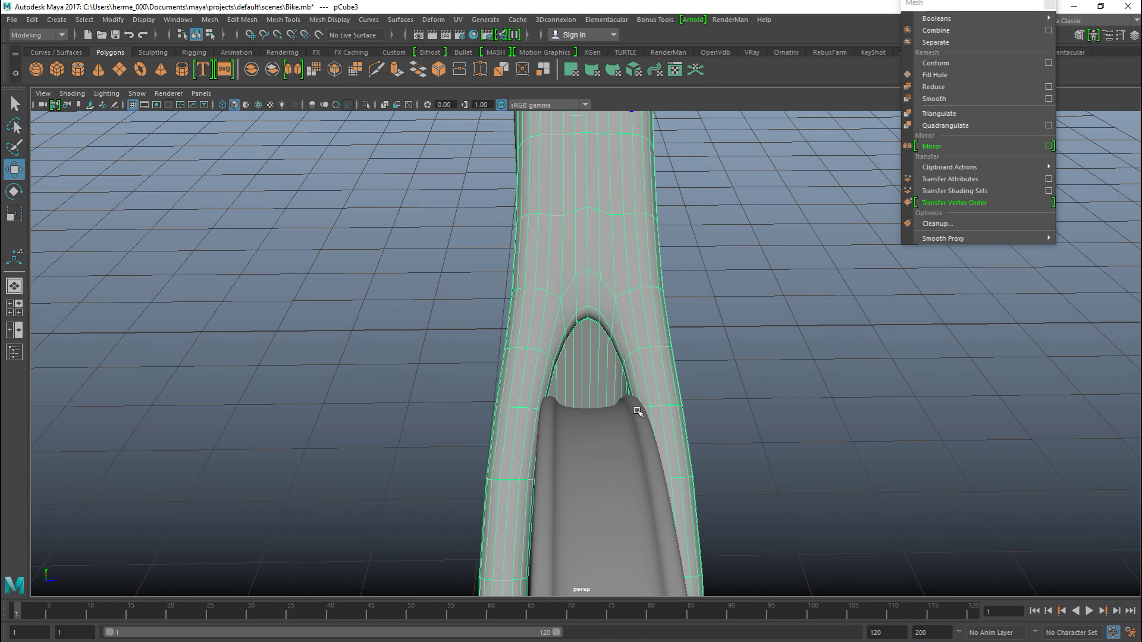
scroll(637, 412, "up", 2)
scroll(632, 426, "up", 1)
scroll(603, 392, "up", 1)
mouse_move(603, 392)
left_mouse_down("alt")
mouse_move(621, 390)
mouse_move(604, 389)
left_mouse_up("alt")
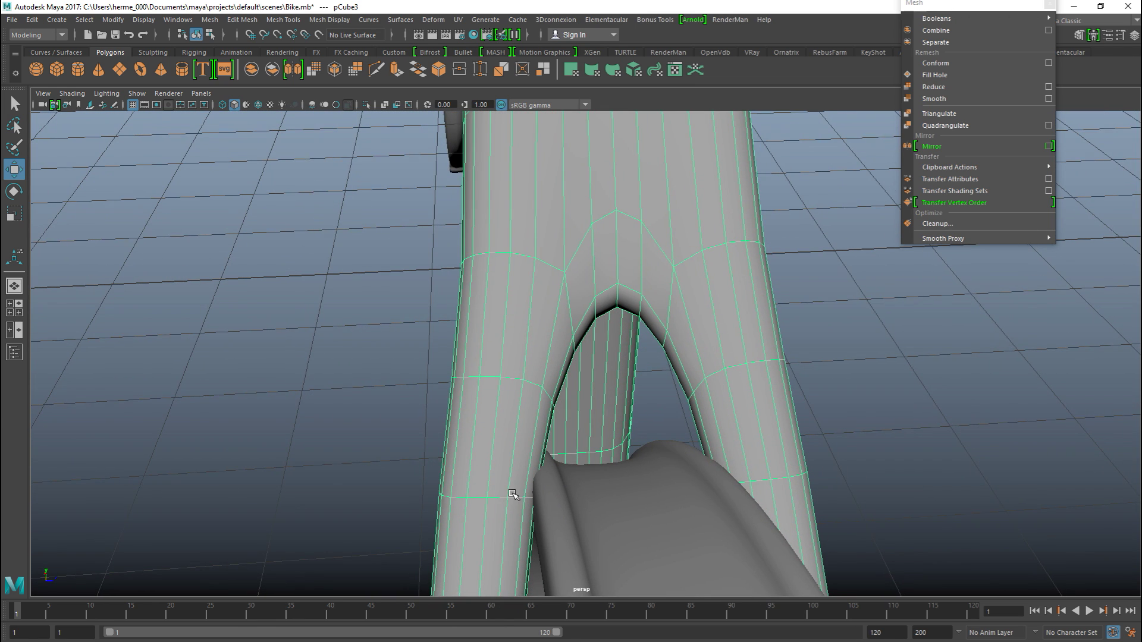
scroll(579, 476, "down", 3)
left_click_drag(700, 467, 599, 448, "alt")
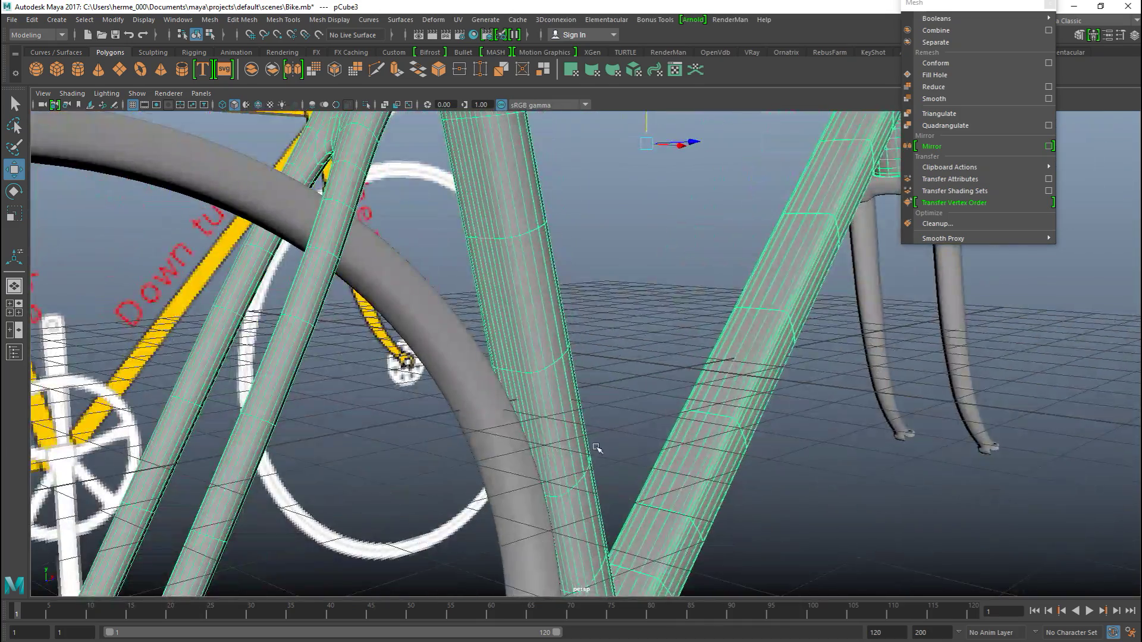
middle_click_drag(598, 449, 793, 426, "alt")
left_click_drag(793, 427, 727, 435, "alt")
- Scale the rim down uniformly so it sits inside the rear stays with more clearance, and deselect it
left_click(443, 253)
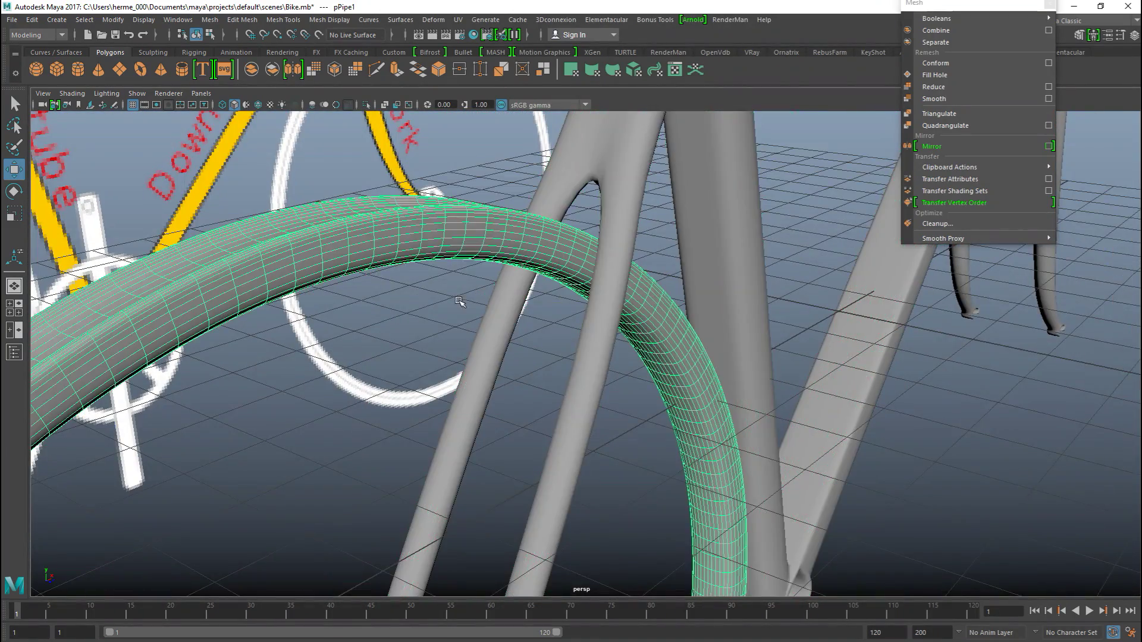
scroll(468, 380, "down", 3)
scroll(468, 380, "down", 5)
key("r")
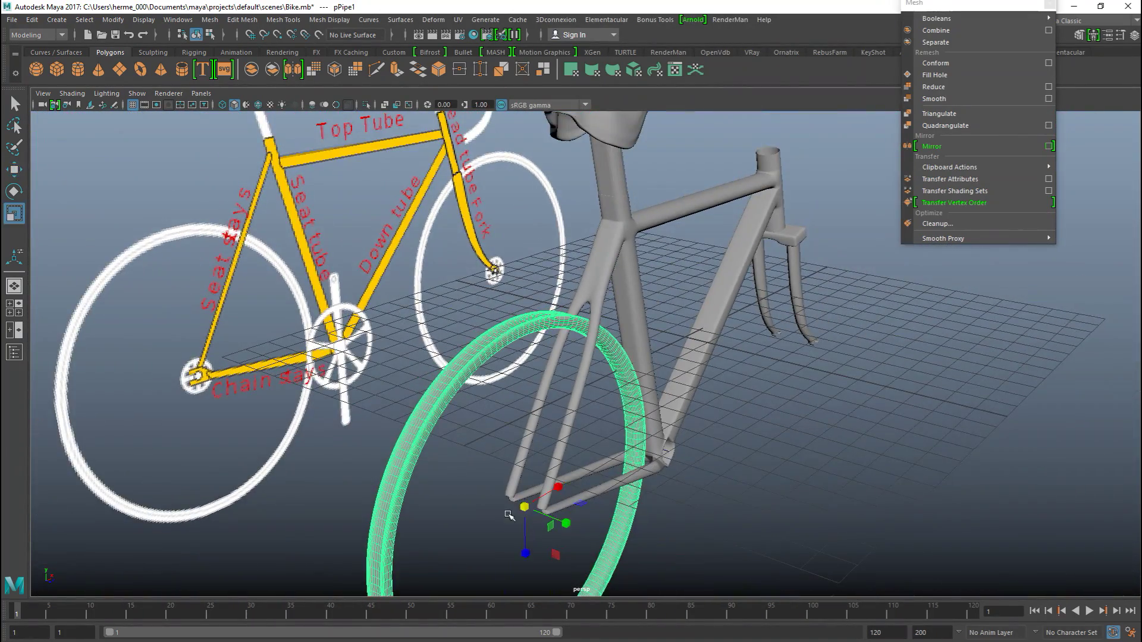
left_click_drag(523, 507, 449, 431)
left_click(819, 377)
left_click_drag(819, 377, 853, 461, "alt")
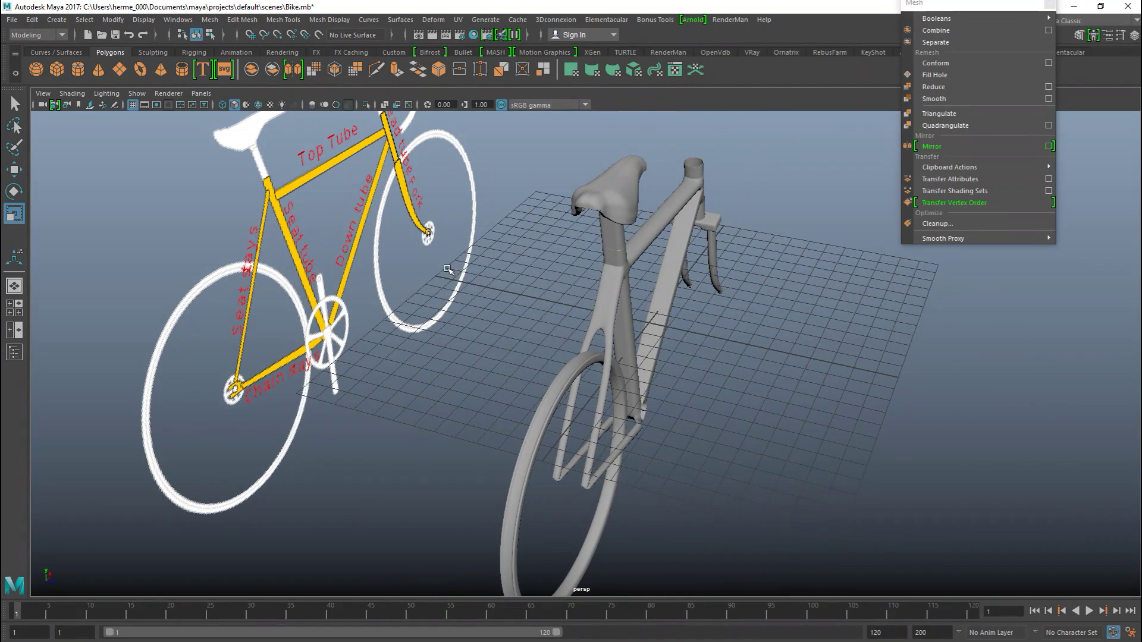
- Create a polygon torus and rotate it upright so it lies parallel to the rear wheel
left_click(140, 71)
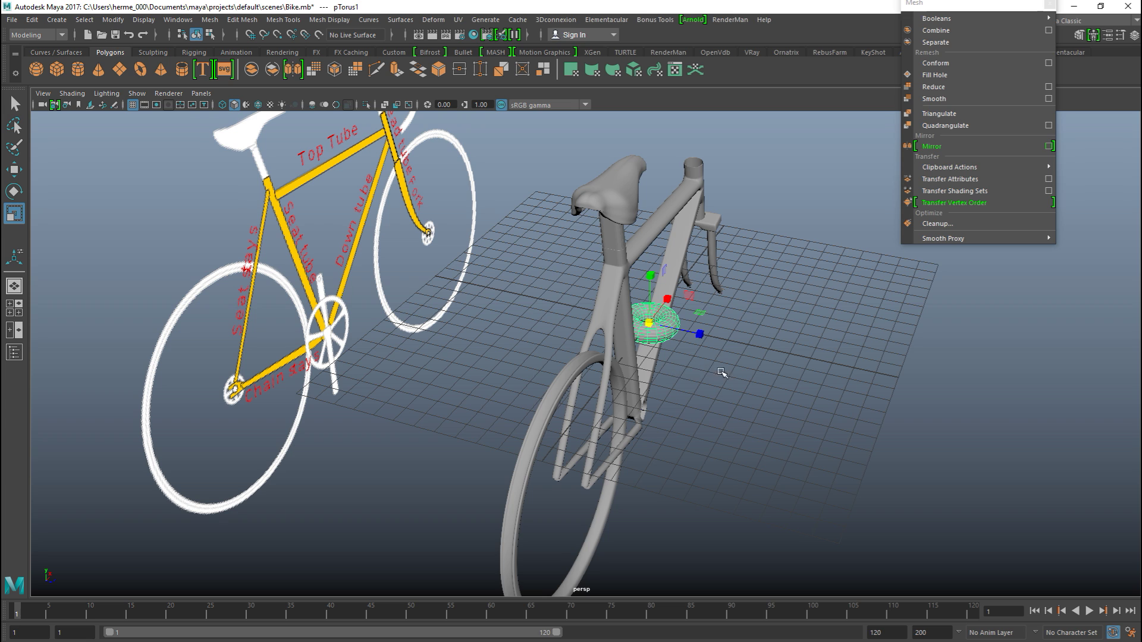
key("e")
left_click_drag(693, 323, 721, 339)
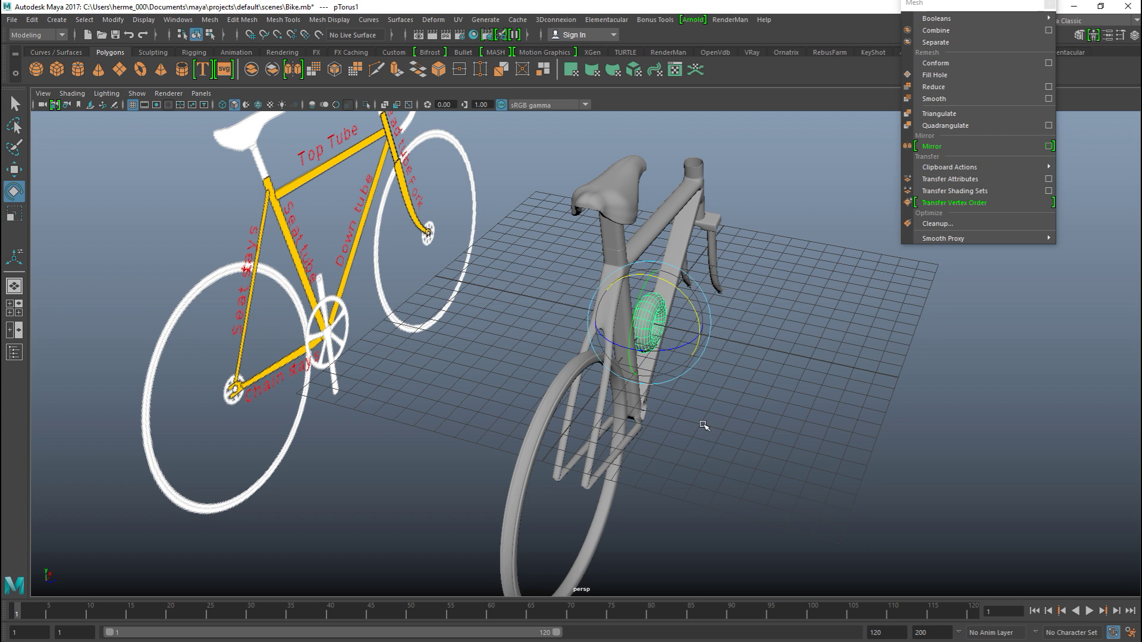
- Move the torus to the rear wheel's center and align it around the reference hub in the front view
key("w")
left_click_drag(709, 404, 514, 384, "alt")
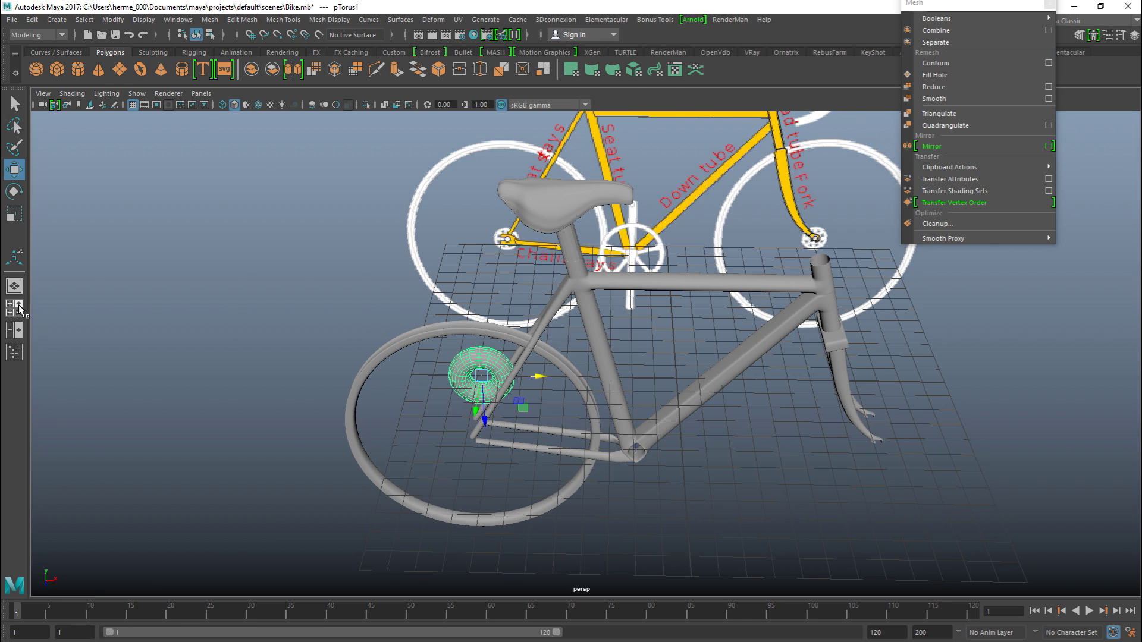
left_click(19, 307)
key("space")
scroll(508, 499, "up", 5)
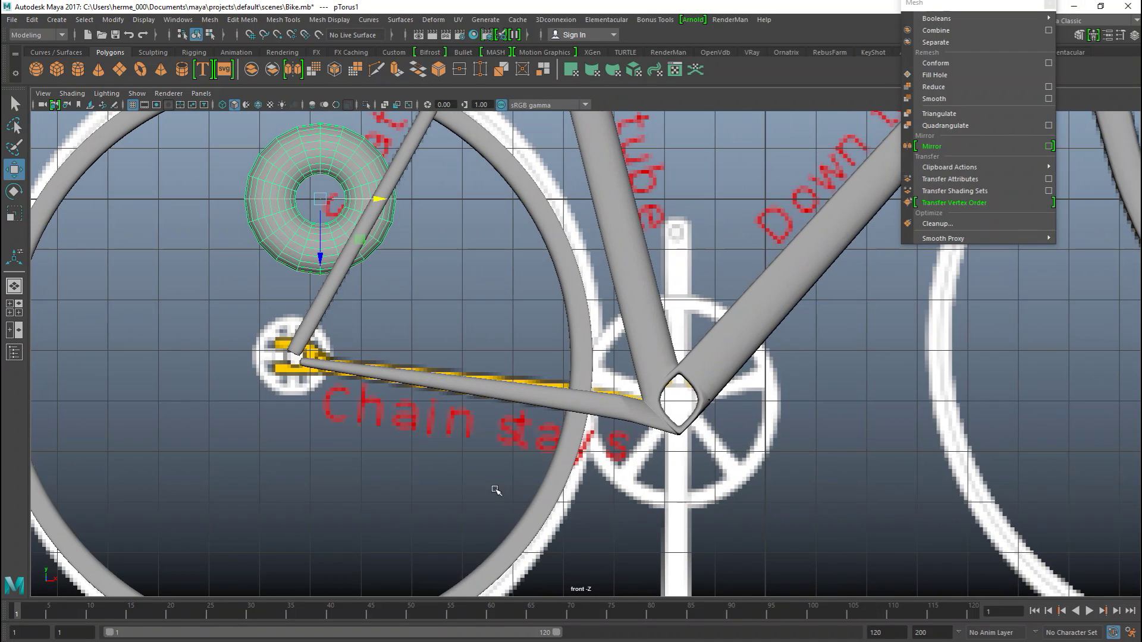
left_click_drag(319, 256, 317, 420)
scroll(355, 485, "up", 2)
middle_click_drag(357, 500, 676, 465, "alt")
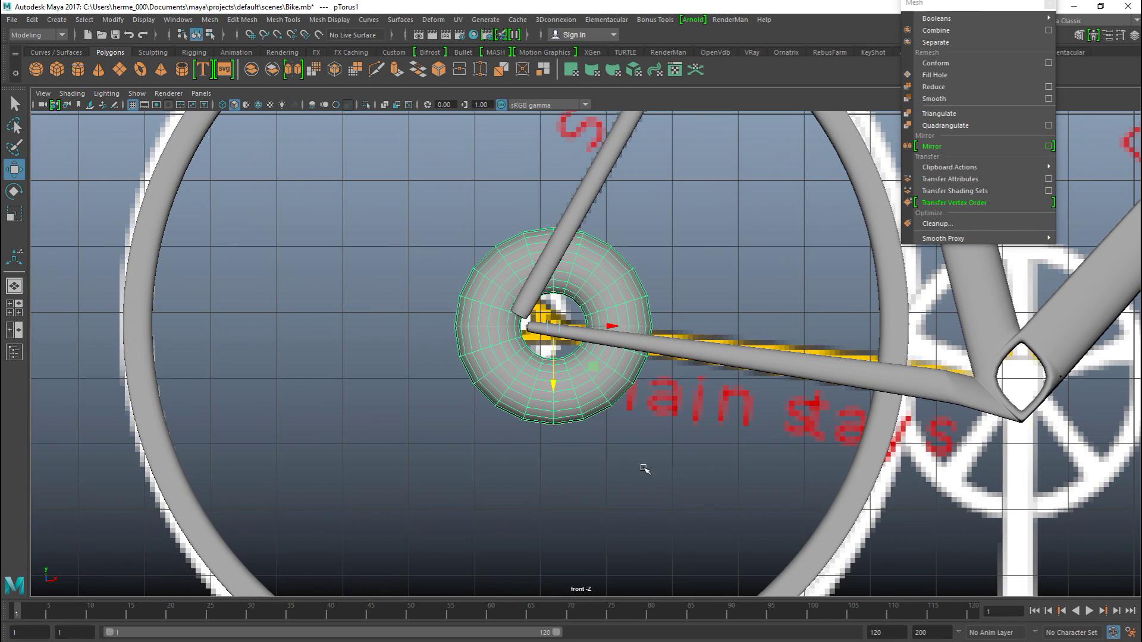
- Set the torus's axis subdivisions and height subdivisions to 40 each
scroll(619, 470, "down", 2)
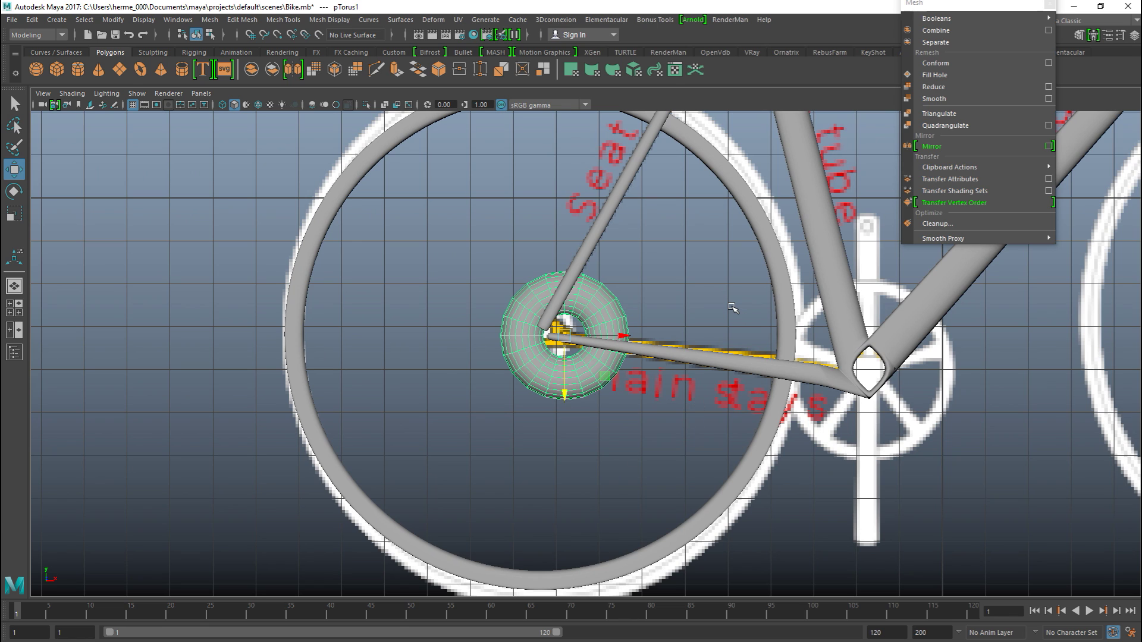
key("ctrl+a")
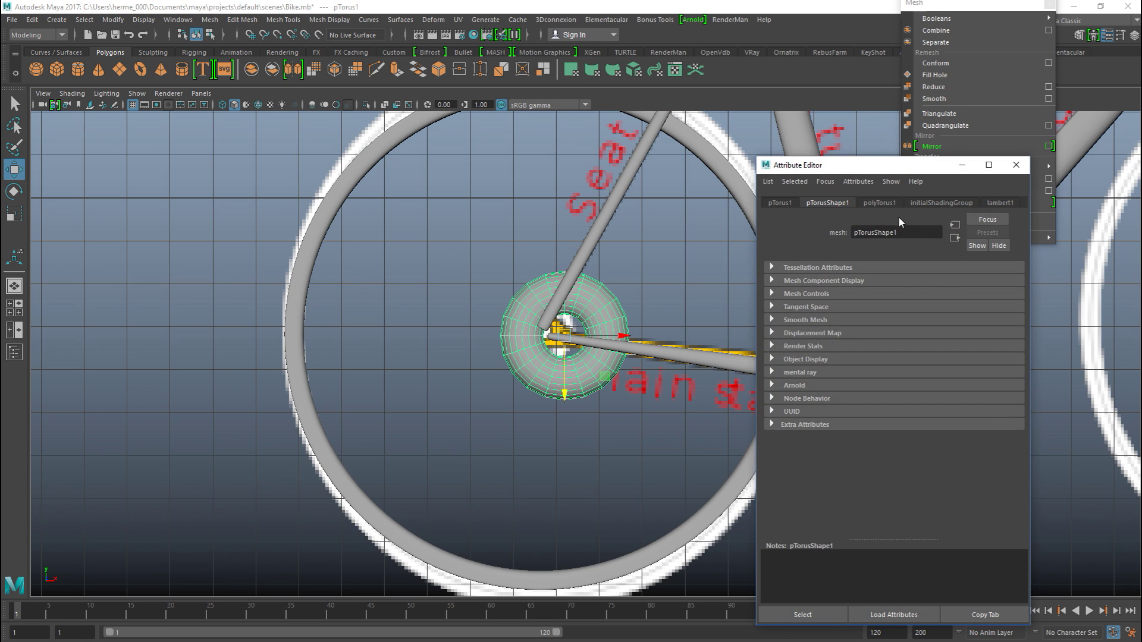
left_click(882, 203)
double_click(884, 323)
left_click_drag(876, 335, 856, 338)
type("40")
left_click(873, 322)
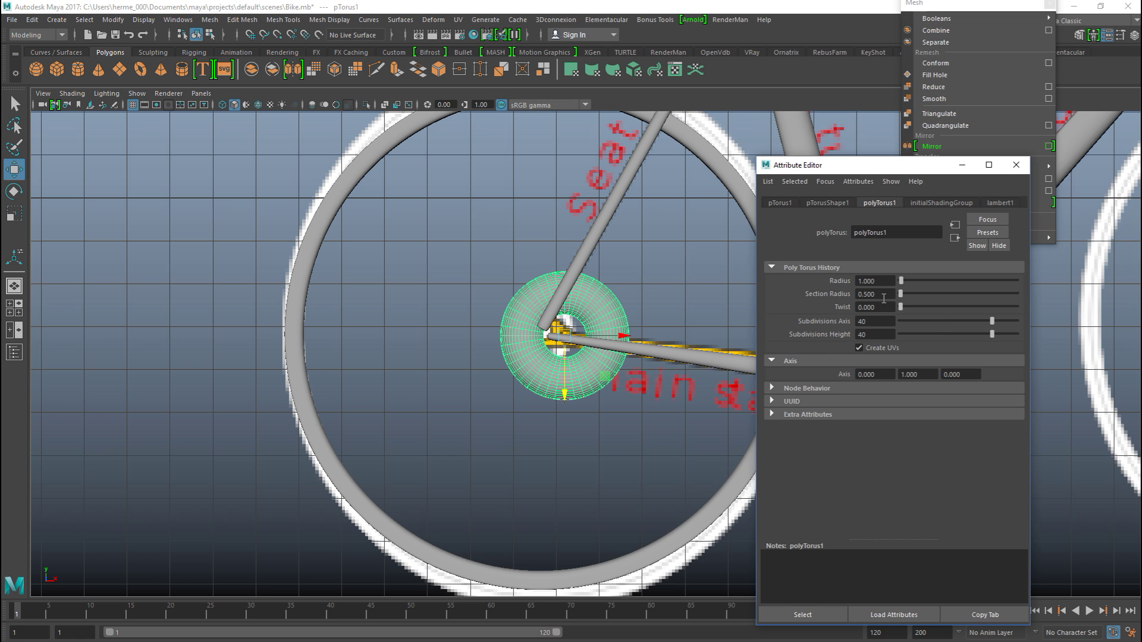
- Set the torus's section radius to 0.1 and deselect it
left_click_drag(890, 292, 808, 286)
key("Return")
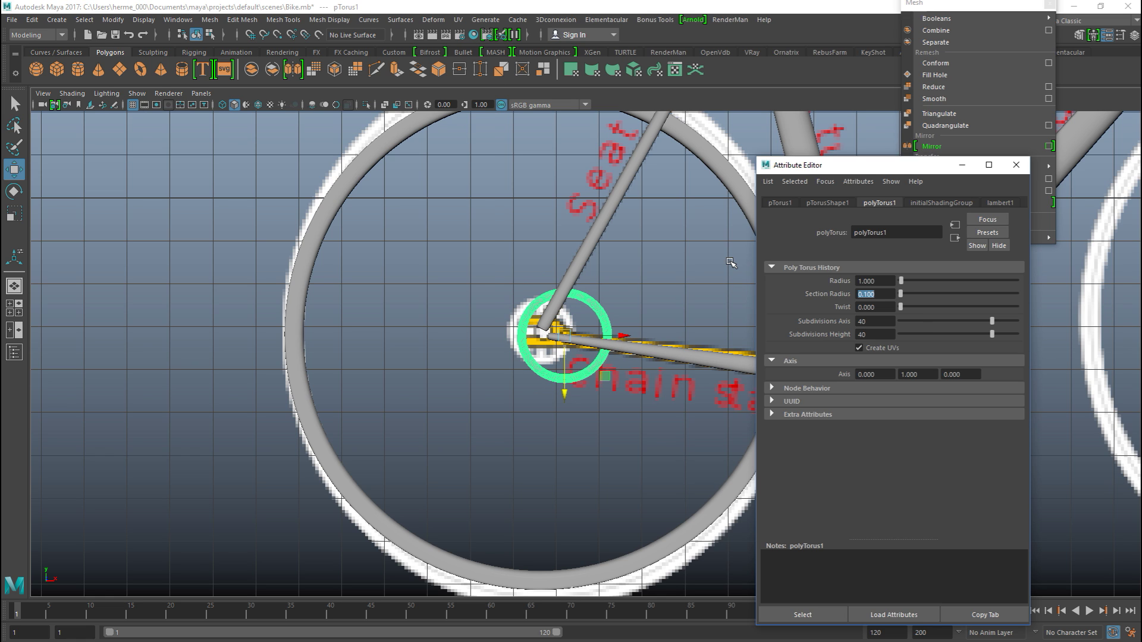
left_click(166, 287)
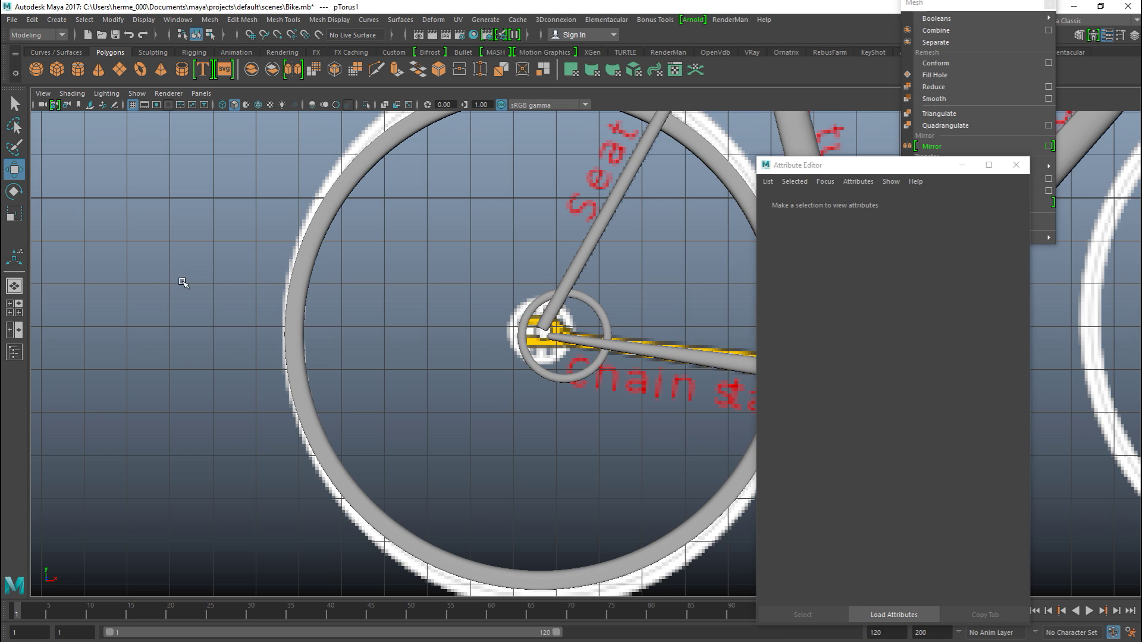
- Scale the torus up uniformly until it encircles the rear rim
left_click(599, 309)
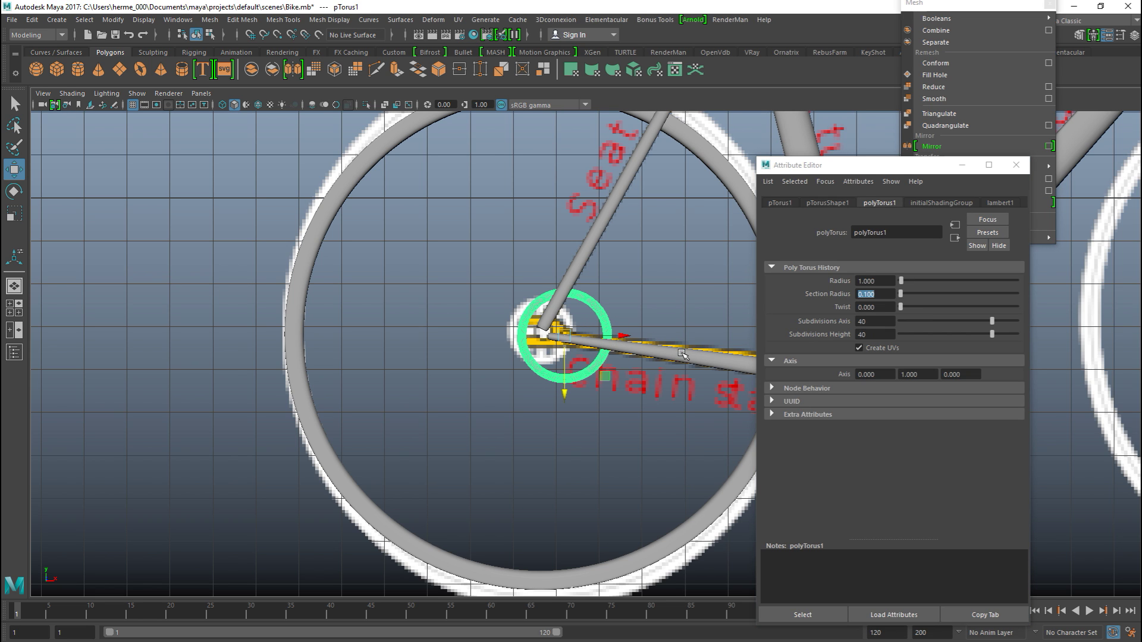
key("r")
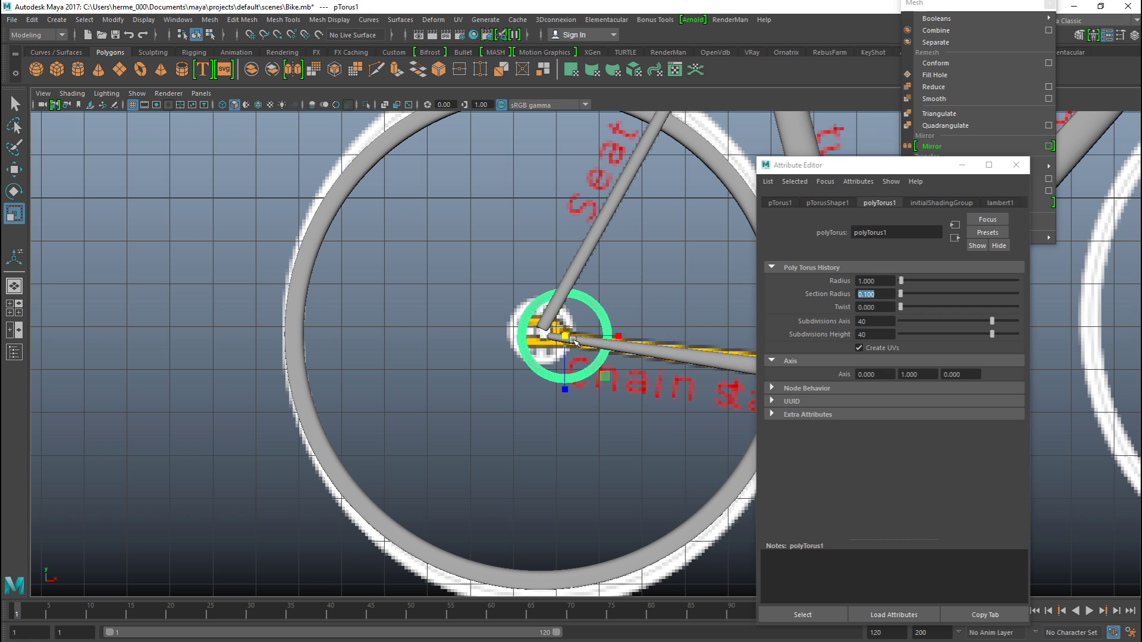
left_click_drag(564, 339, 972, 398)
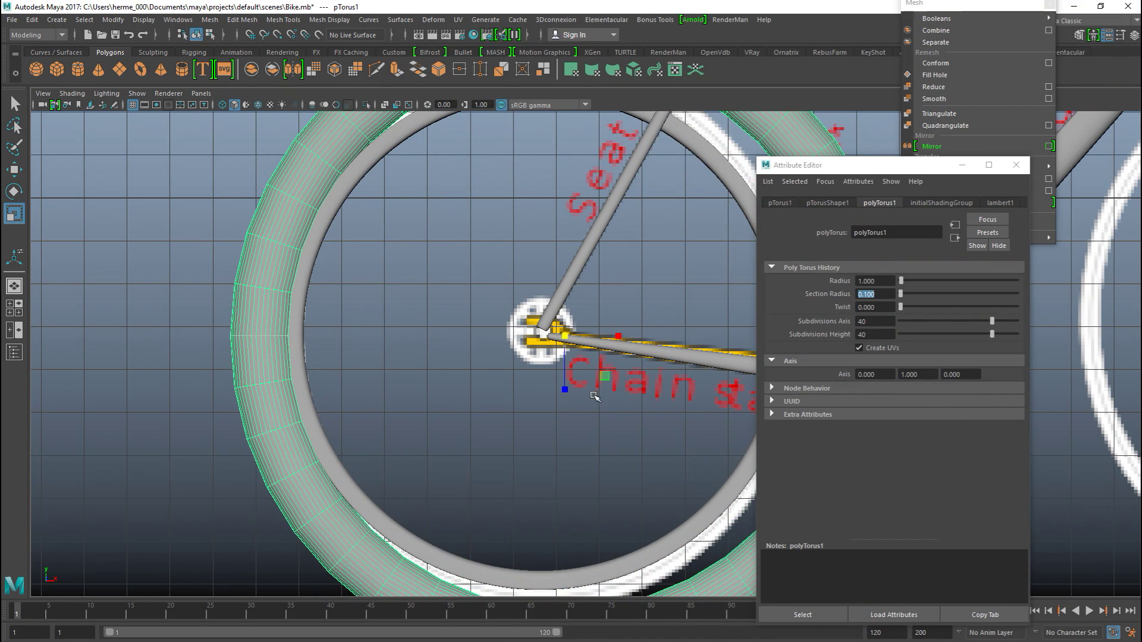
middle_click_drag(598, 413, 426, 460, "alt")
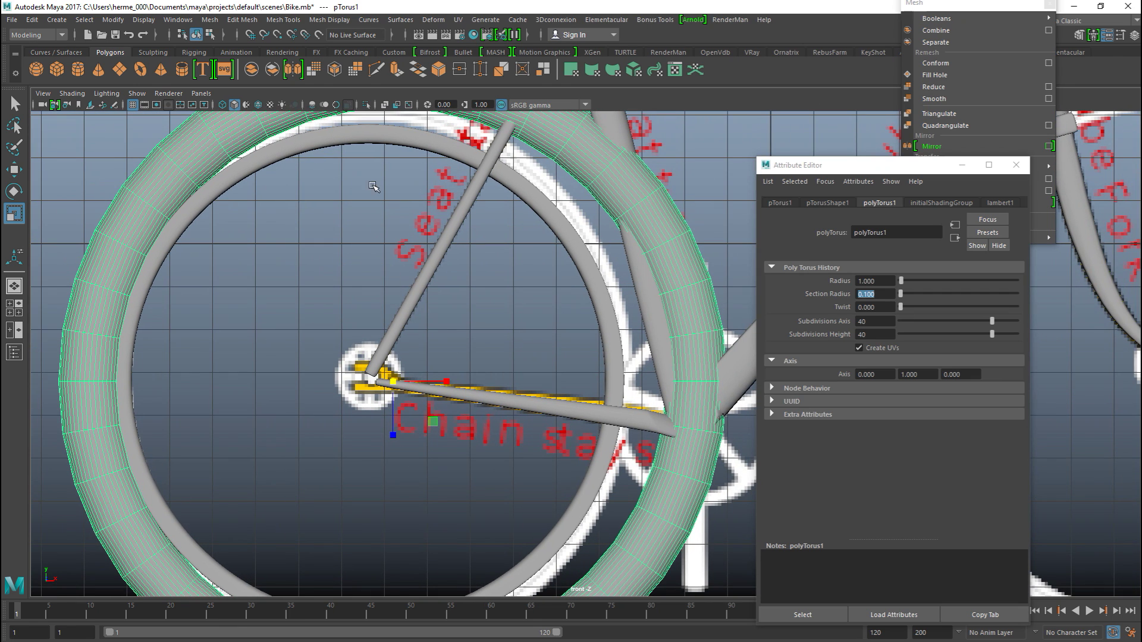
- Move the rim out of the frame onto an open grid point behind the bicycle, using grid snapping
left_click(359, 138)
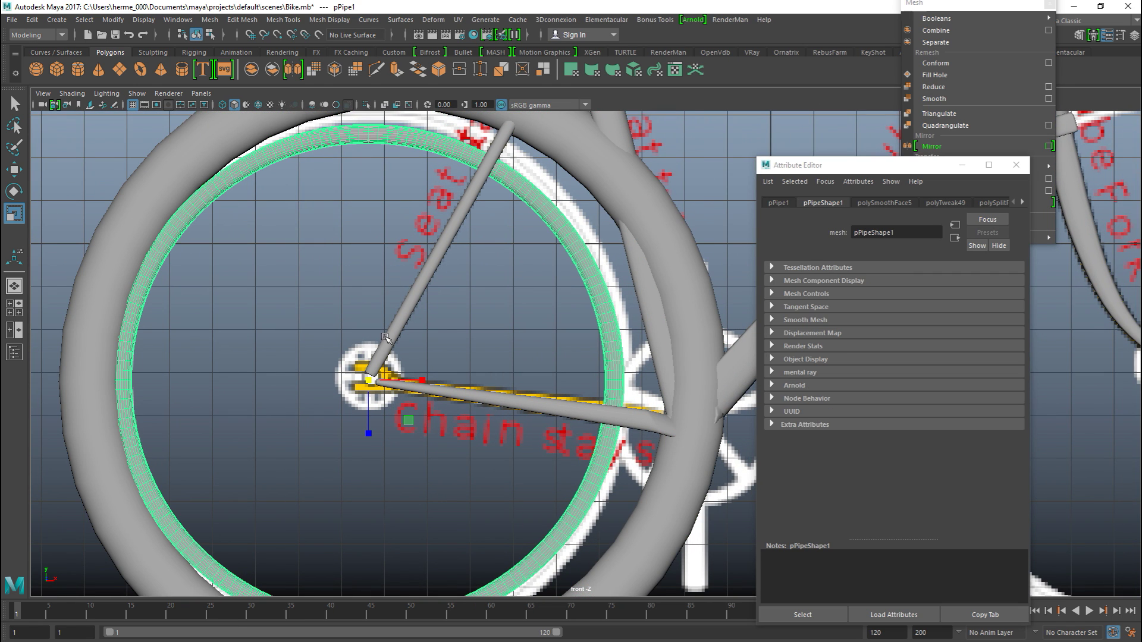
middle_click_drag(375, 367, 646, 336, "alt")
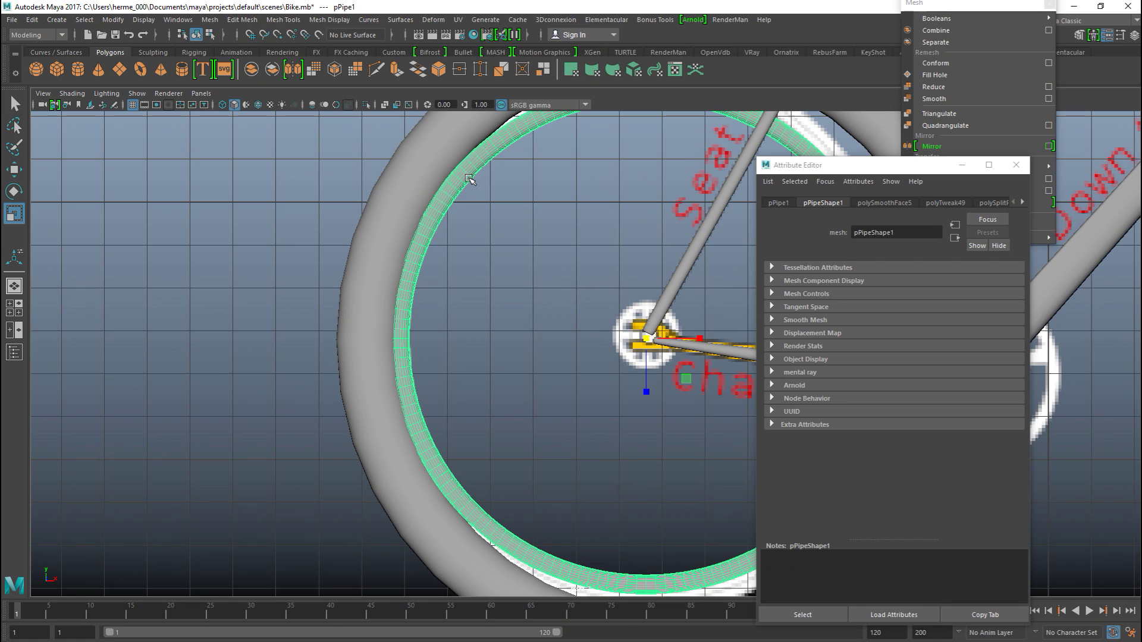
scroll(446, 407, "down", 2)
key("w")
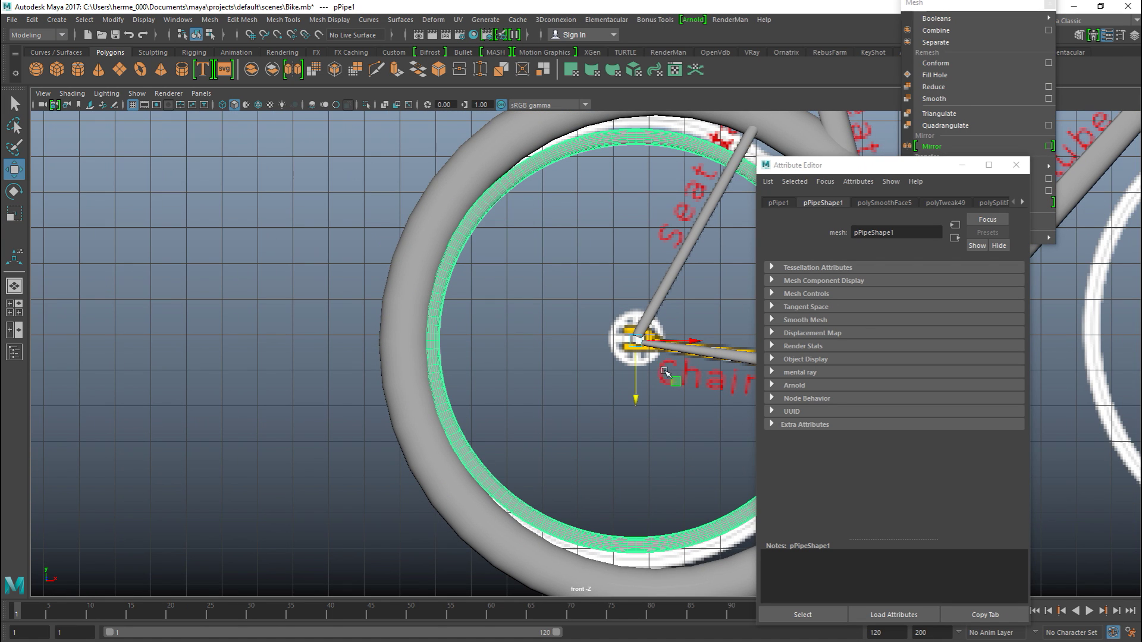
left_click_drag(693, 340, 261, 340)
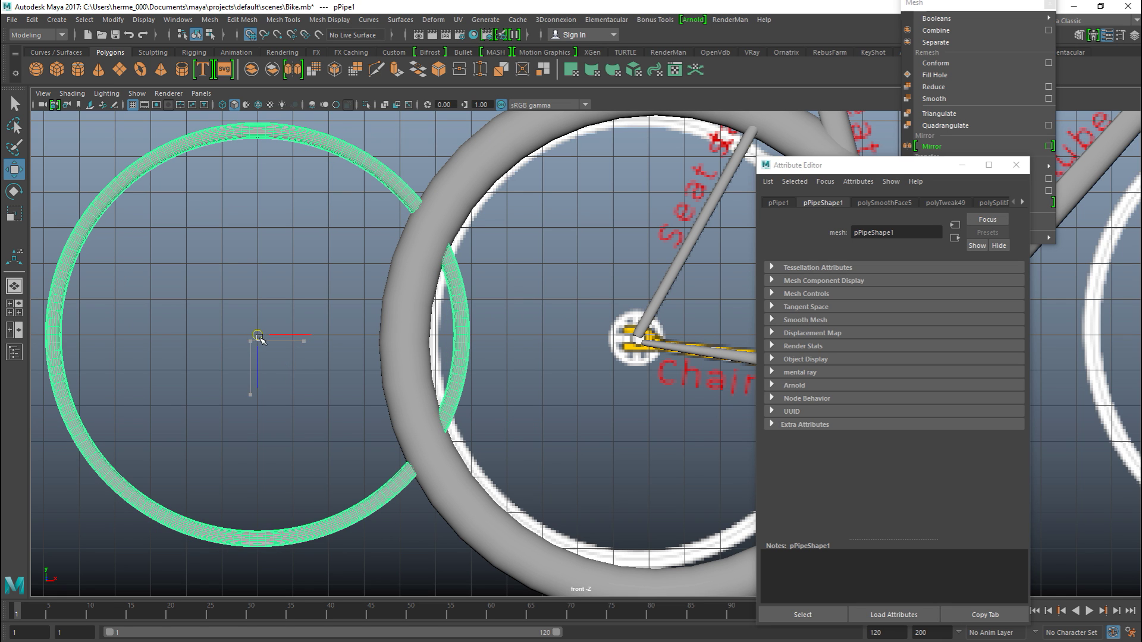
- Snap the torus to the rim's center and scale it down uniformly until its inner edge meets the rim
left_click(491, 162)
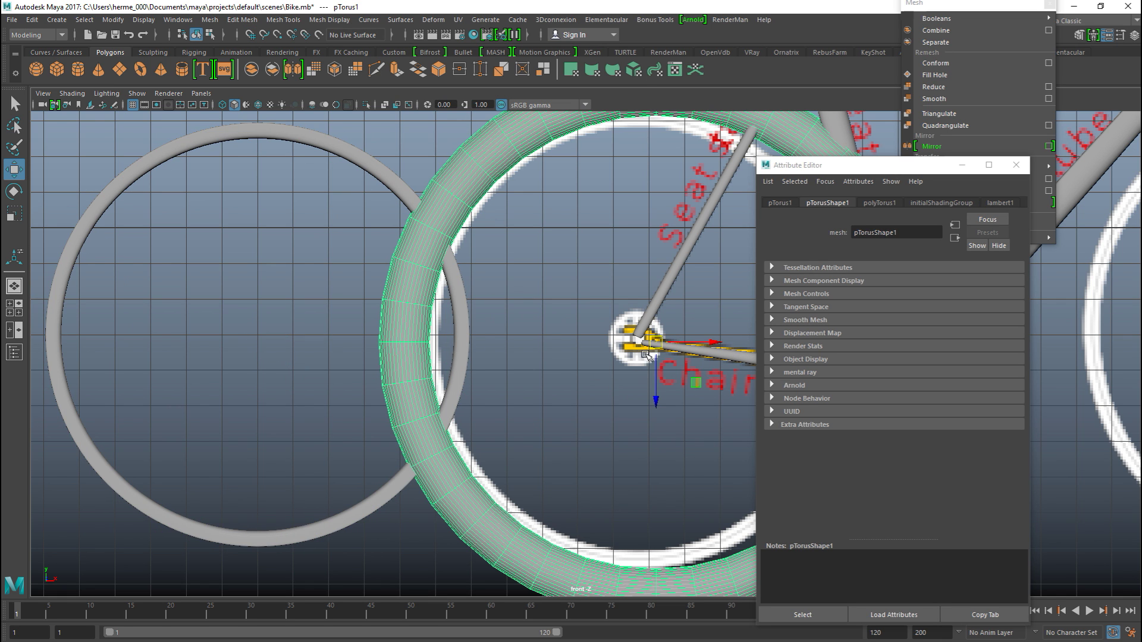
left_click_drag(654, 346, 273, 339)
scroll(282, 358, "down", 2)
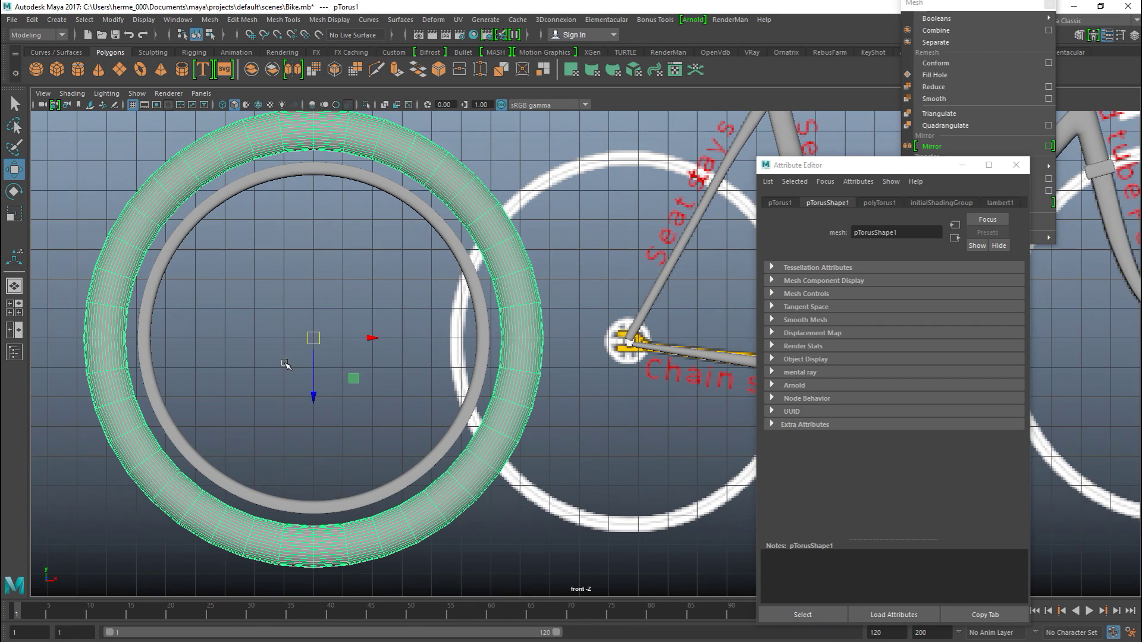
key("r")
left_click_drag(316, 340, 294, 341)
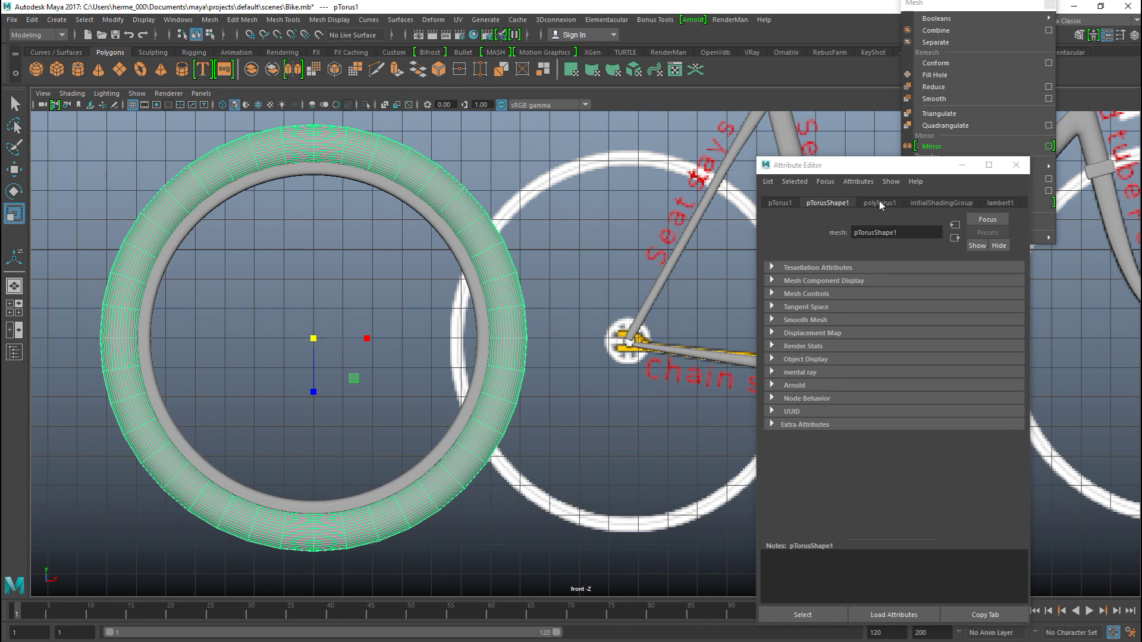
- Set the torus's axis subdivisions and height subdivisions to 60 each
left_click(879, 203)
left_click(884, 295)
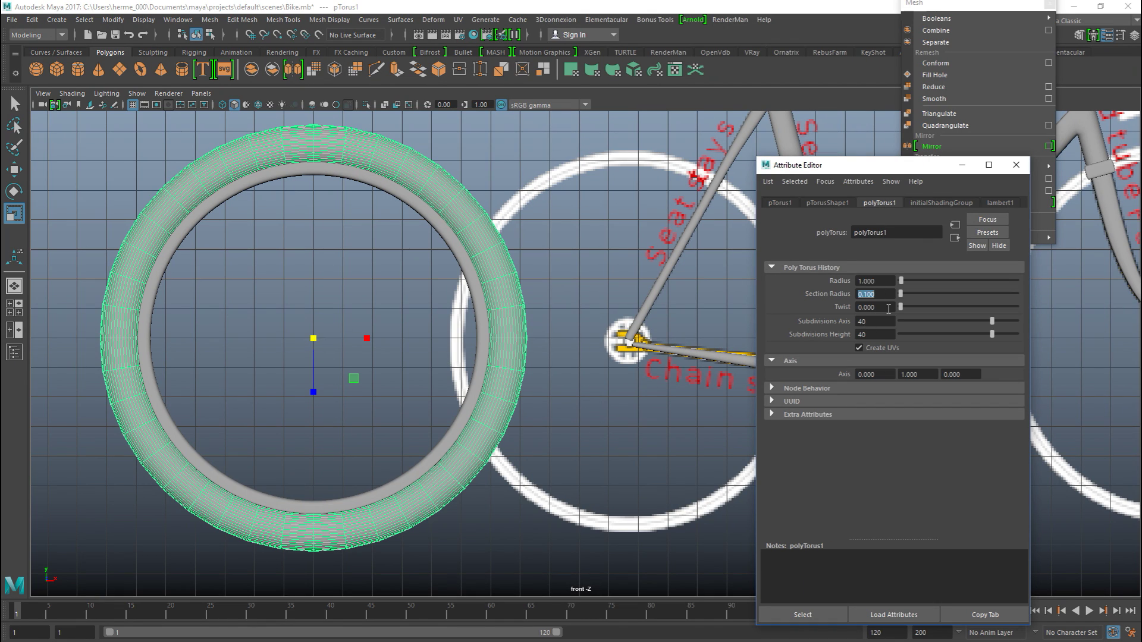
left_click(877, 321)
type("60")
left_click(863, 335)
key("Return")
- Thin the torus by trying a section radius of 0.025, settling on 0.03
double_click(878, 307)
double_click(892, 294)
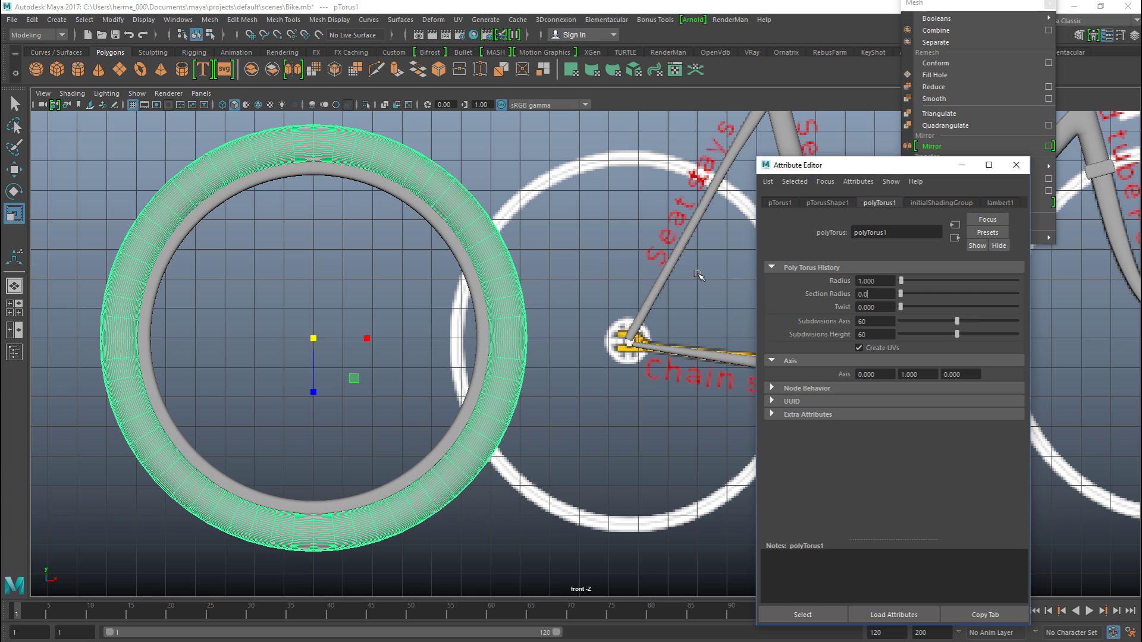
type("0.025")
key("Return")
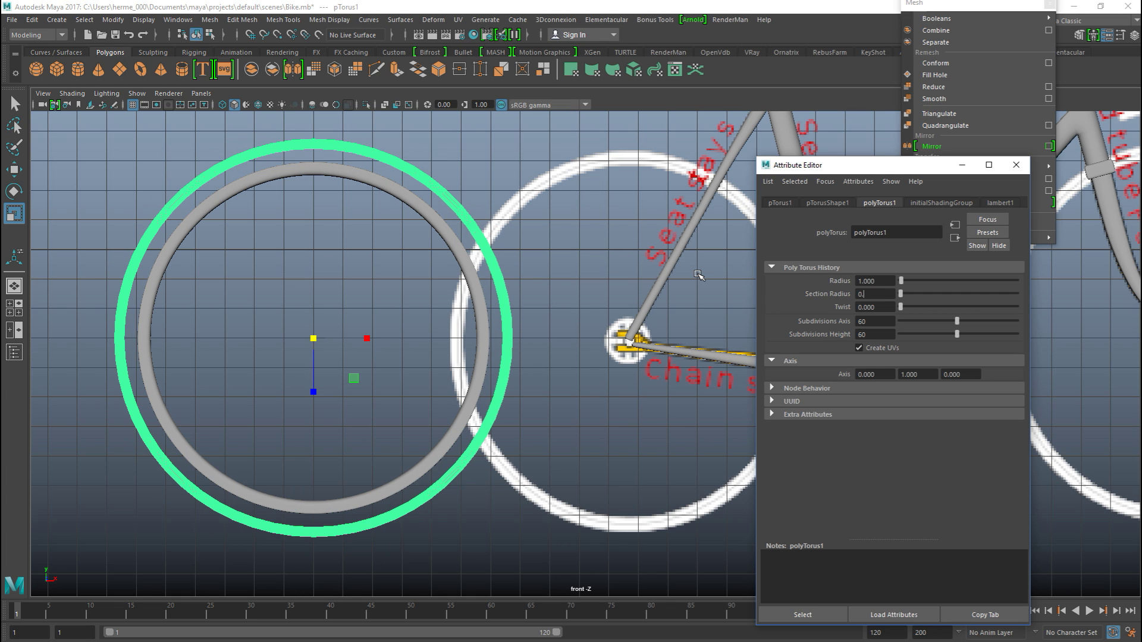
type("0.03")
key("Return")
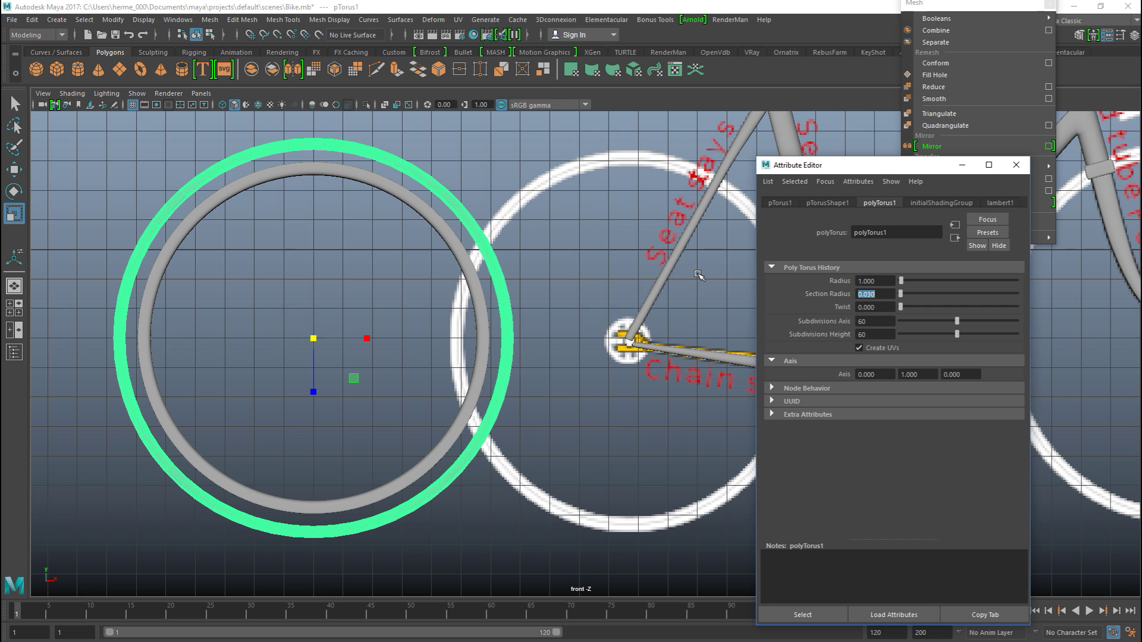
- Scale the thinned torus down uniformly so it fits tightly around the rim as a tire
left_click(508, 152)
left_click(396, 173)
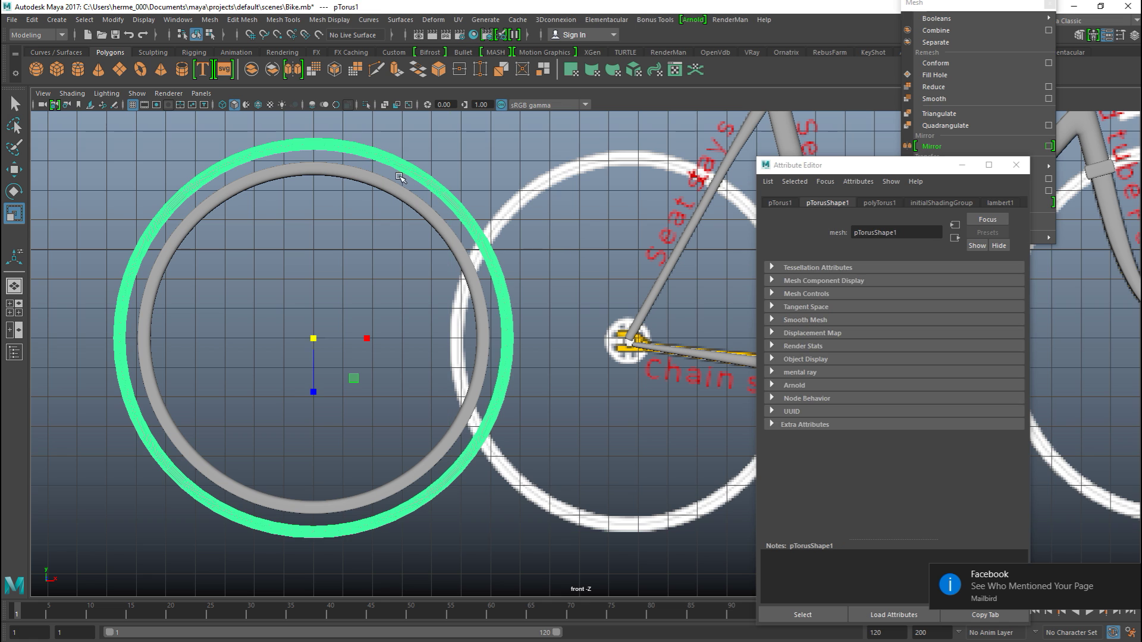
left_click_drag(313, 338, 288, 346)
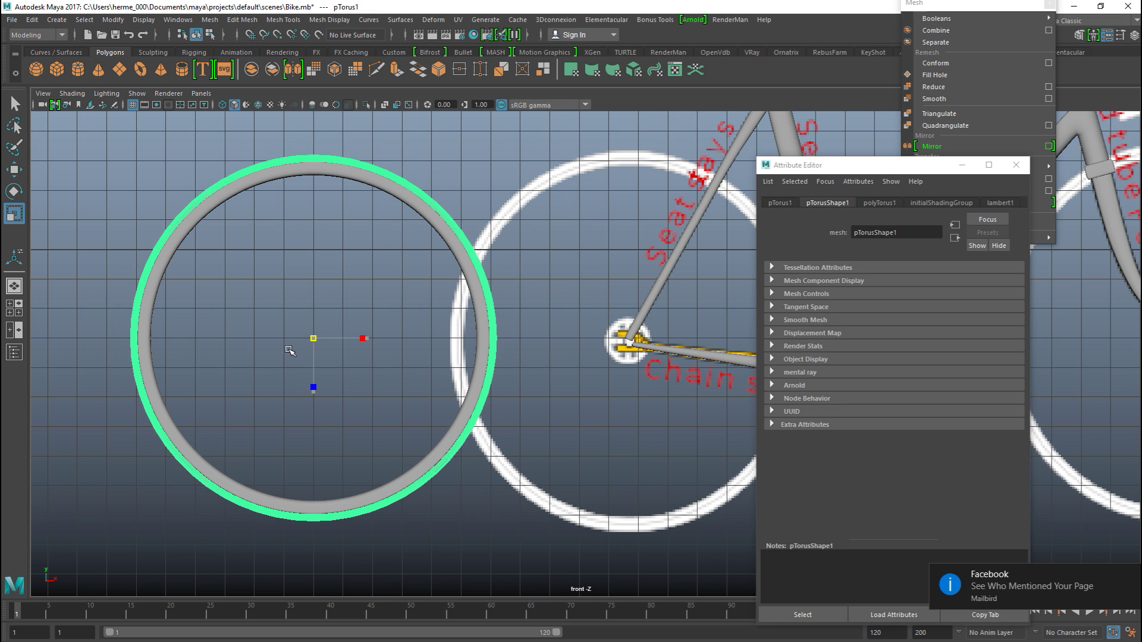
- Check the tire's overlap with the rim in the front view as wireframe and fine-tune its uniform scale
left_click(18, 313)
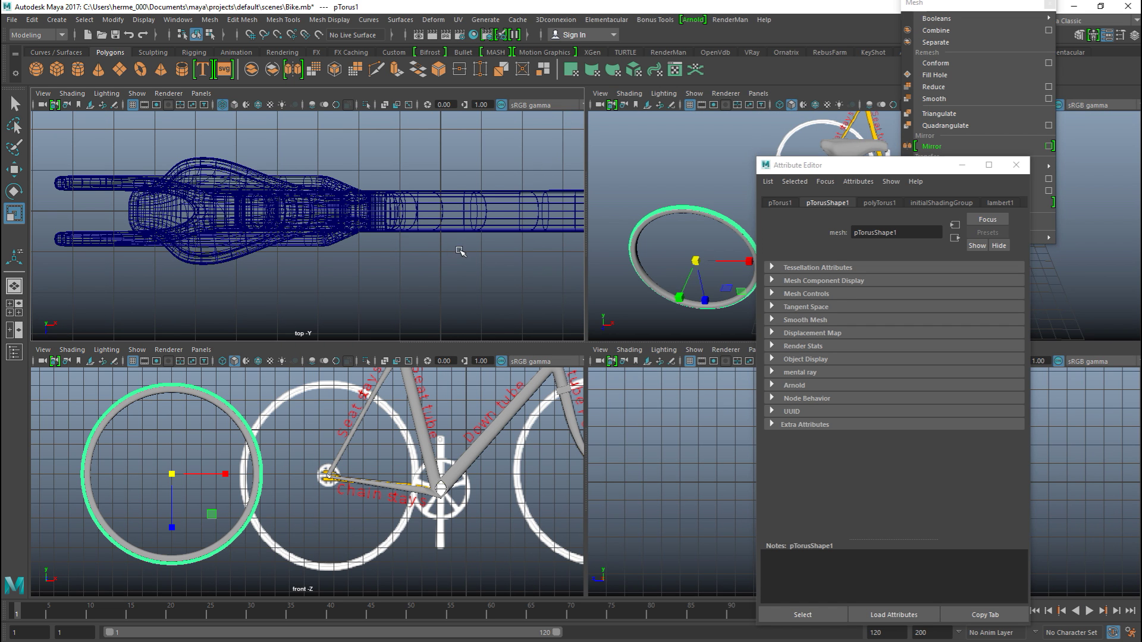
key("space")
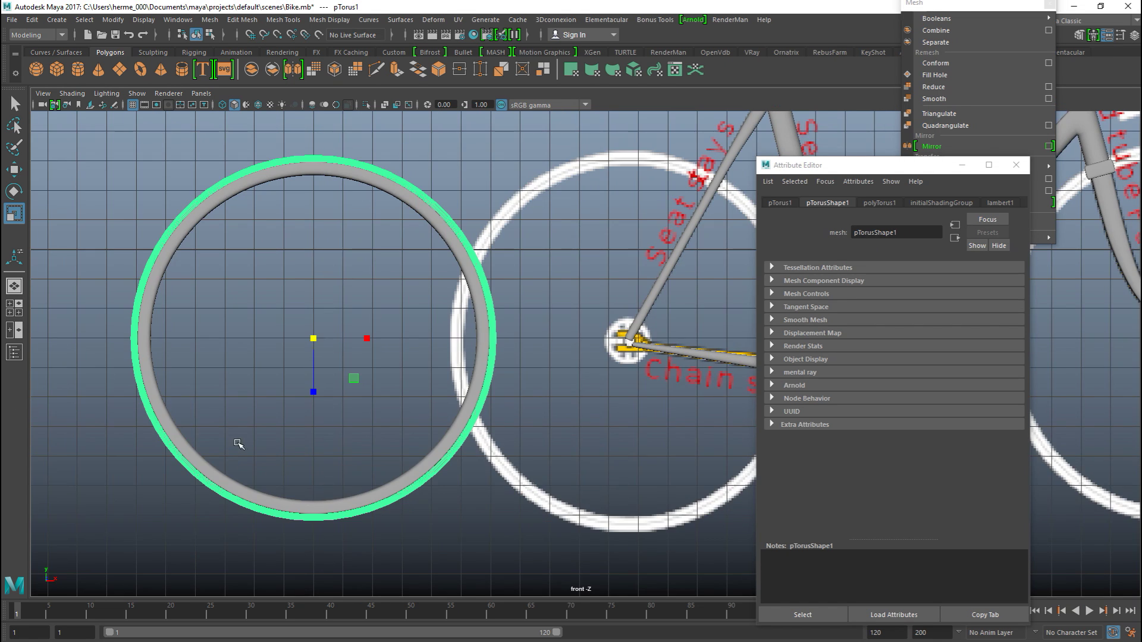
key("f")
key("4")
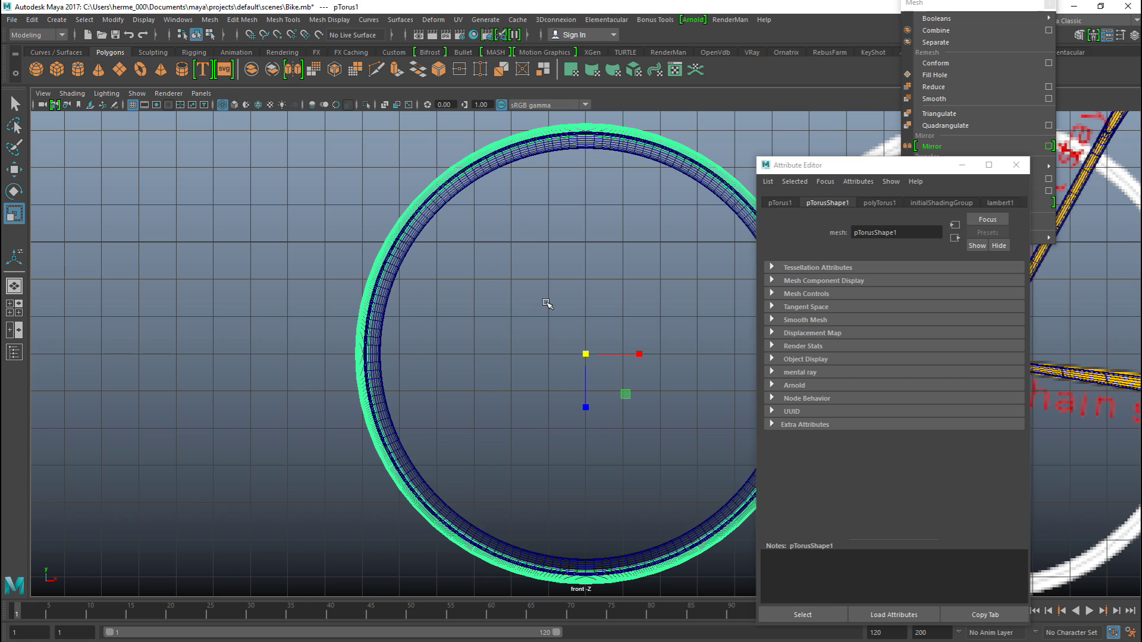
scroll(548, 303, "up", 2)
middle_click_drag(553, 304, 498, 491, "alt")
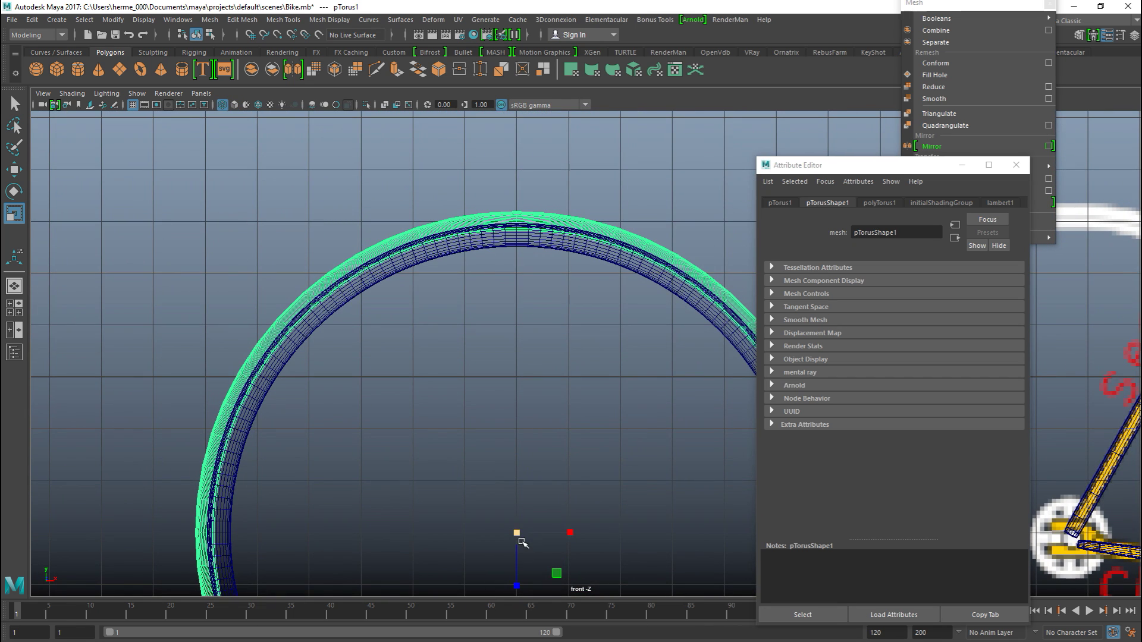
left_click_drag(507, 531, 507, 541)
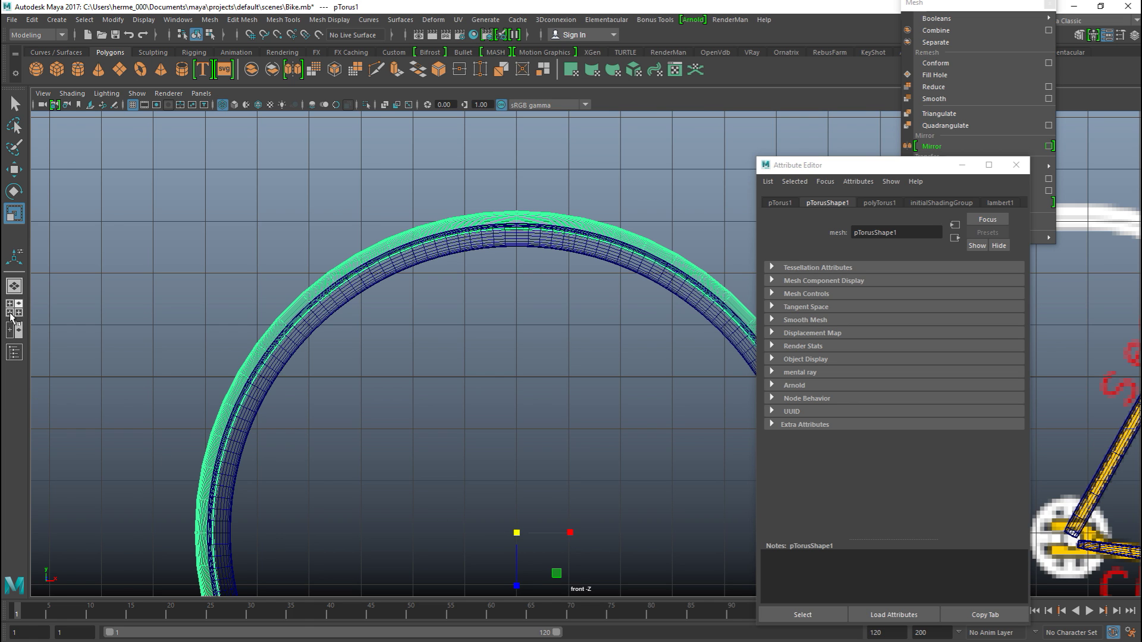
- Widen the tire slightly along its axle axis in the perspective view, inspect the fit, and deselect it
left_click(14, 308)
key("space")
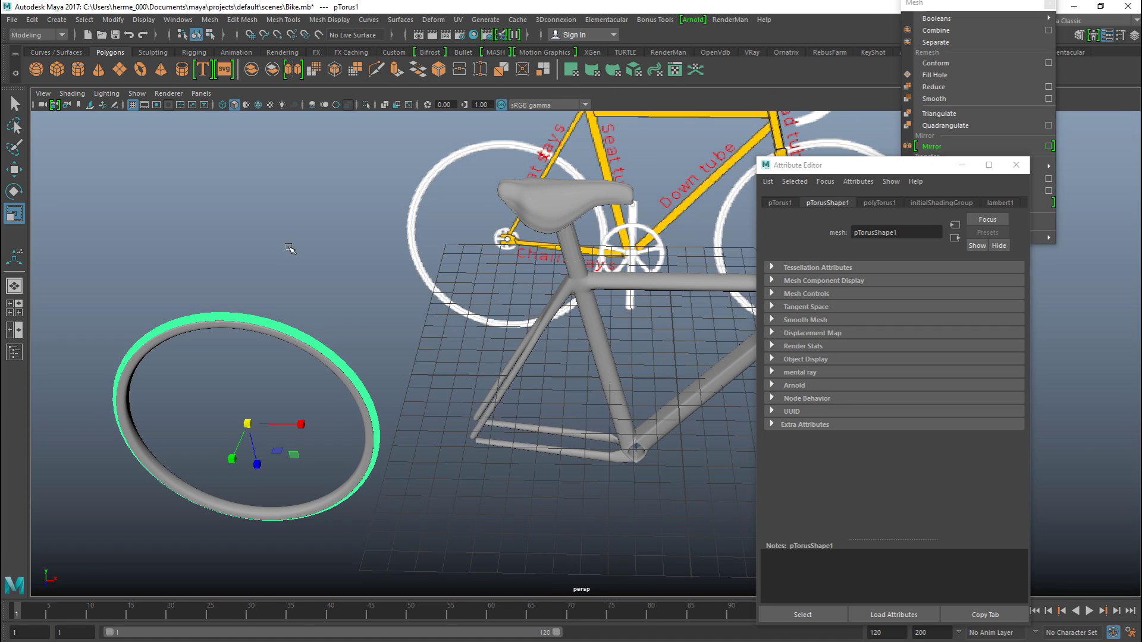
key("f")
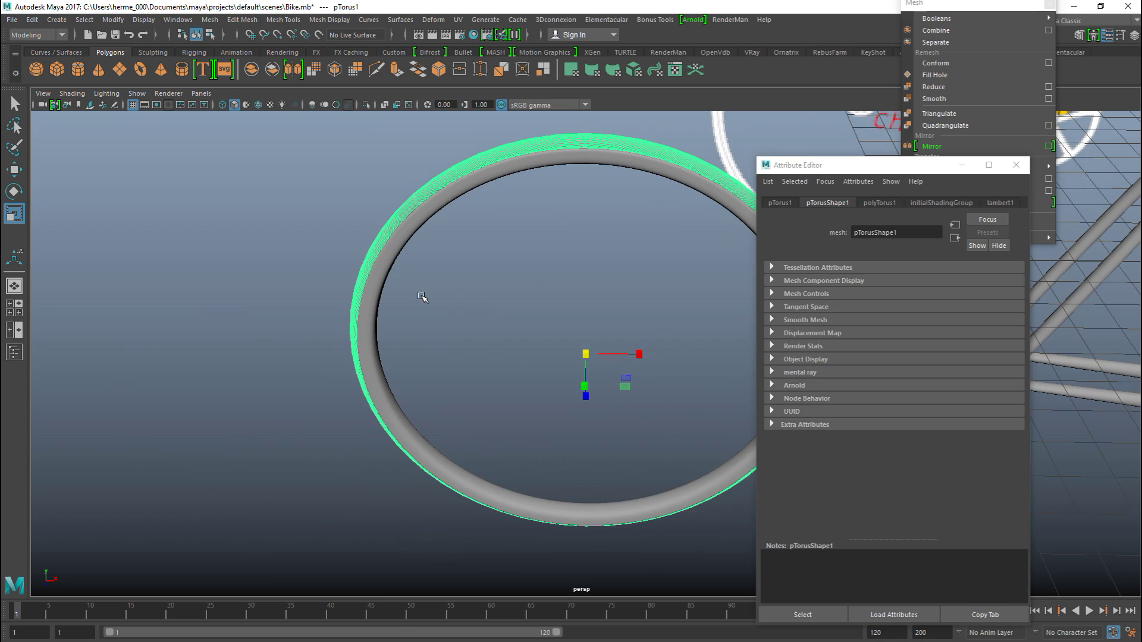
left_click_drag(333, 321, 456, 389, "alt")
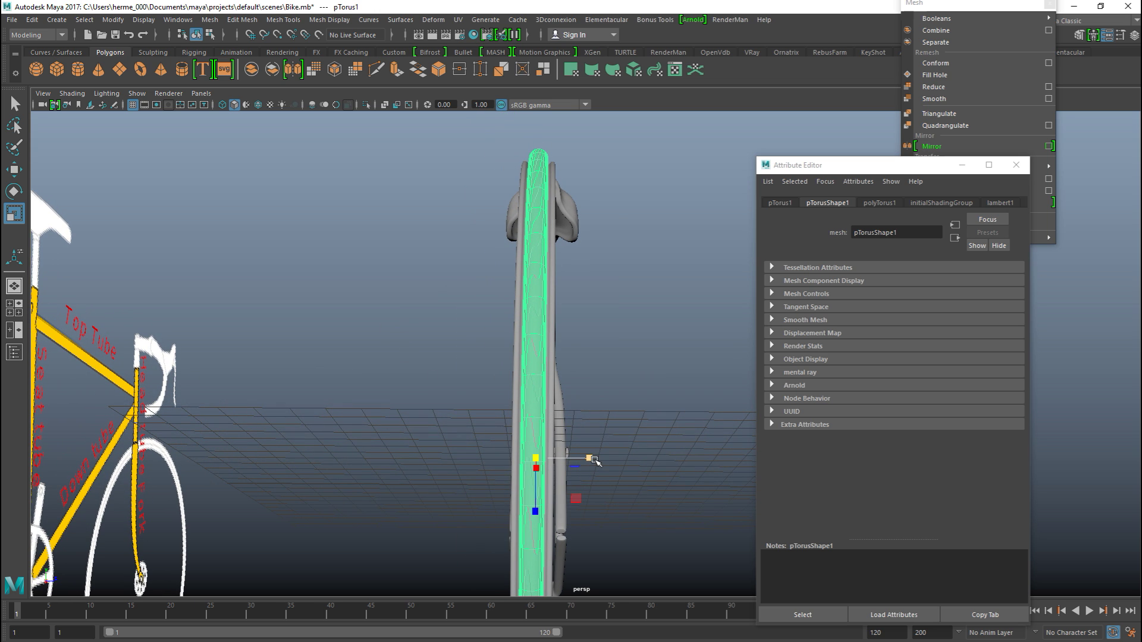
left_click_drag(592, 460, 614, 464)
left_click_drag(619, 400, 580, 441, "alt")
left_click_drag(350, 377, 351, 316, "alt")
left_click(360, 319)
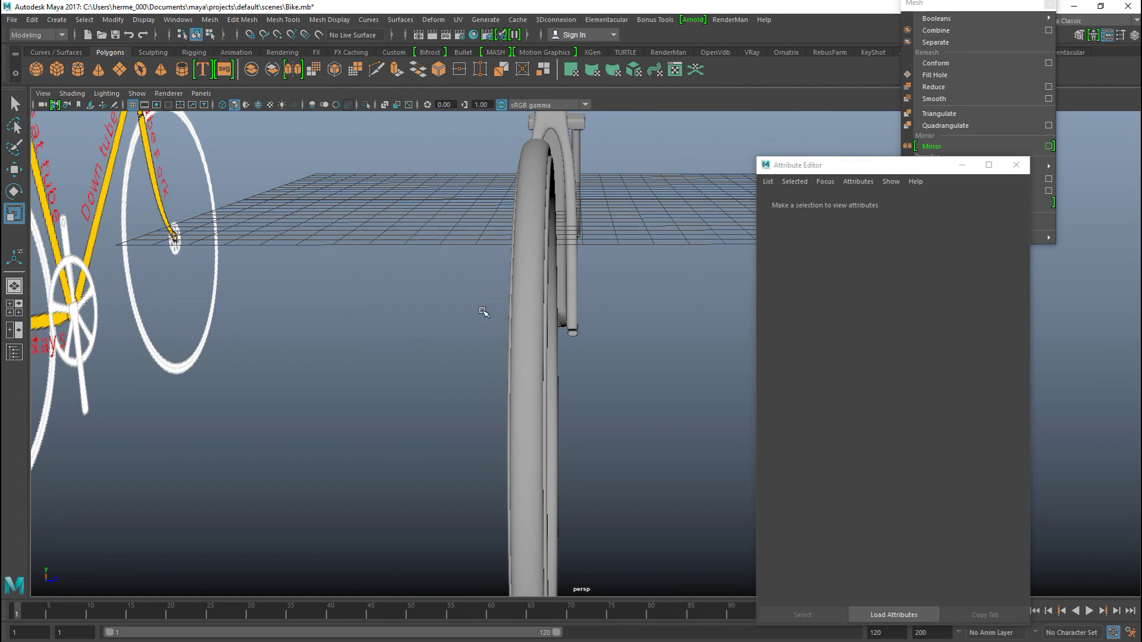
- Select the tire and the rim and combine them into a single mesh
left_click(522, 302)
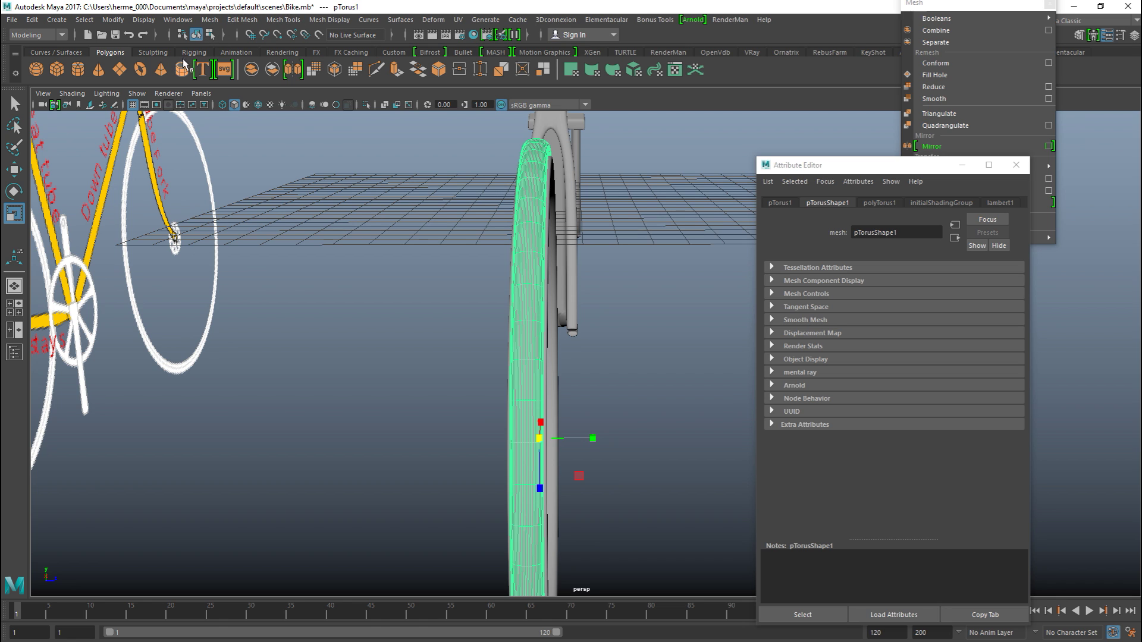
left_click(209, 20)
left_click(367, 306)
left_click(534, 251)
scroll(600, 344, "down", 3)
scroll(600, 344, "down", 2)
left_click_drag(573, 381, 486, 453, "alt")
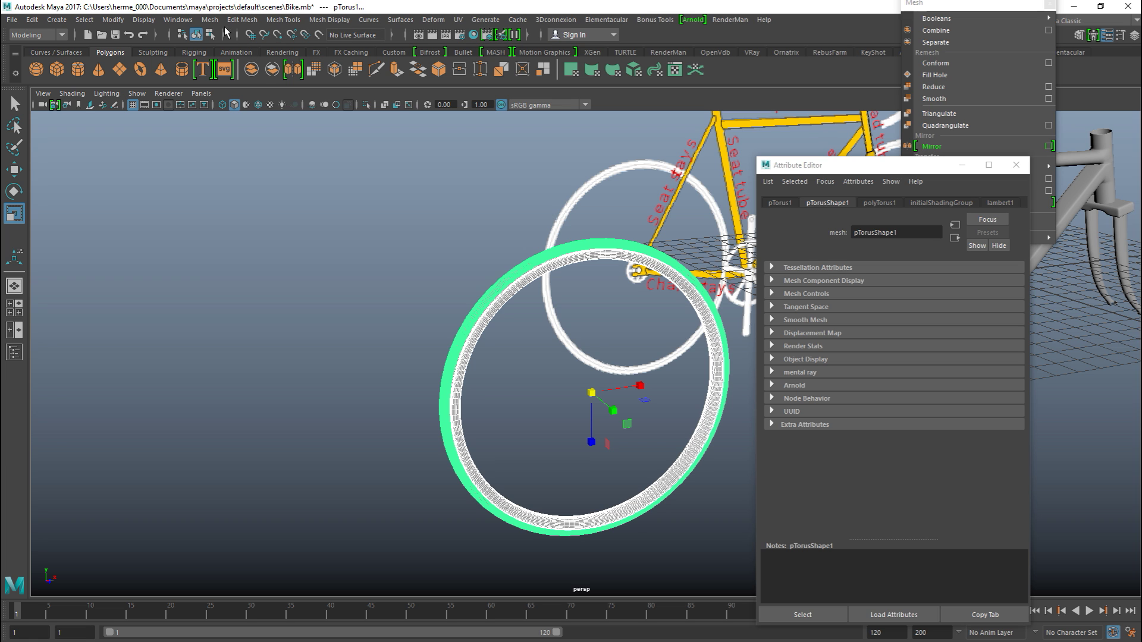
left_click(209, 19)
left_click(247, 48)
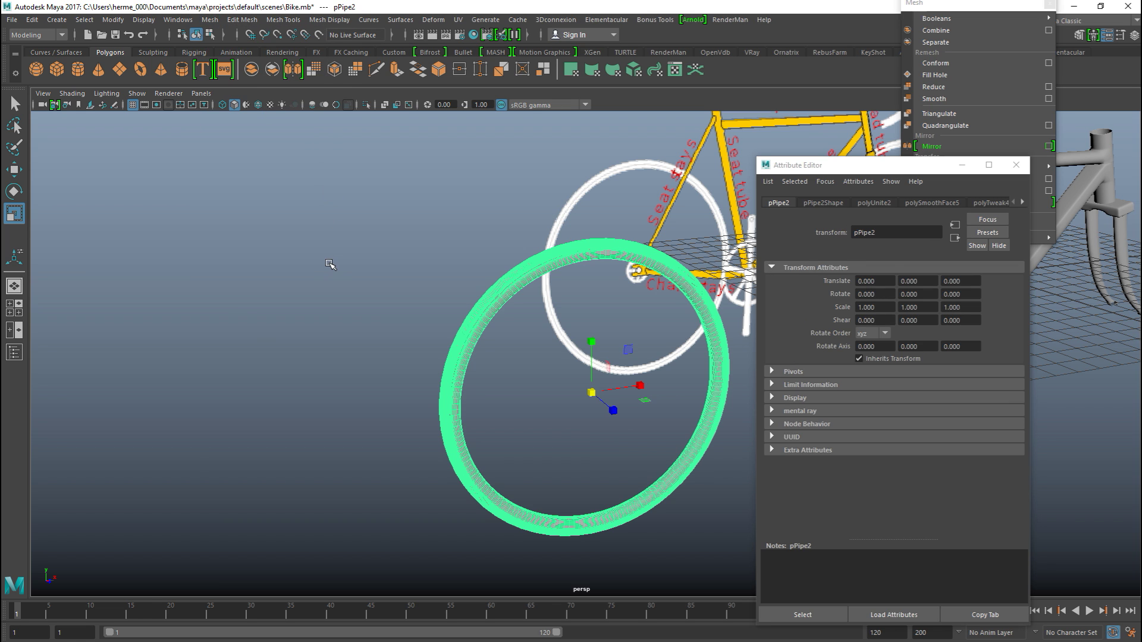
- Reselect the combined wheel and minimize the attribute window to clear the viewport
left_click(402, 296)
left_click(481, 323)
left_click(961, 165)
mouse_move(1016, 23)
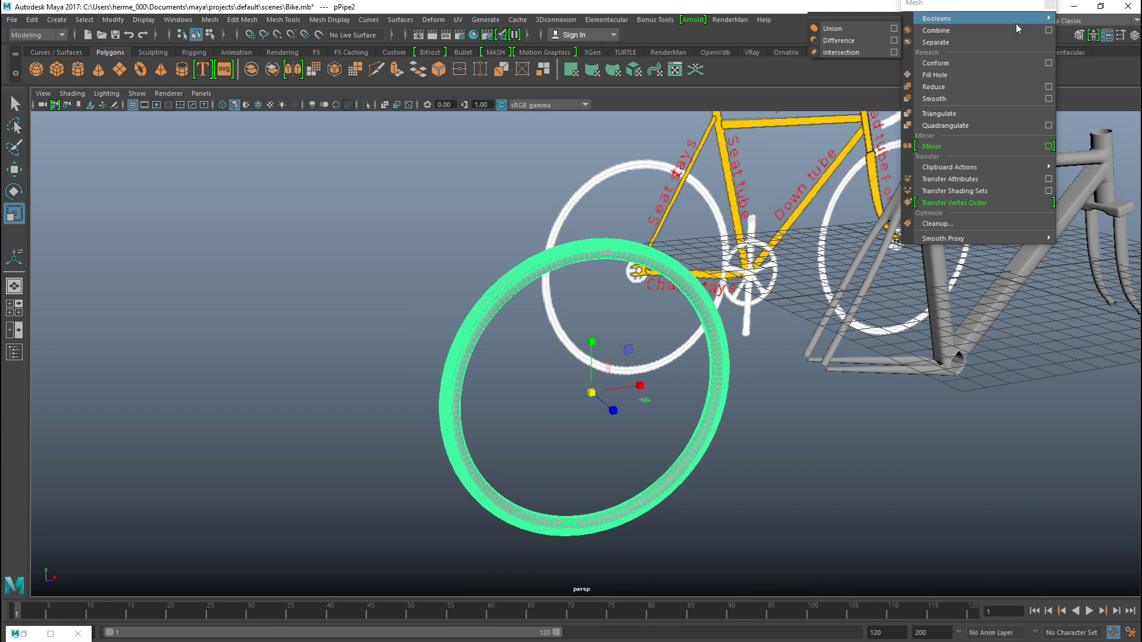
- Close the floating Mesh menu and move the combined wheel along X to the rear hub in the front view
left_click(1049, 4)
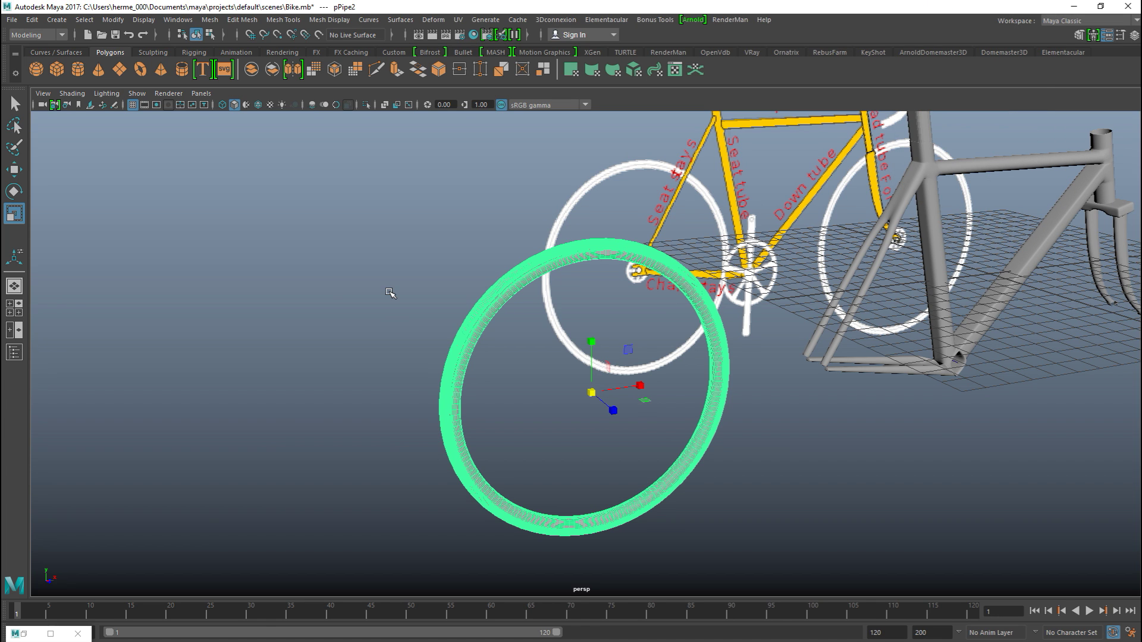
left_click(14, 308)
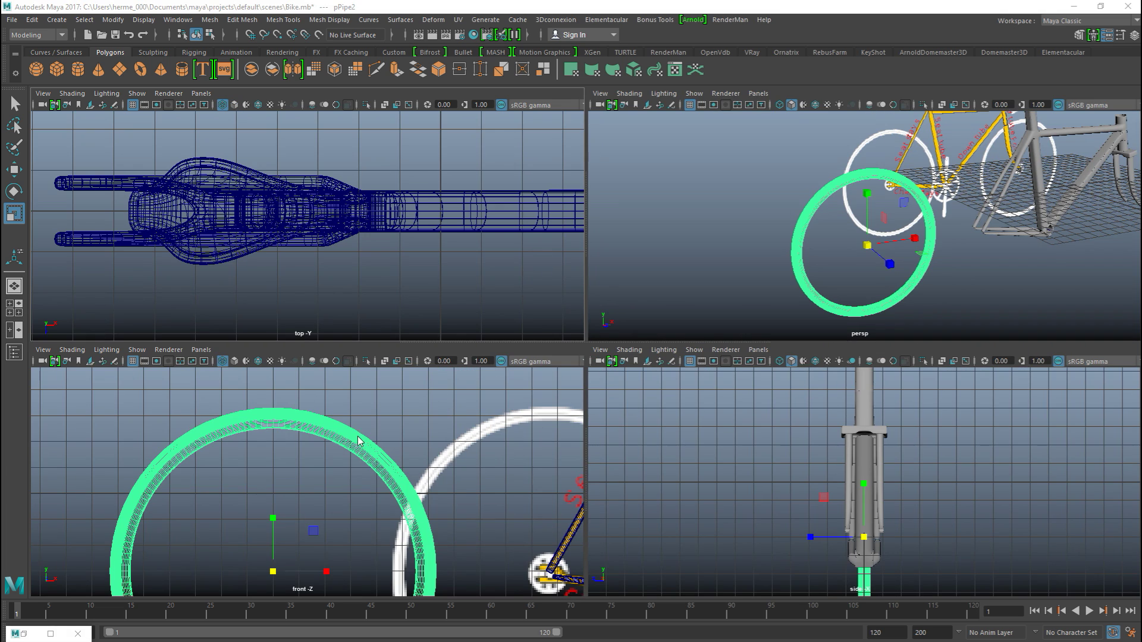
key("space")
middle_click_drag(751, 414, 525, 369, "alt")
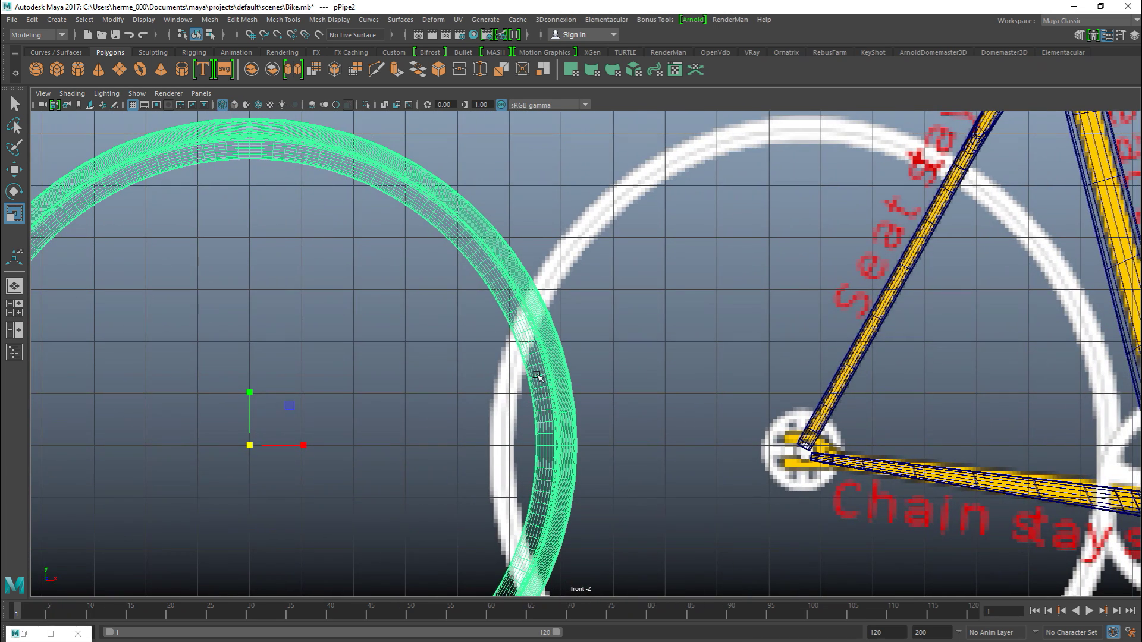
key("w")
left_click_drag(309, 446, 838, 446)
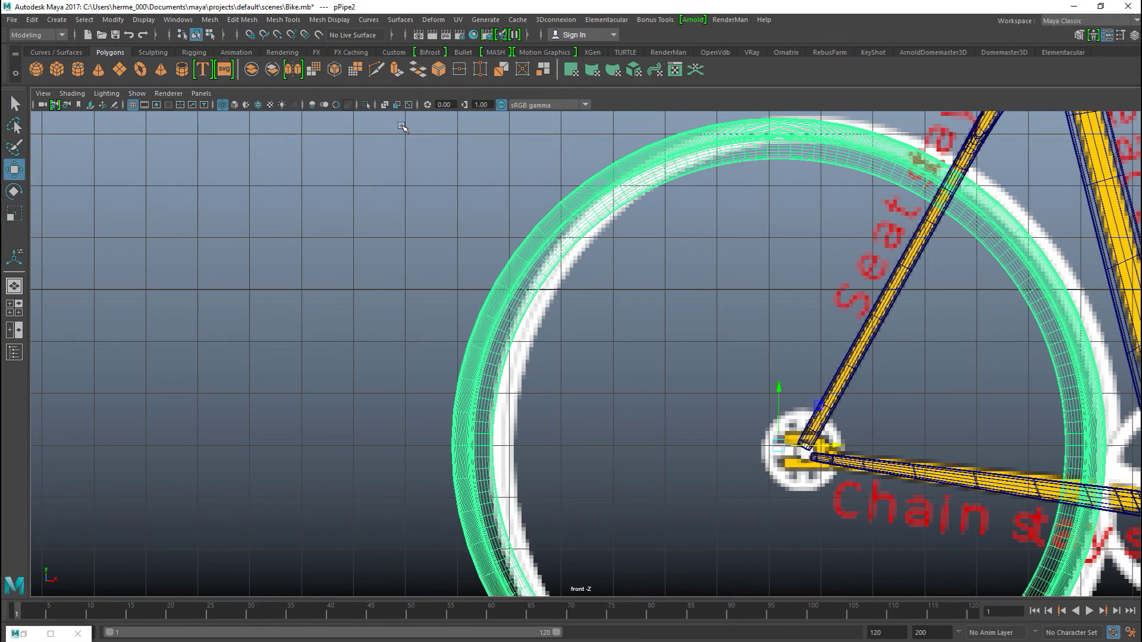
- Show the front view shaded with X-ray and fine-tune the rear wheel's position so its centre sits on the rear dropout
left_click(384, 105)
key("5")
scroll(784, 510, "down", 2)
scroll(659, 457, "up", 5)
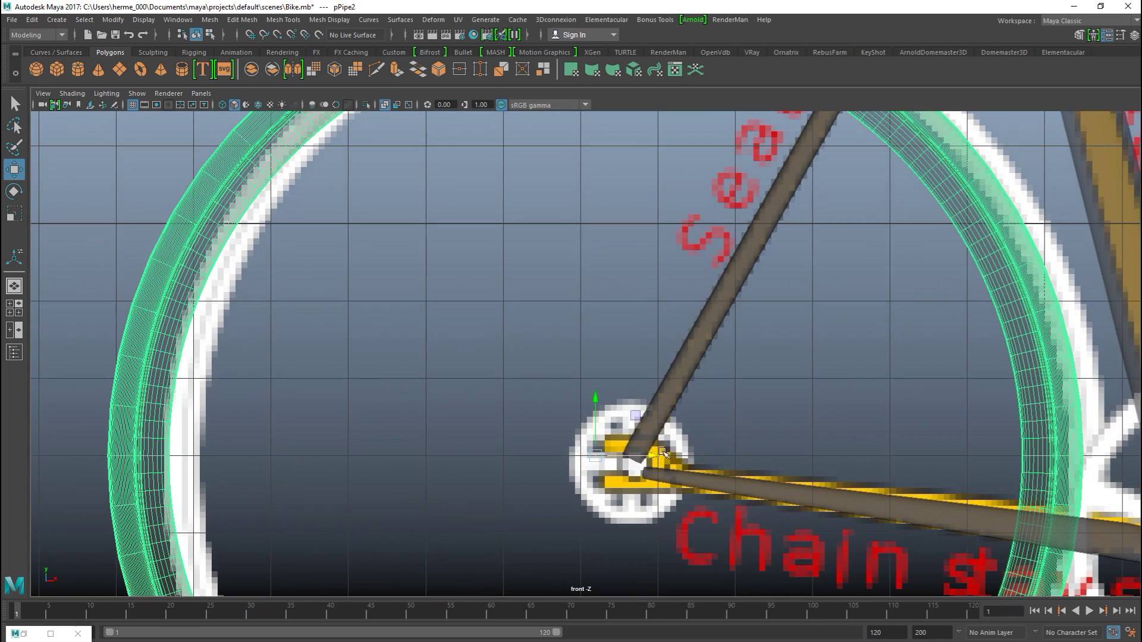
left_click_drag(662, 453, 692, 464)
left_click_drag(630, 403, 637, 410)
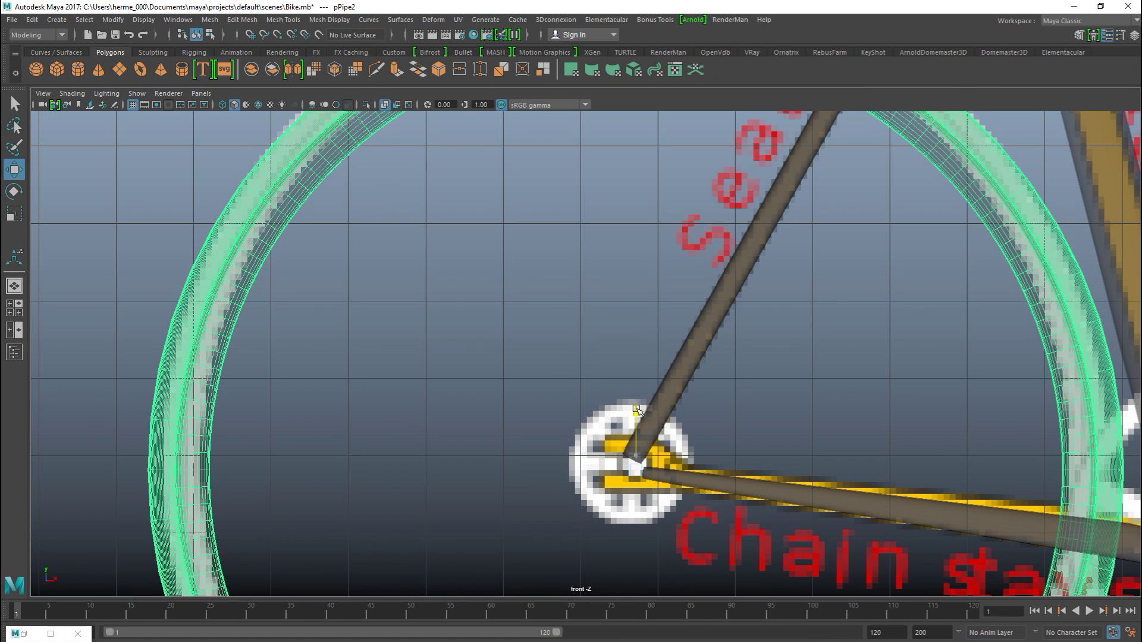
left_click_drag(693, 470, 690, 470)
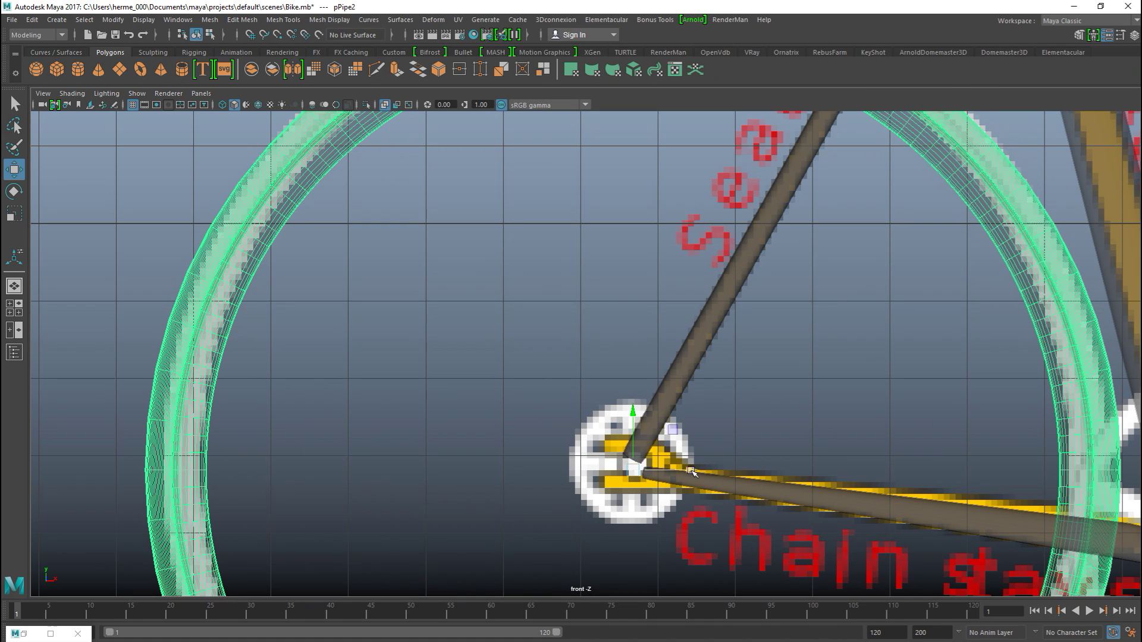
scroll(690, 470, "down", 4)
scroll(699, 479, "up", 2)
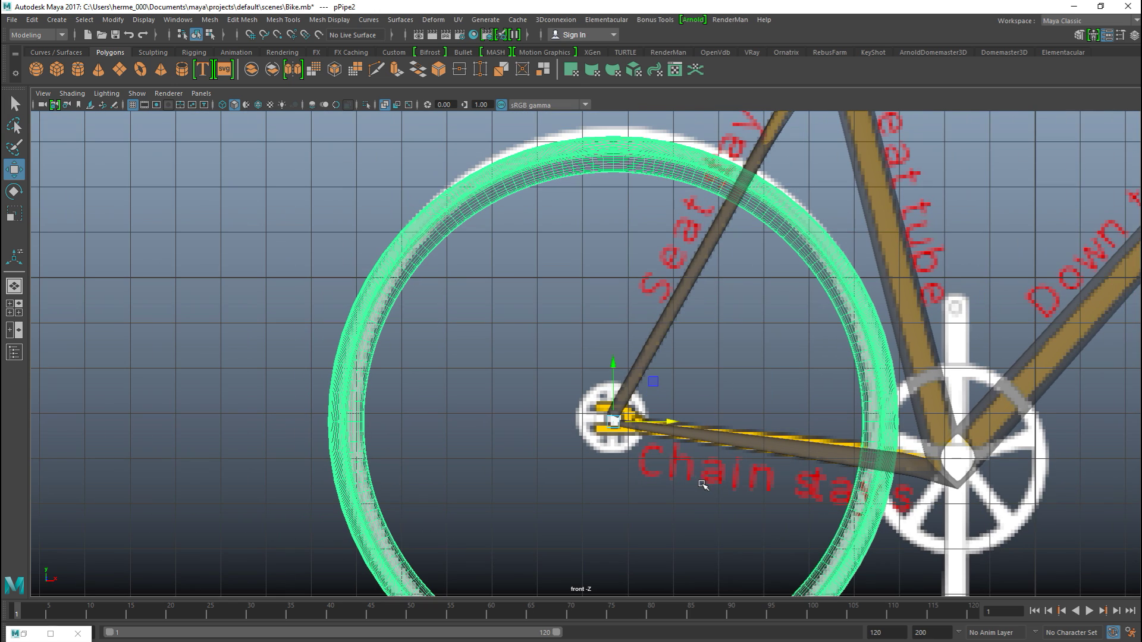
- Duplicate the rear wheel in the perspective view and move the copy along X to the front fork's ends
left_click(19, 311)
key("space")
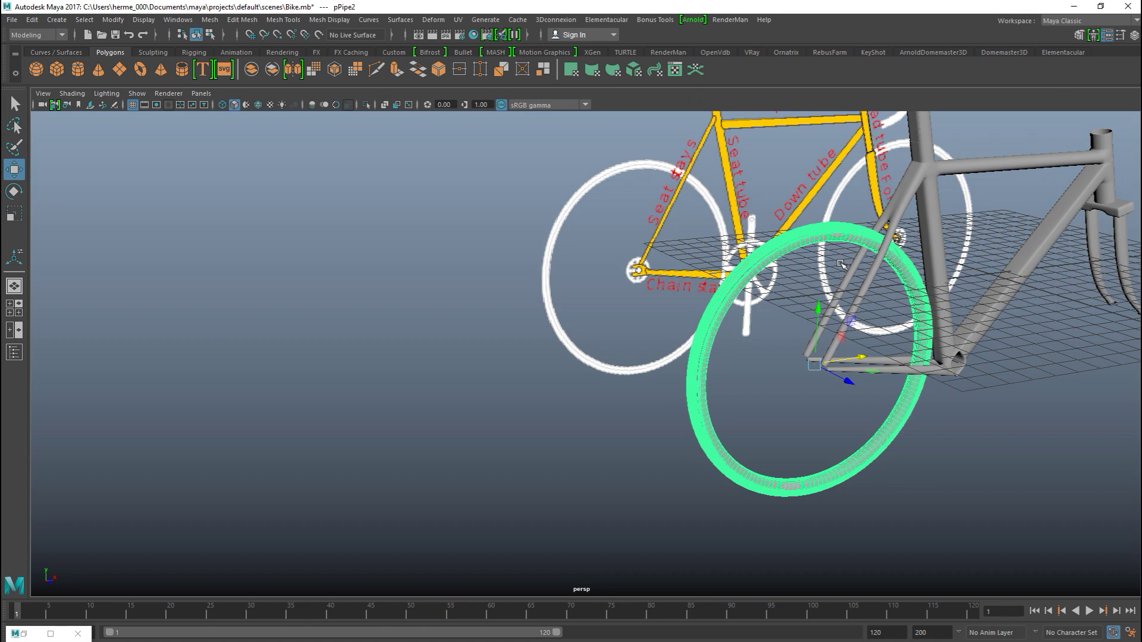
scroll(746, 335, "up", 3)
middle_click_drag(699, 339, 355, 411, "alt")
left_click_drag(450, 406, 747, 422, "alt")
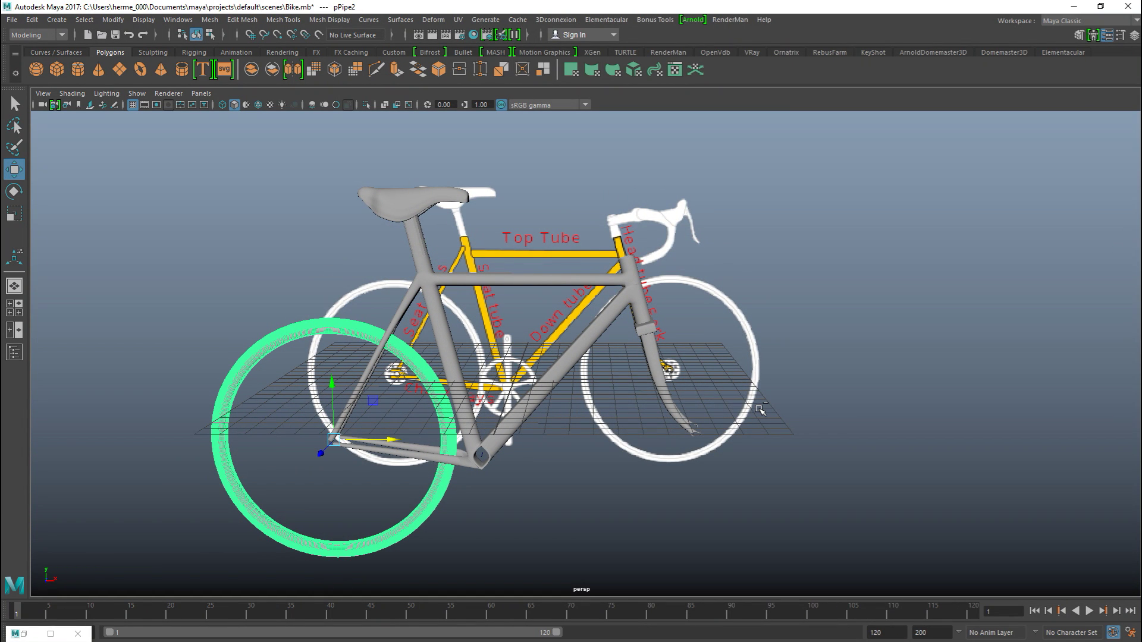
left_click_drag(393, 439, 740, 492)
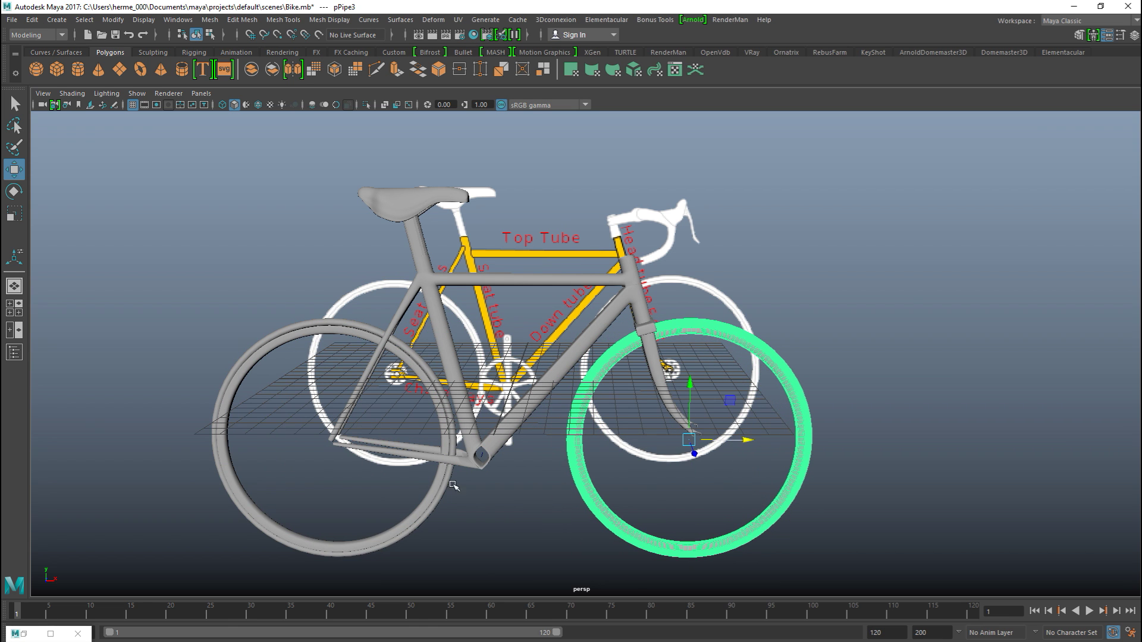
- Align the front wheel horizontally with the reference image's front hub in the front view
left_click(17, 308)
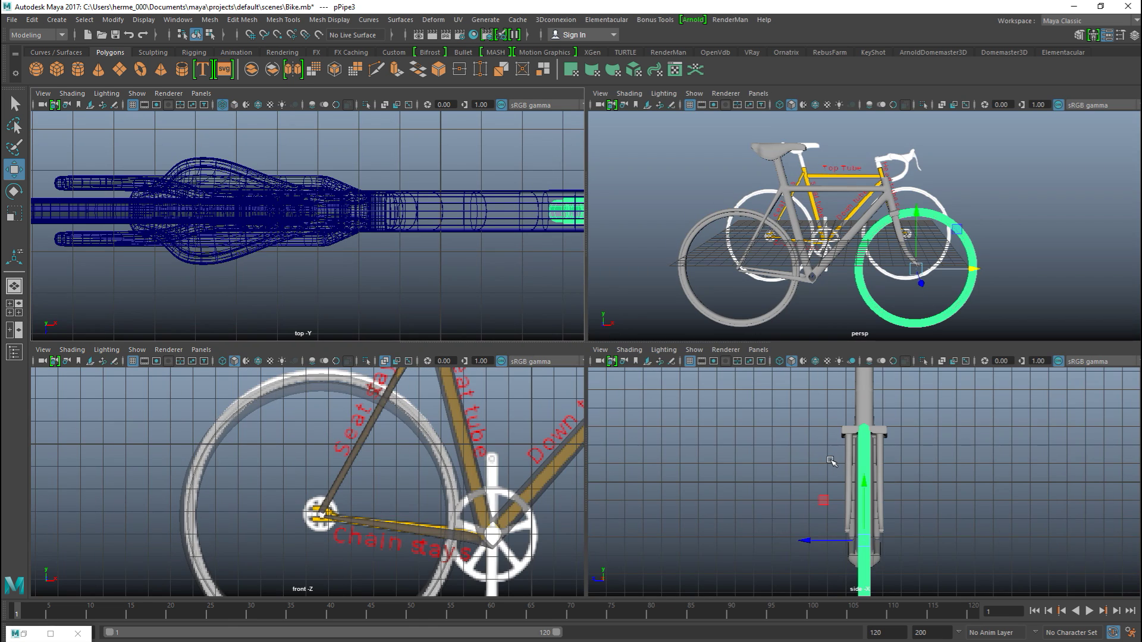
key("space")
left_click(14, 308)
key("space")
middle_click_drag(723, 491, 75, 462, "alt")
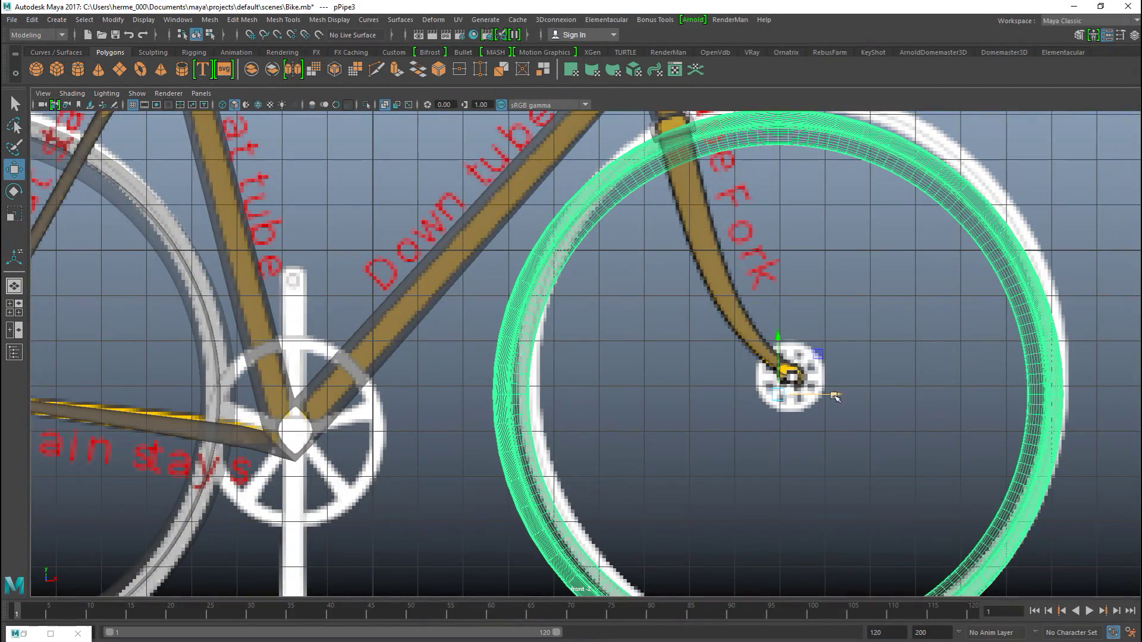
left_click_drag(838, 395, 851, 395)
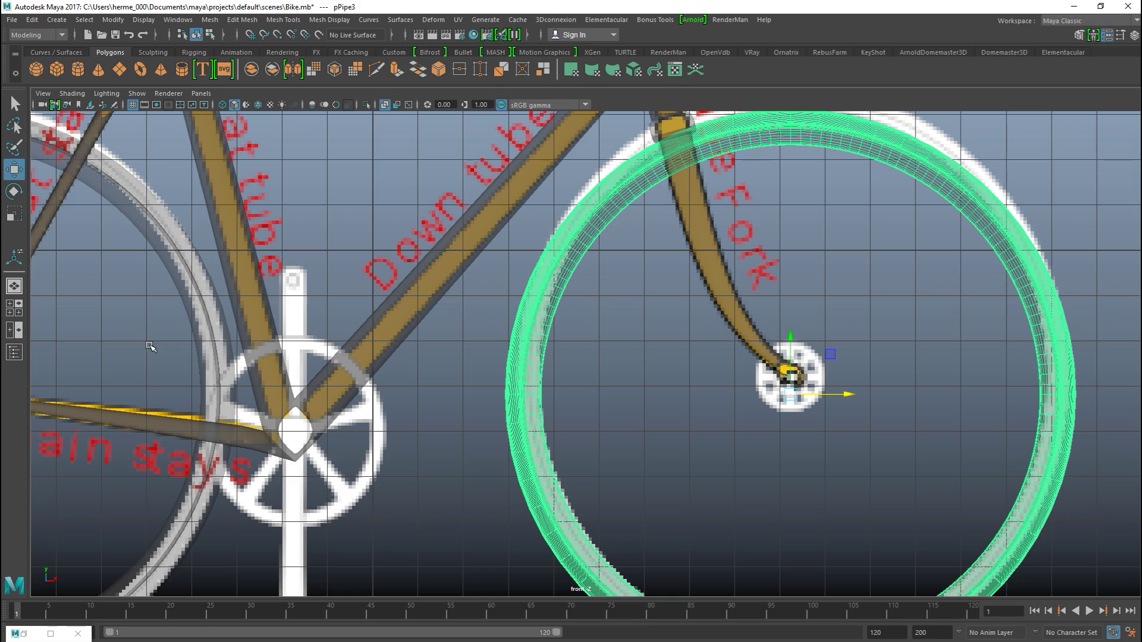
- Inspect the front wheel's clearance between the fork legs and beneath the fork crown in the perspective view
left_click(14, 308)
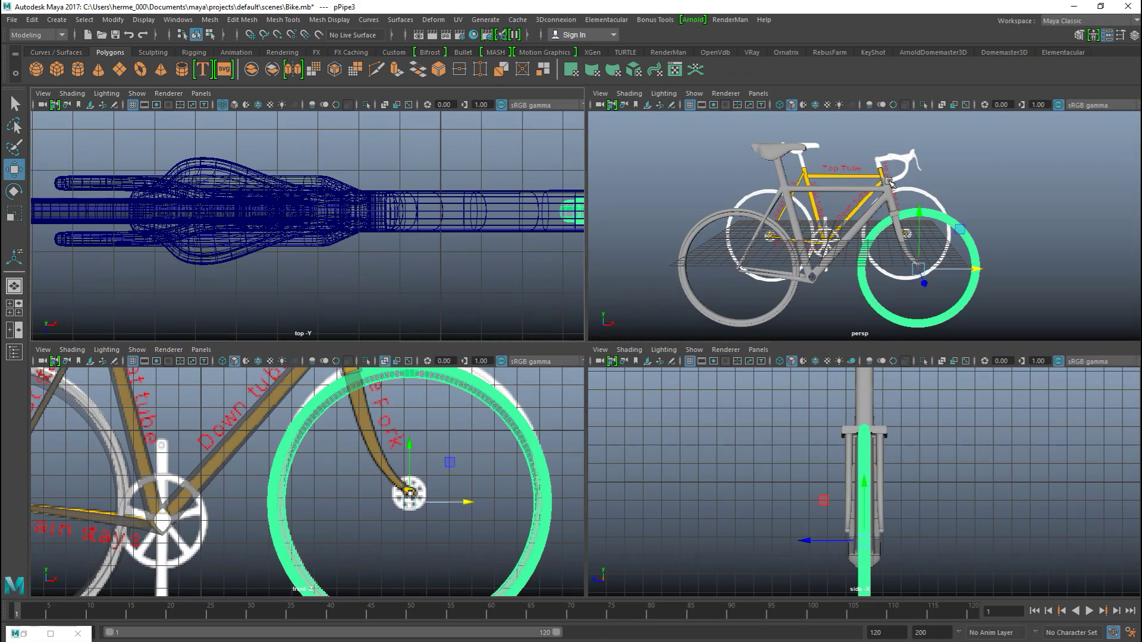
key("space")
left_click_drag(890, 383, 780, 402, "alt")
scroll(739, 413, "up", 3)
scroll(738, 412, "up", 2)
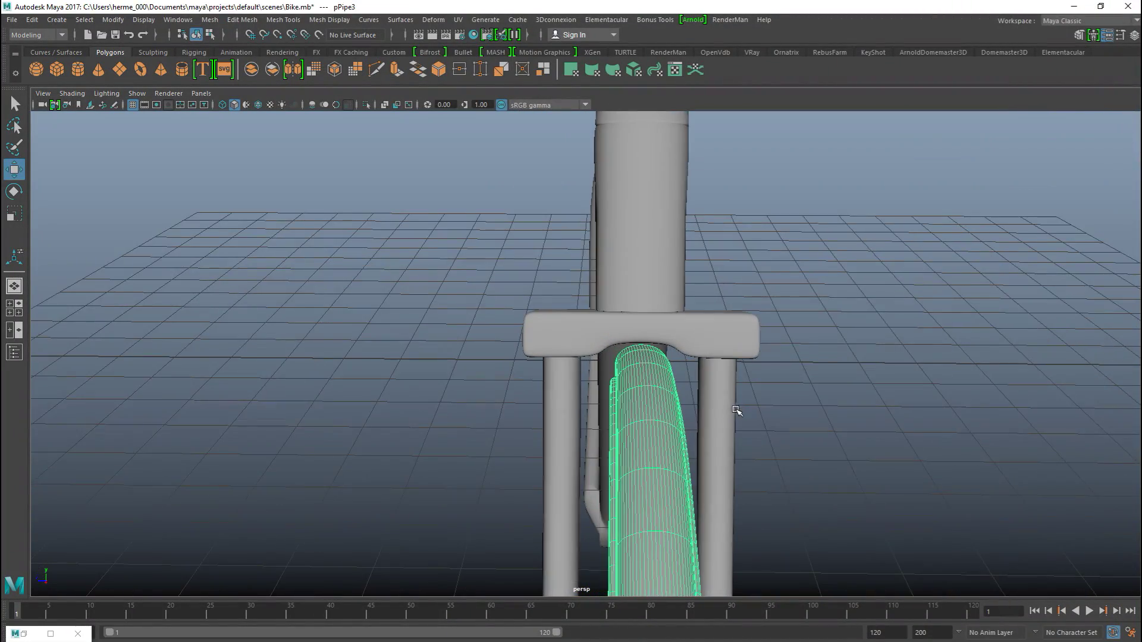
scroll(736, 410, "up", 2)
left_click_drag(728, 390, 931, 415, "alt")
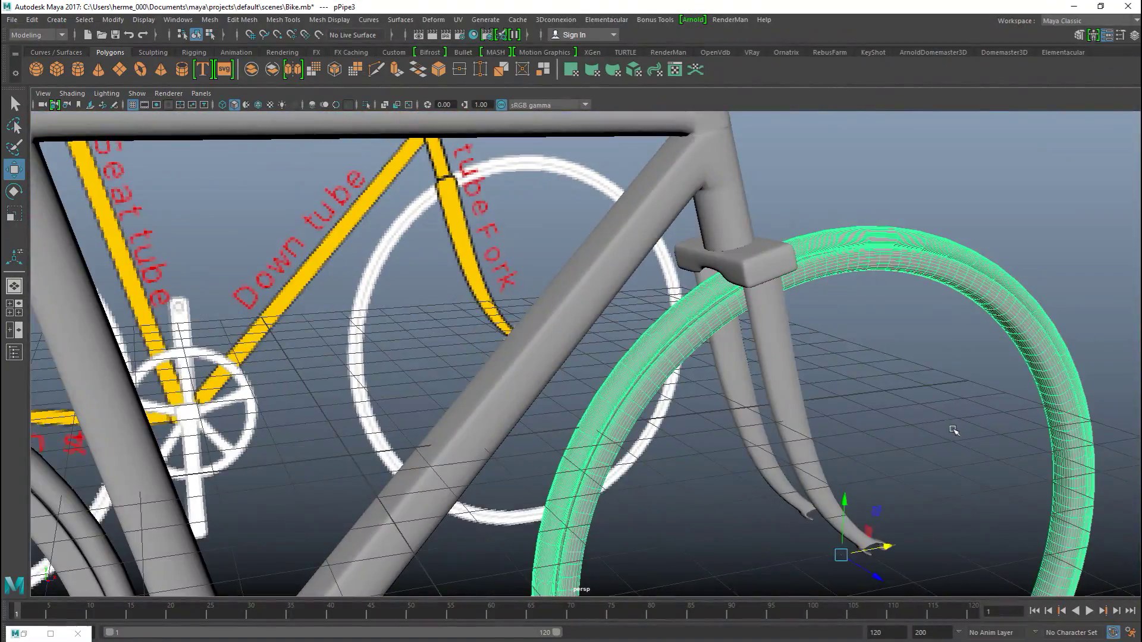
middle_click_drag(953, 430, 773, 381, "alt")
left_click_drag(807, 435, 736, 456, "alt")
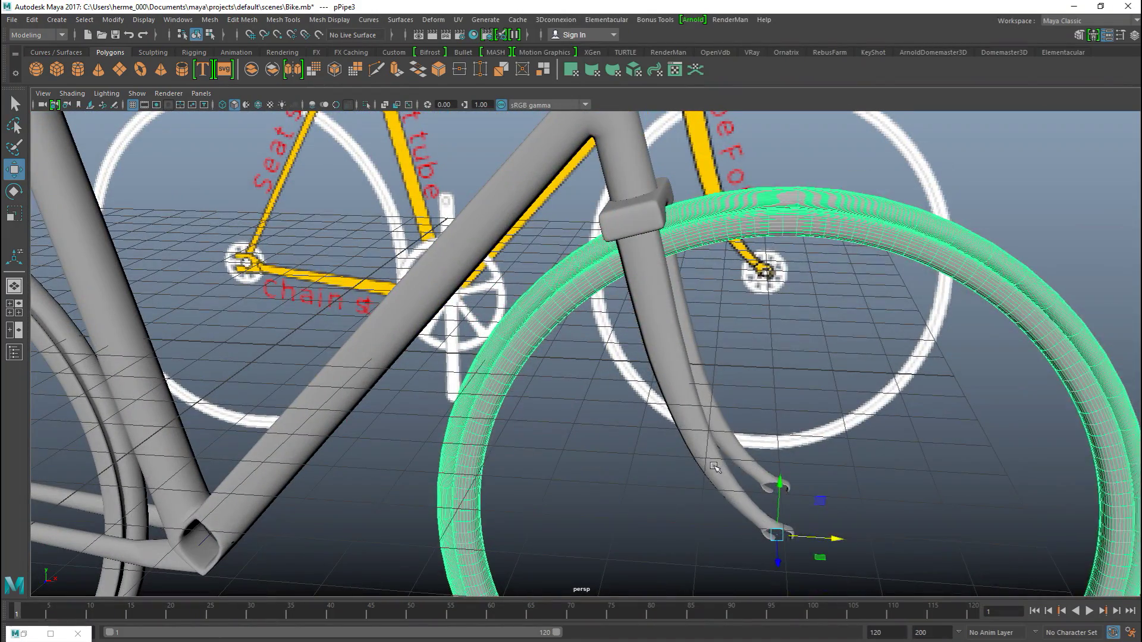
- Select both front fork legs and combine them into a single mesh
left_click(717, 468)
key("shift+d")
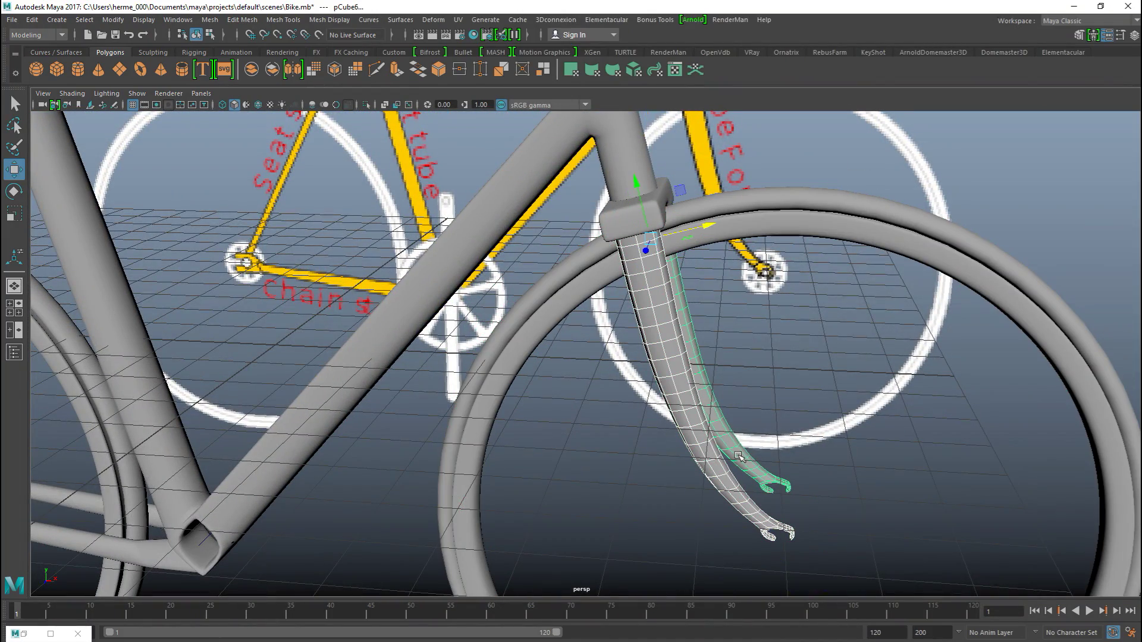
left_click(215, 22)
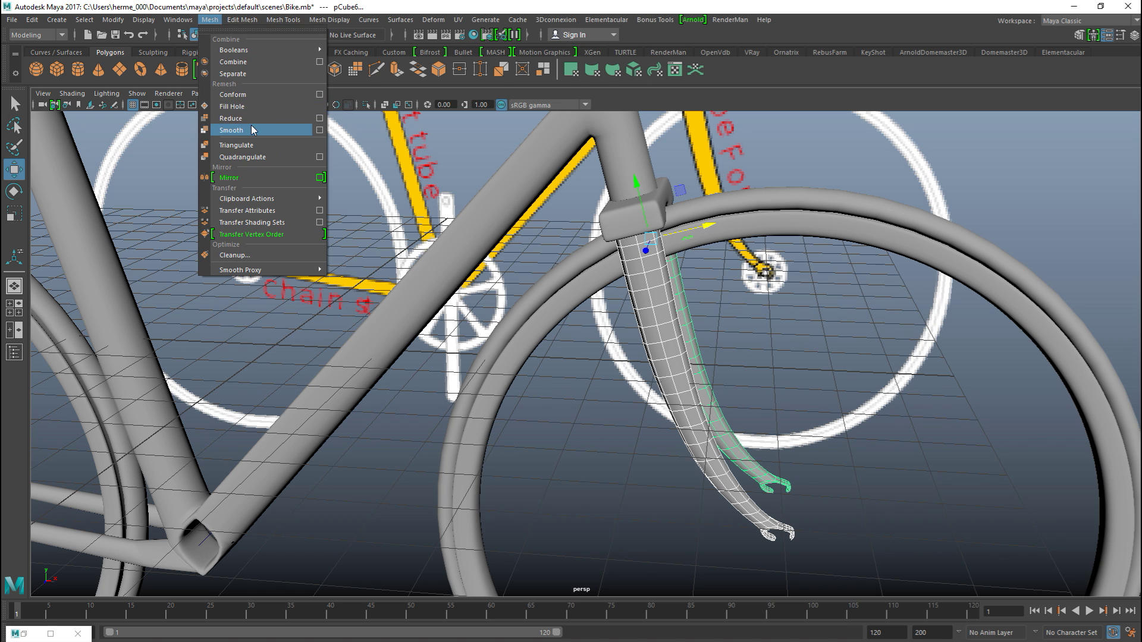
left_click(255, 72)
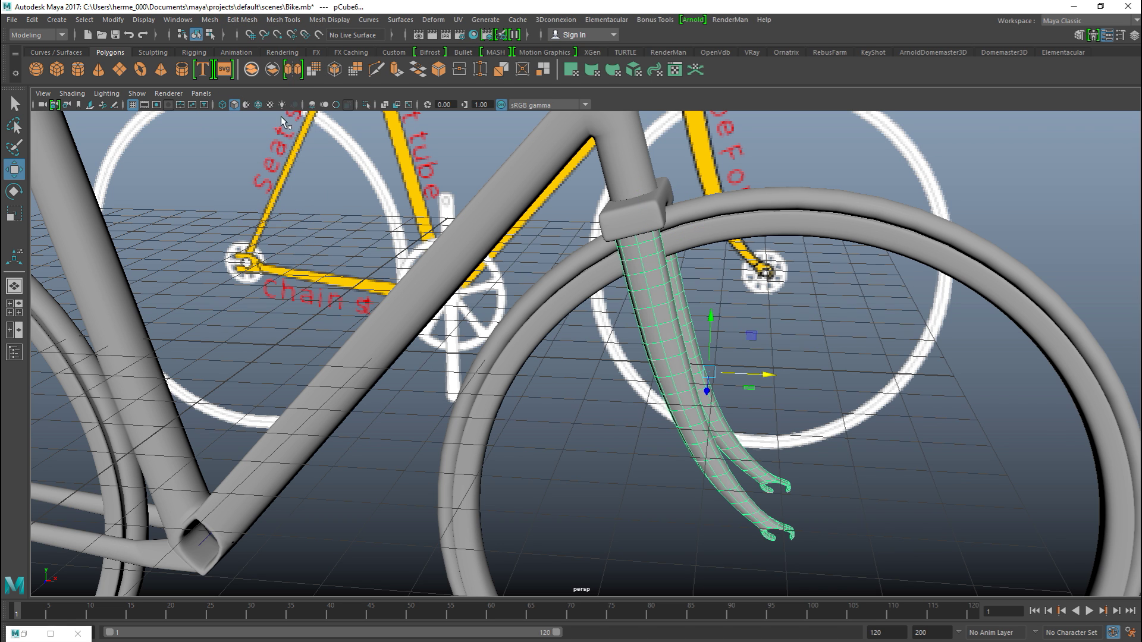
- Compare the front wheel's centre with the fork ends in the front view, then reselect the combined fork legs
left_click(15, 308)
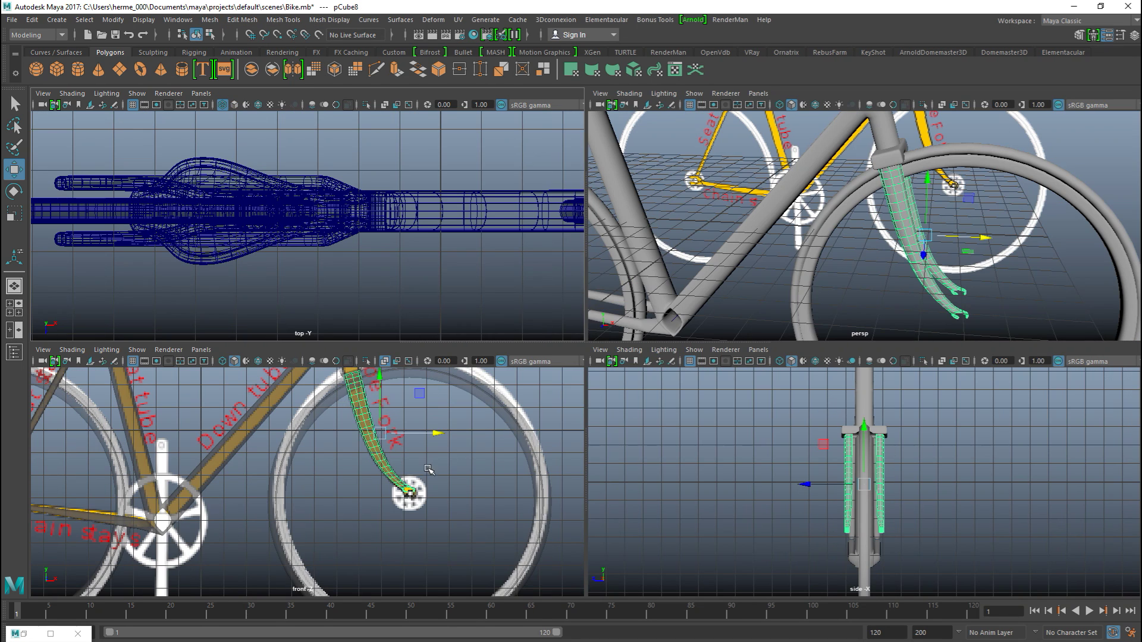
key("space")
middle_click_drag(788, 483, 648, 469, "alt")
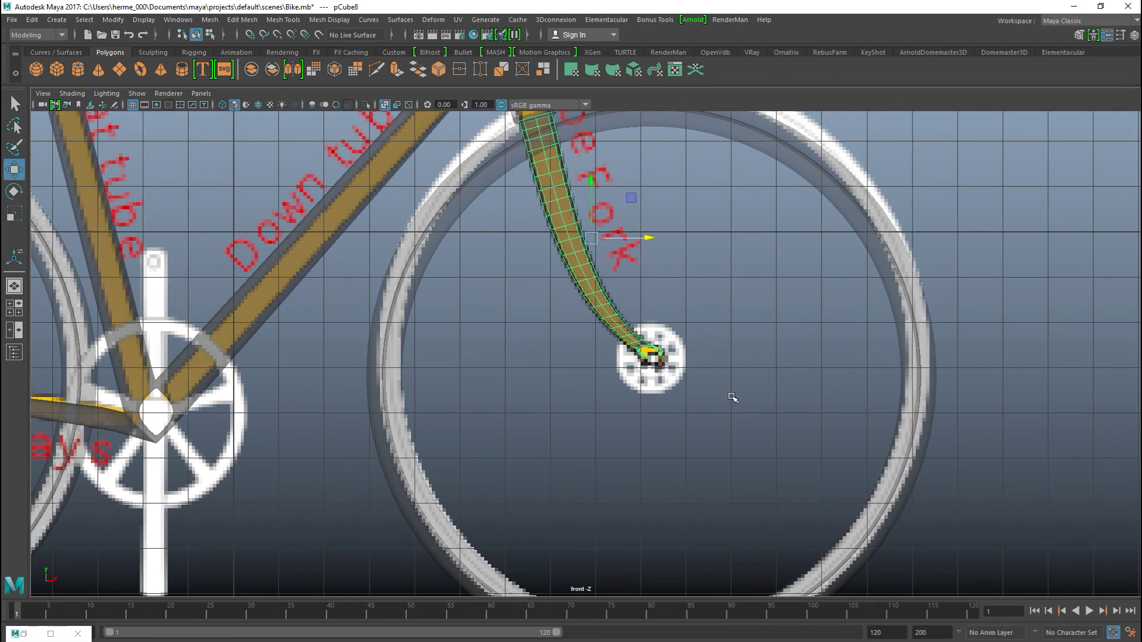
left_click(854, 208)
scroll(773, 411, "up", 3)
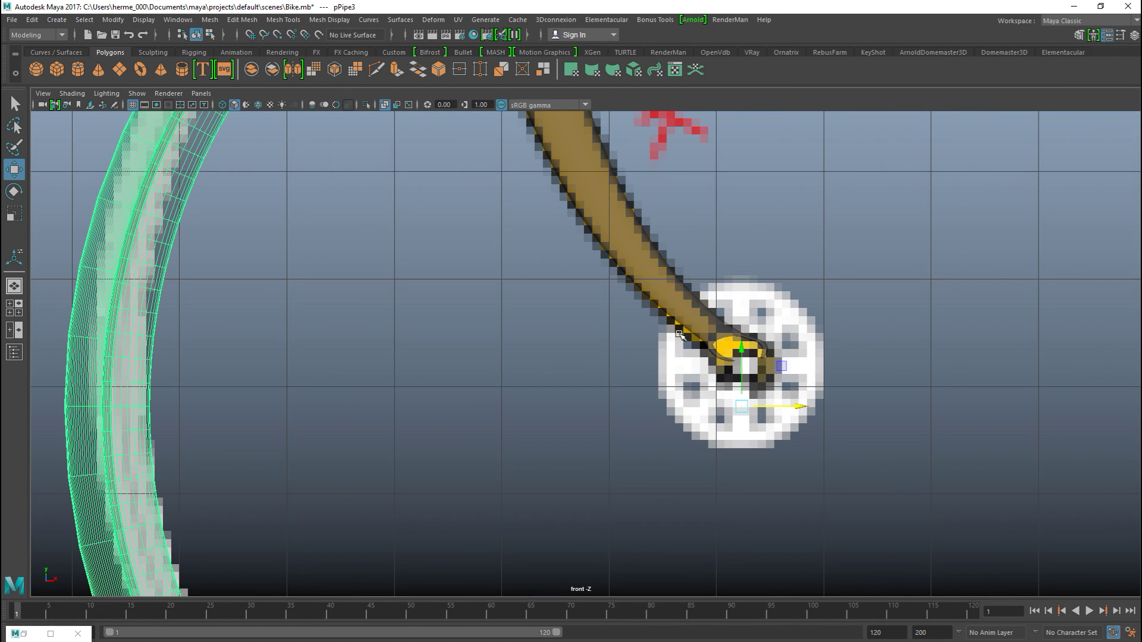
left_click(619, 234)
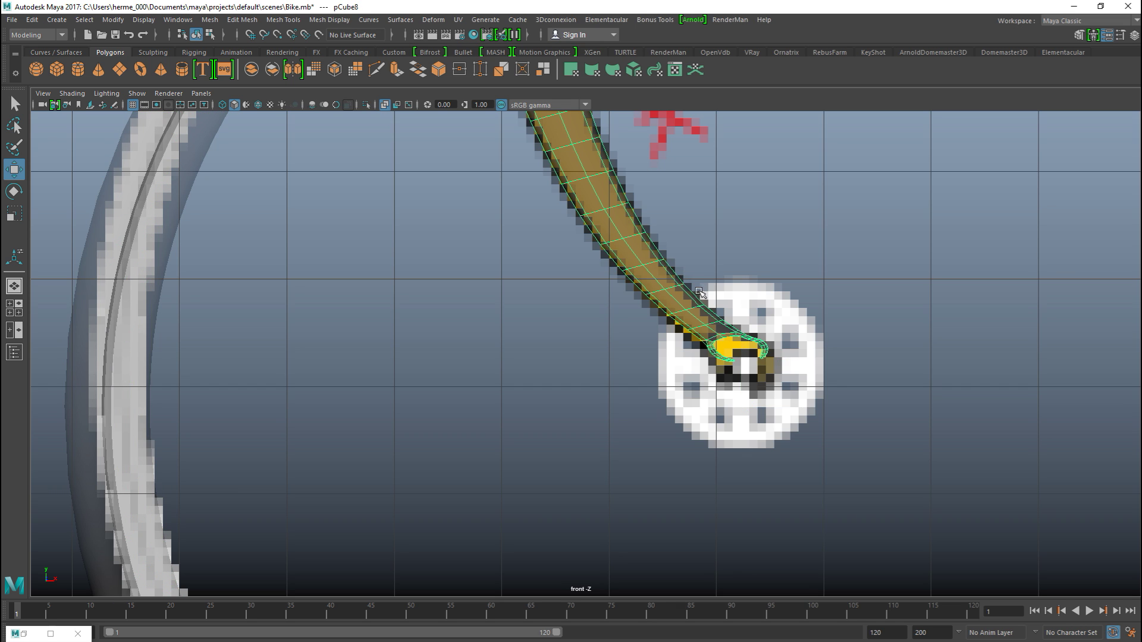
right_click_drag(655, 293, 610, 282)
left_click_drag(562, 252, 883, 435)
middle_click_drag(872, 457, 887, 580, "alt")
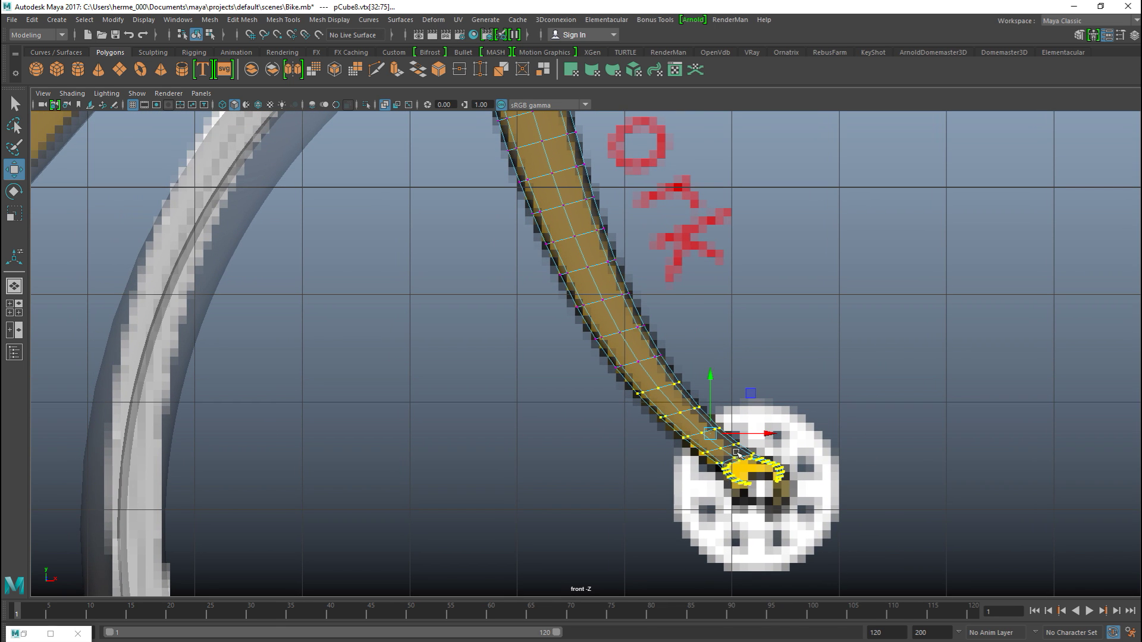
right_click_drag(599, 278, 606, 268)
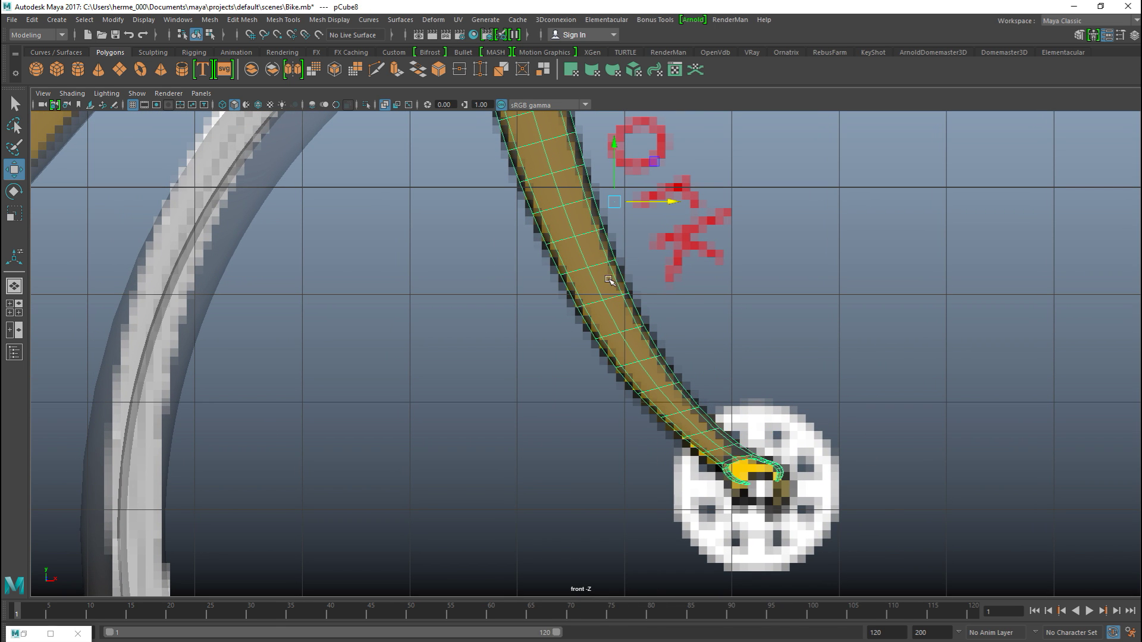
- Stretch the combined fork legs slightly along Y and move them down so their dropouts reach the front wheel's centre
scroll(664, 326, "down", 6)
key("r")
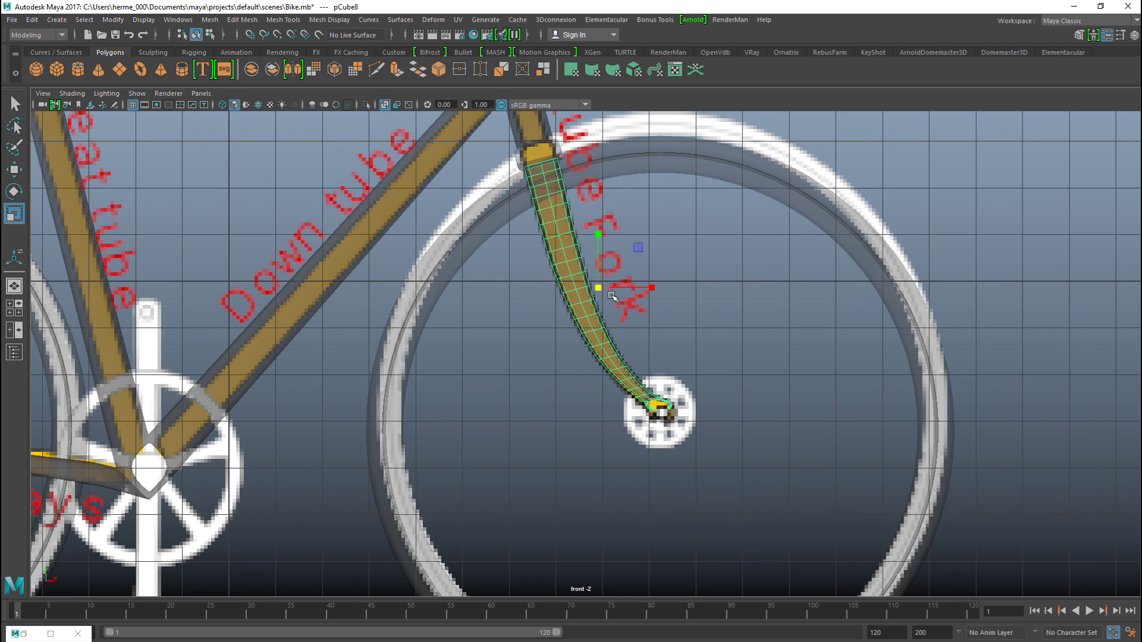
left_click_drag(601, 235, 601, 233)
key("w")
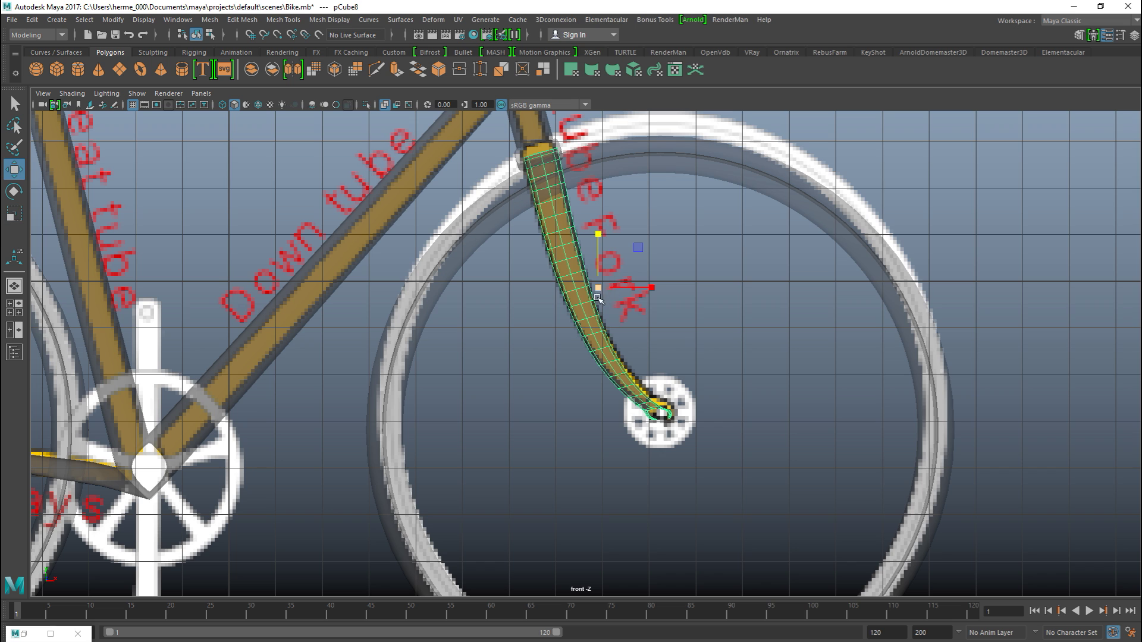
left_click_drag(598, 290, 598, 299)
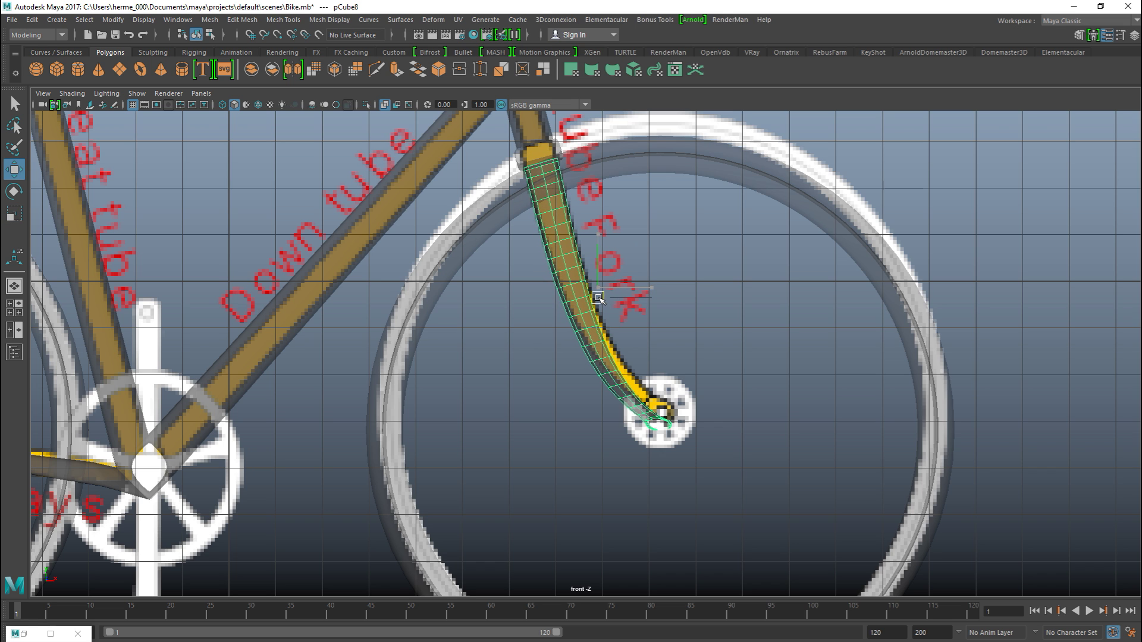
- Review the adjusted fork and both wheels from several angles in the perspective view, with nothing left selected
left_click(14, 312)
key("space")
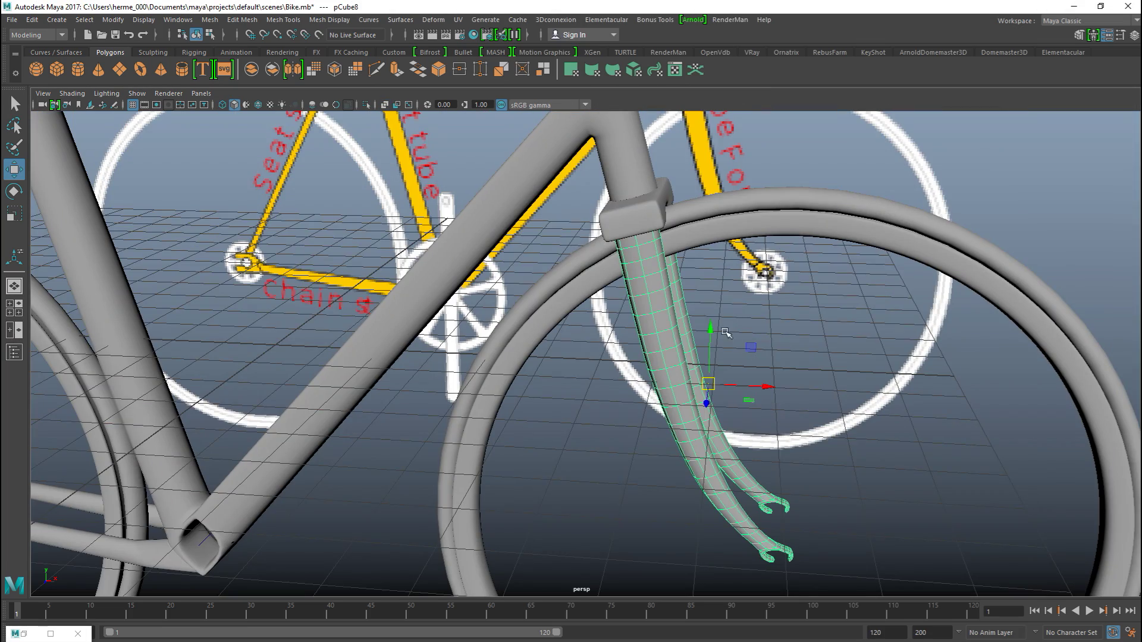
left_click_drag(769, 343, 884, 295, "alt")
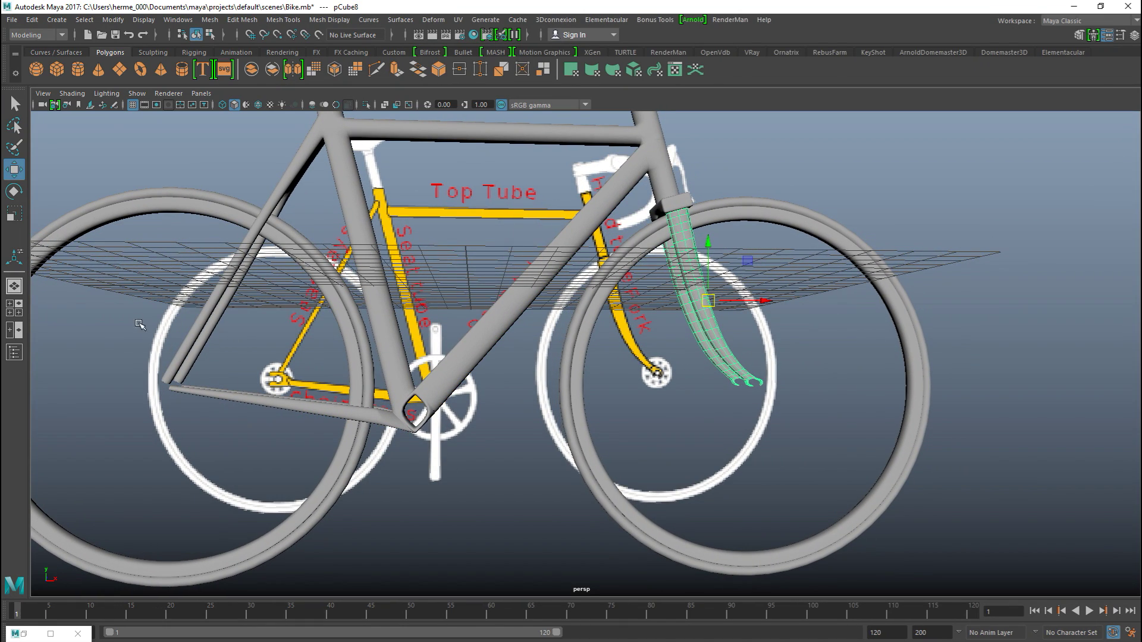
left_click(14, 308)
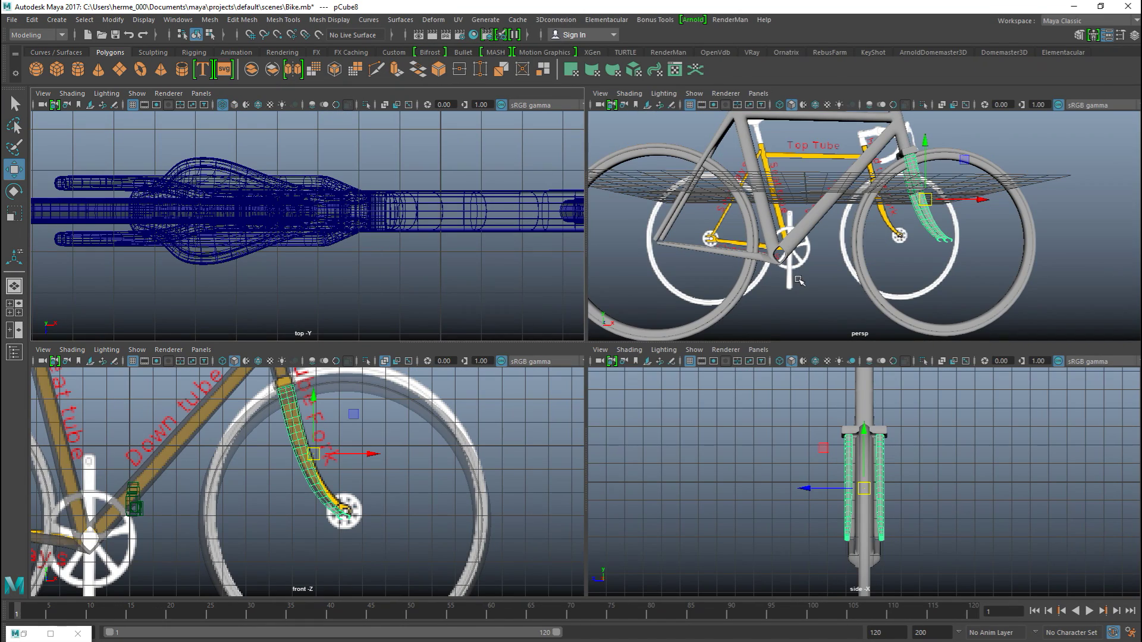
key("space")
scroll(913, 213, "down", 3)
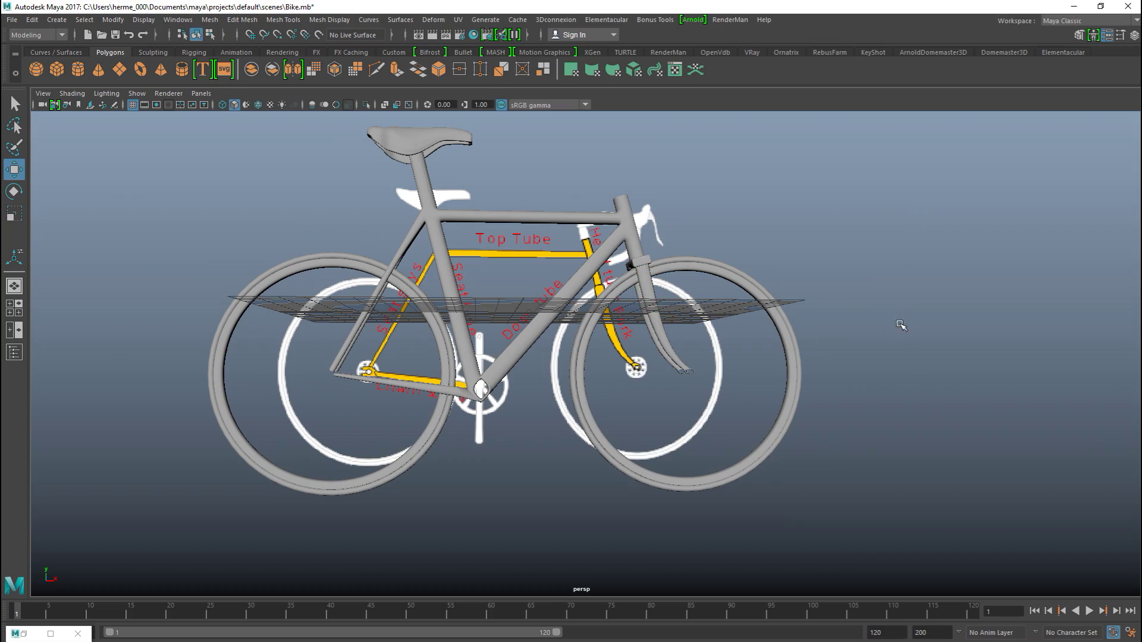
left_click_drag(898, 381, 844, 456, "alt")
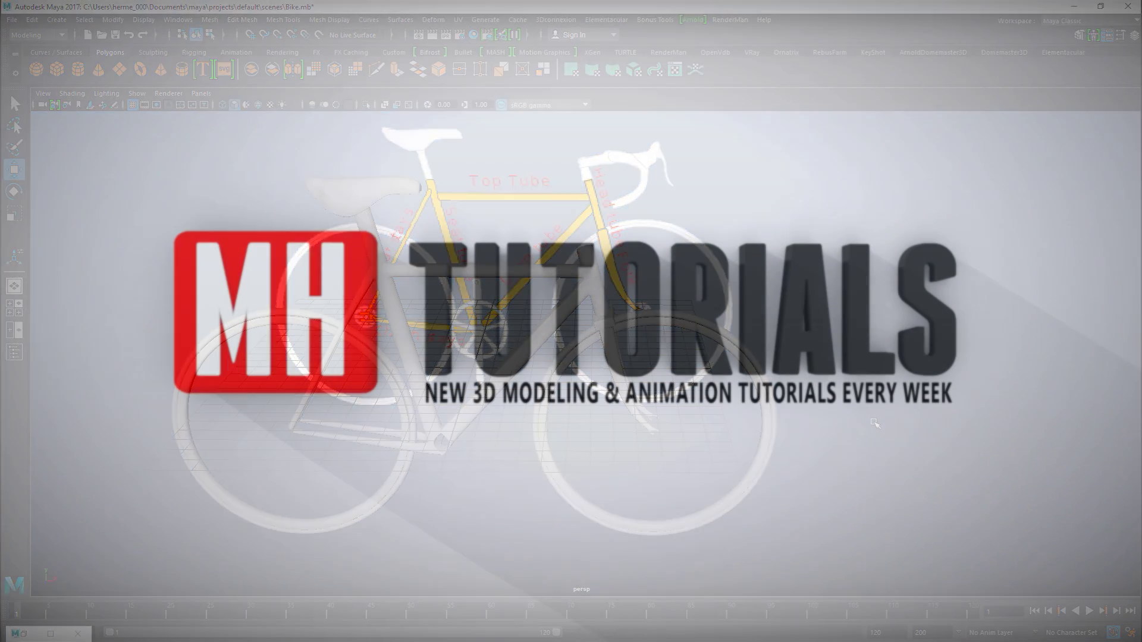